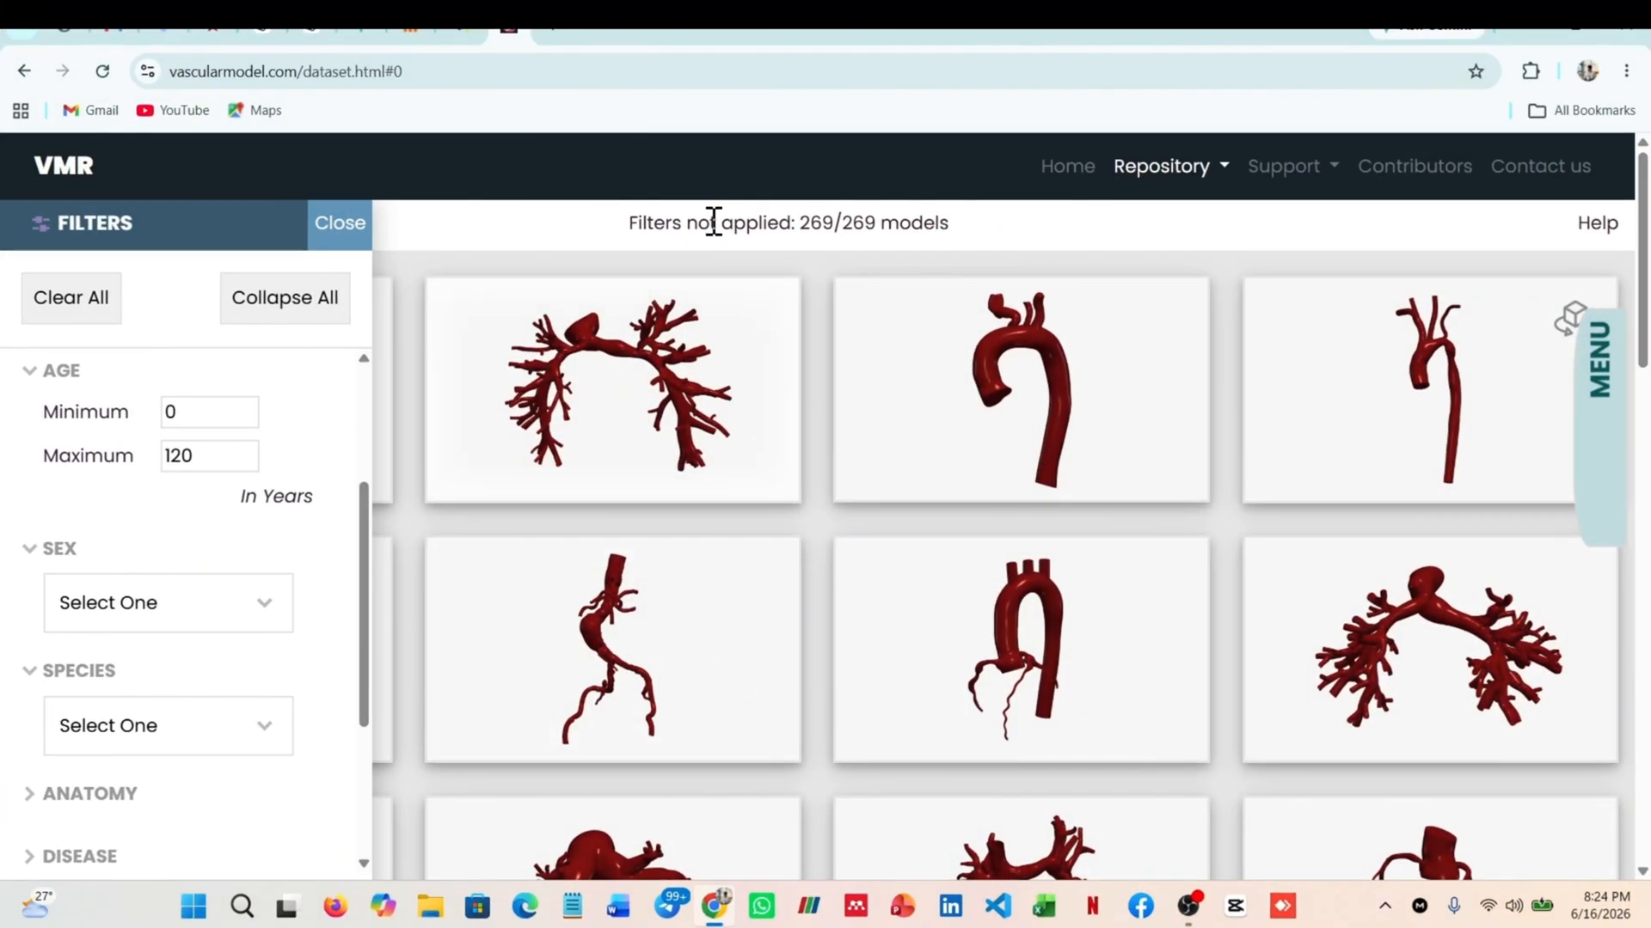
Search Google for "vascular model repository" in a new browser tab
click(555, 36)
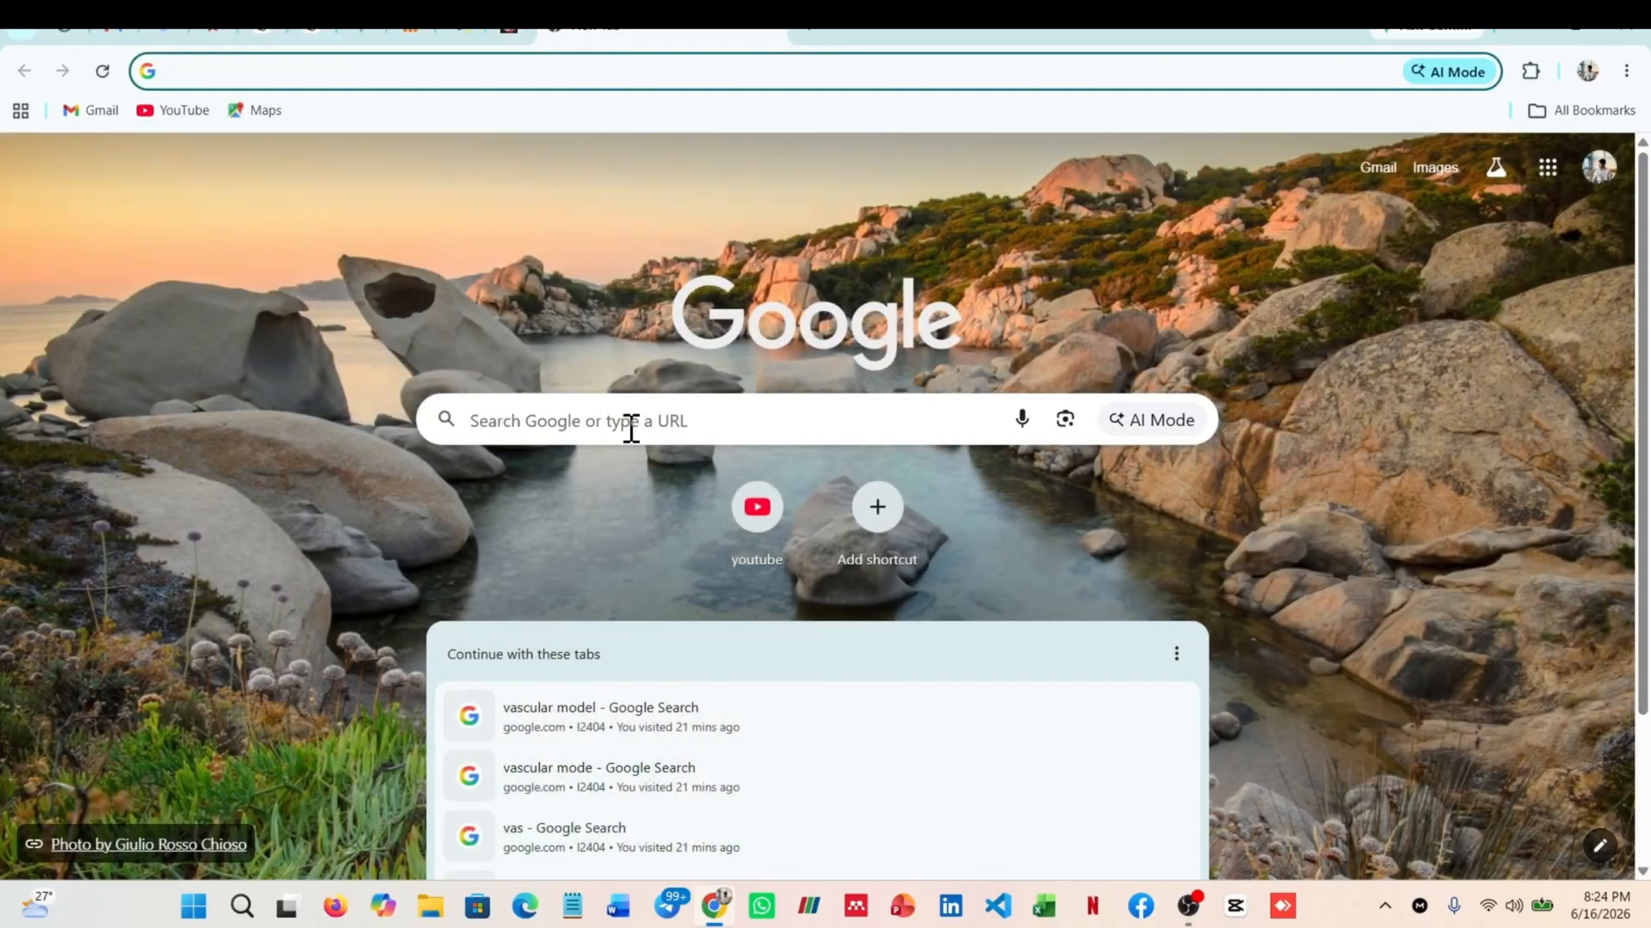
click(630, 424)
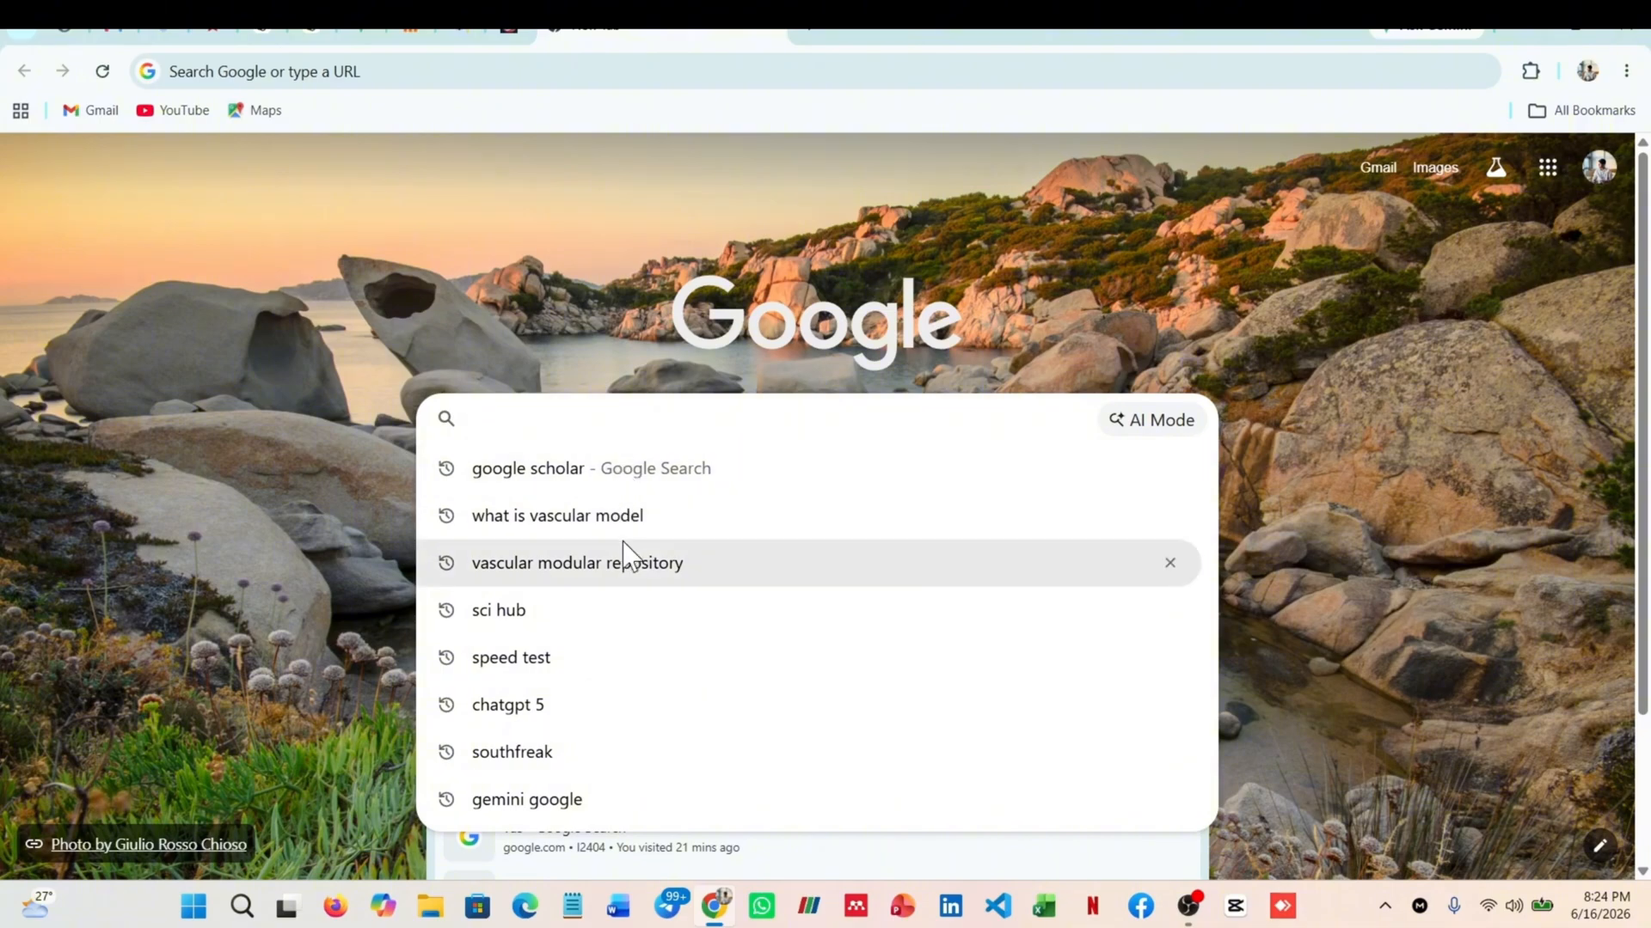
text(v)
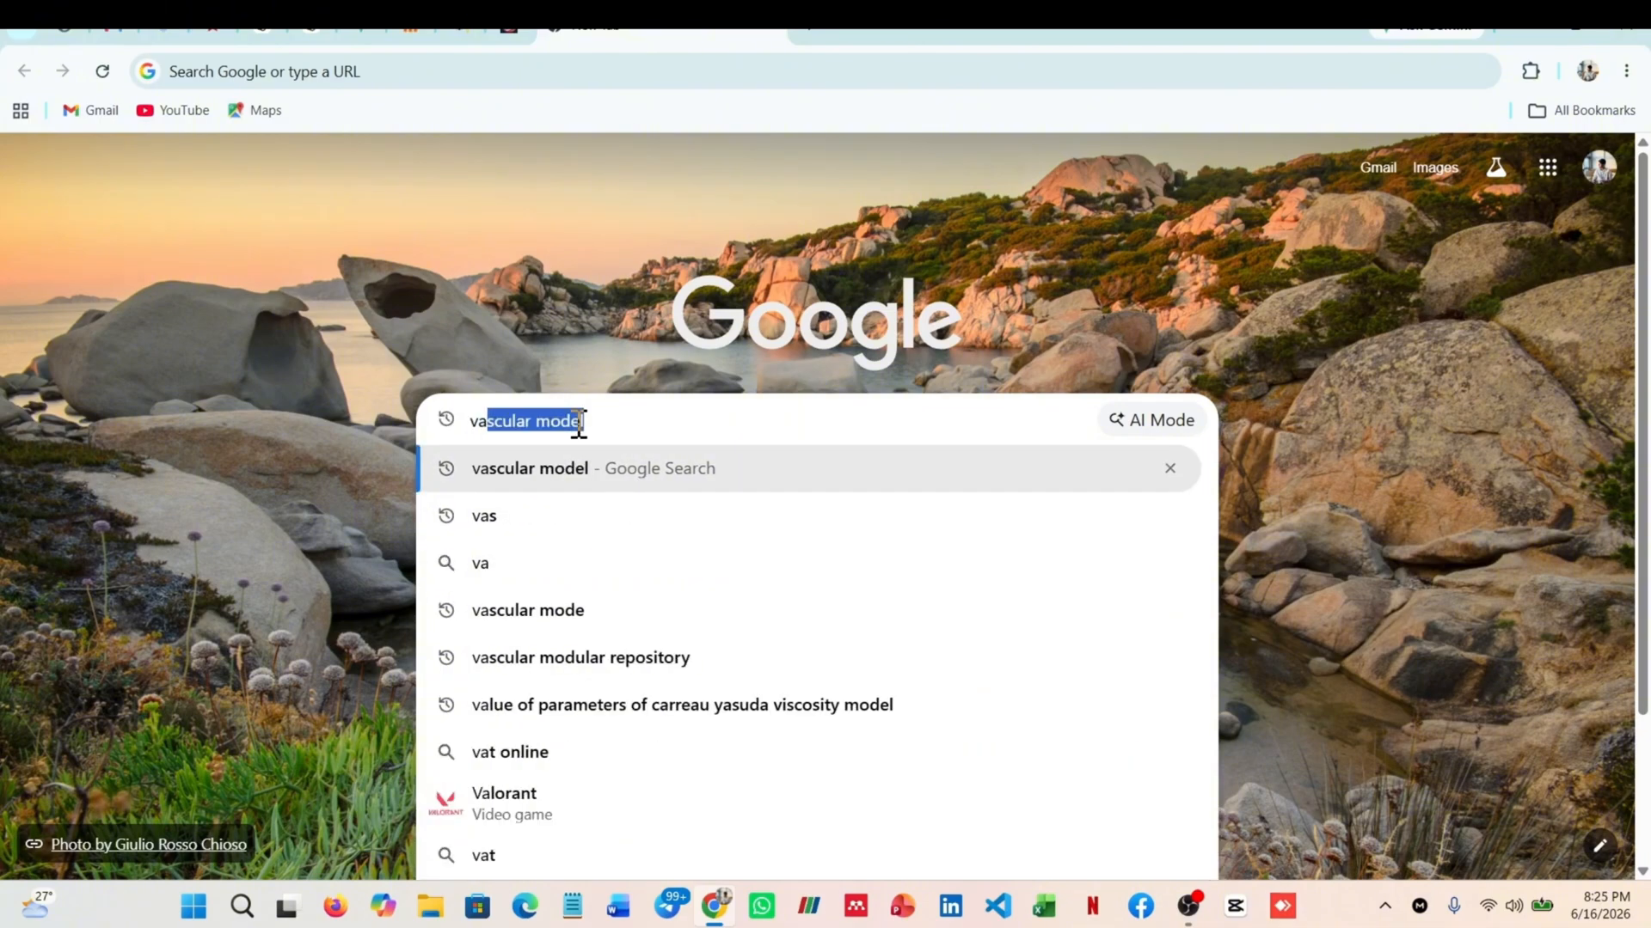
text(asu)
key(BackSpace)
text(c)
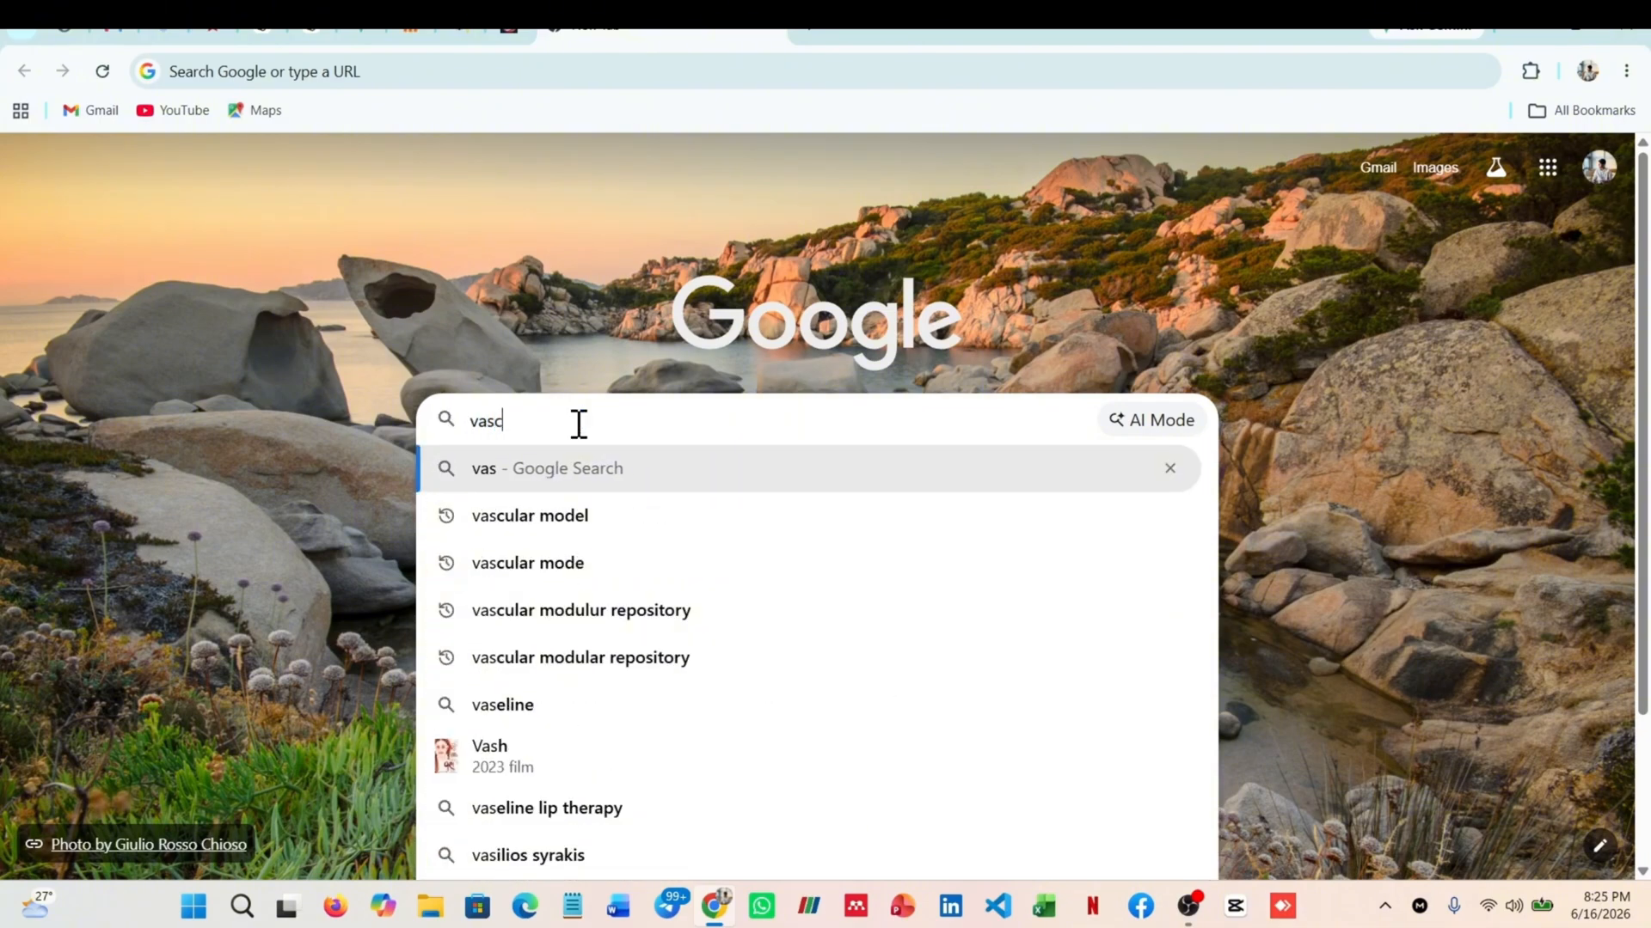
text(ular model)
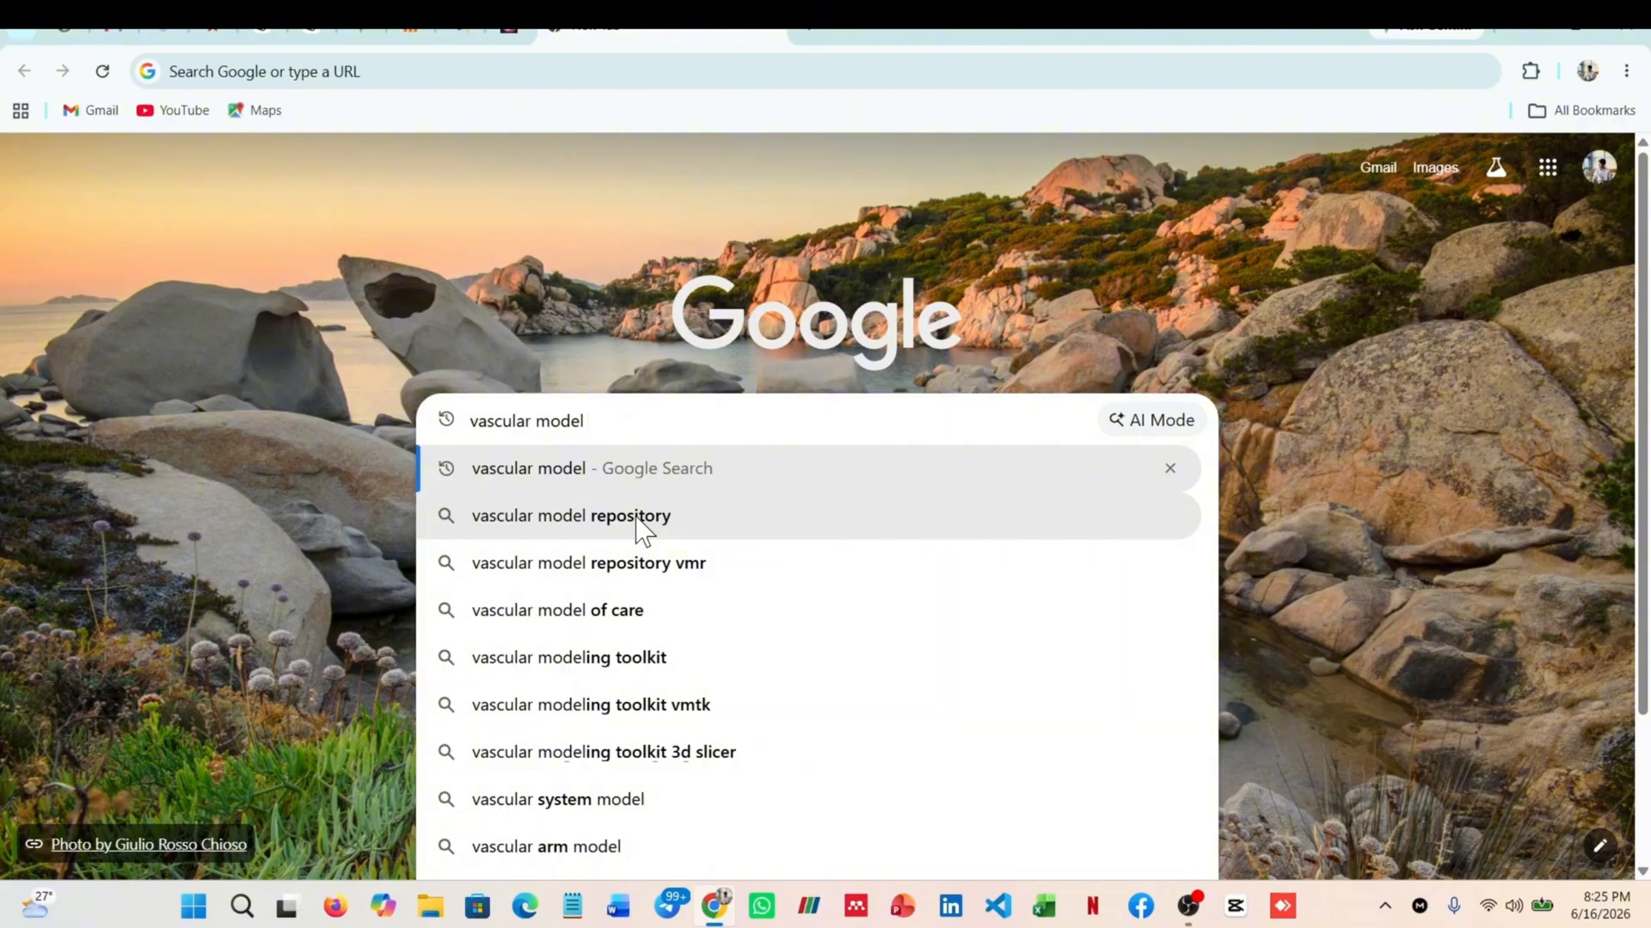
click(639, 526)
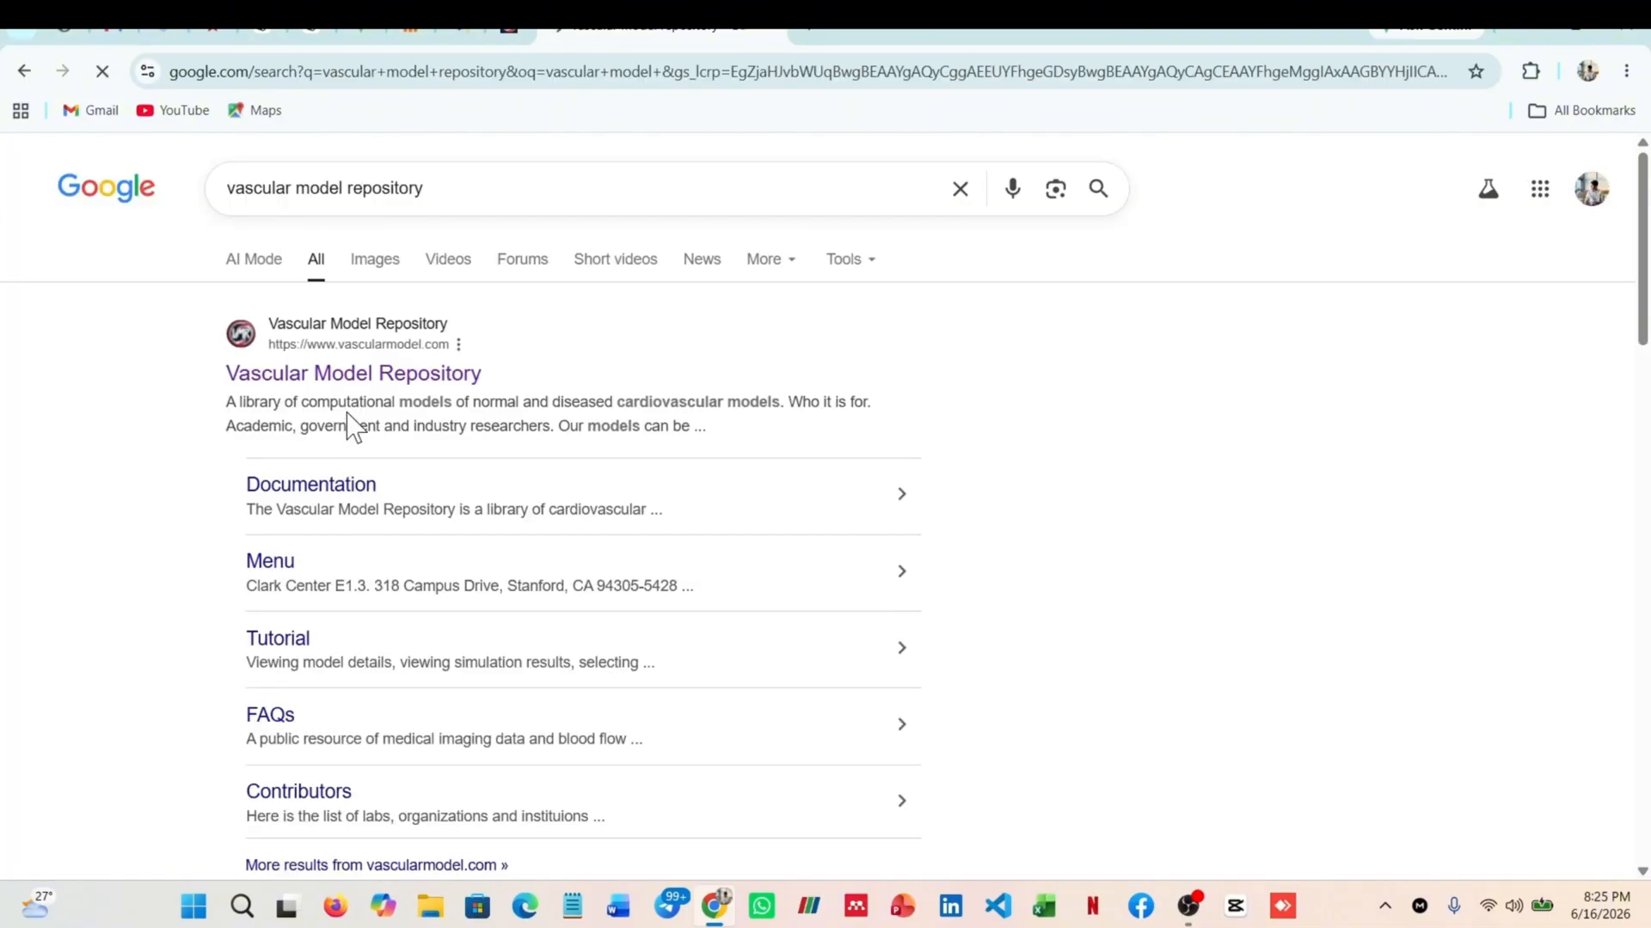
Open the Vascular Model Repository website from the results, open its database and browse the model thumbnails
click(351, 374)
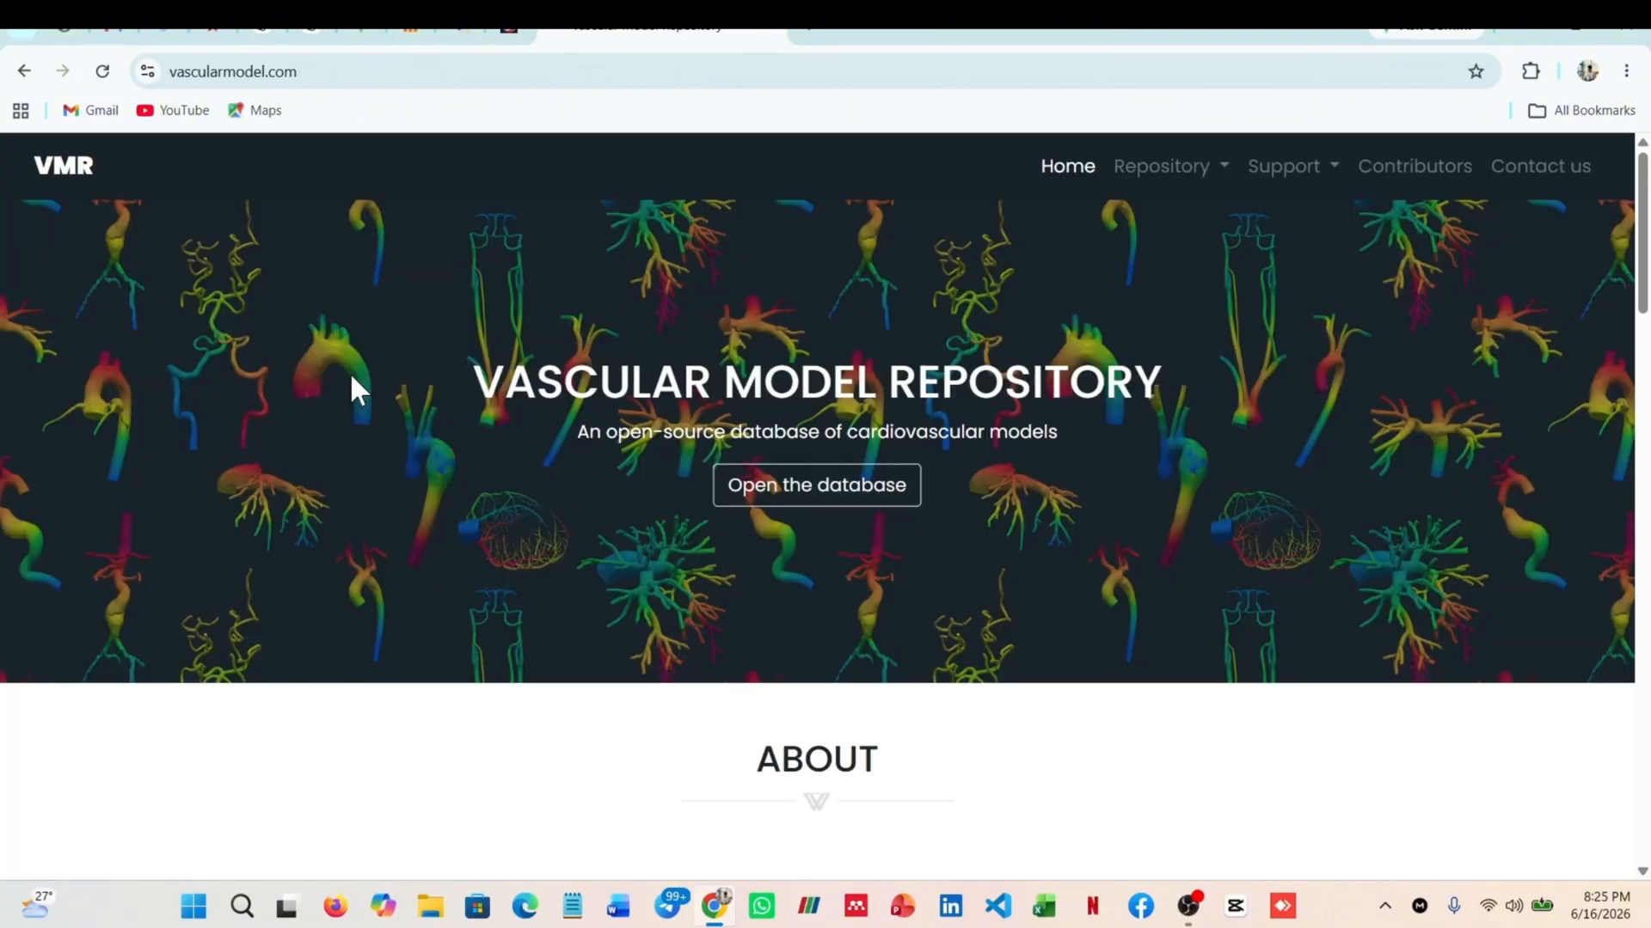
click(783, 509)
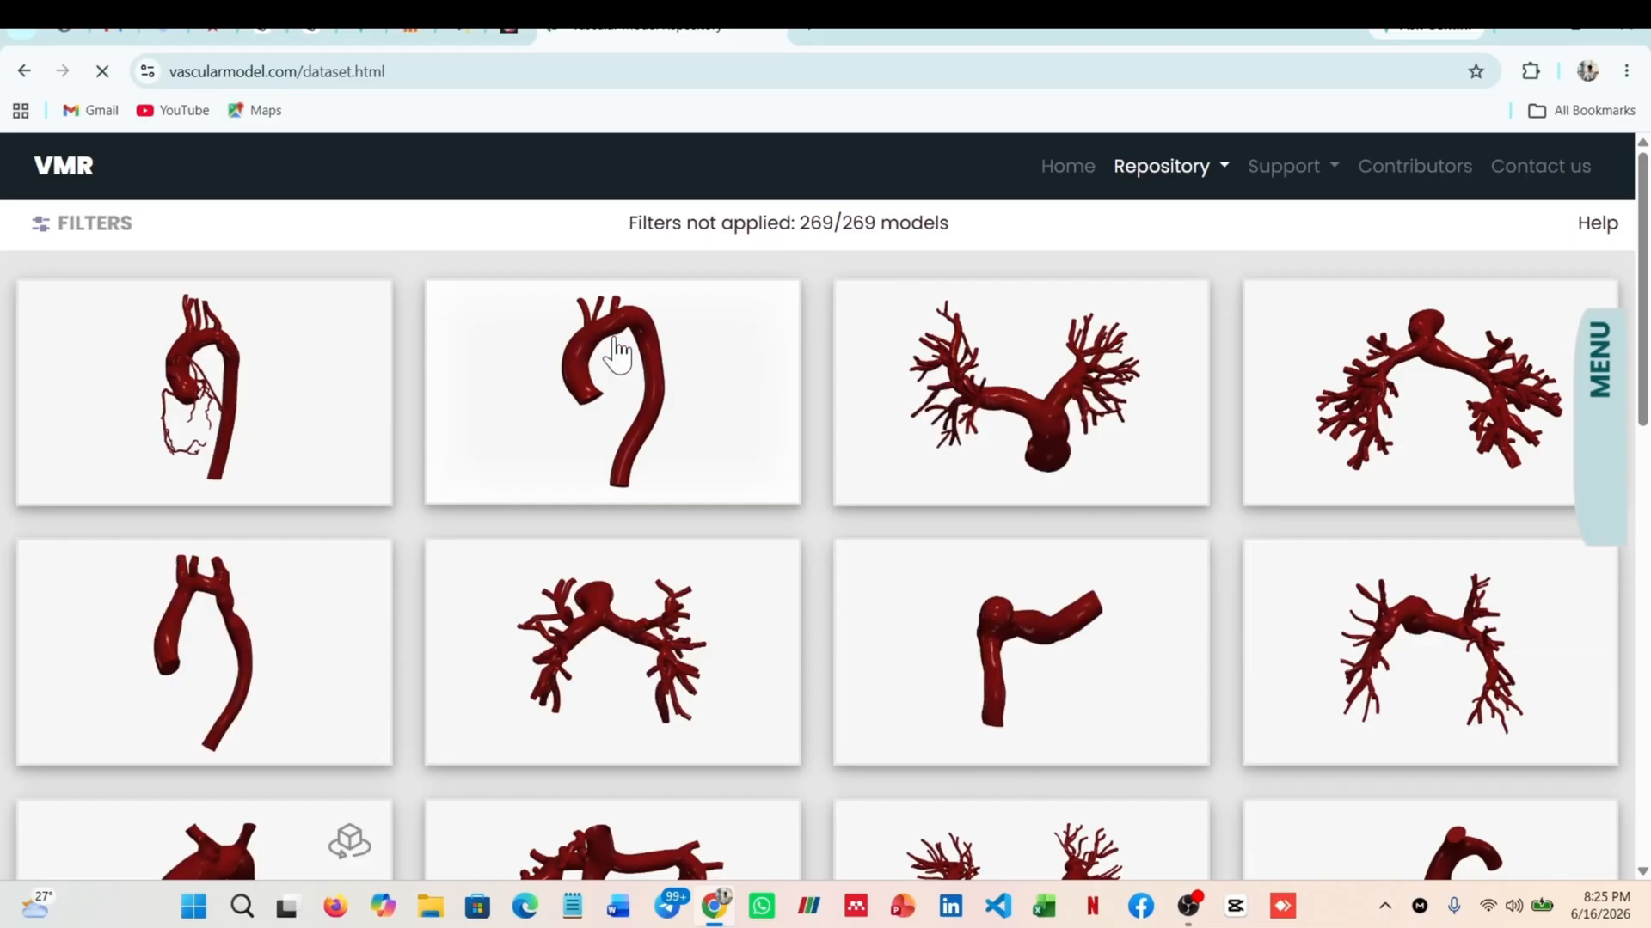
scroll(678, 406, down, 10)
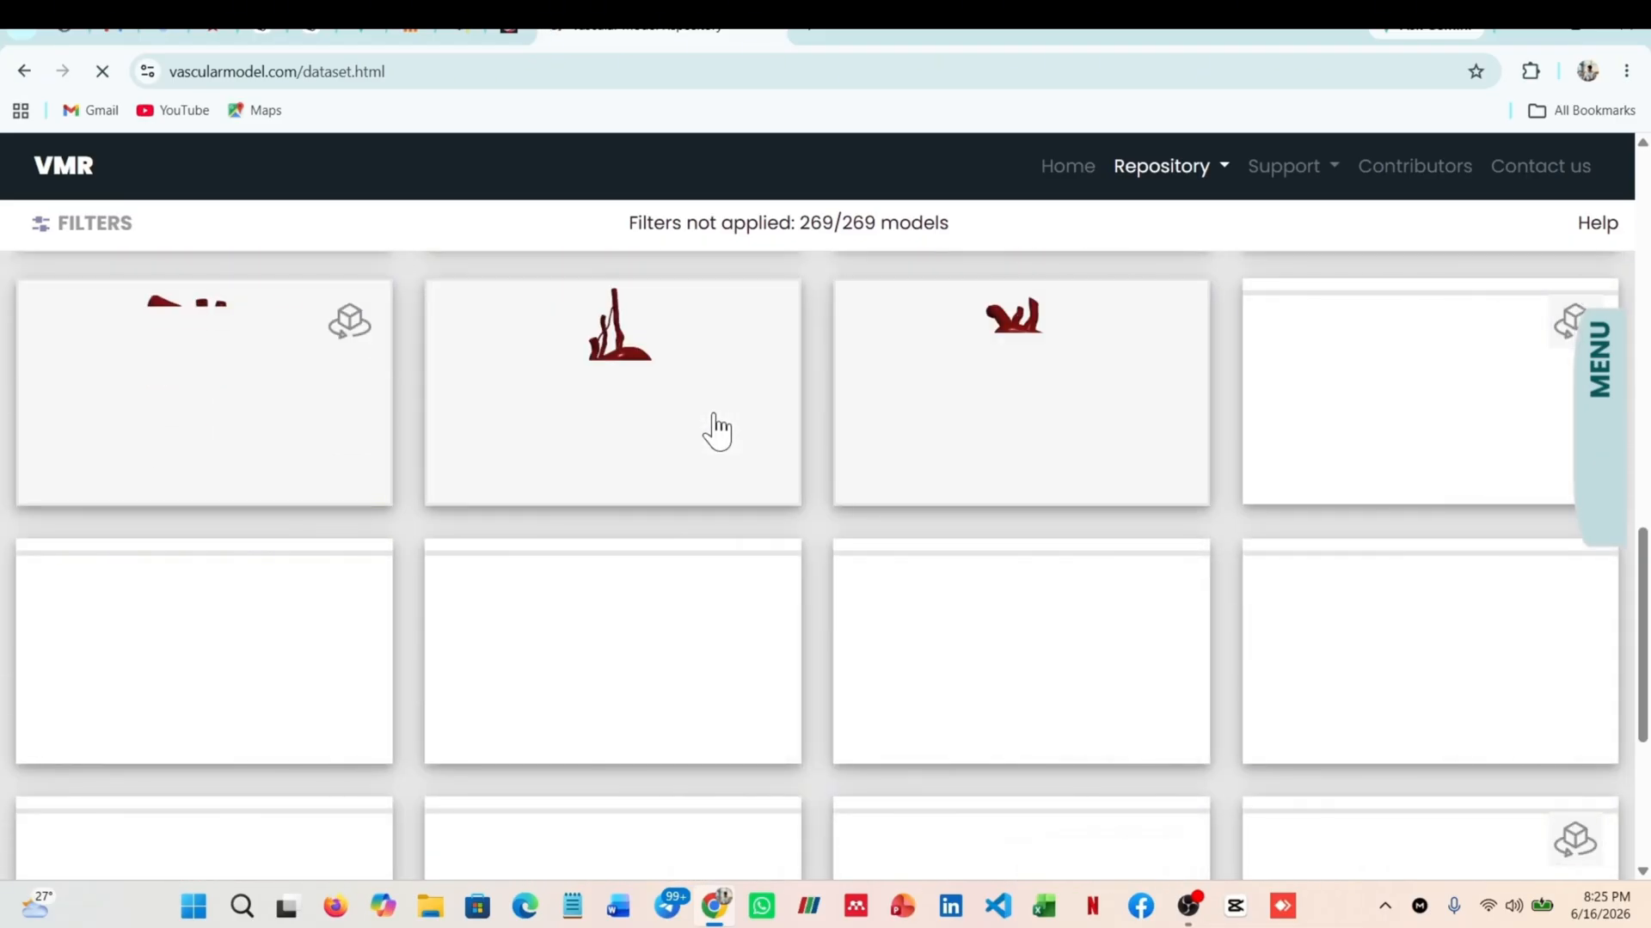
scroll(741, 446, up, 10)
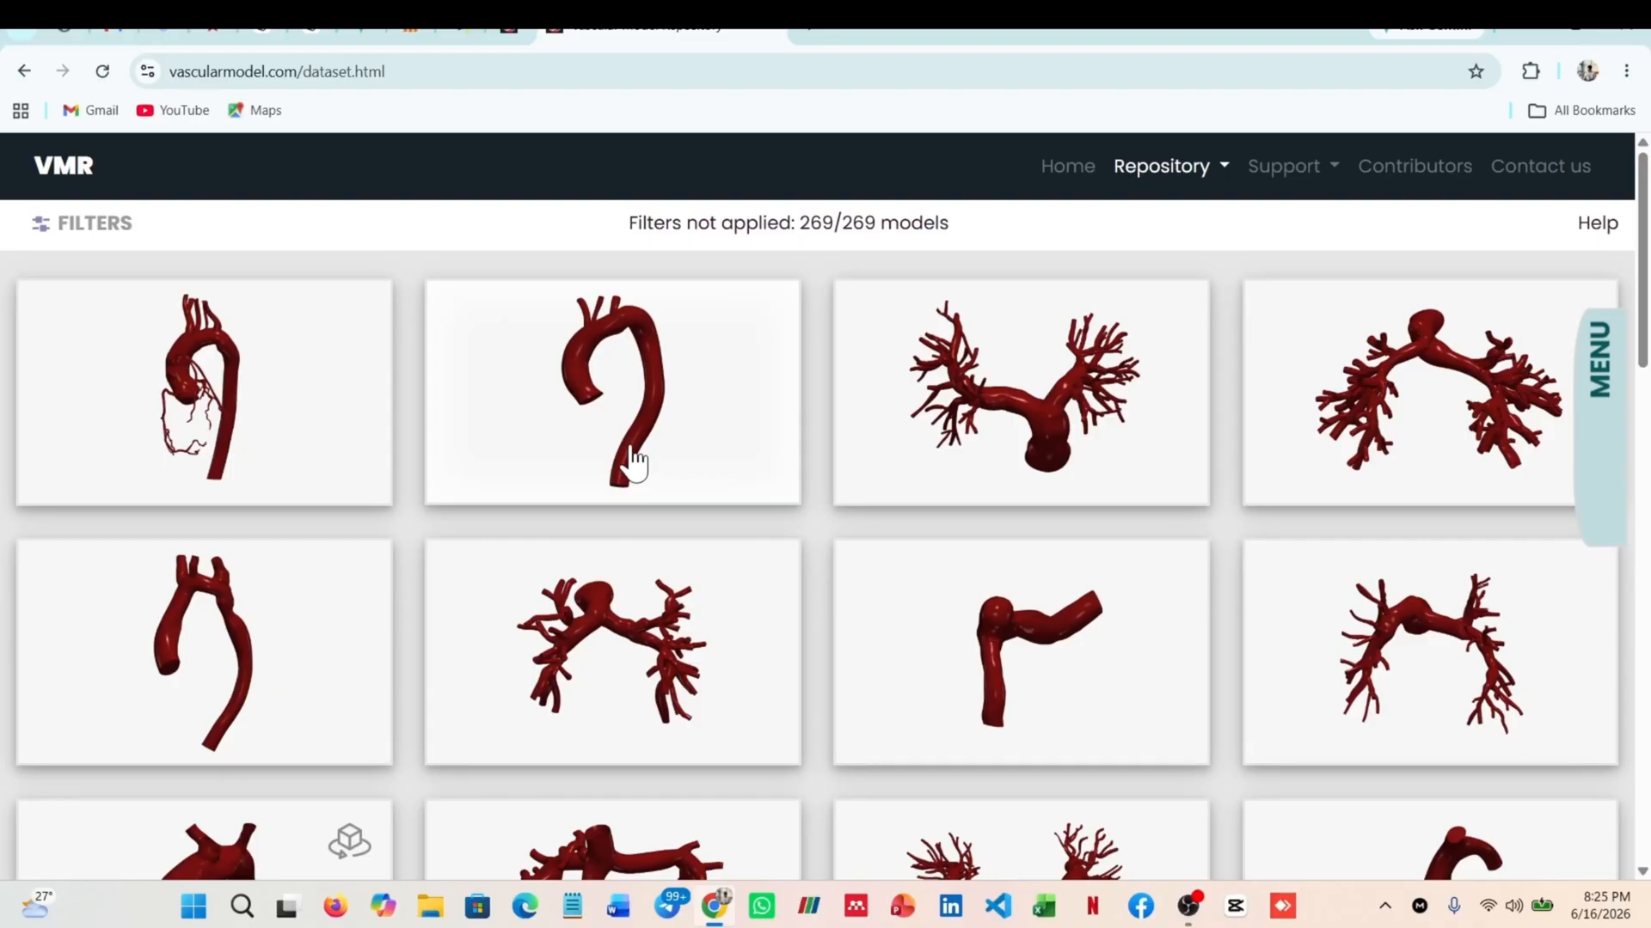
scroll(590, 404, down, 3)
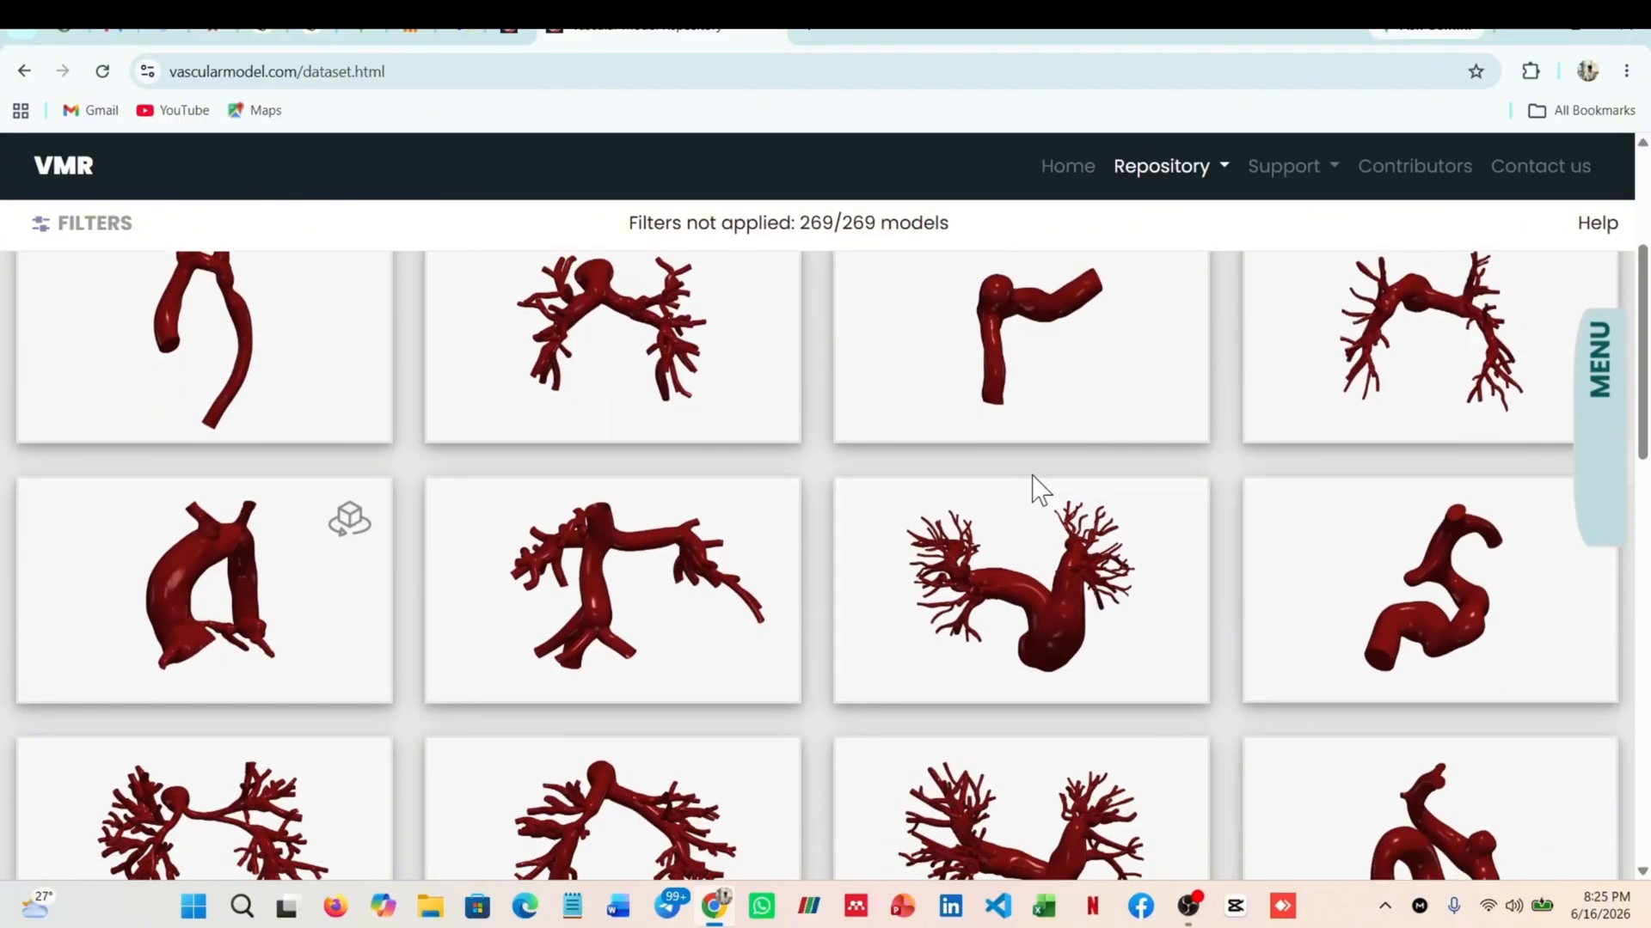
scroll(1034, 487, up, 2)
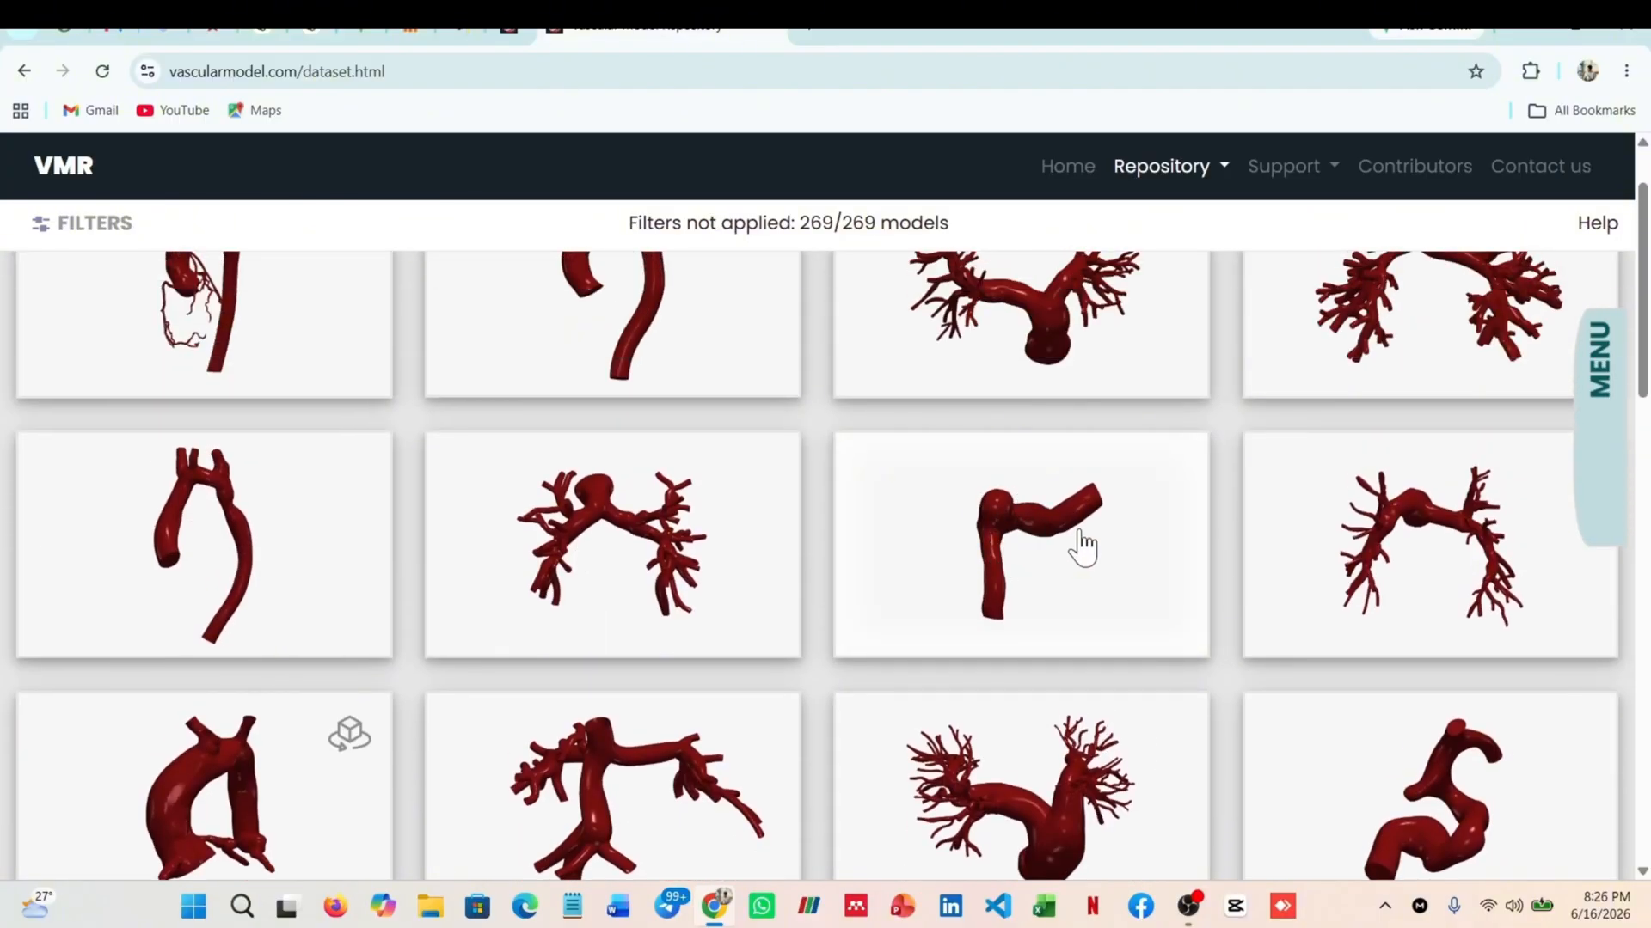
scroll(726, 569, up, 1)
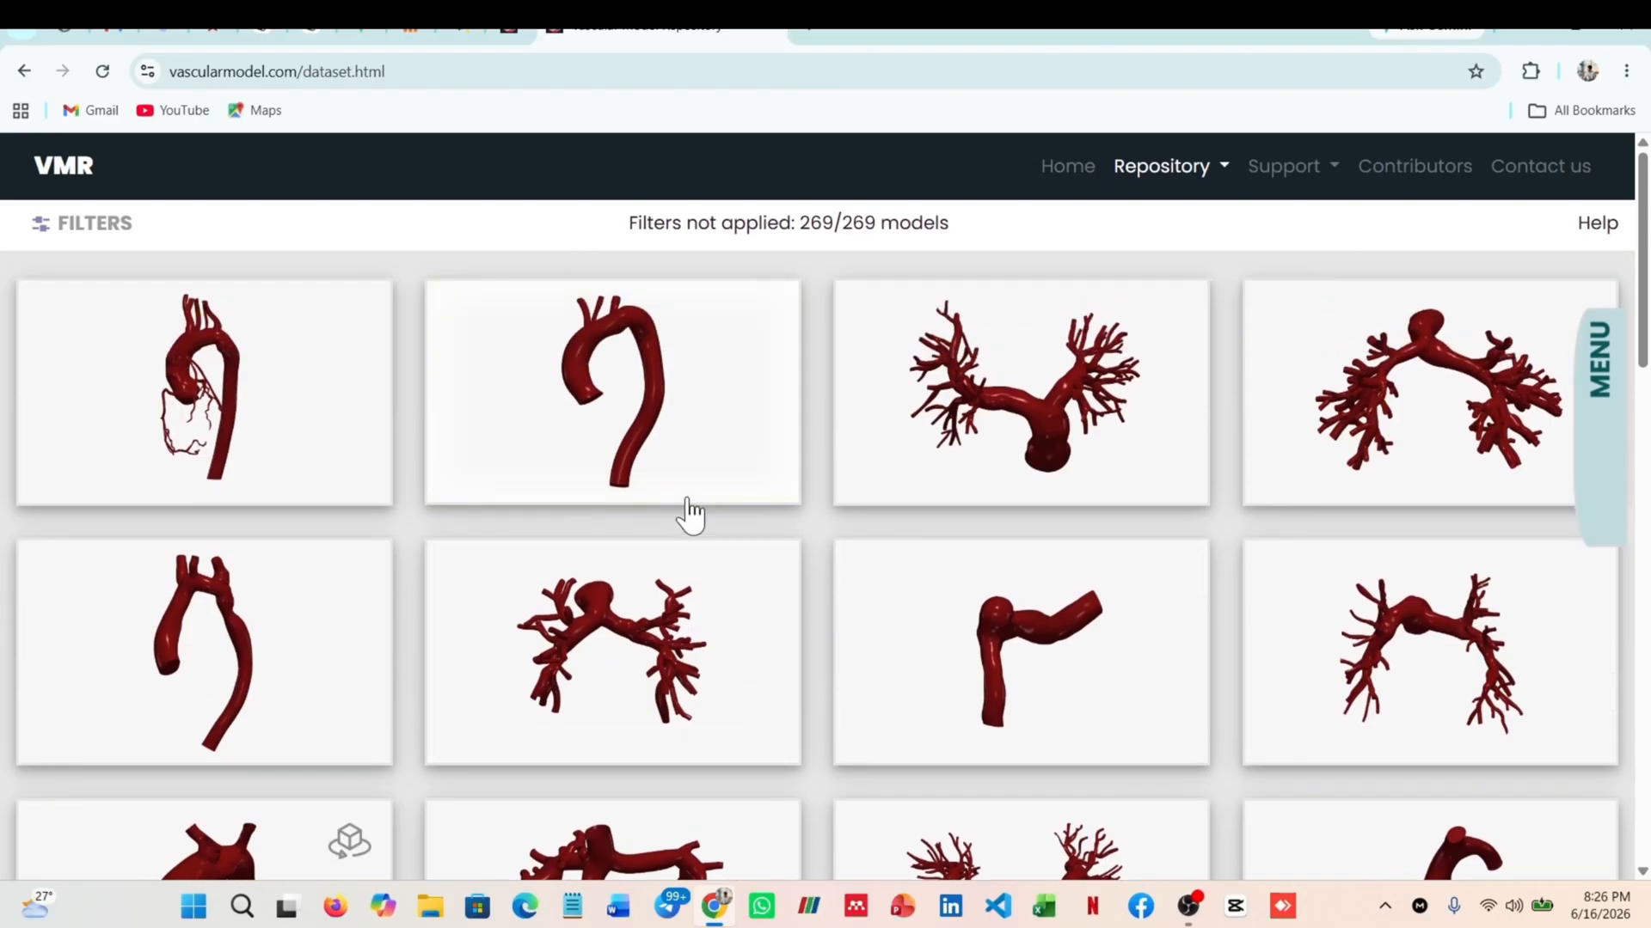
Show the model filters and set the Sex filter to Female
click(82, 228)
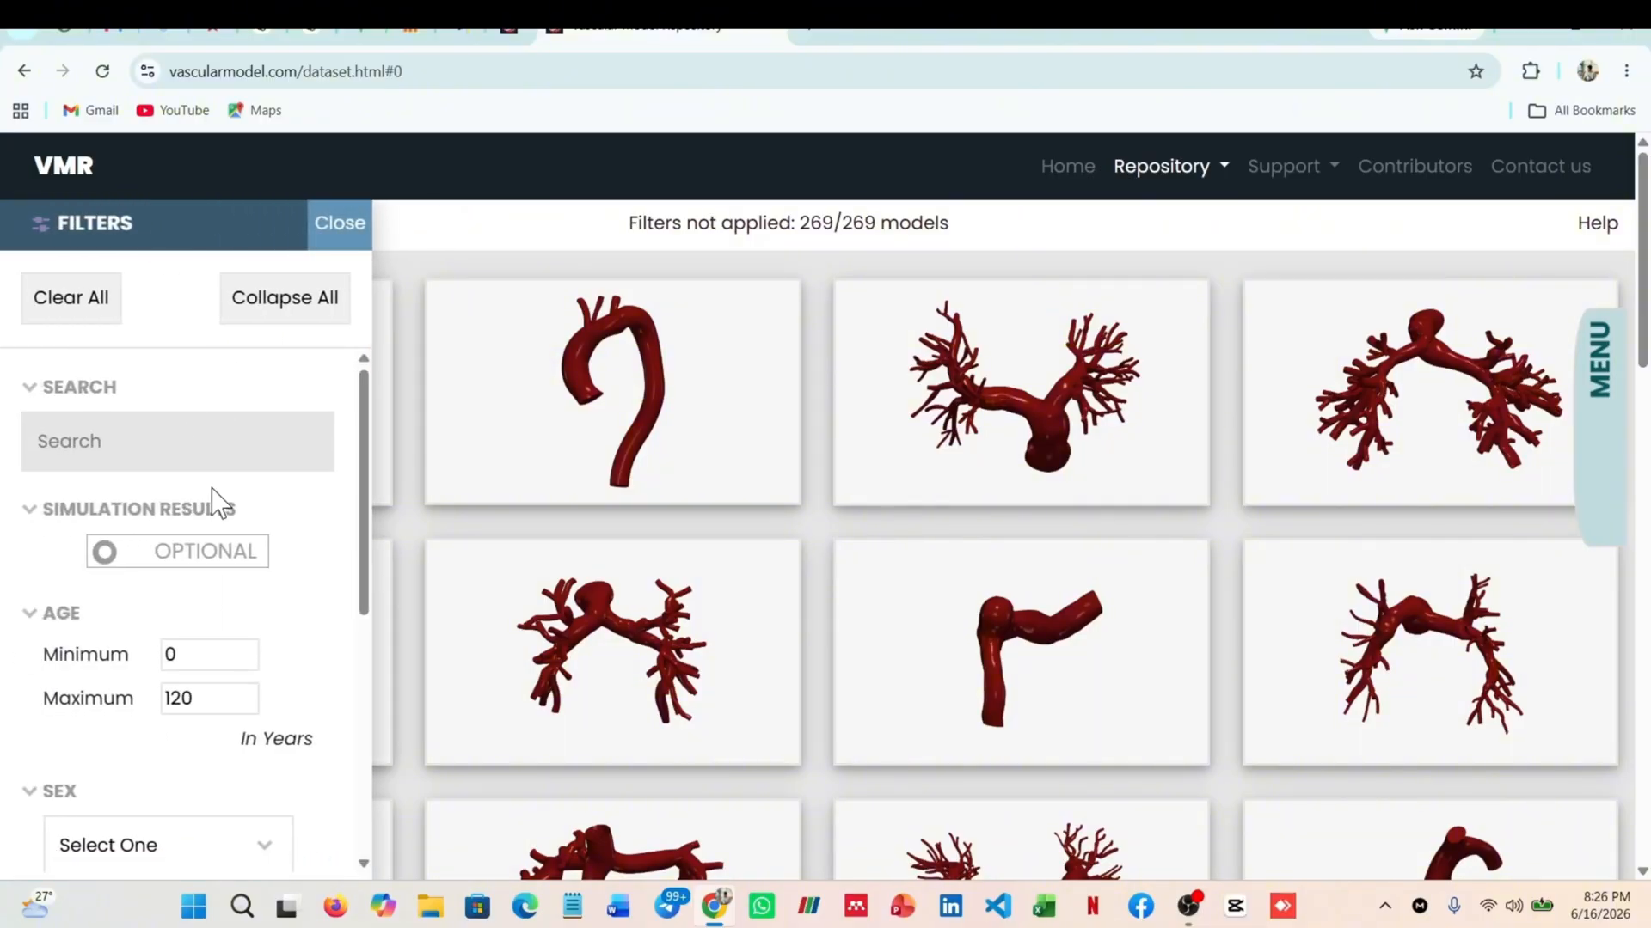
scroll(215, 507, down, 1)
scroll(293, 511, up, 1)
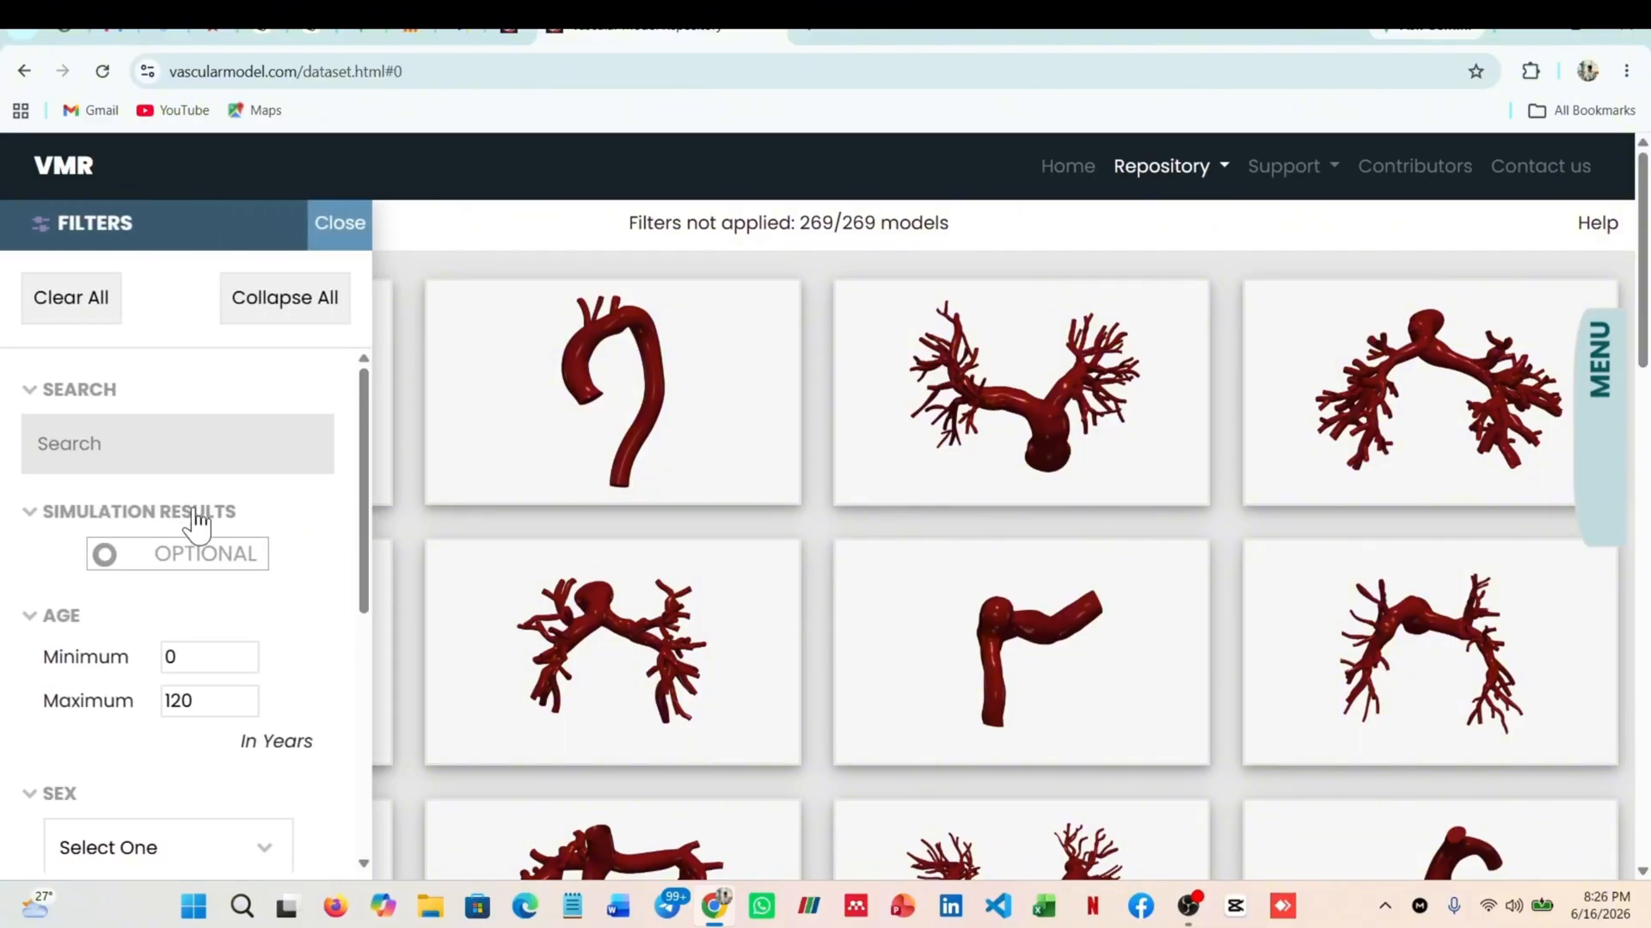
scroll(189, 527, down, 2)
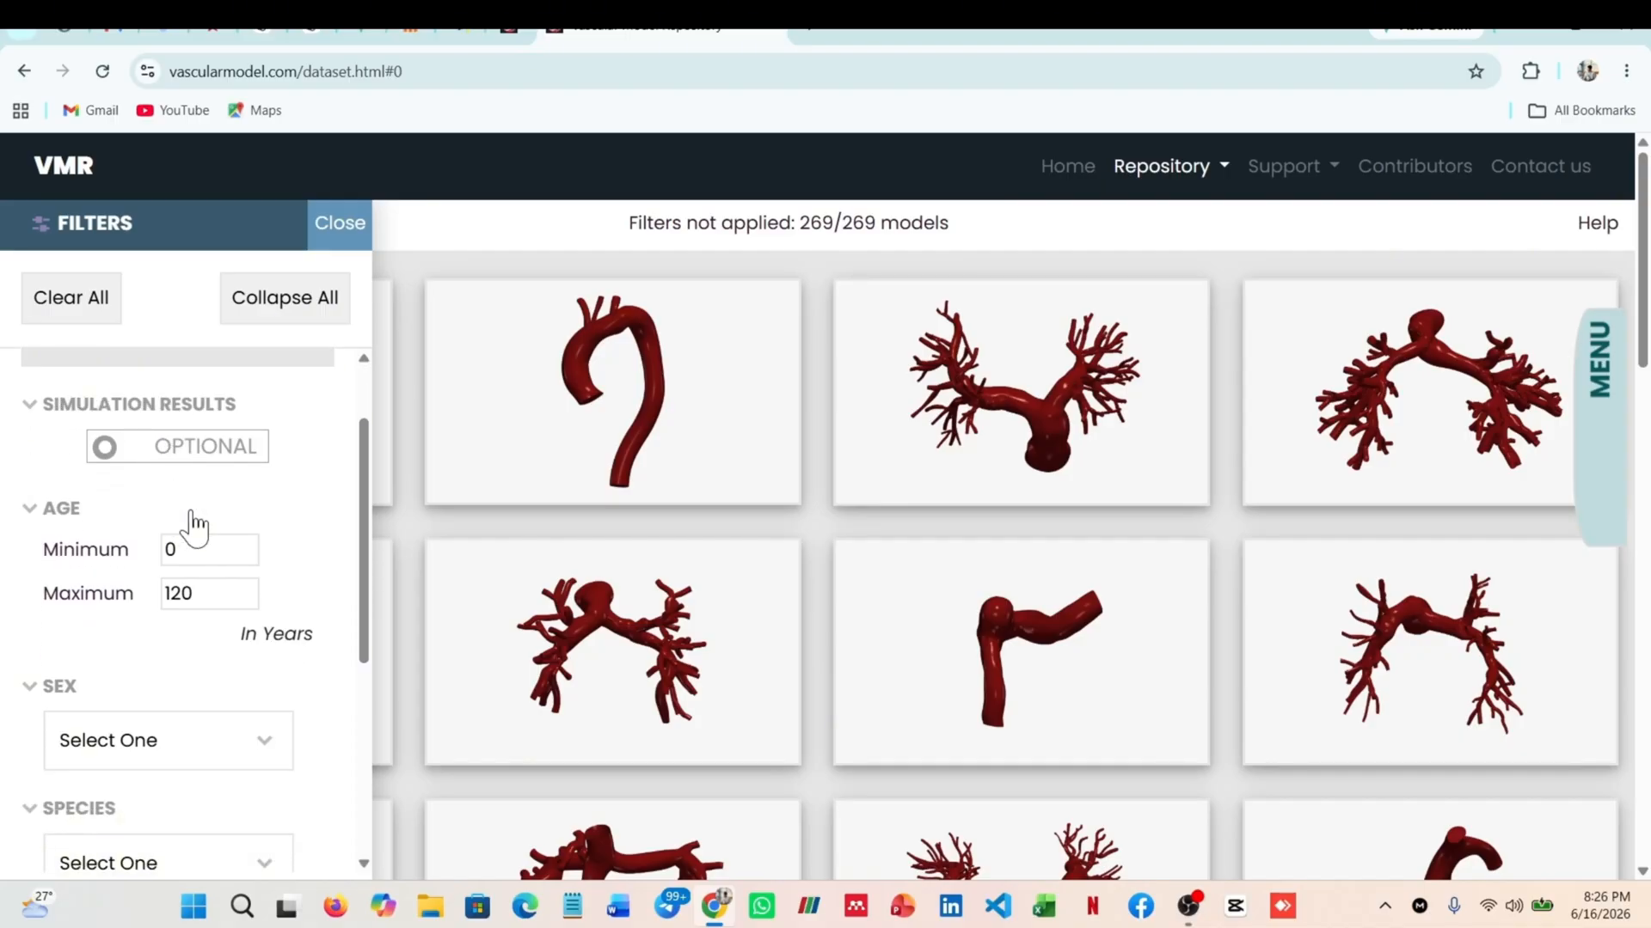
scroll(249, 537, down, 1)
scroll(258, 531, up, 1)
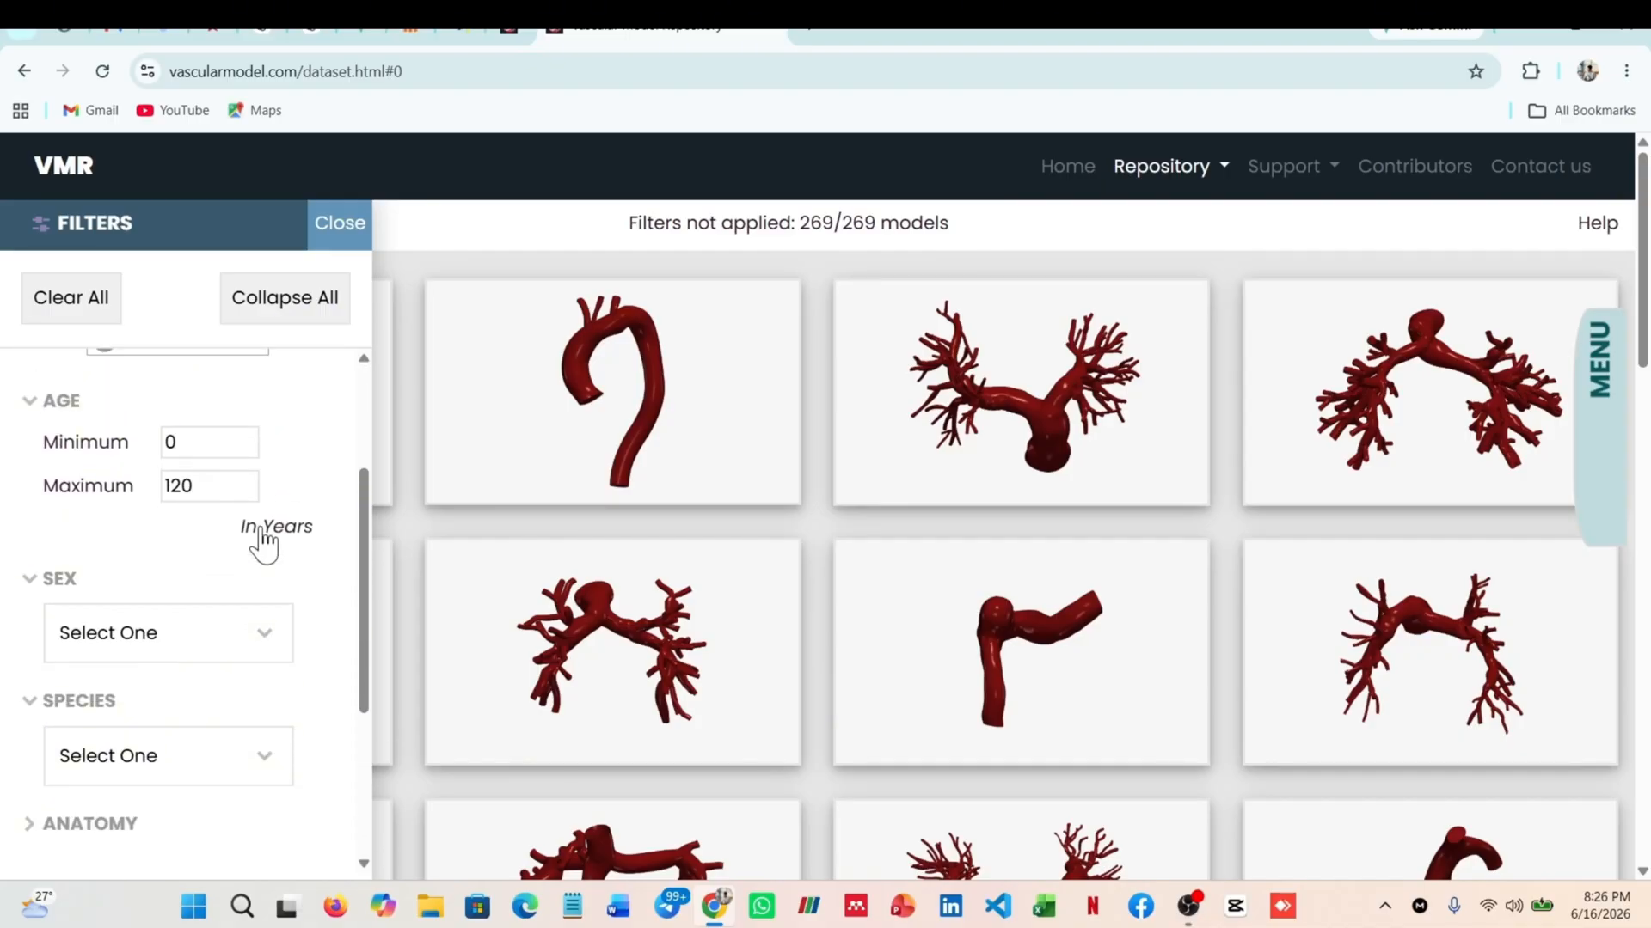
scroll(154, 490, up, 1)
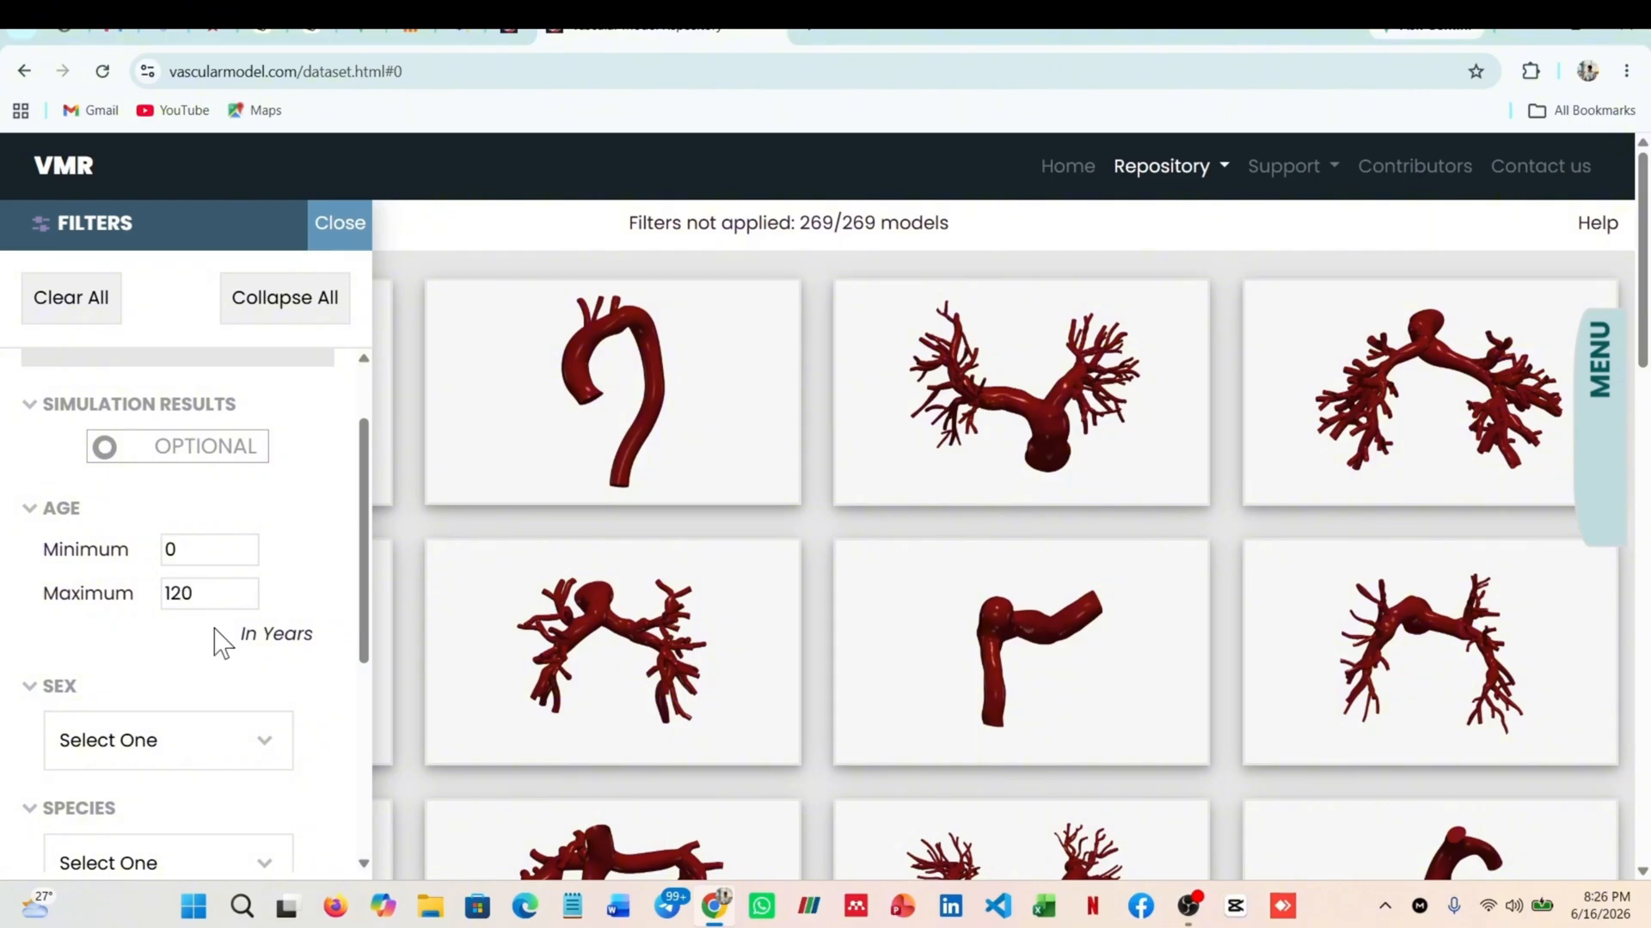
scroll(86, 571, down, 1)
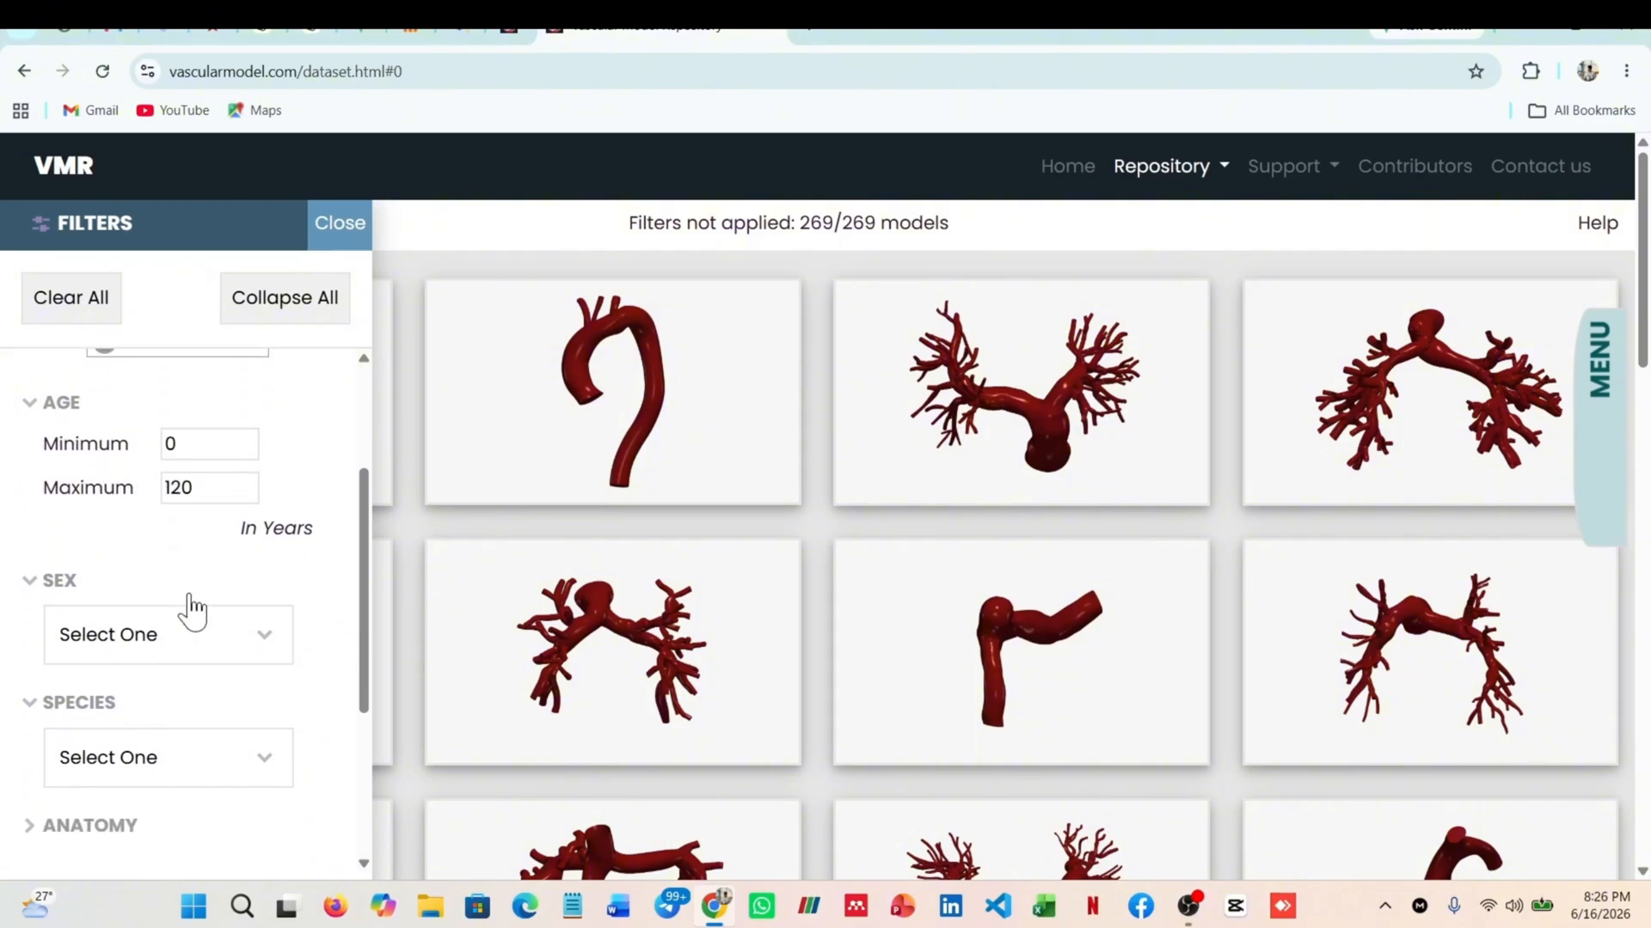
click(265, 643)
scroll(269, 658, down, 1)
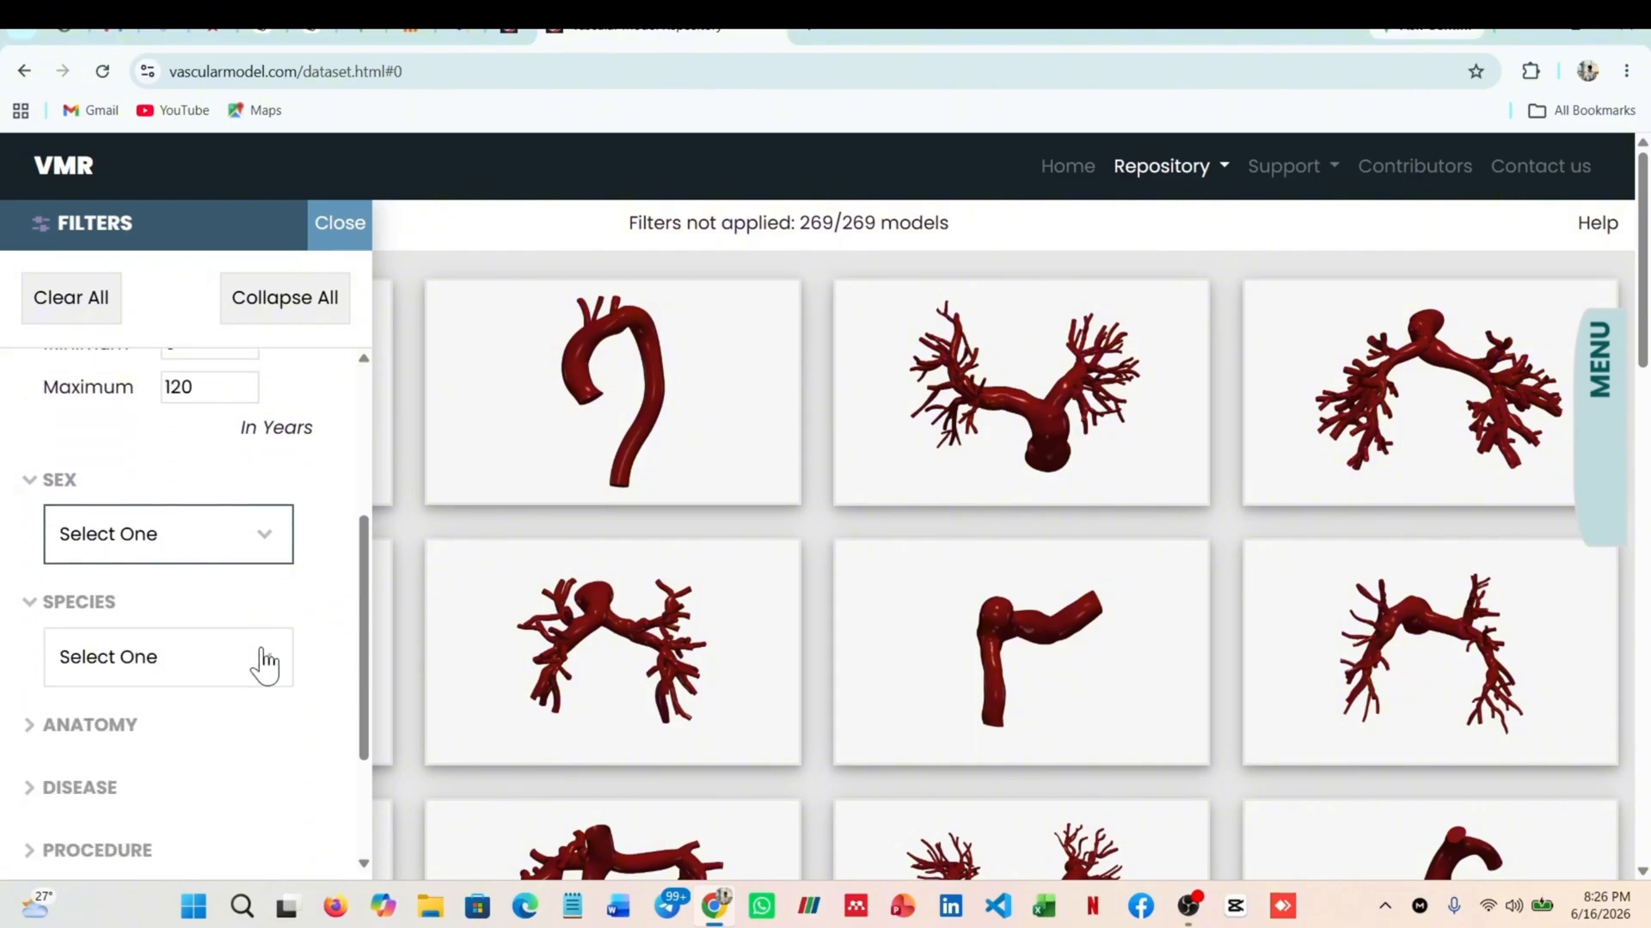
click(251, 555)
click(157, 606)
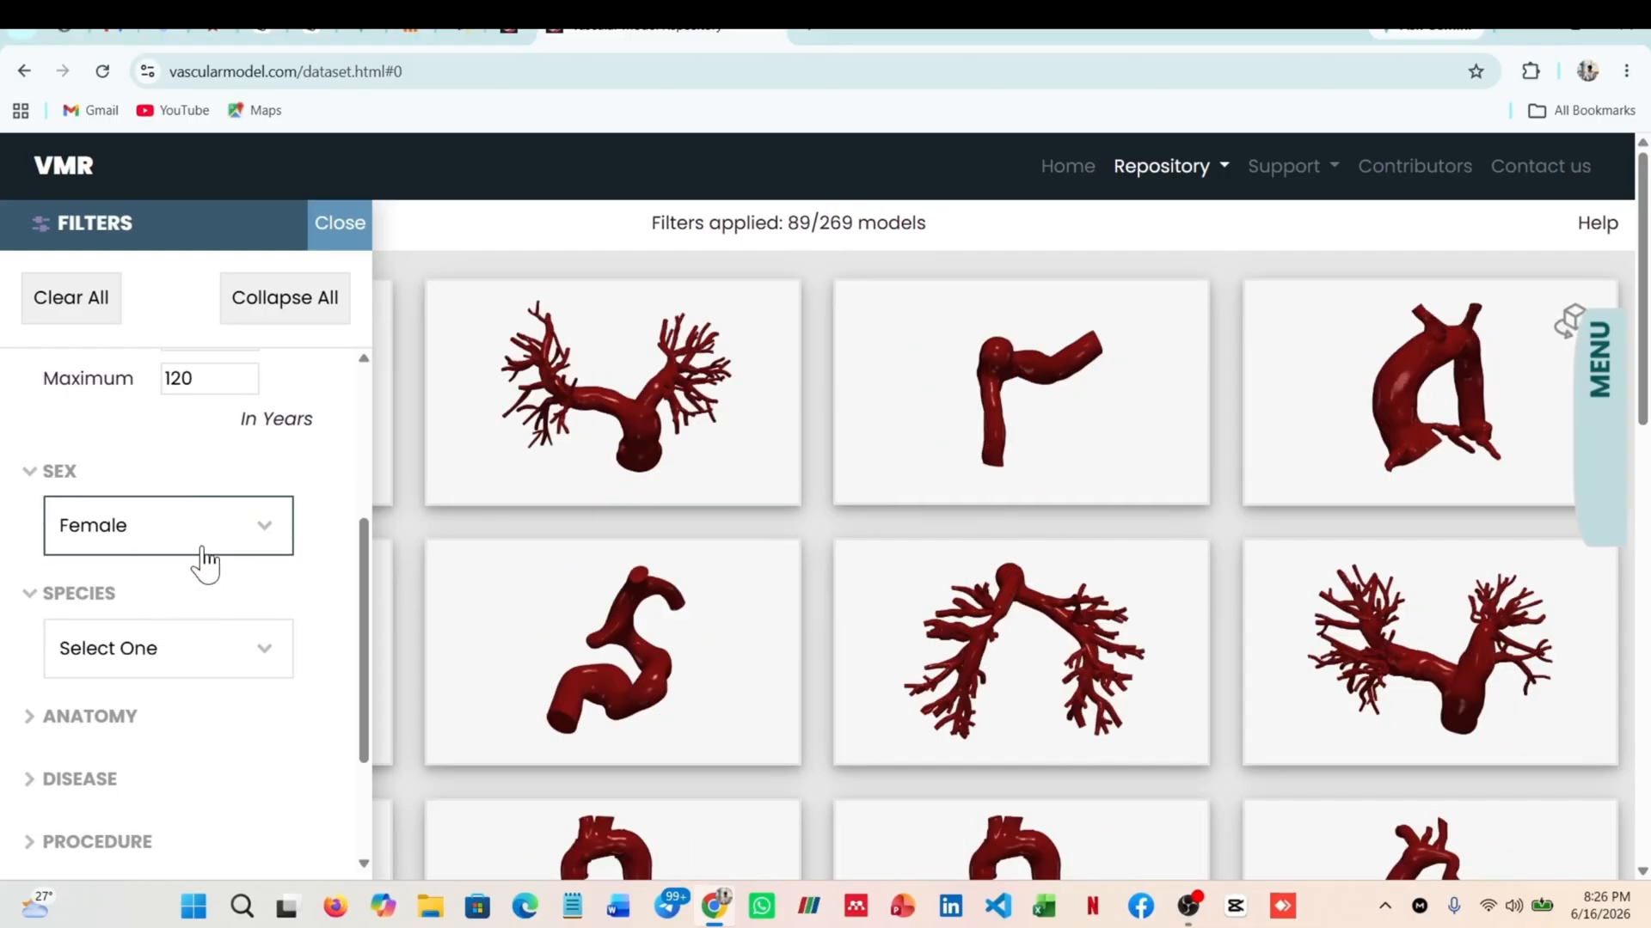
Set the Species filter to Human
scroll(206, 559, down, 1)
click(241, 558)
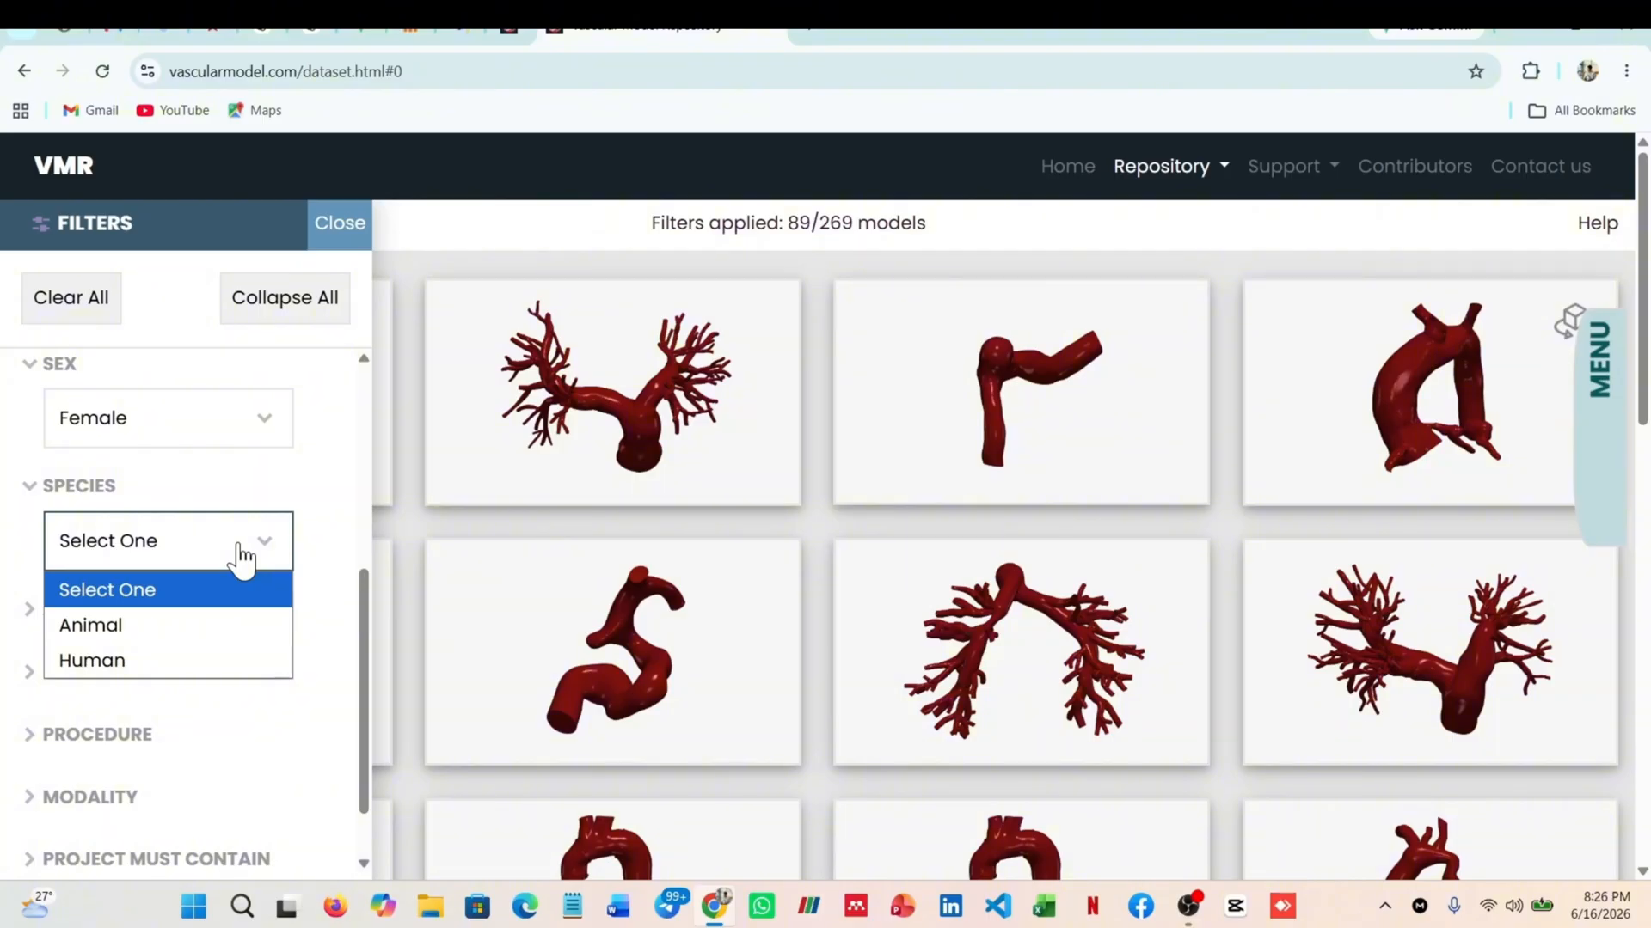
click(158, 662)
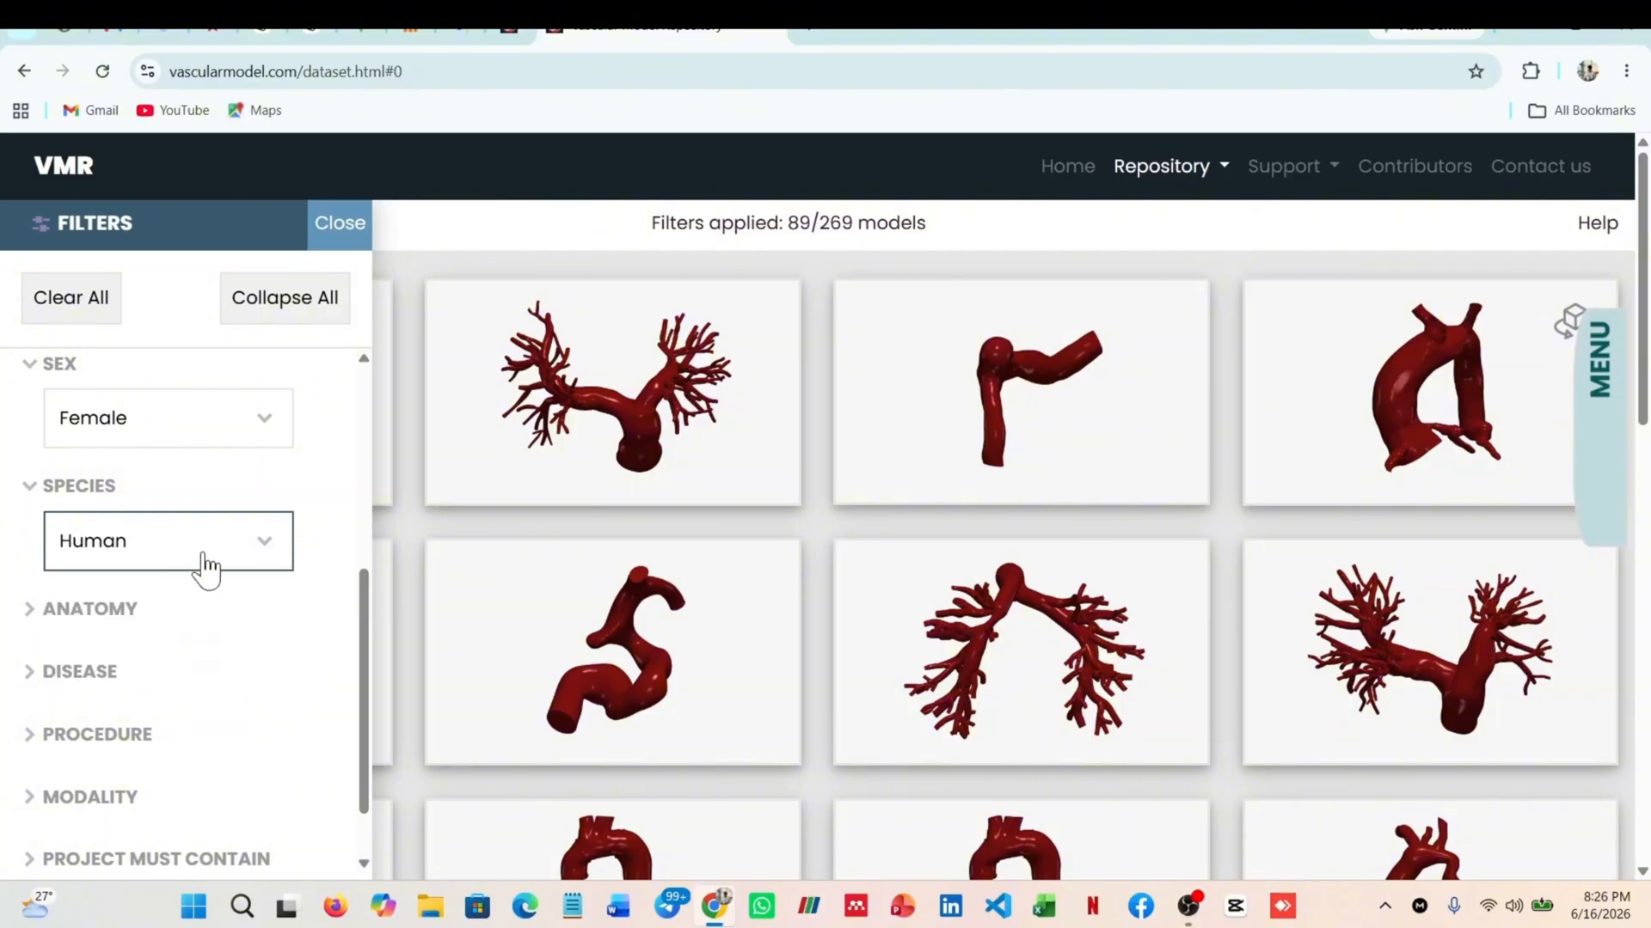
Expand the Anatomy filter and restrict the models to Cerebral
scroll(207, 564, down, 1)
click(26, 526)
scroll(151, 560, down, 2)
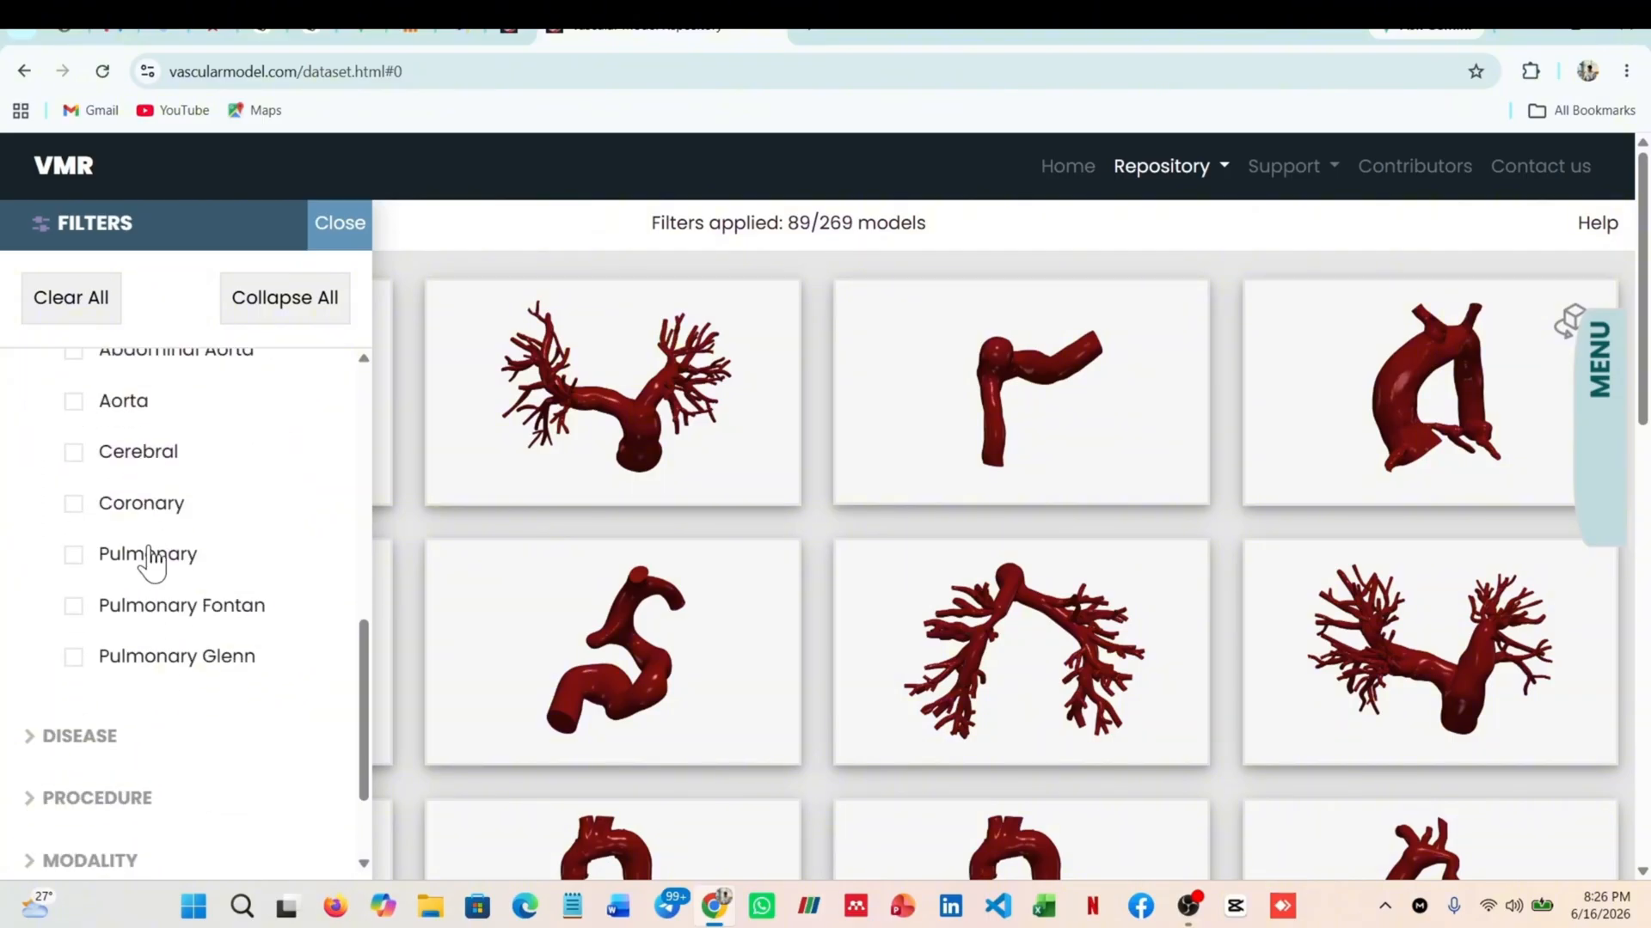
scroll(172, 559, up, 1)
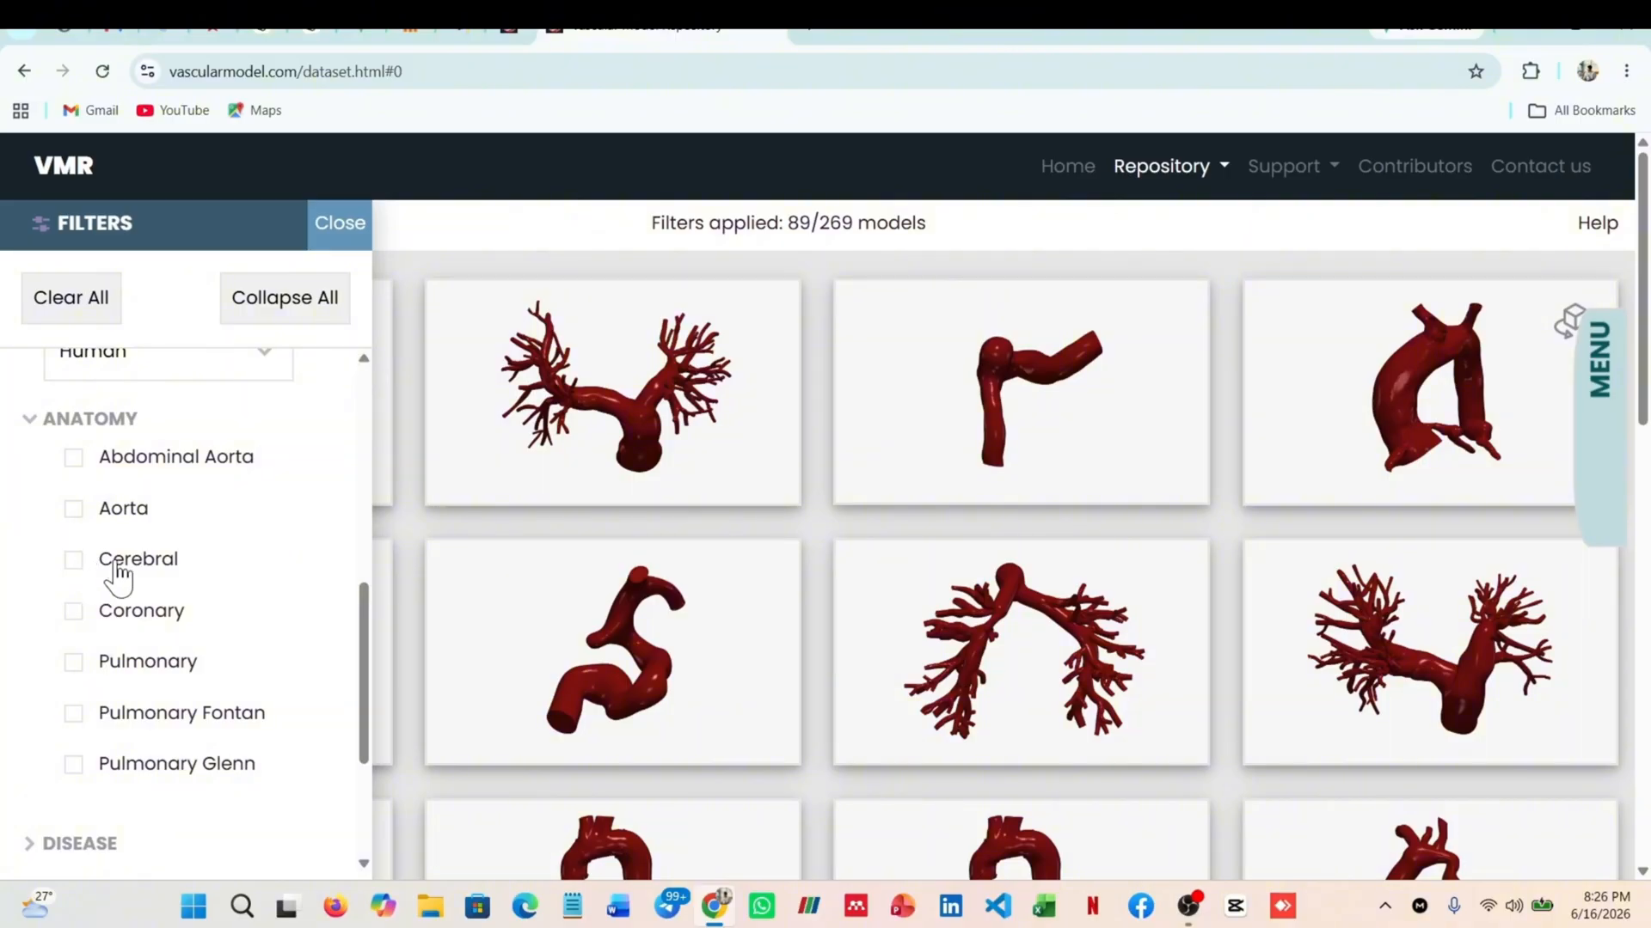
click(72, 561)
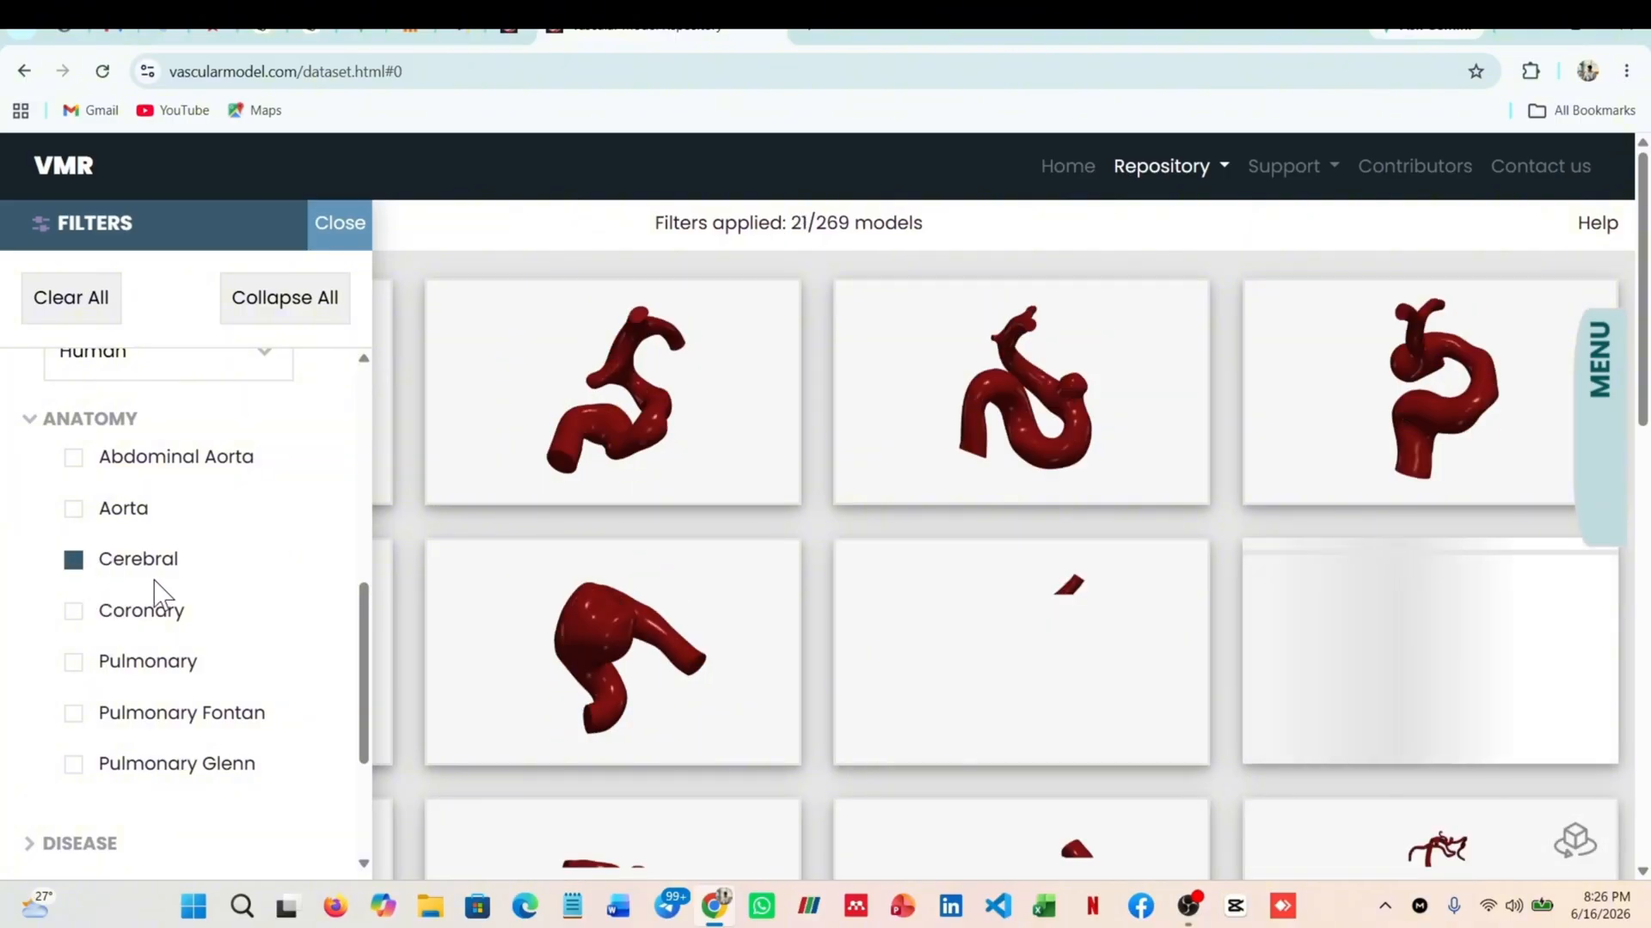
Expand the Disease filter and restrict the models to Aneurysm
scroll(156, 588, down, 1)
scroll(155, 579, up, 1)
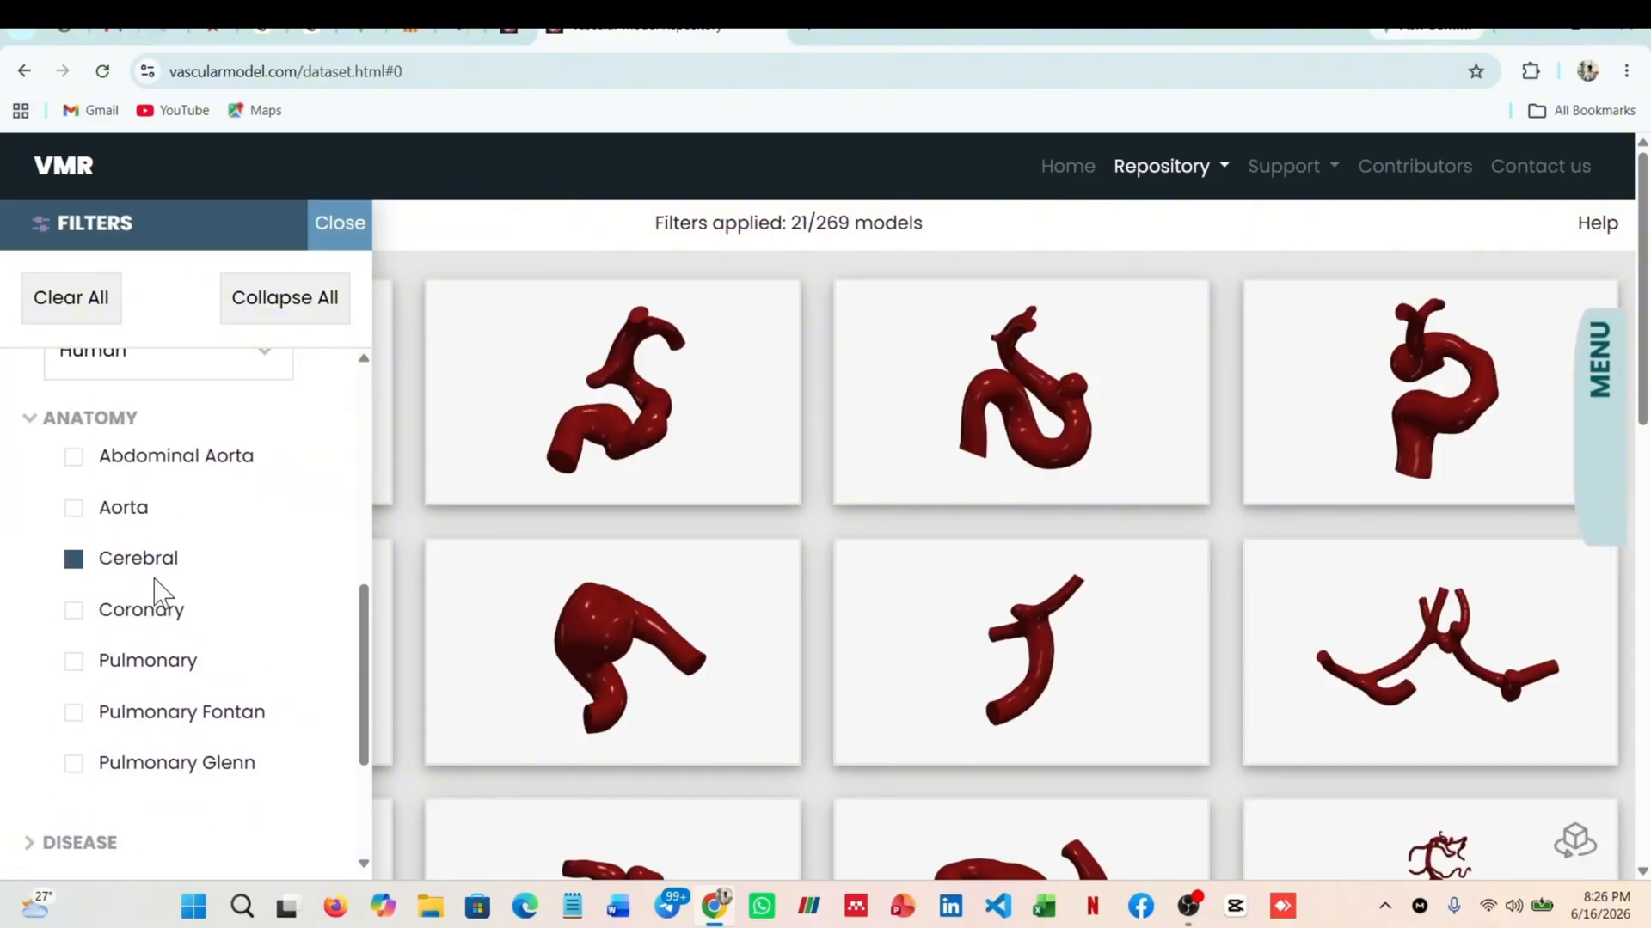
scroll(155, 579, down, 2)
scroll(155, 579, up, 1)
scroll(157, 593, down, 1)
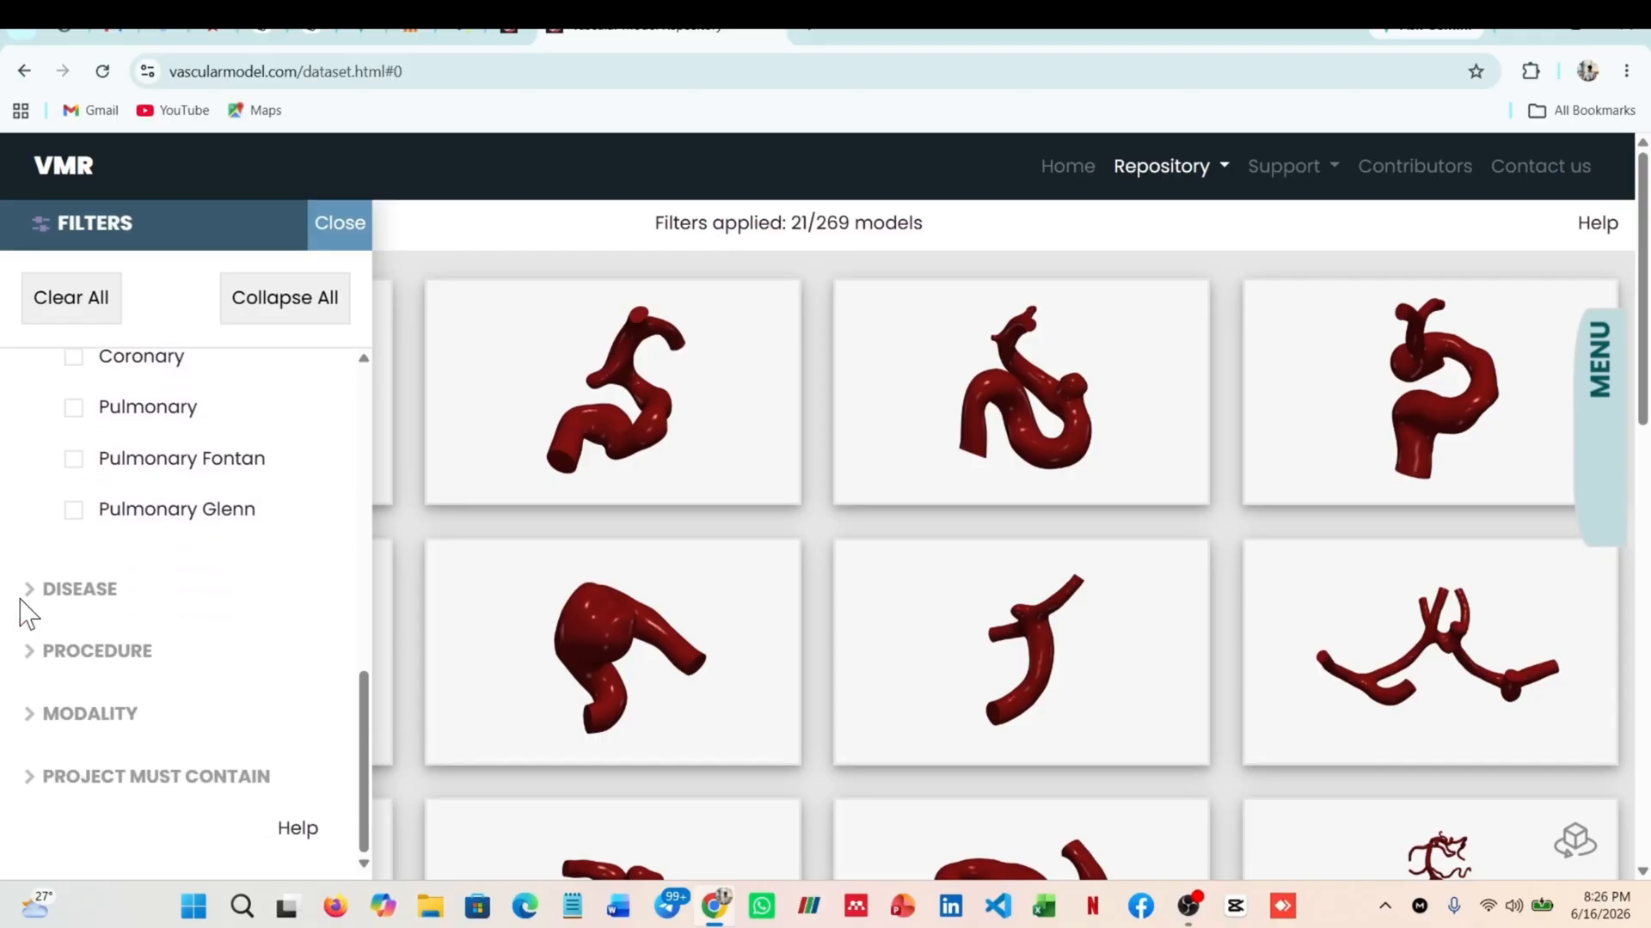
click(41, 597)
scroll(48, 617, down, 2)
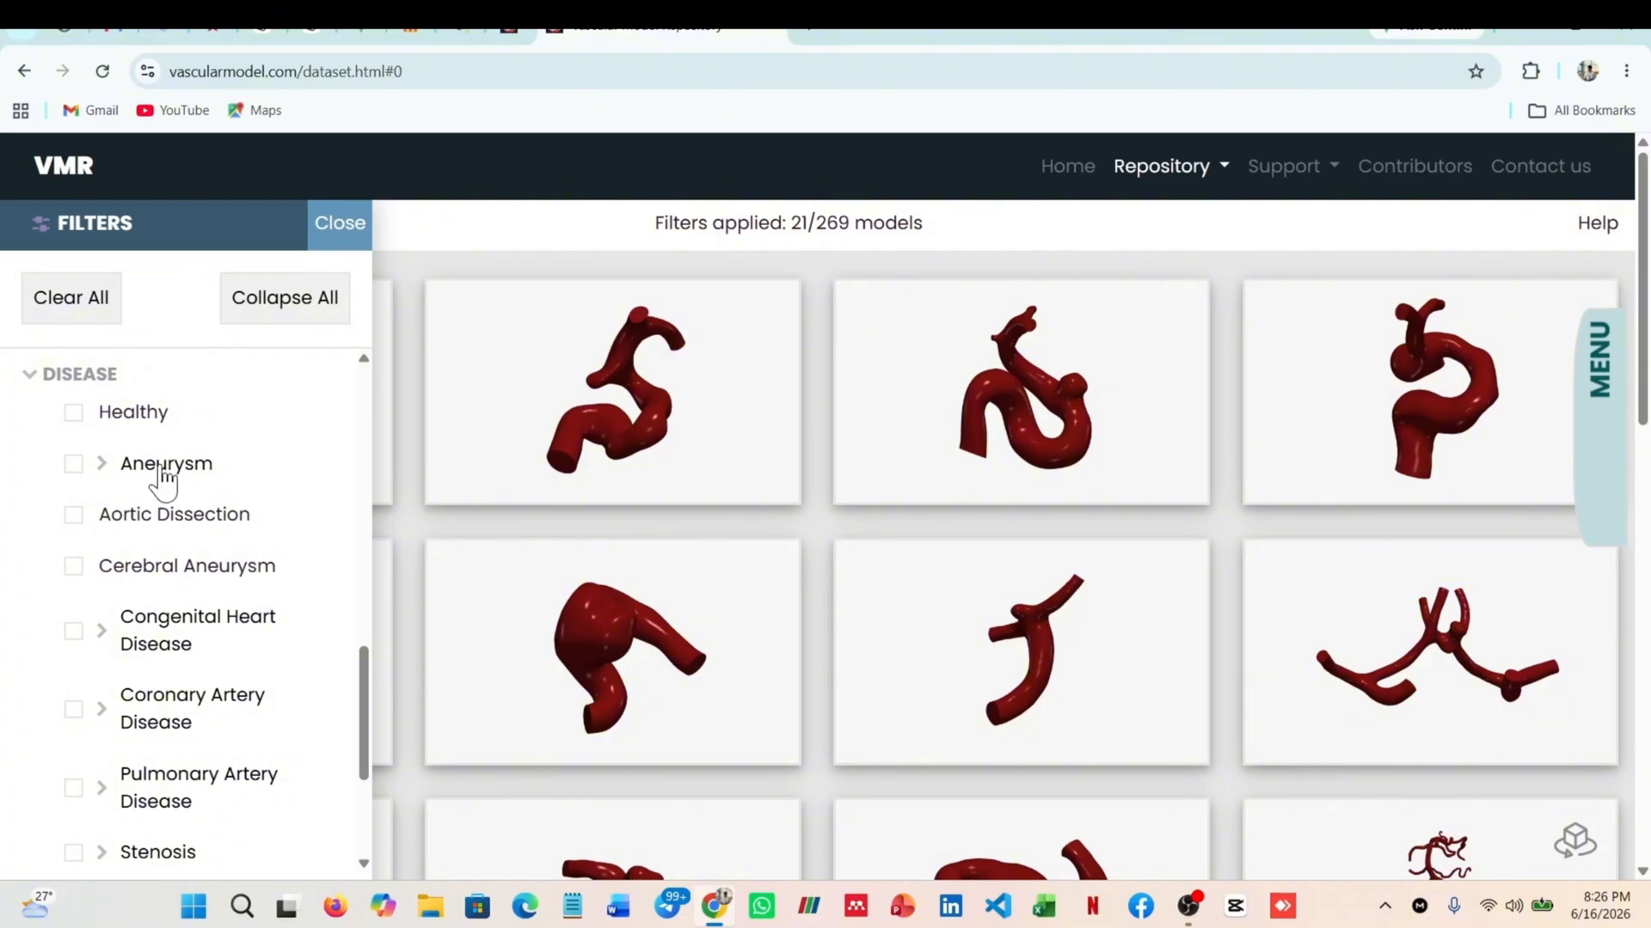
click(74, 464)
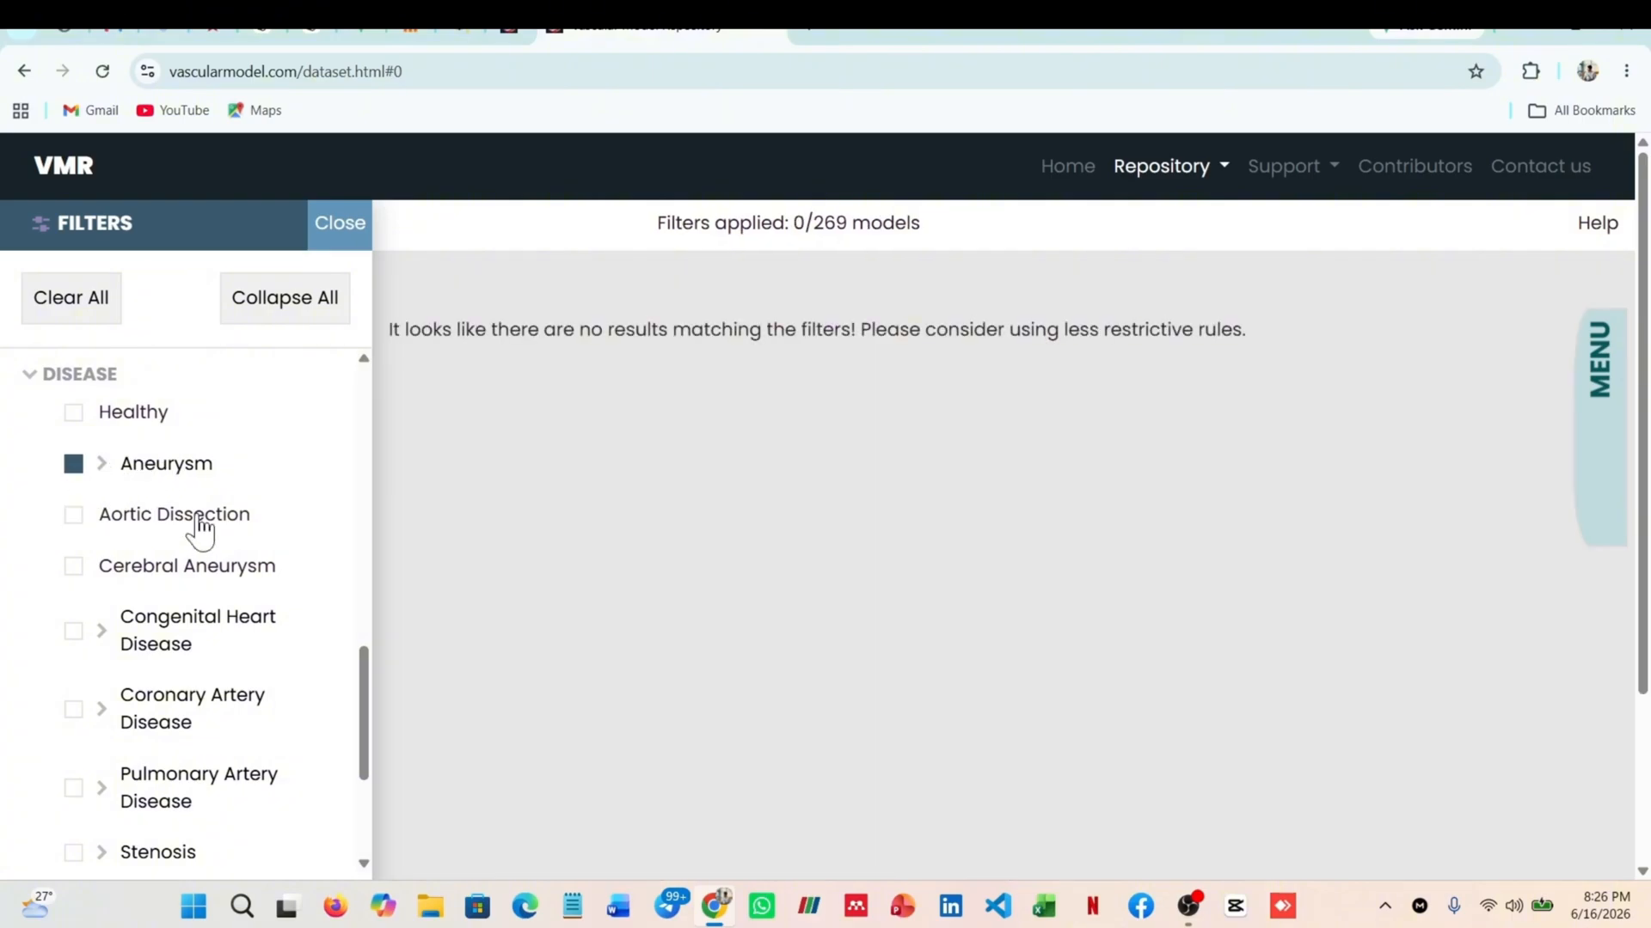
Review the chosen filters, then expand the Procedure filter and examine its options
scroll(183, 540, down, 5)
scroll(195, 553, up, 10)
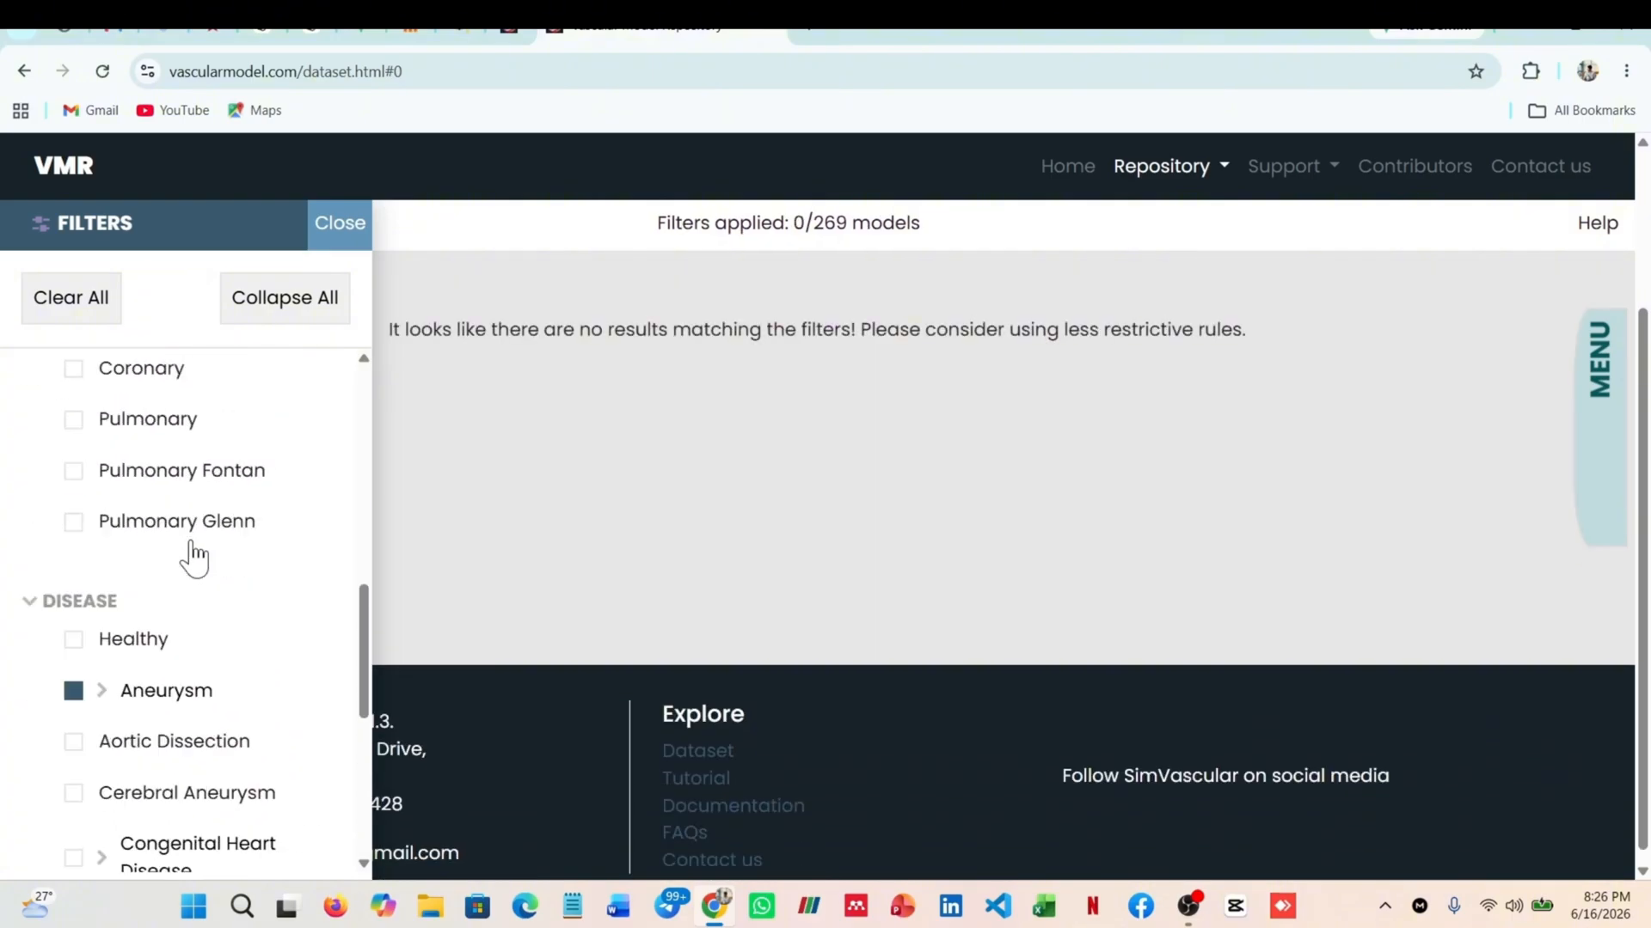
scroll(203, 601, up, 3)
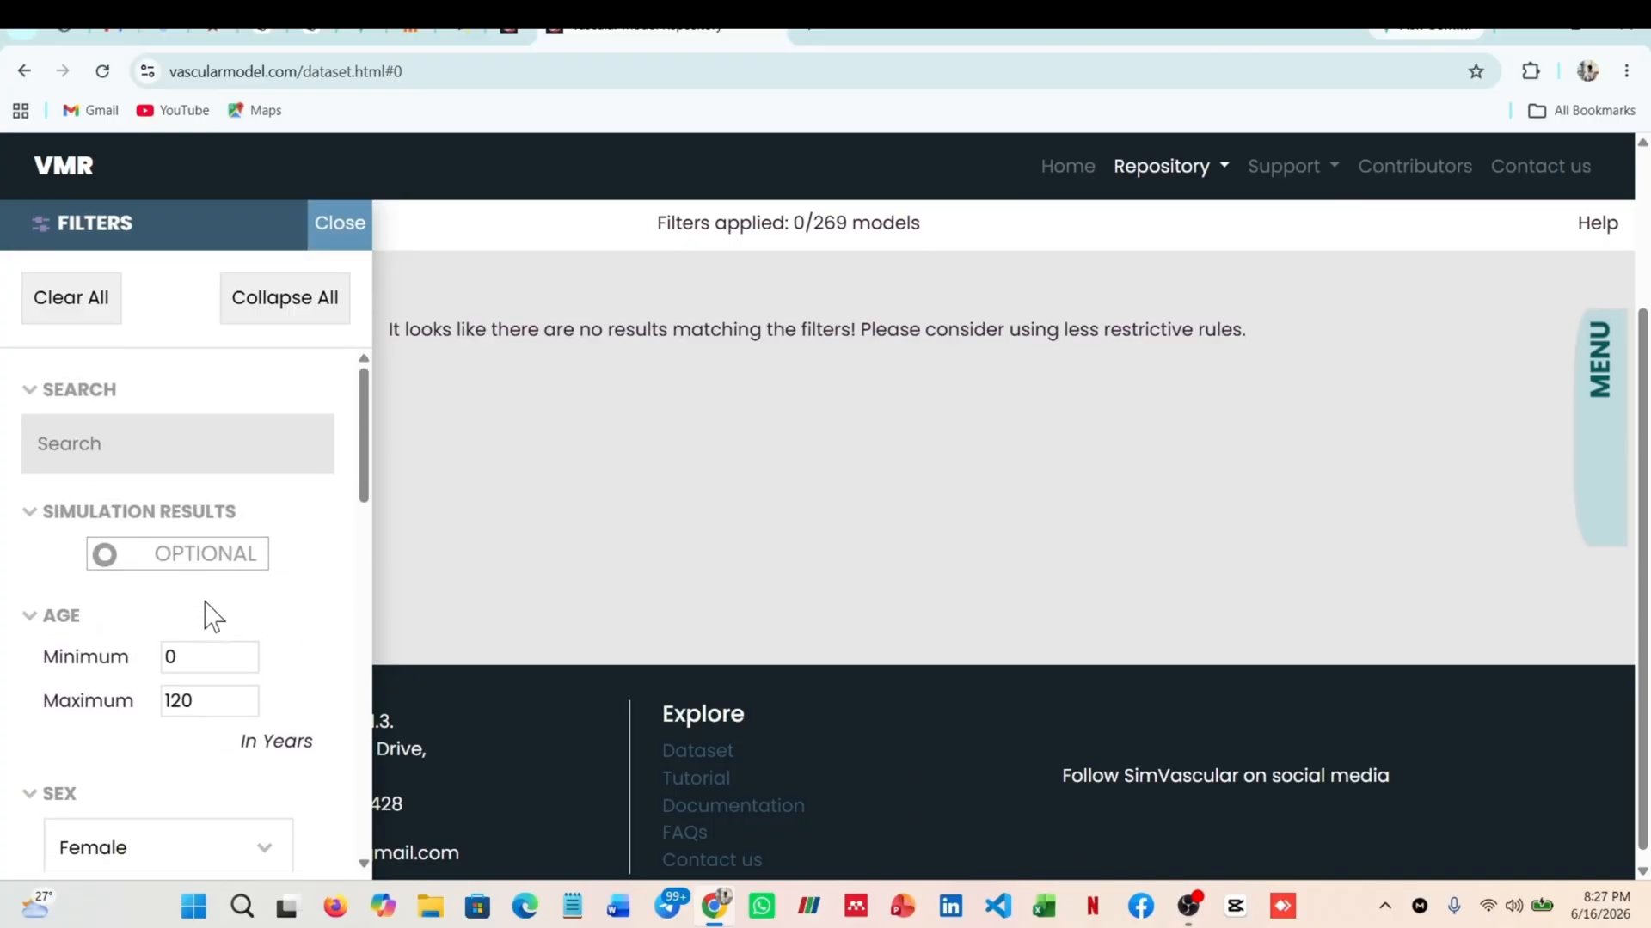
scroll(208, 617, down, 15)
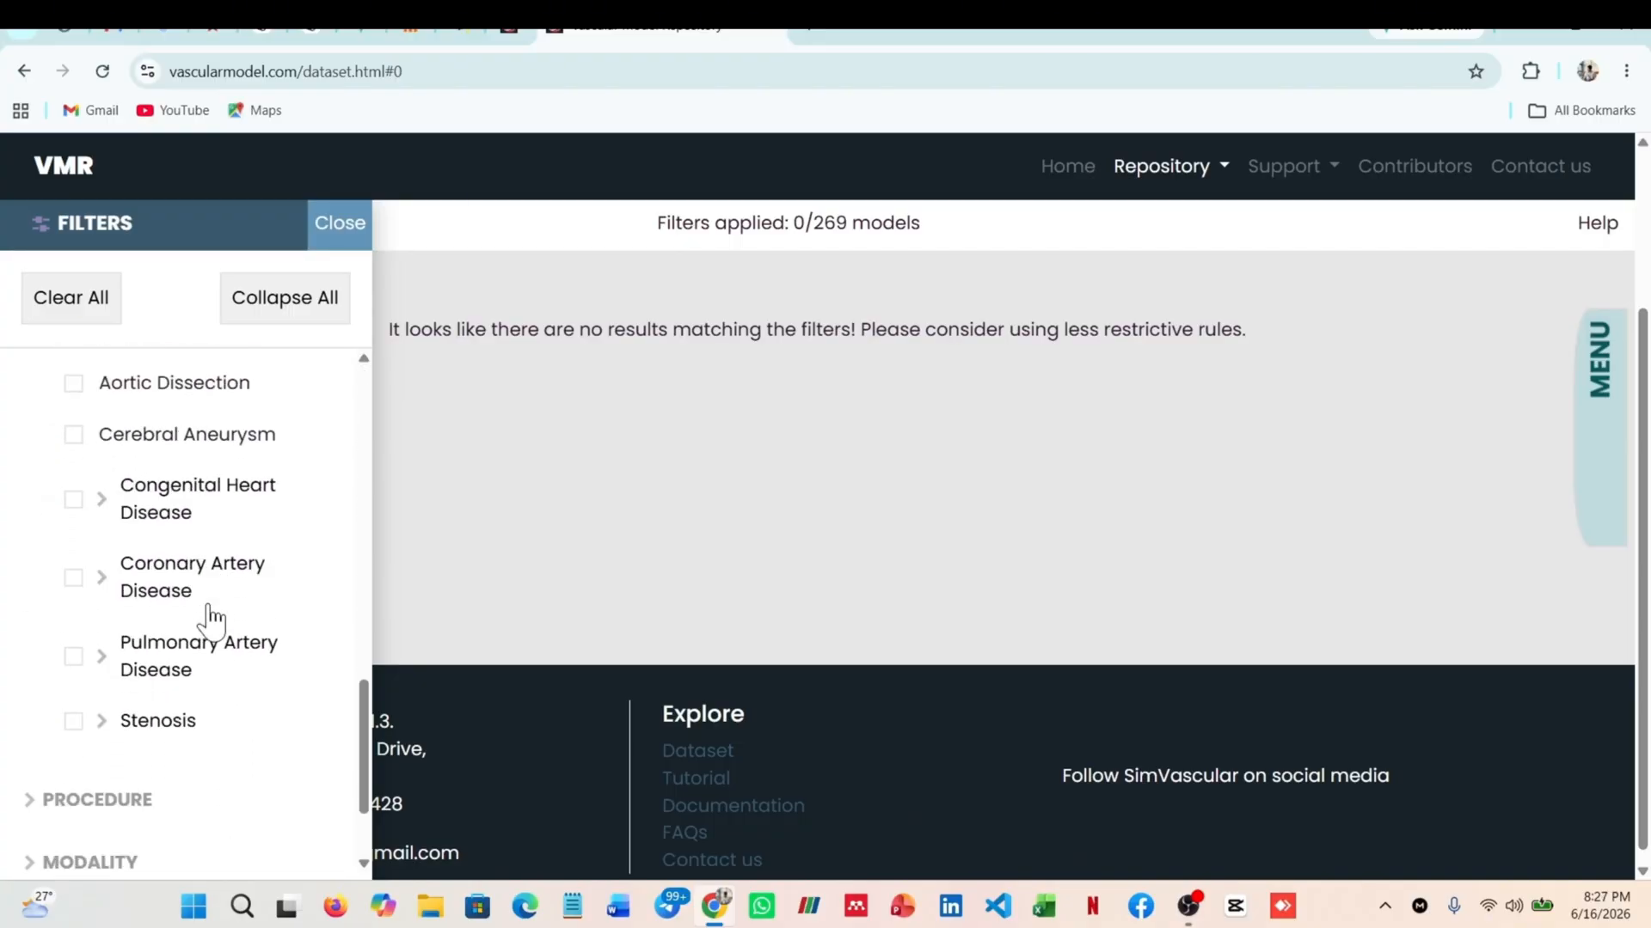
click(29, 651)
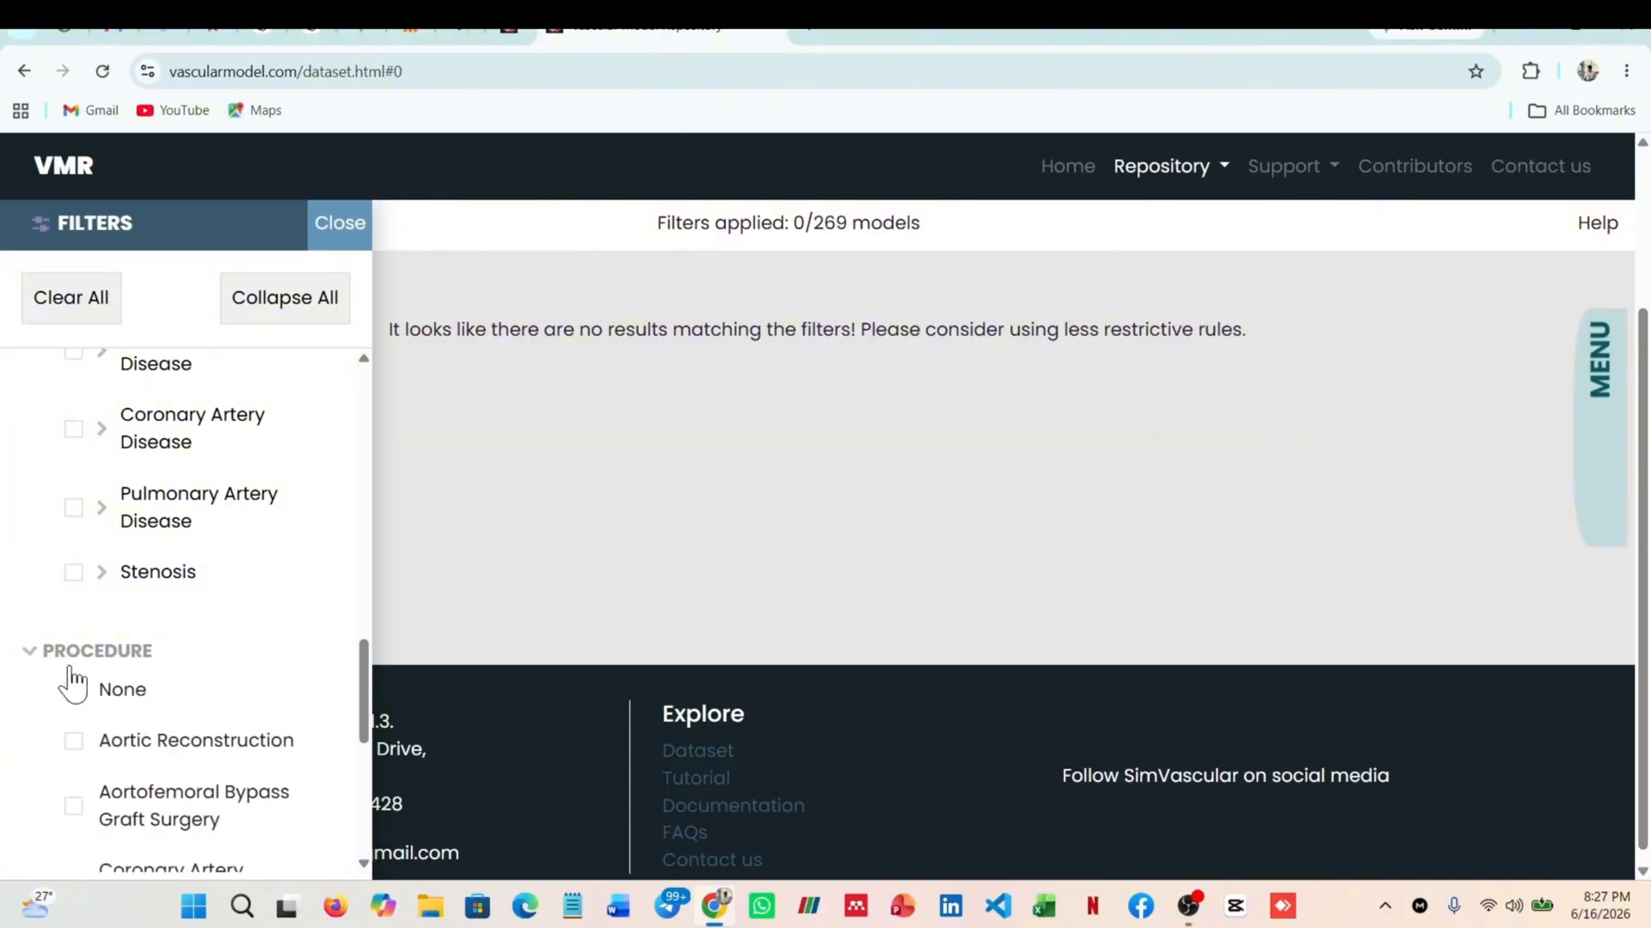
scroll(175, 625, down, 1)
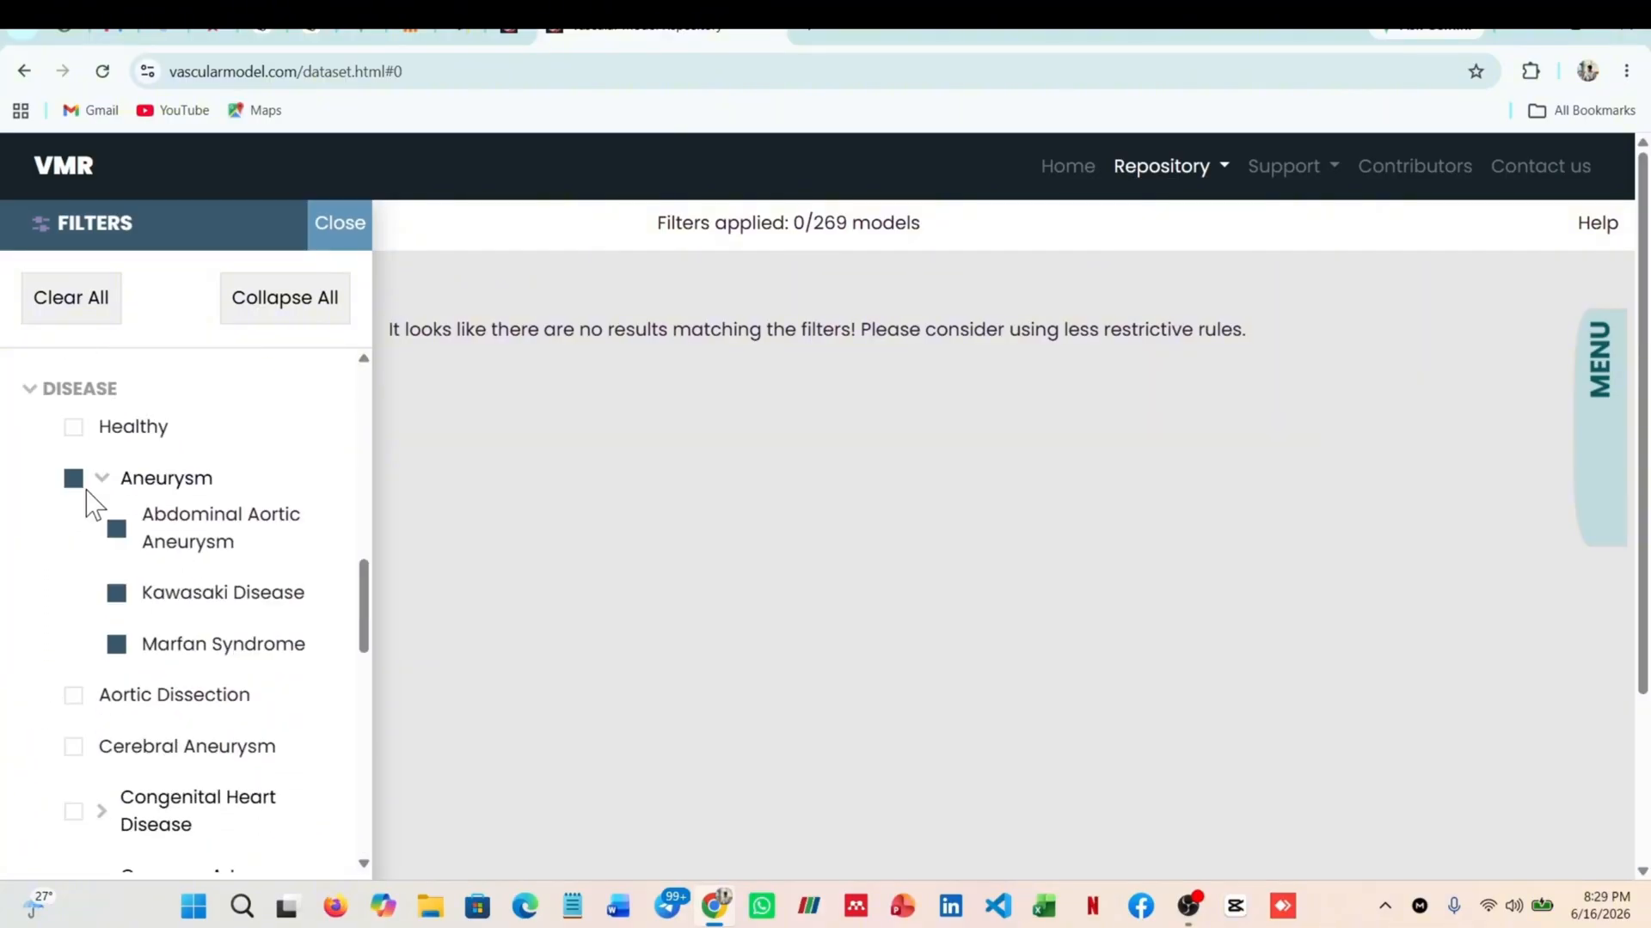
Remove the Aneurysm restriction from the Disease filter and check which Anatomy options are selected
click(74, 478)
scroll(151, 524, up, 2)
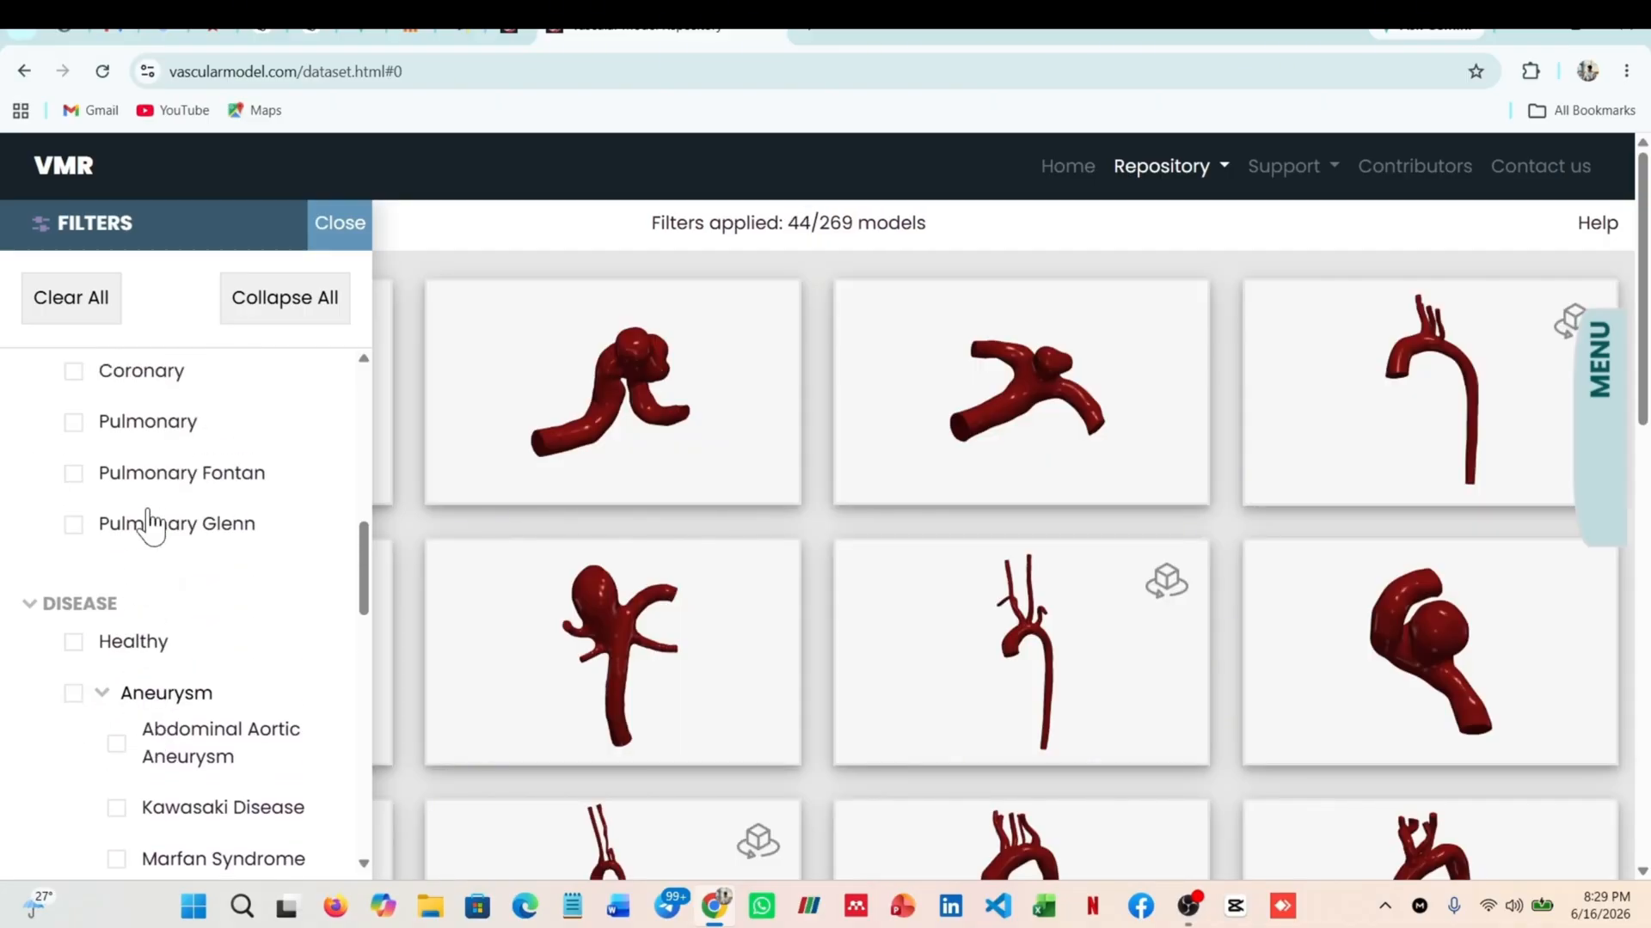
scroll(151, 525, up, 3)
scroll(137, 585, down, 1)
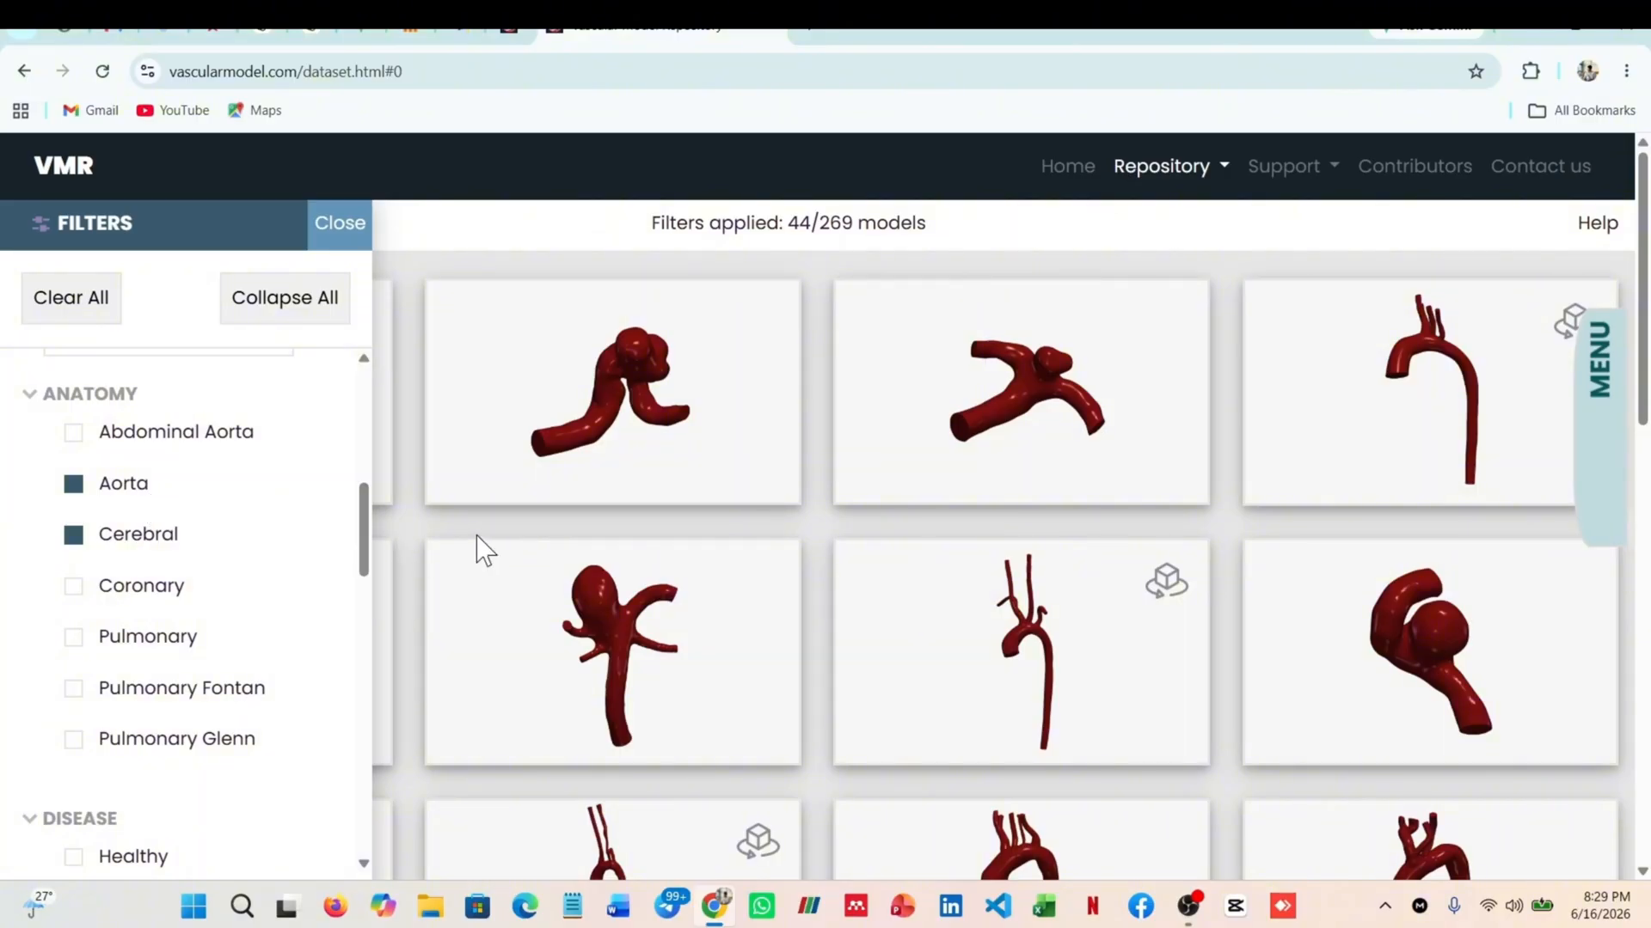
Browse the filtered vascular models to compare their geometries and find a suitable aneurysm case
scroll(1091, 438, down, 2)
scroll(1162, 492, up, 1)
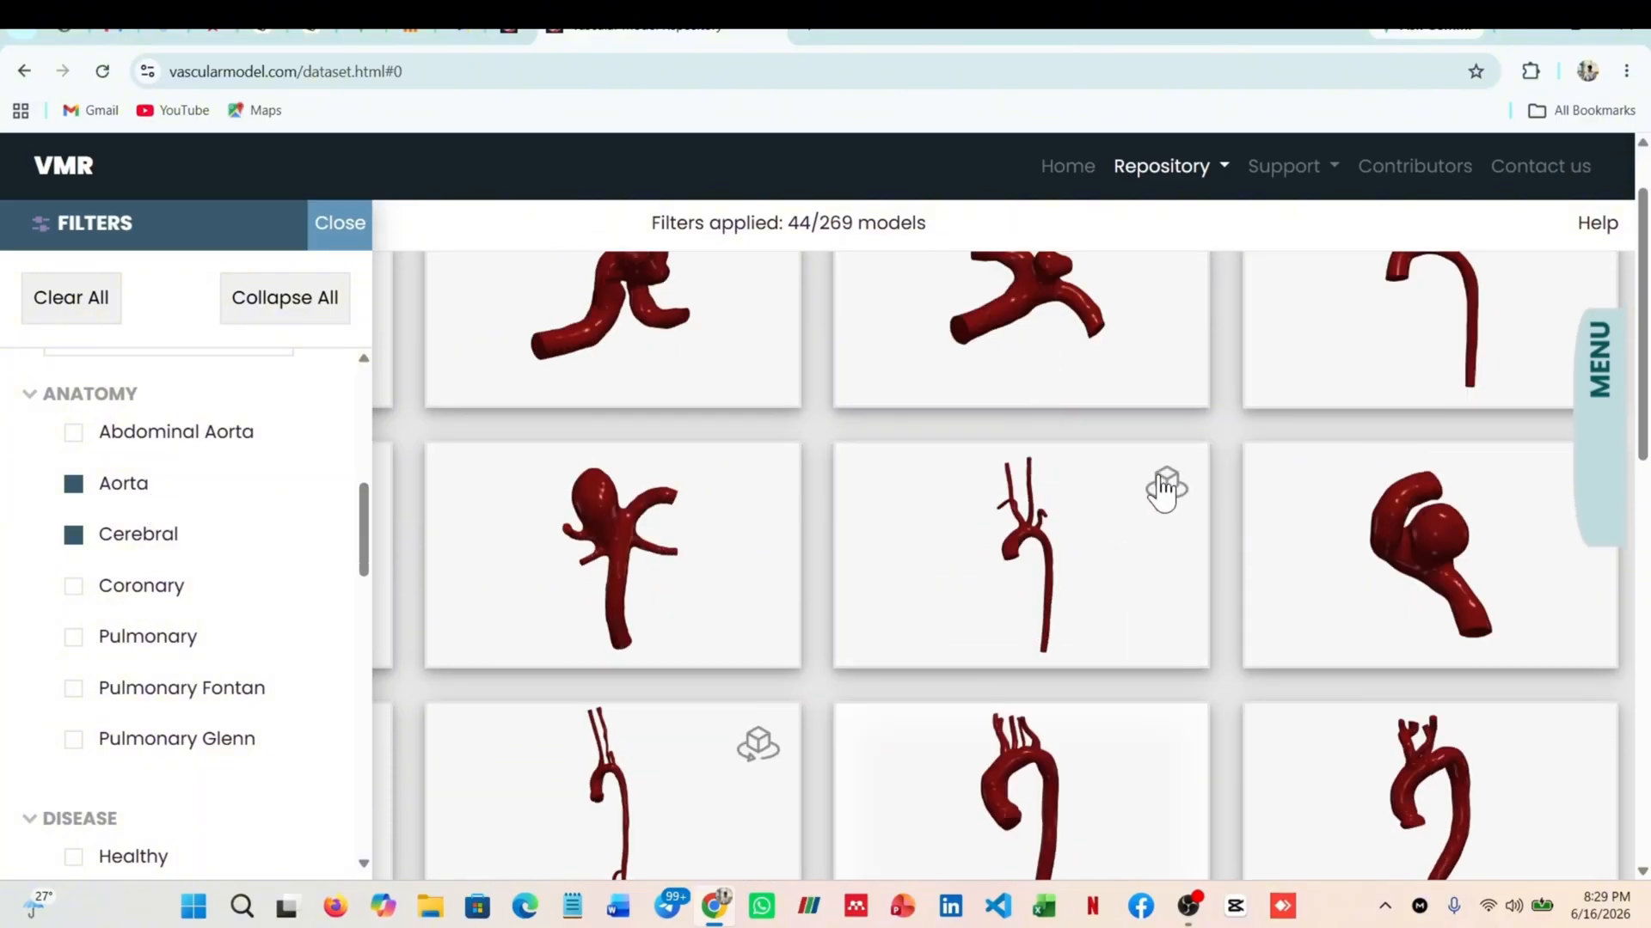
scroll(1219, 512, down, 6)
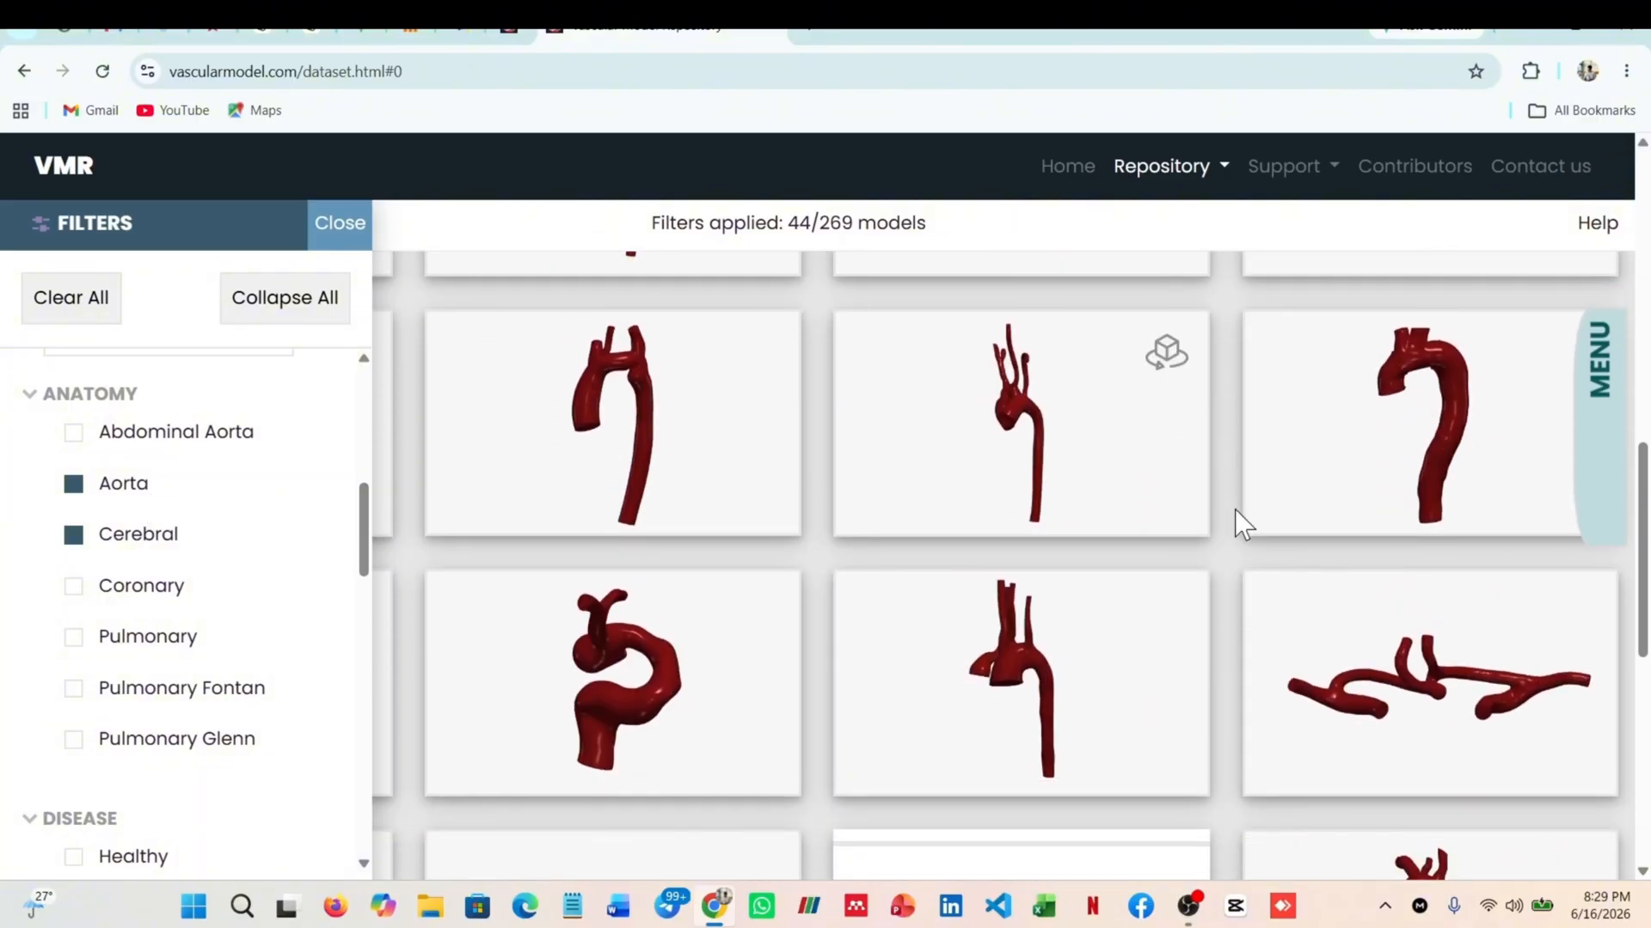
scroll(1243, 525, down, 6)
scroll(1246, 541, down, 3)
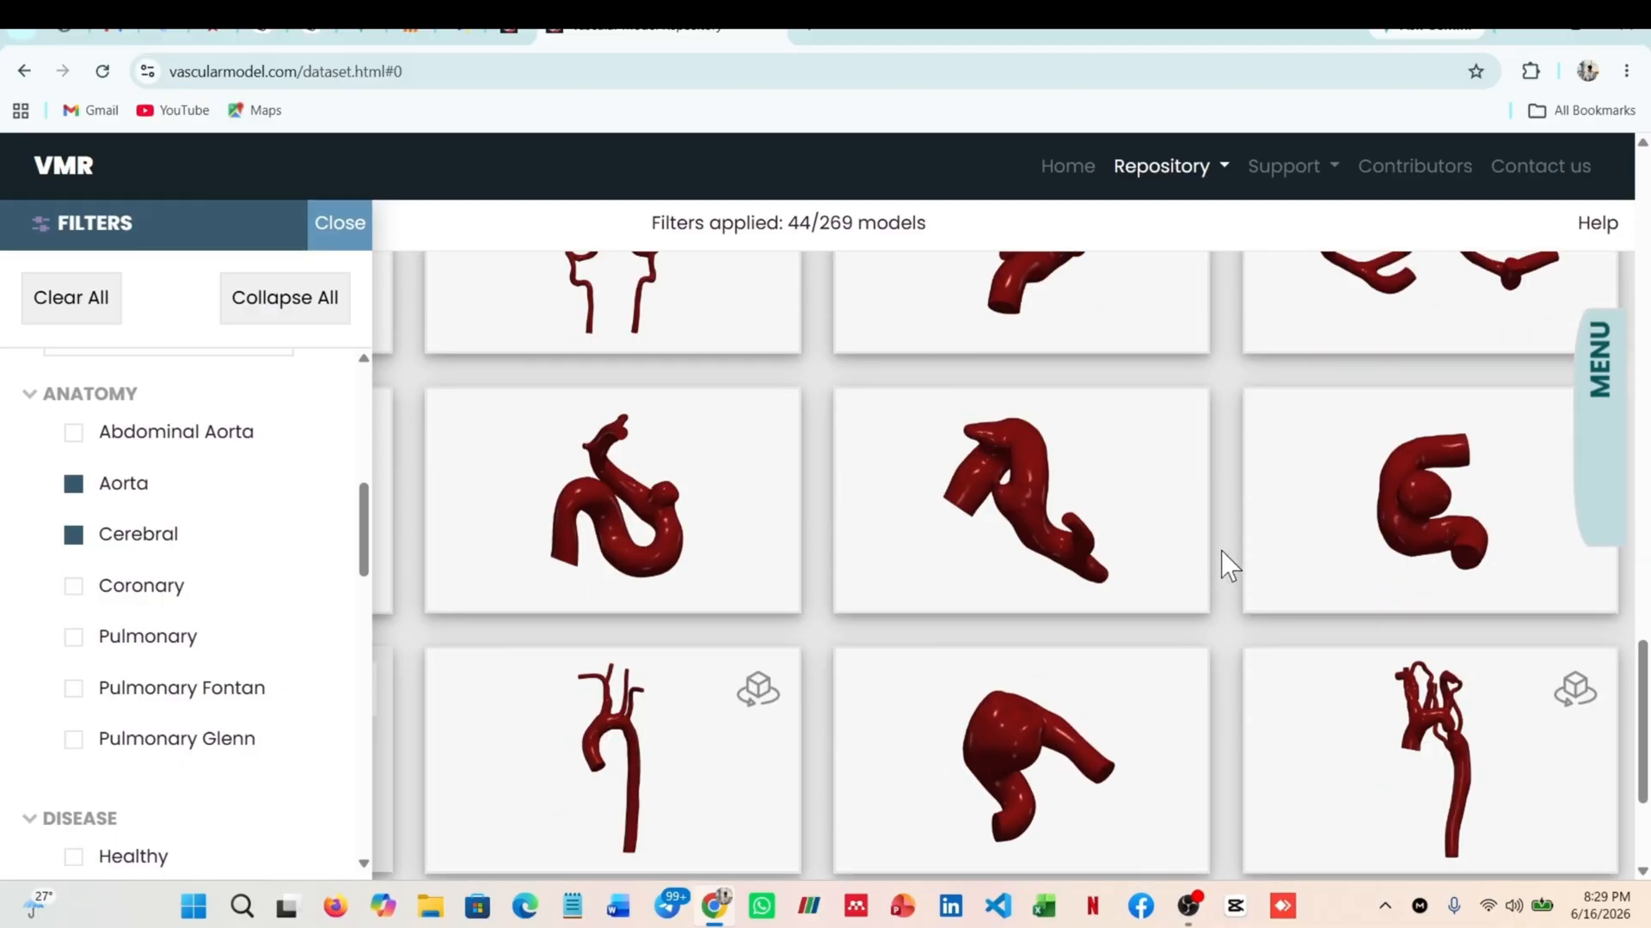
scroll(1190, 605, down, 1)
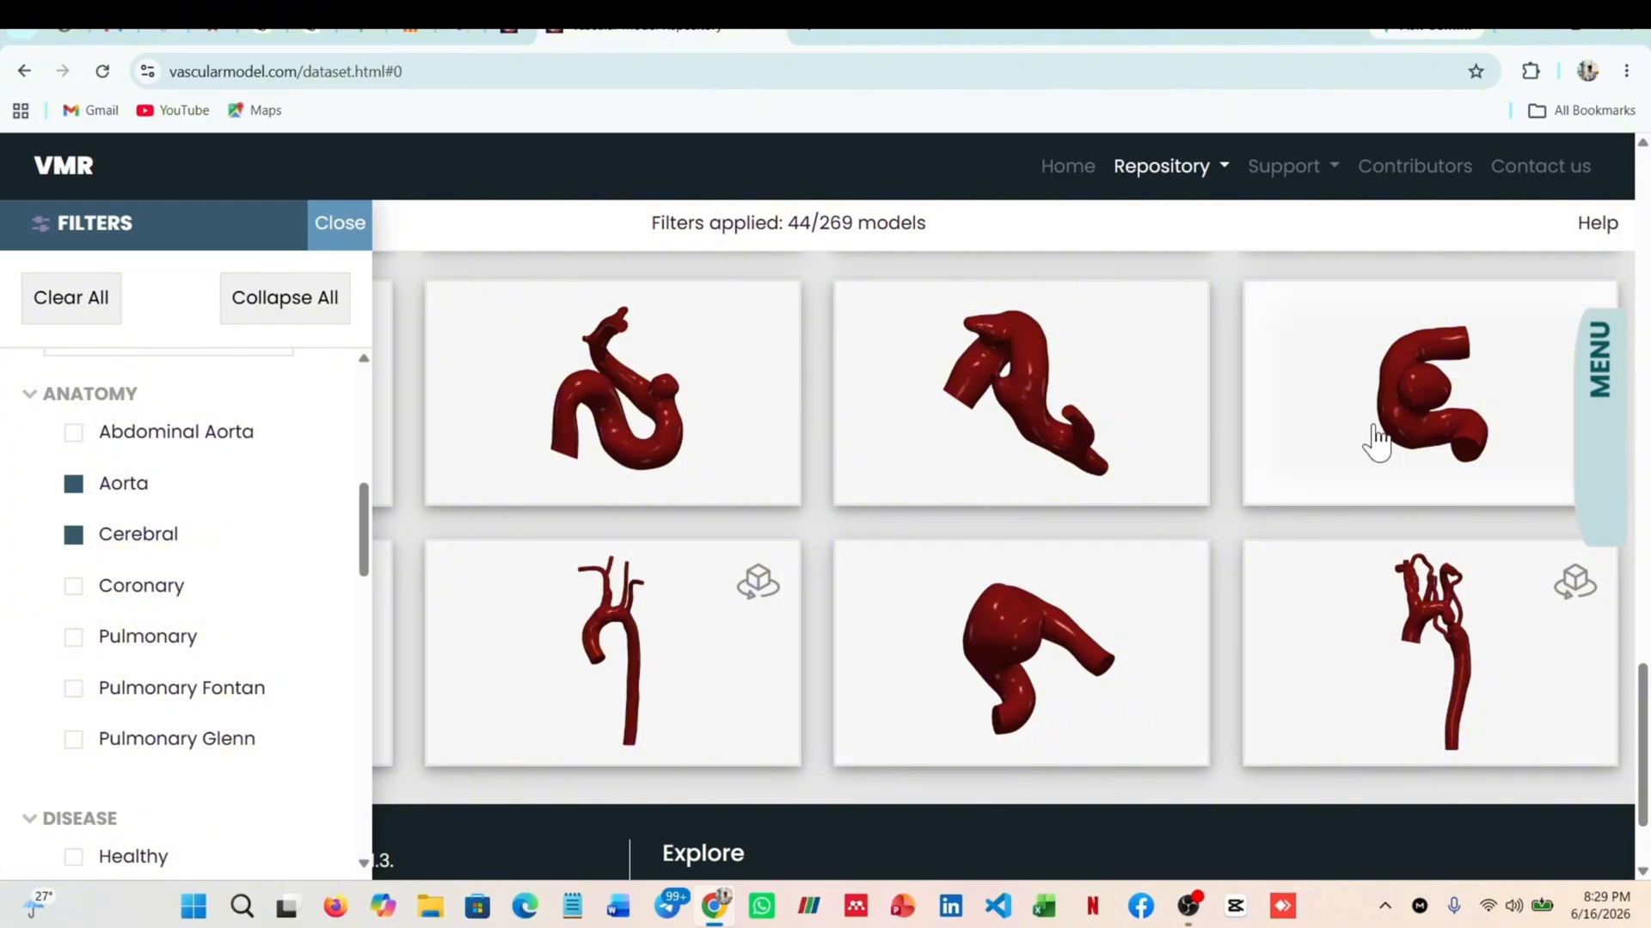
scroll(1373, 456, up, 15)
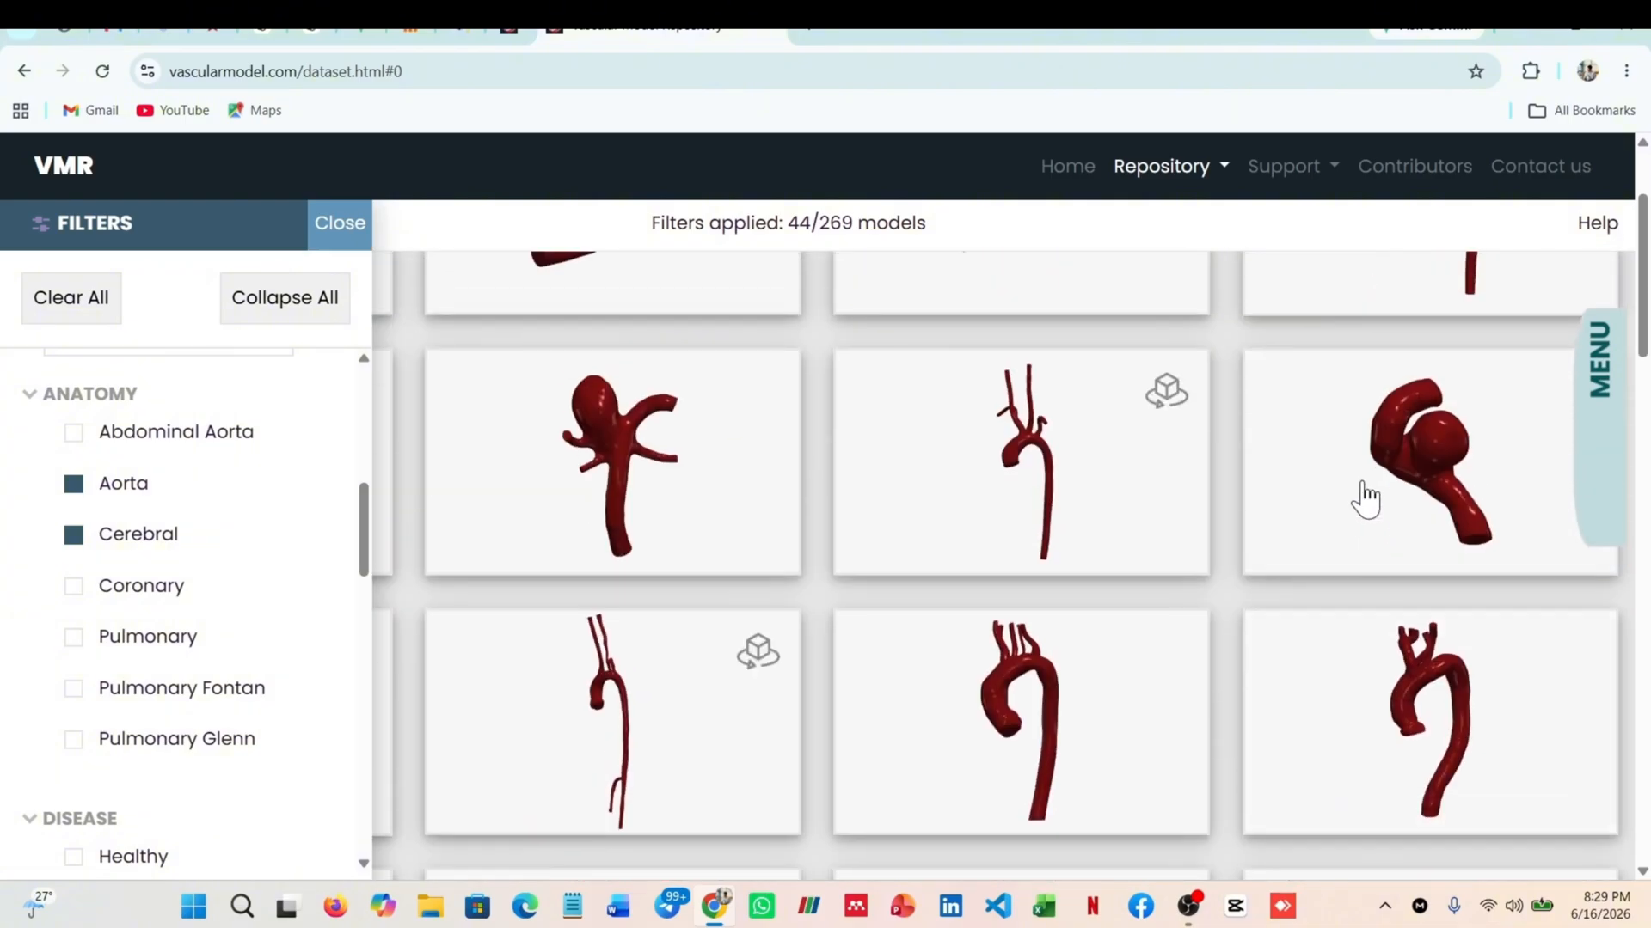
scroll(1031, 537, up, 2)
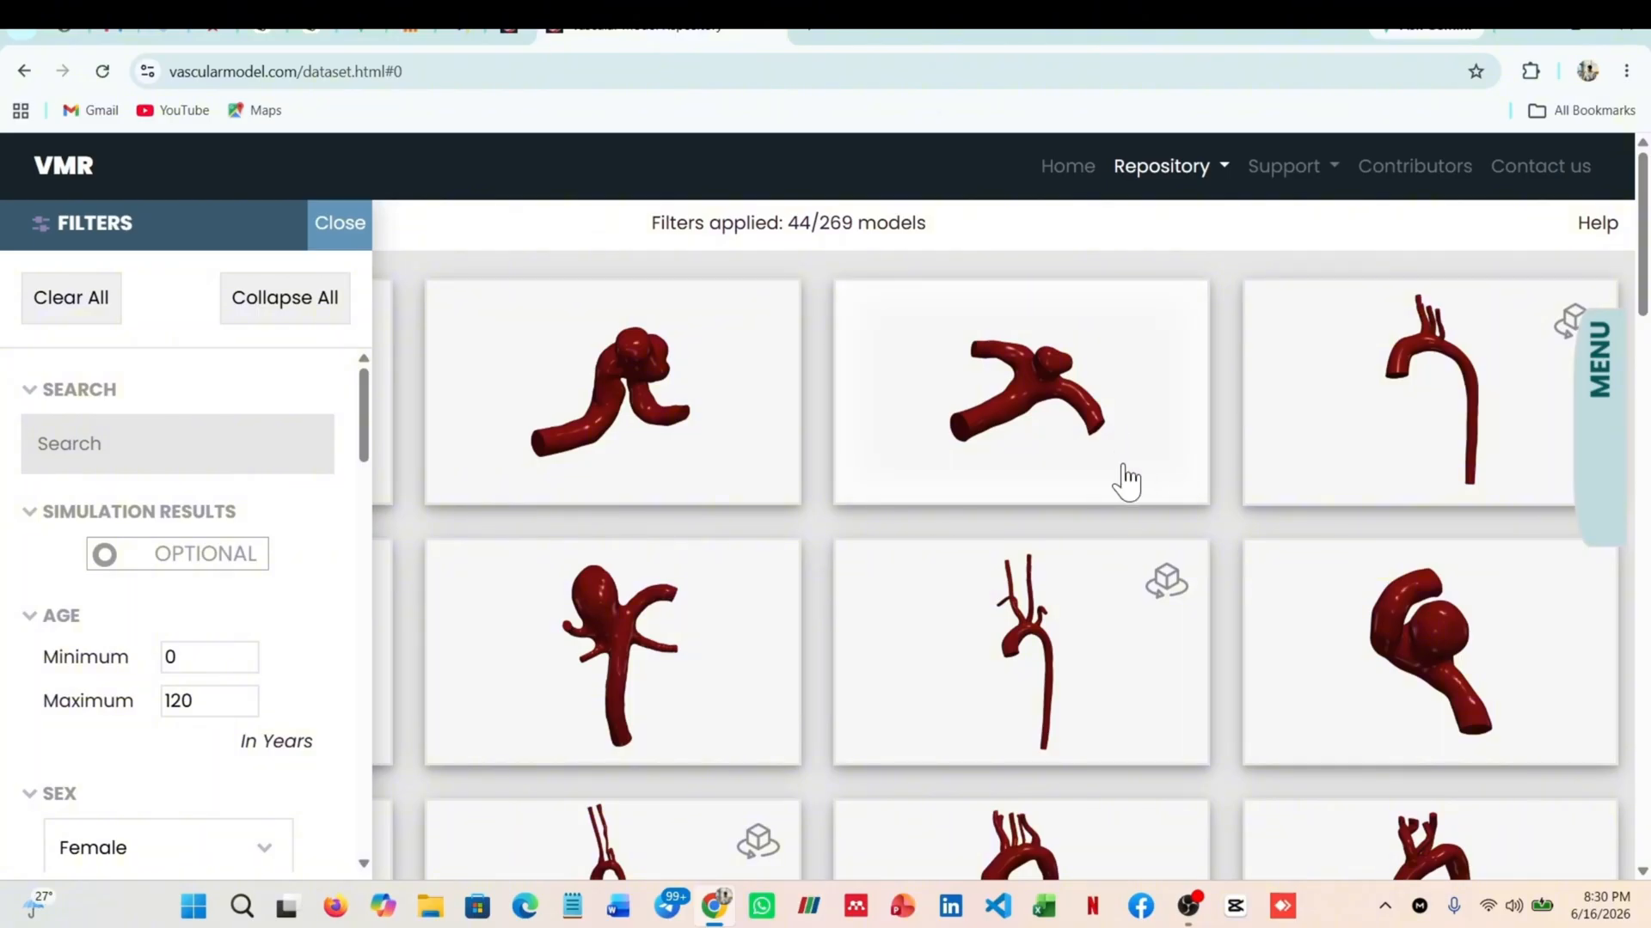
Open the details of cerebral model 0207_H_CERE_CA and review its patient data and available files
click(1070, 419)
click(940, 433)
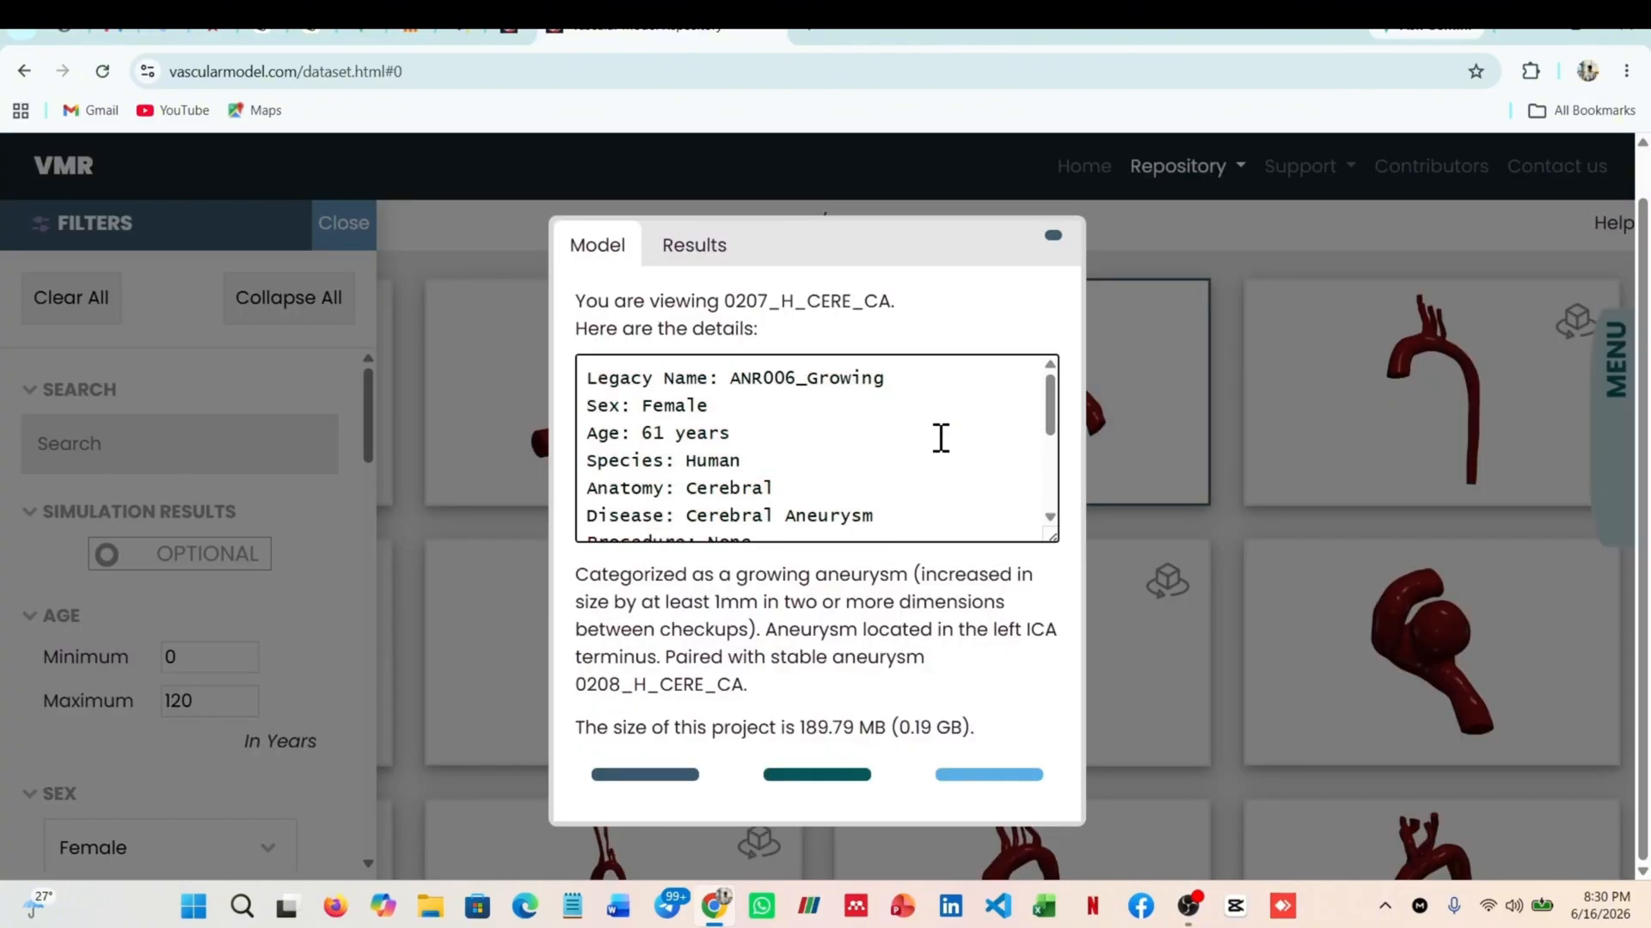
scroll(856, 540, down, 3)
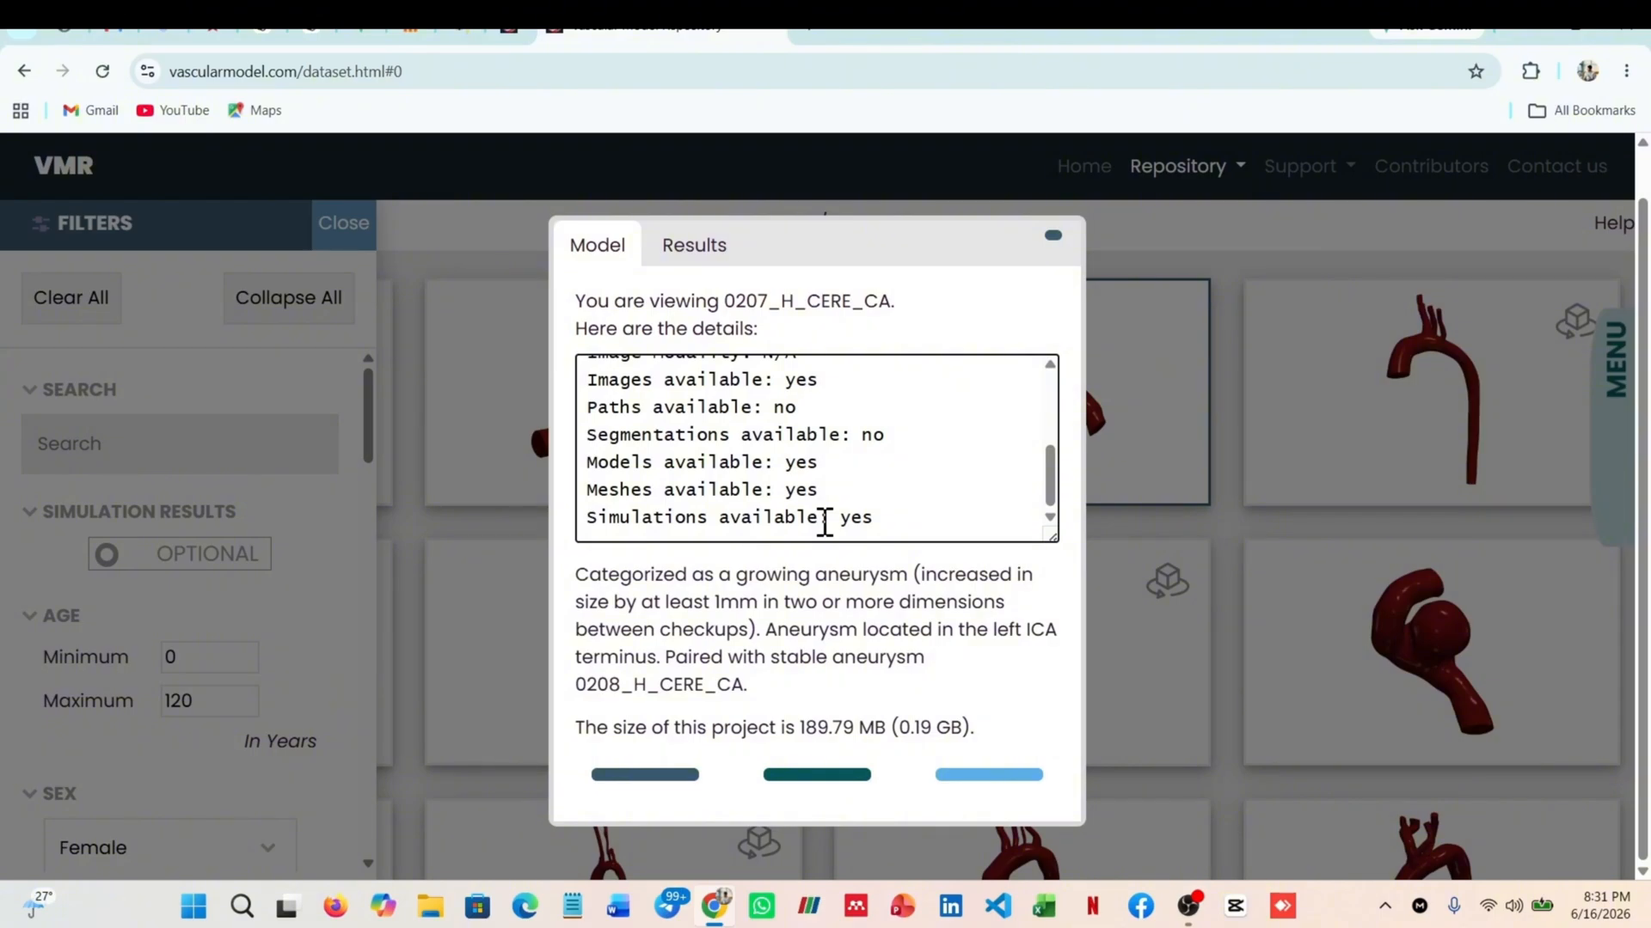
Download the model 0207_H_CERE_CA and check its progress in the recent download history
click(985, 775)
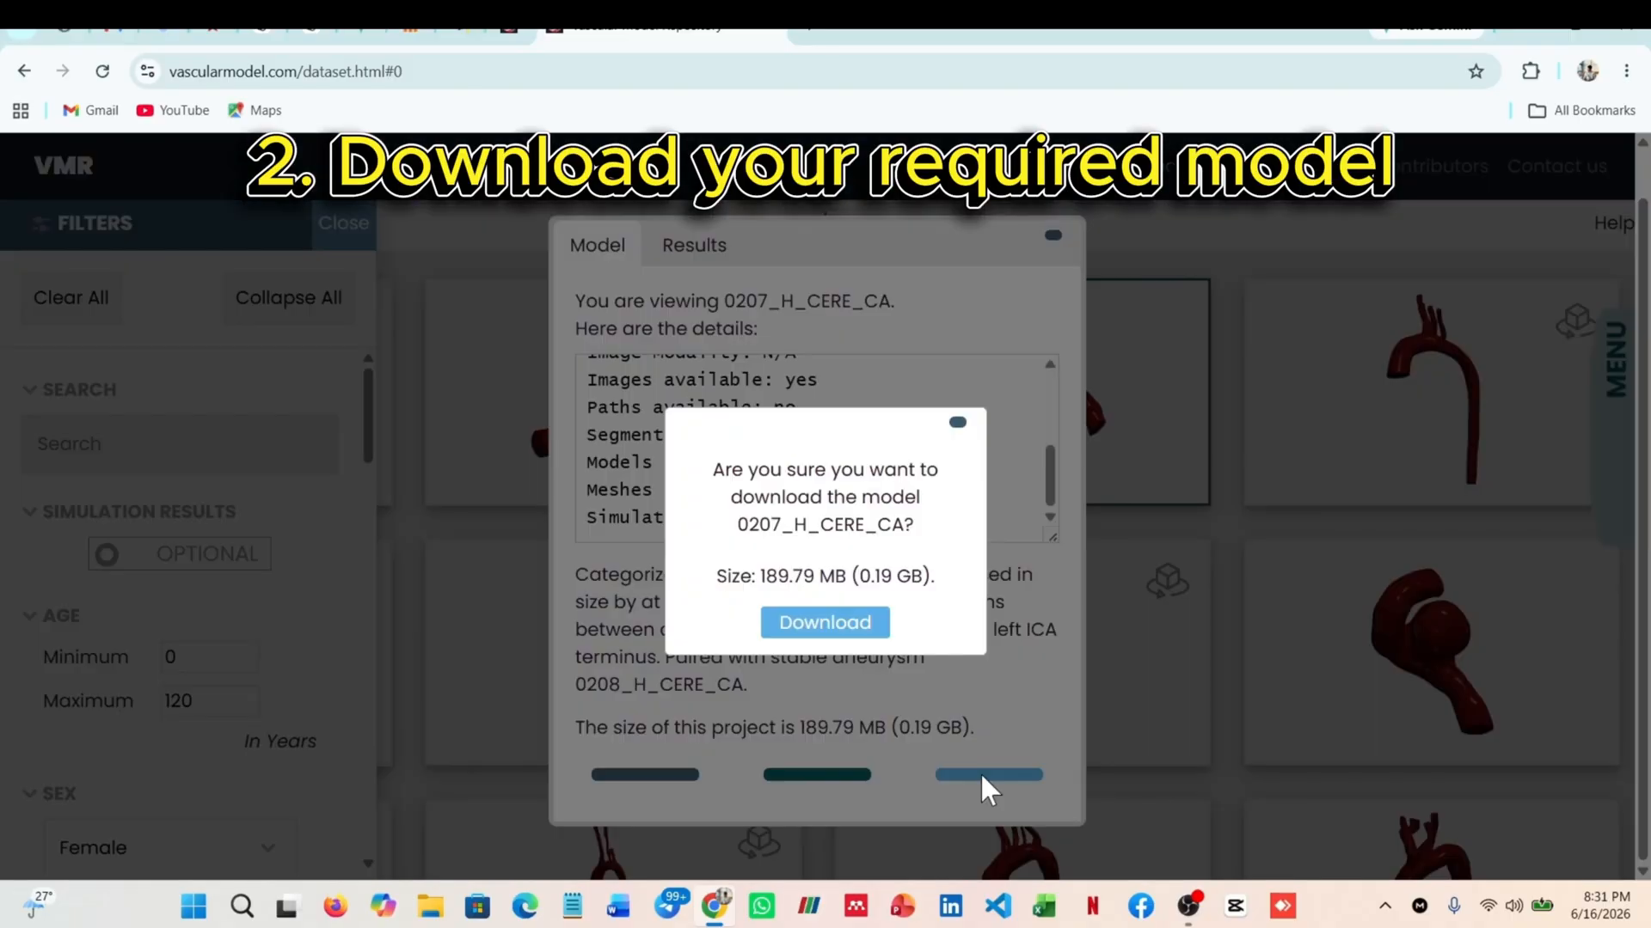
click(845, 632)
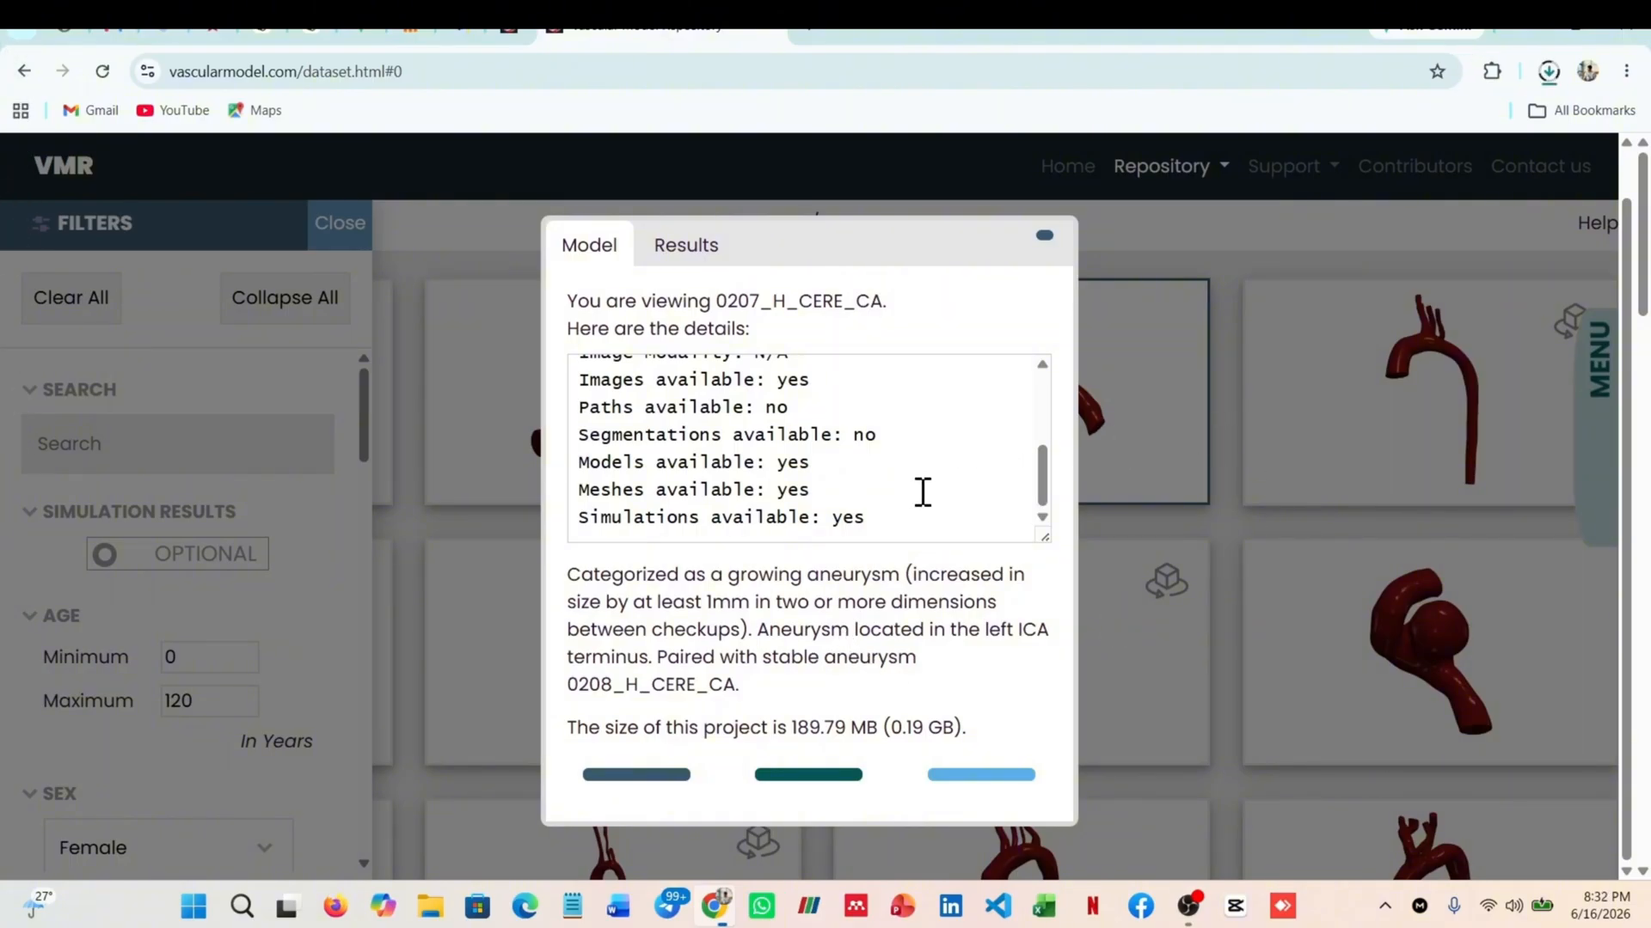
click(1548, 72)
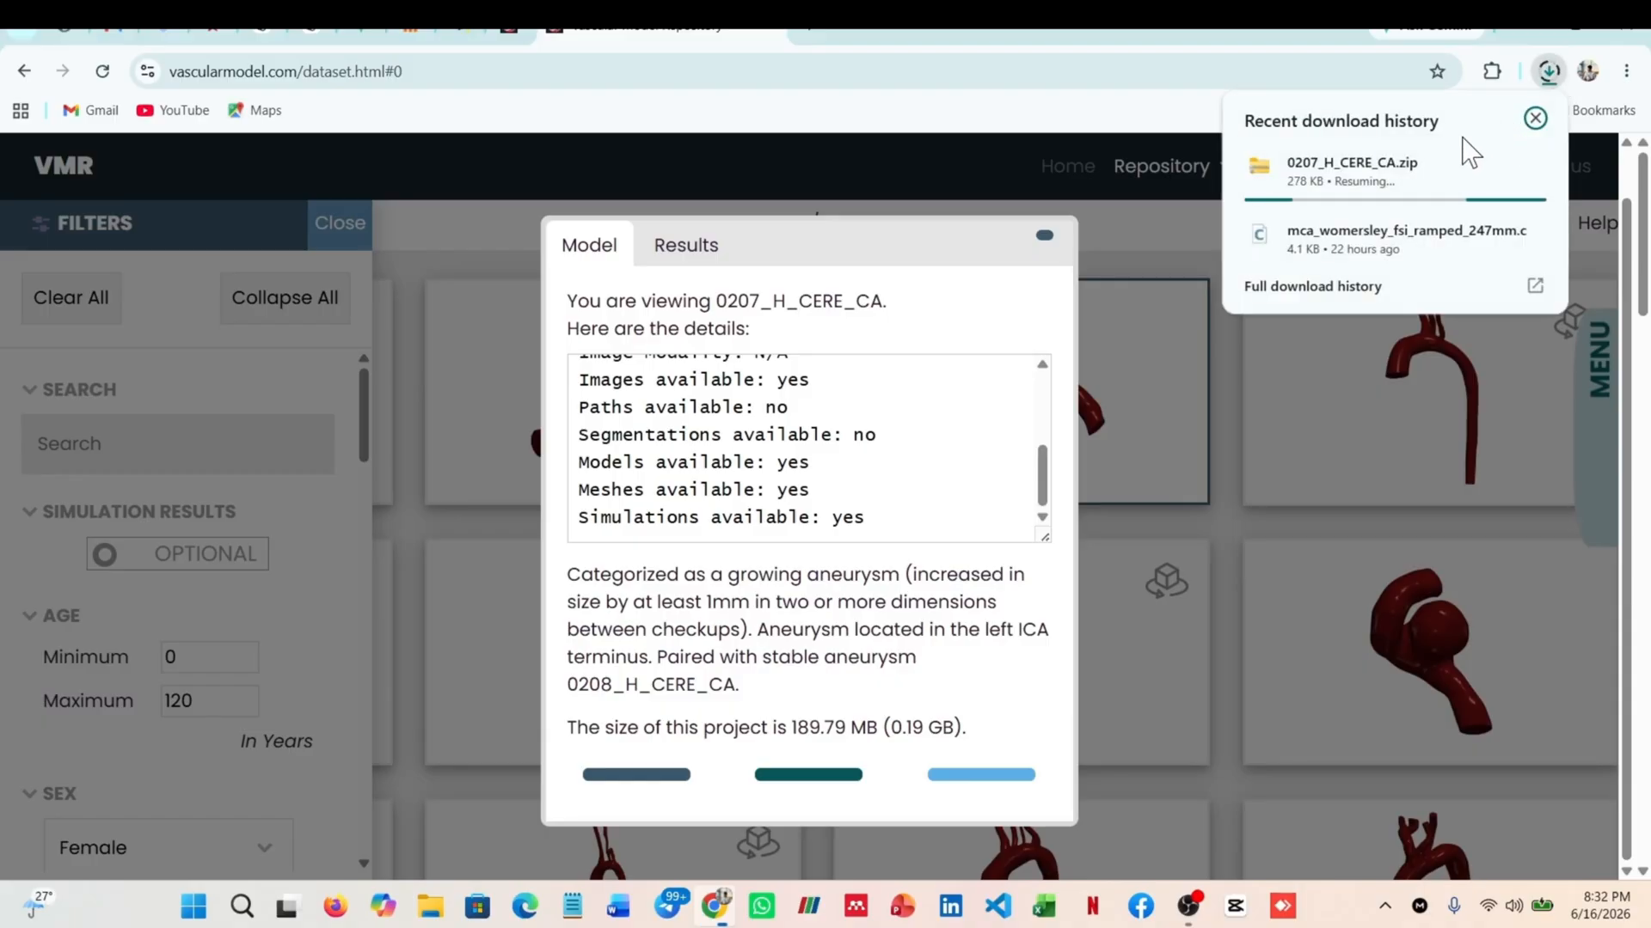
mouse_move(1444, 170)
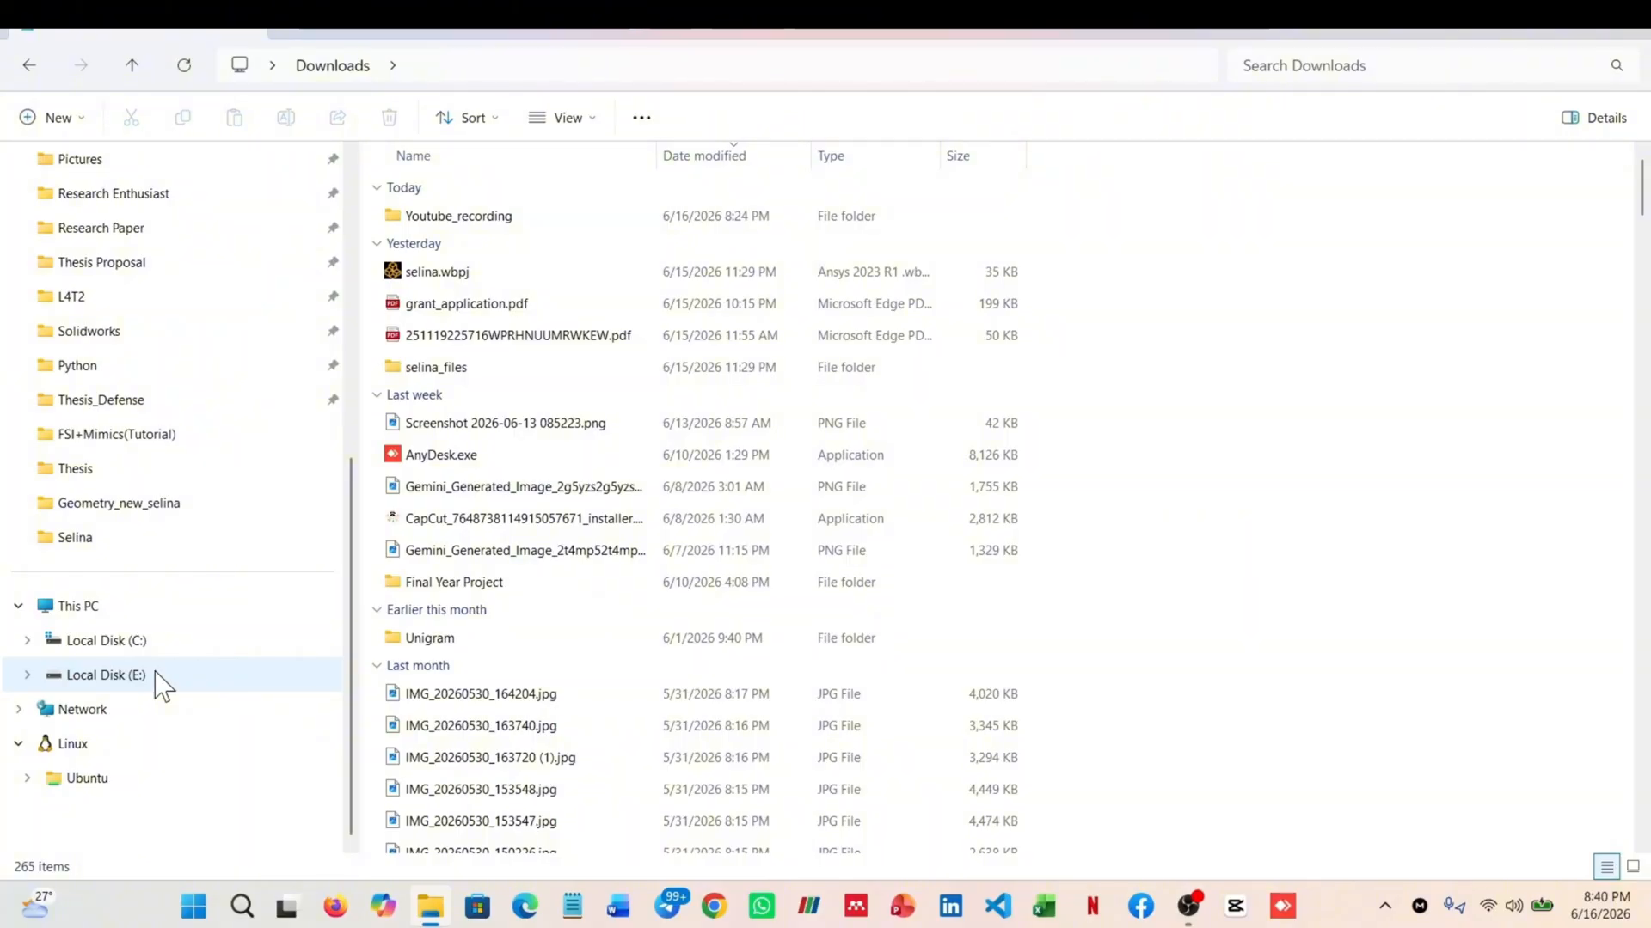
In File Explorer, go to the Models folder of 0207_H_CERE_CA under E:, Ansys Simulation, Aneurysm
click(160, 682)
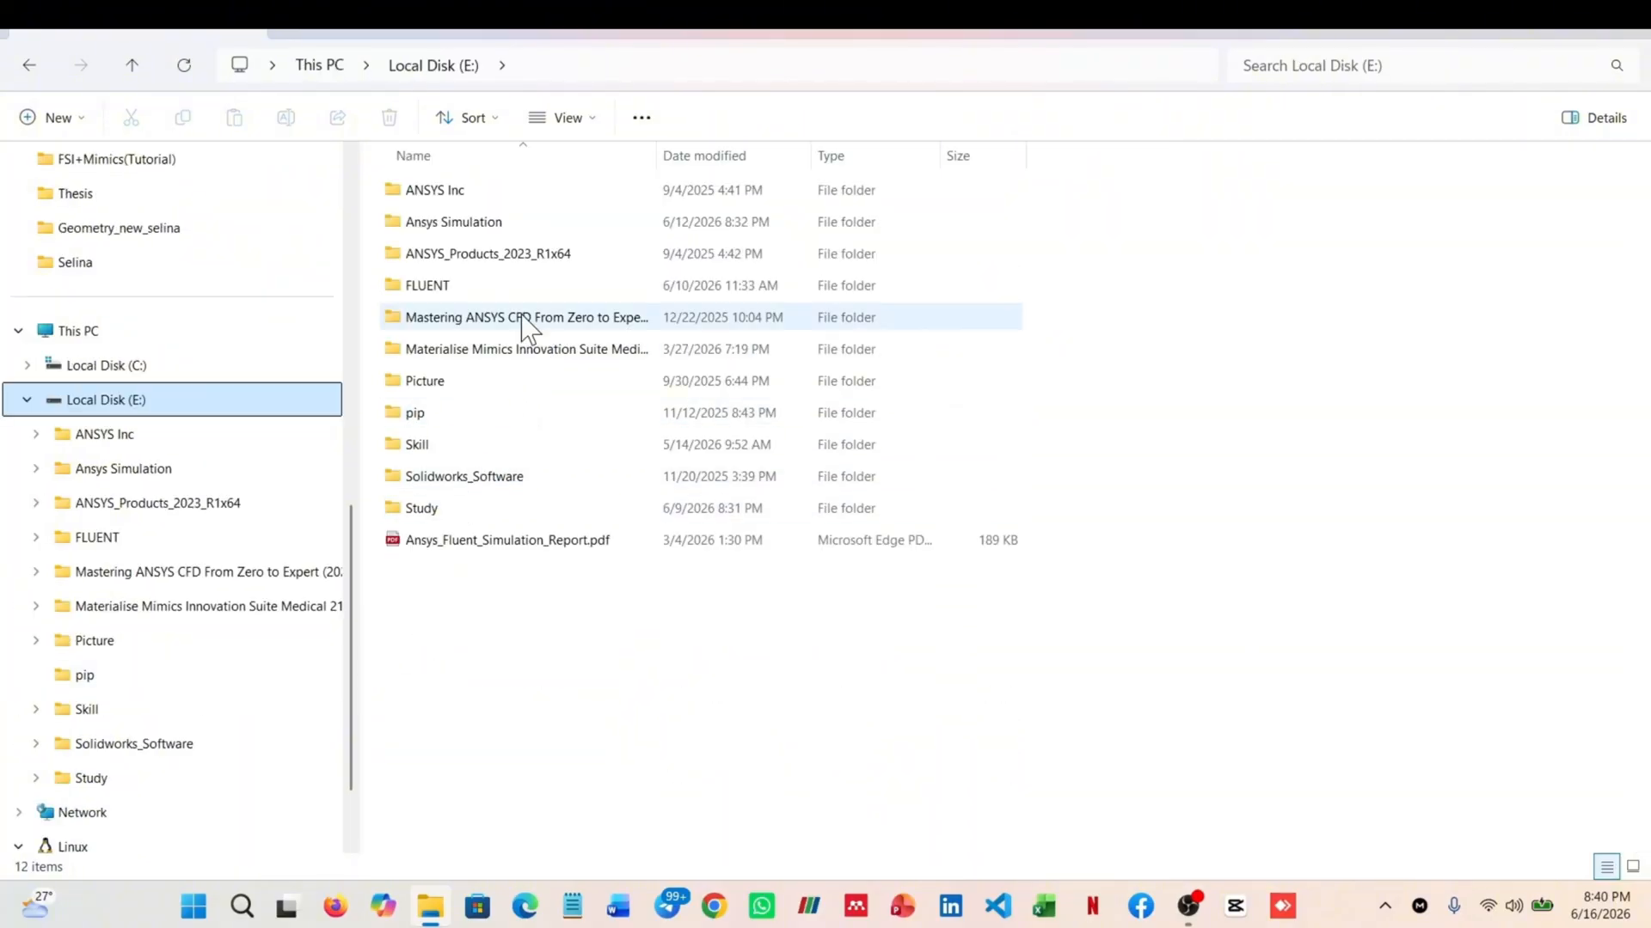
double_click(481, 225)
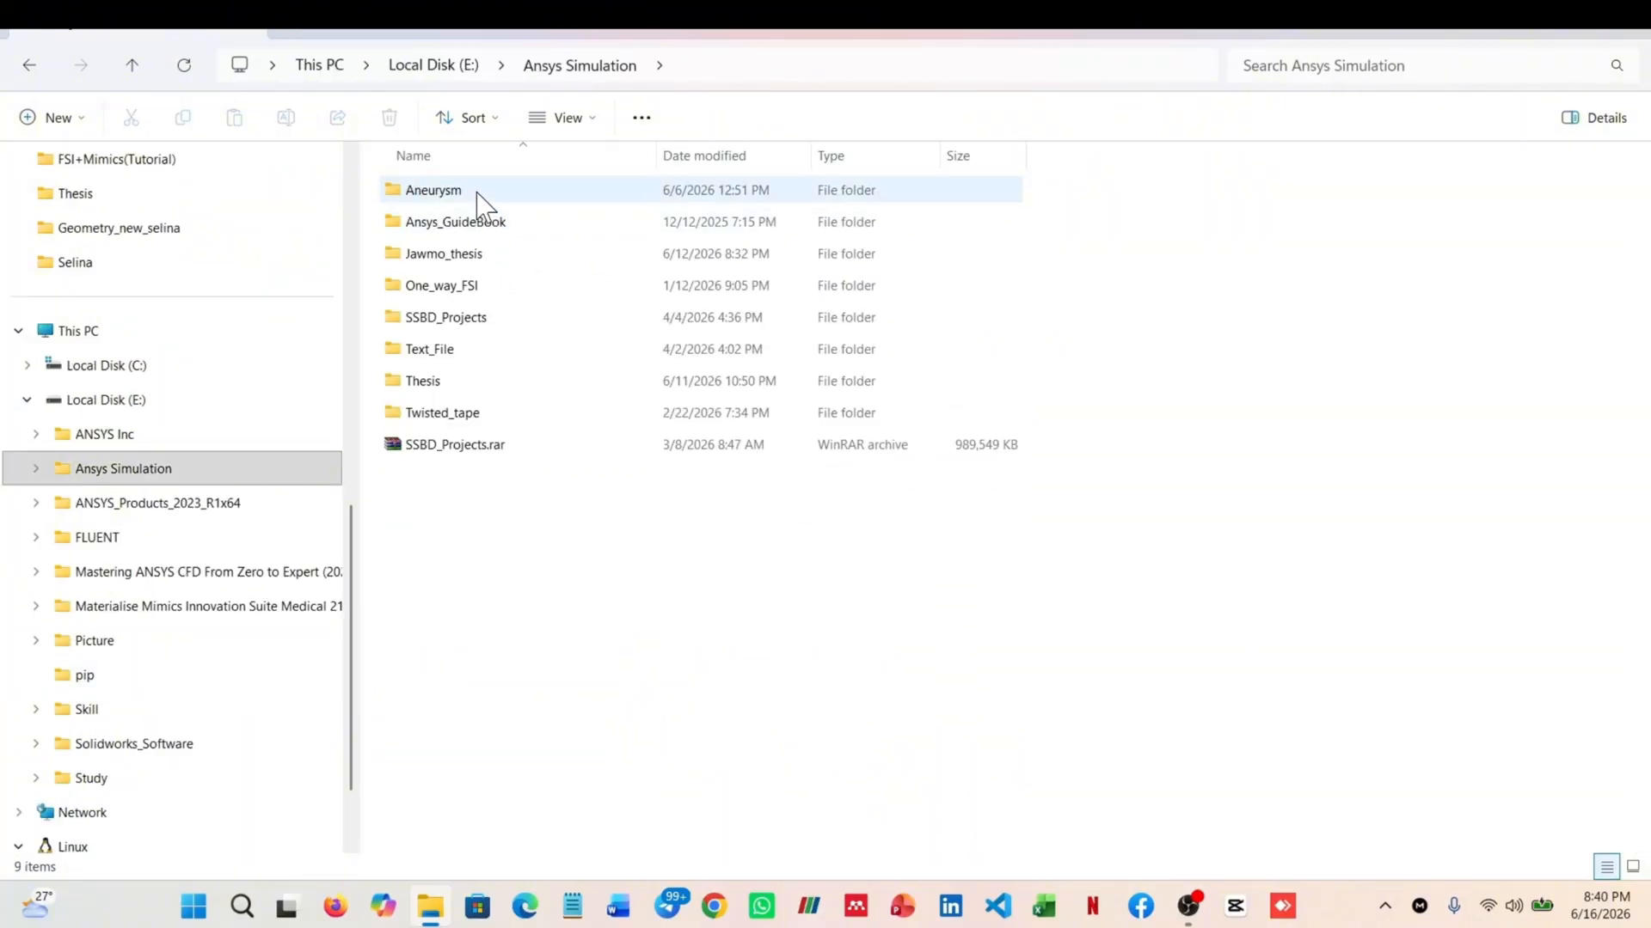
double_click(479, 193)
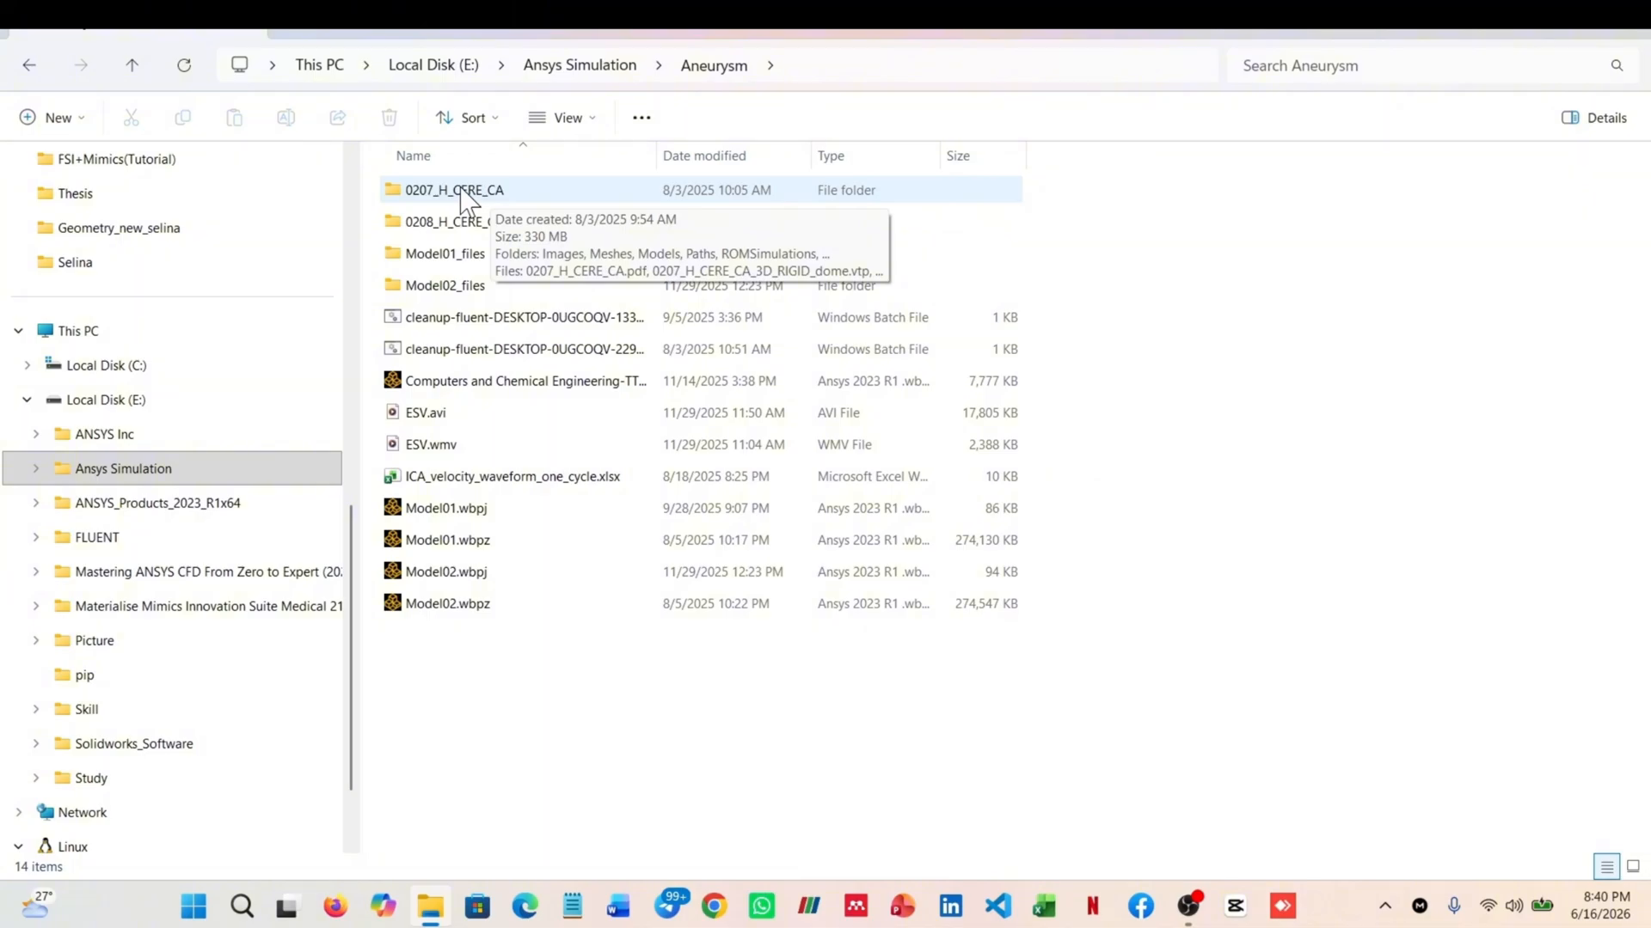
double_click(462, 194)
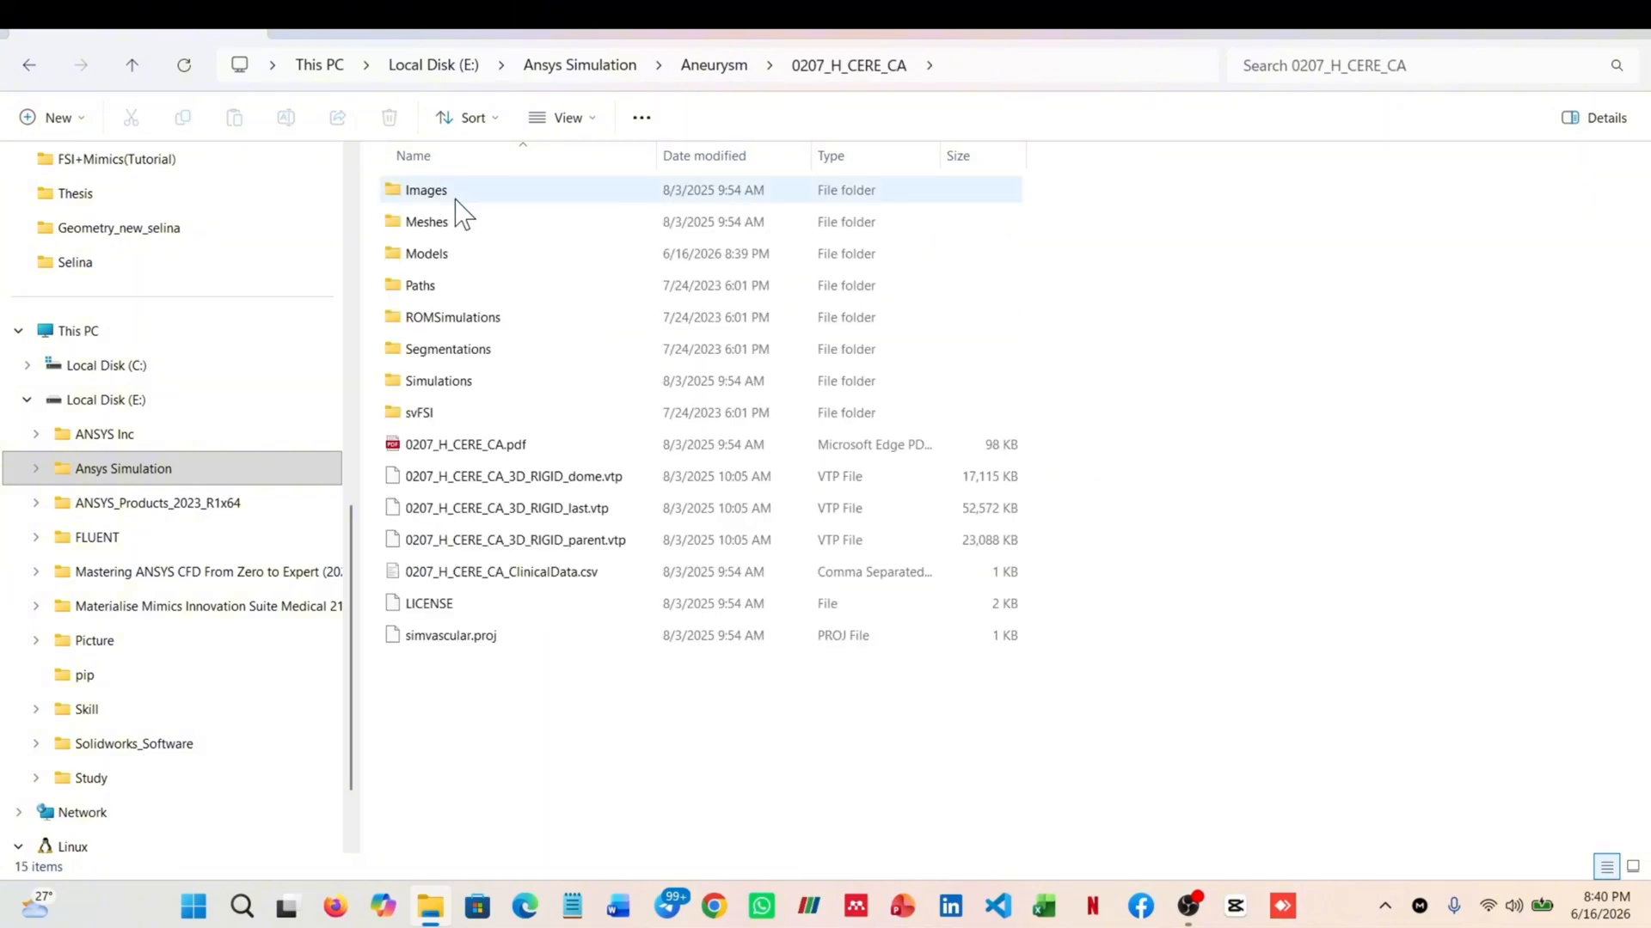
double_click(461, 258)
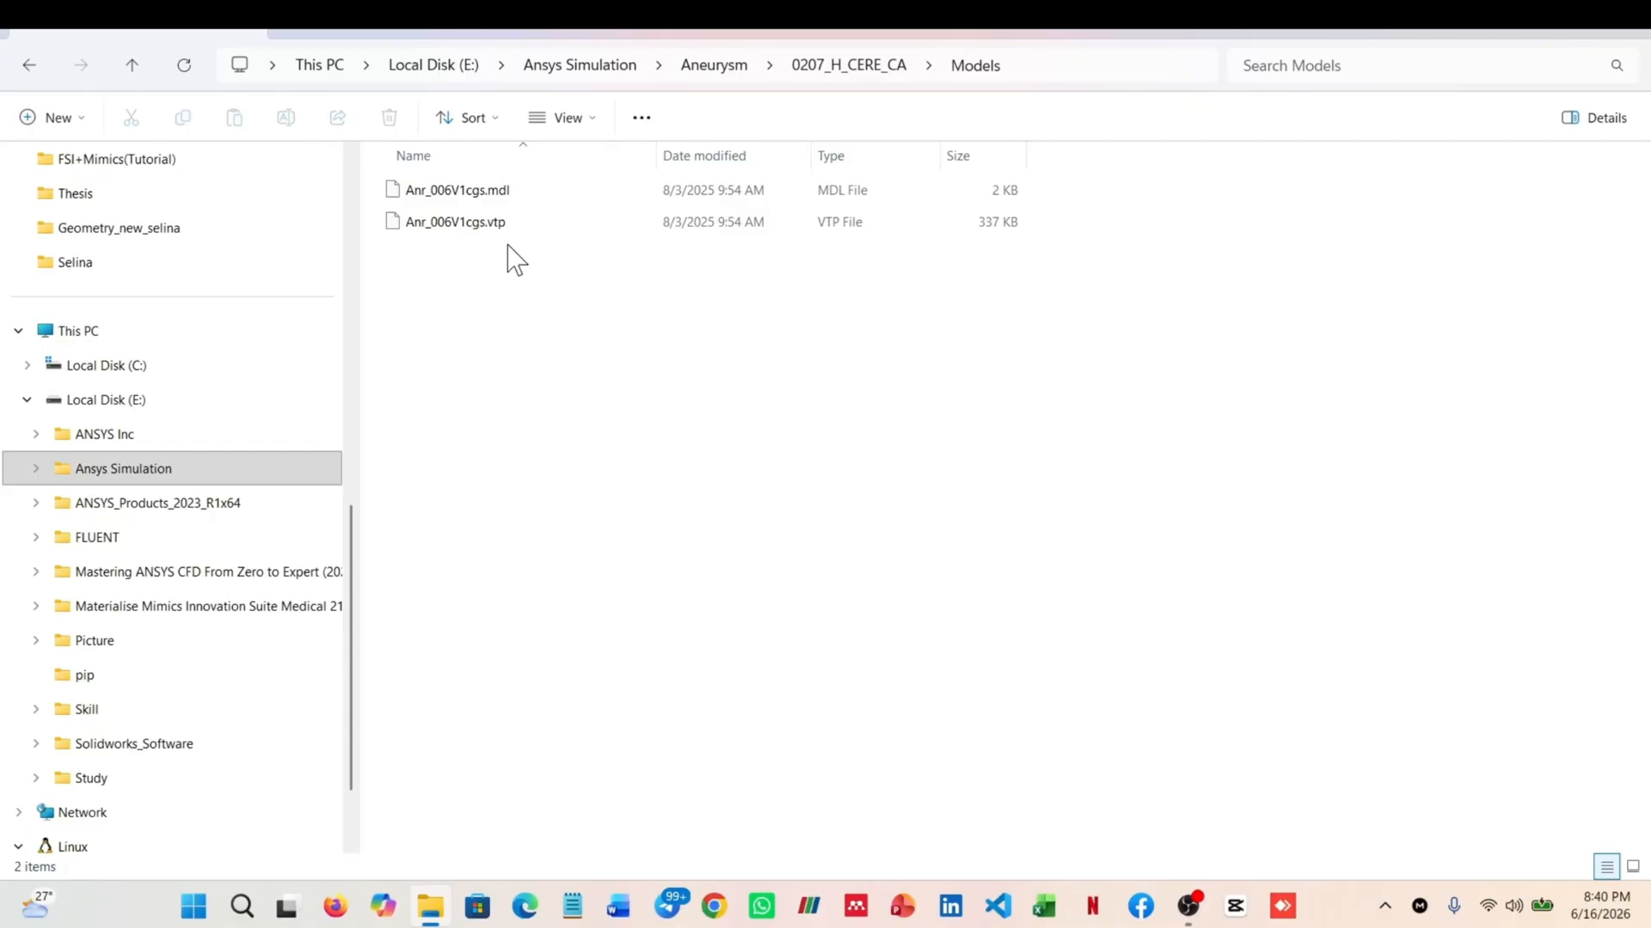
Switch to ParaView and browse to the Models folder of 0207_H_CERE_CA for opening a file
click(809, 907)
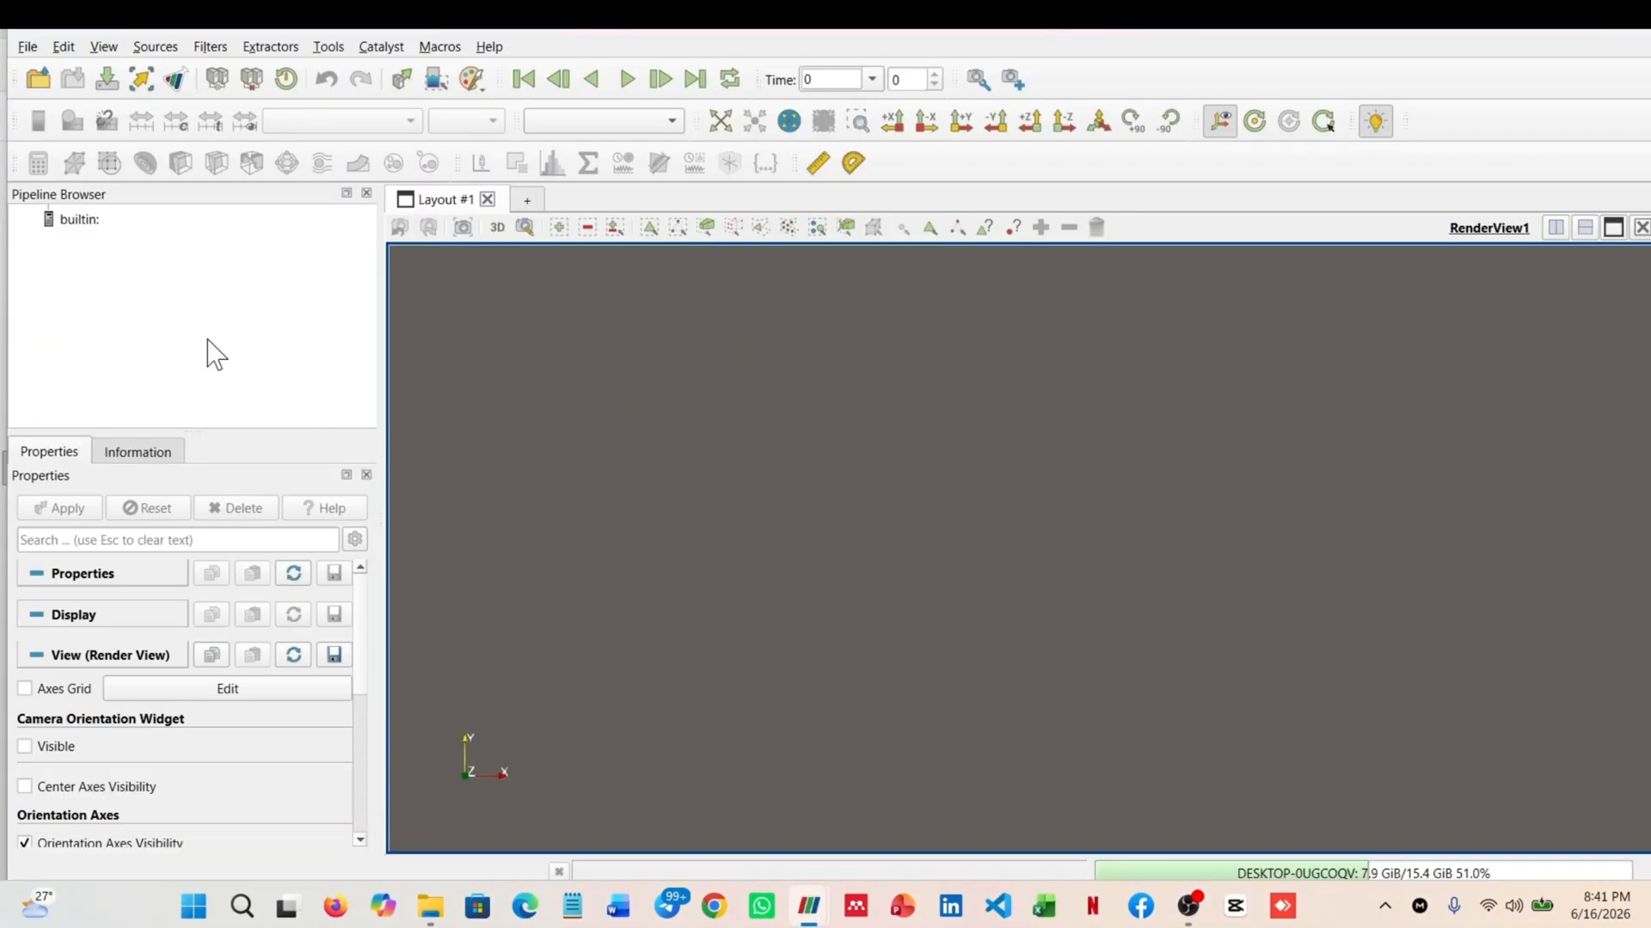
click(29, 50)
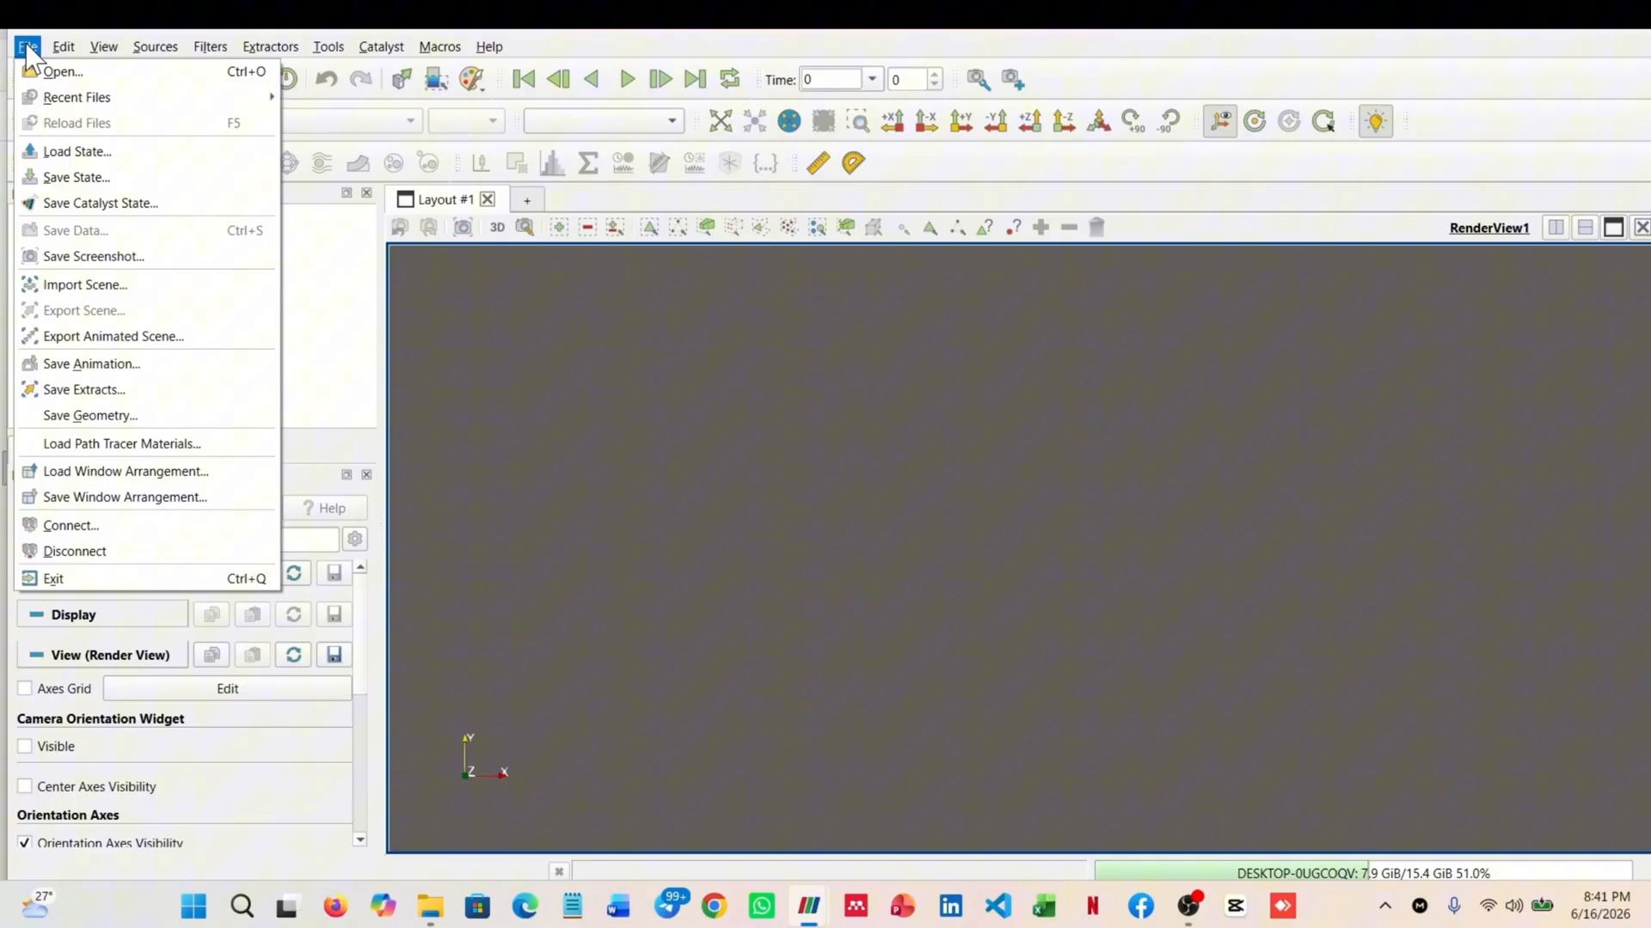
click(60, 73)
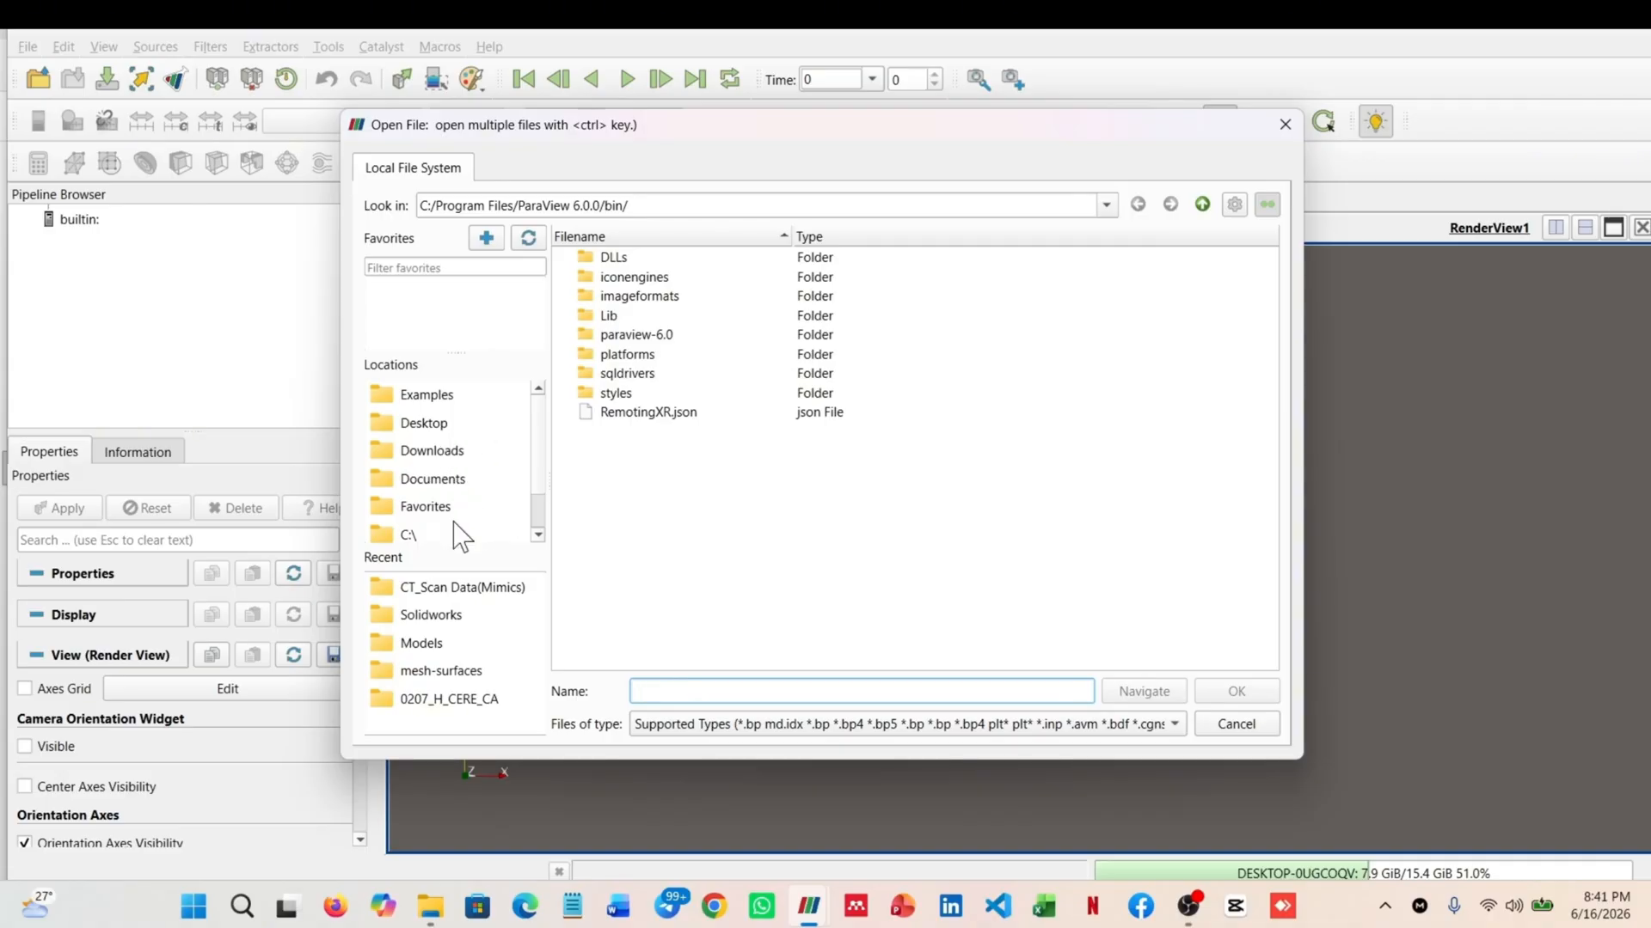
scroll(456, 538, down, 1)
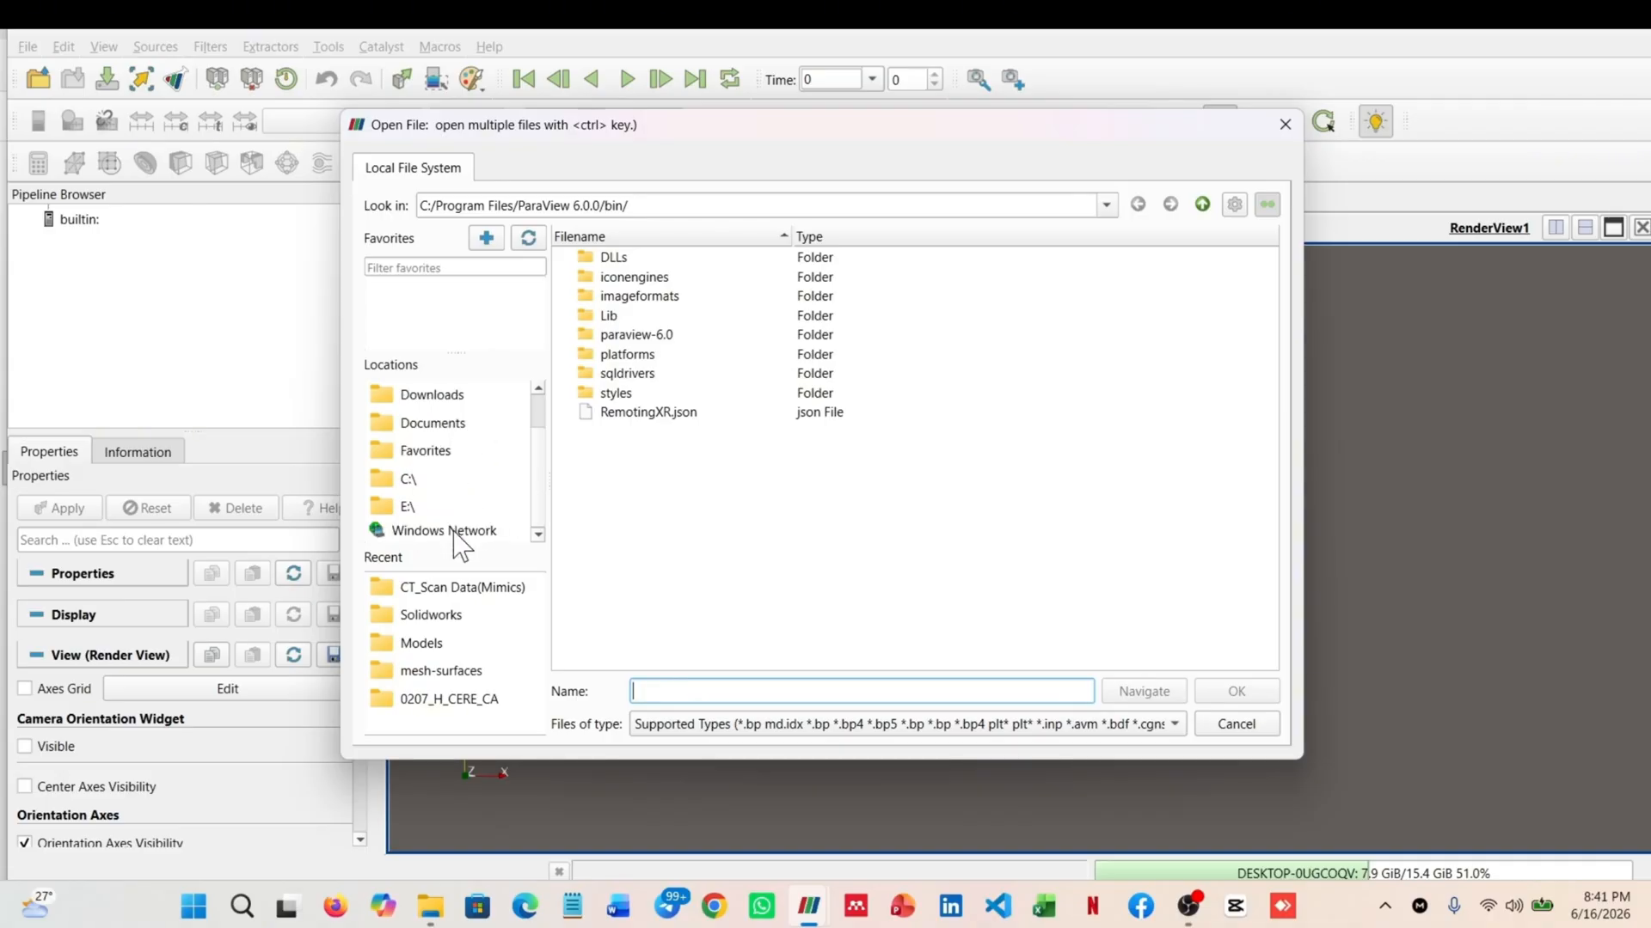
click(465, 698)
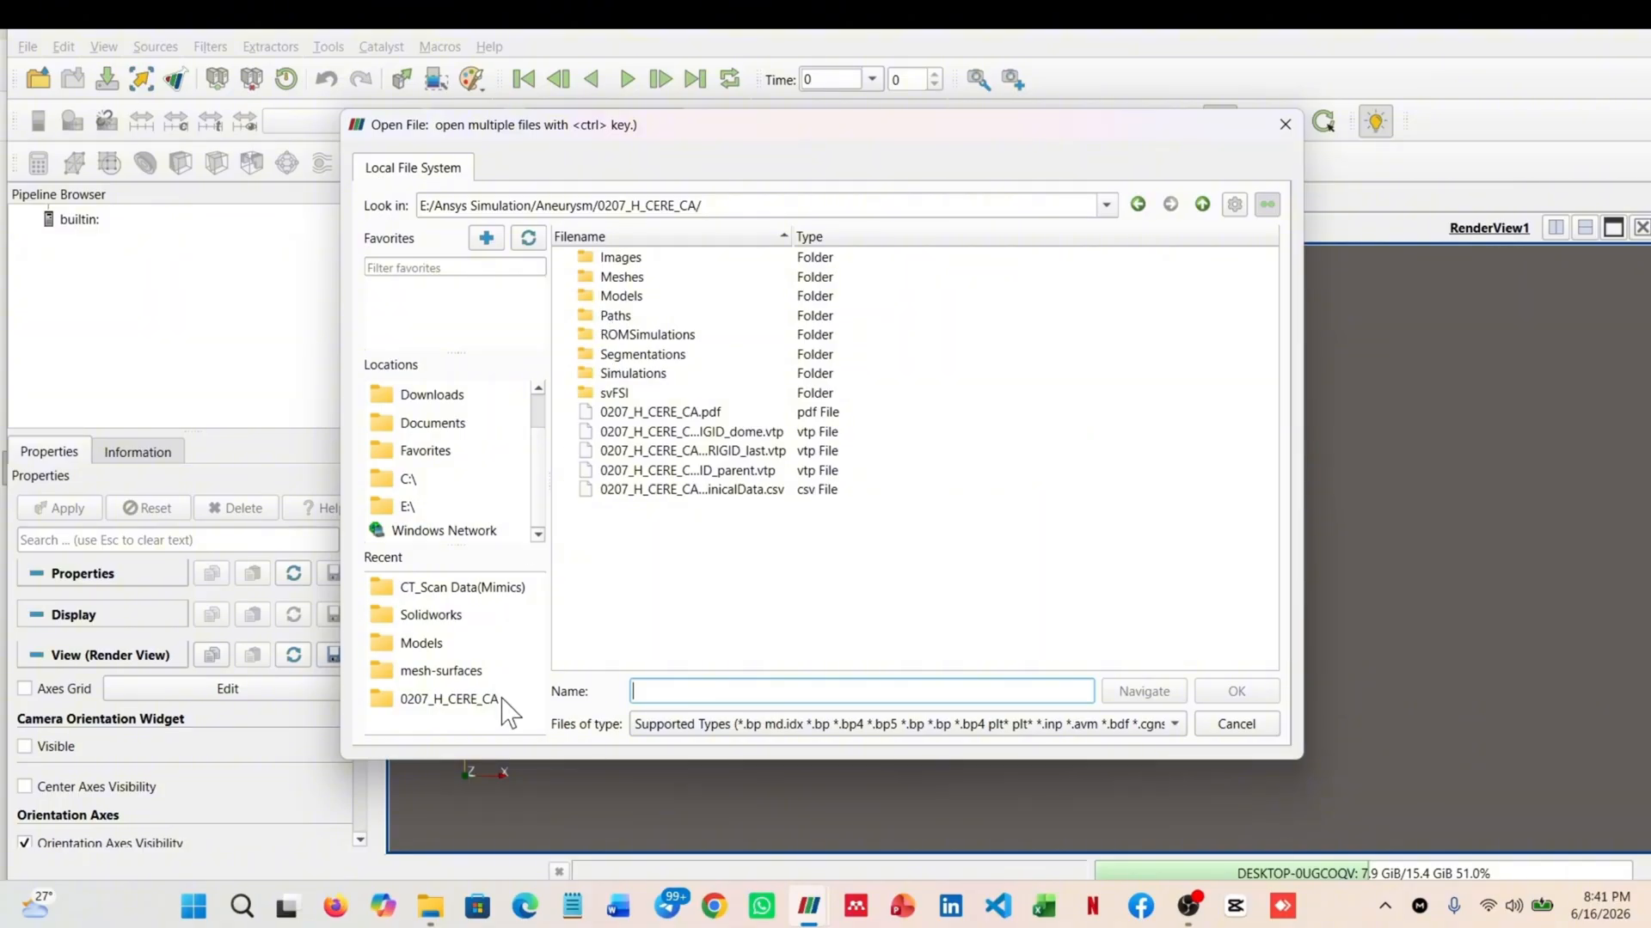
double_click(640, 298)
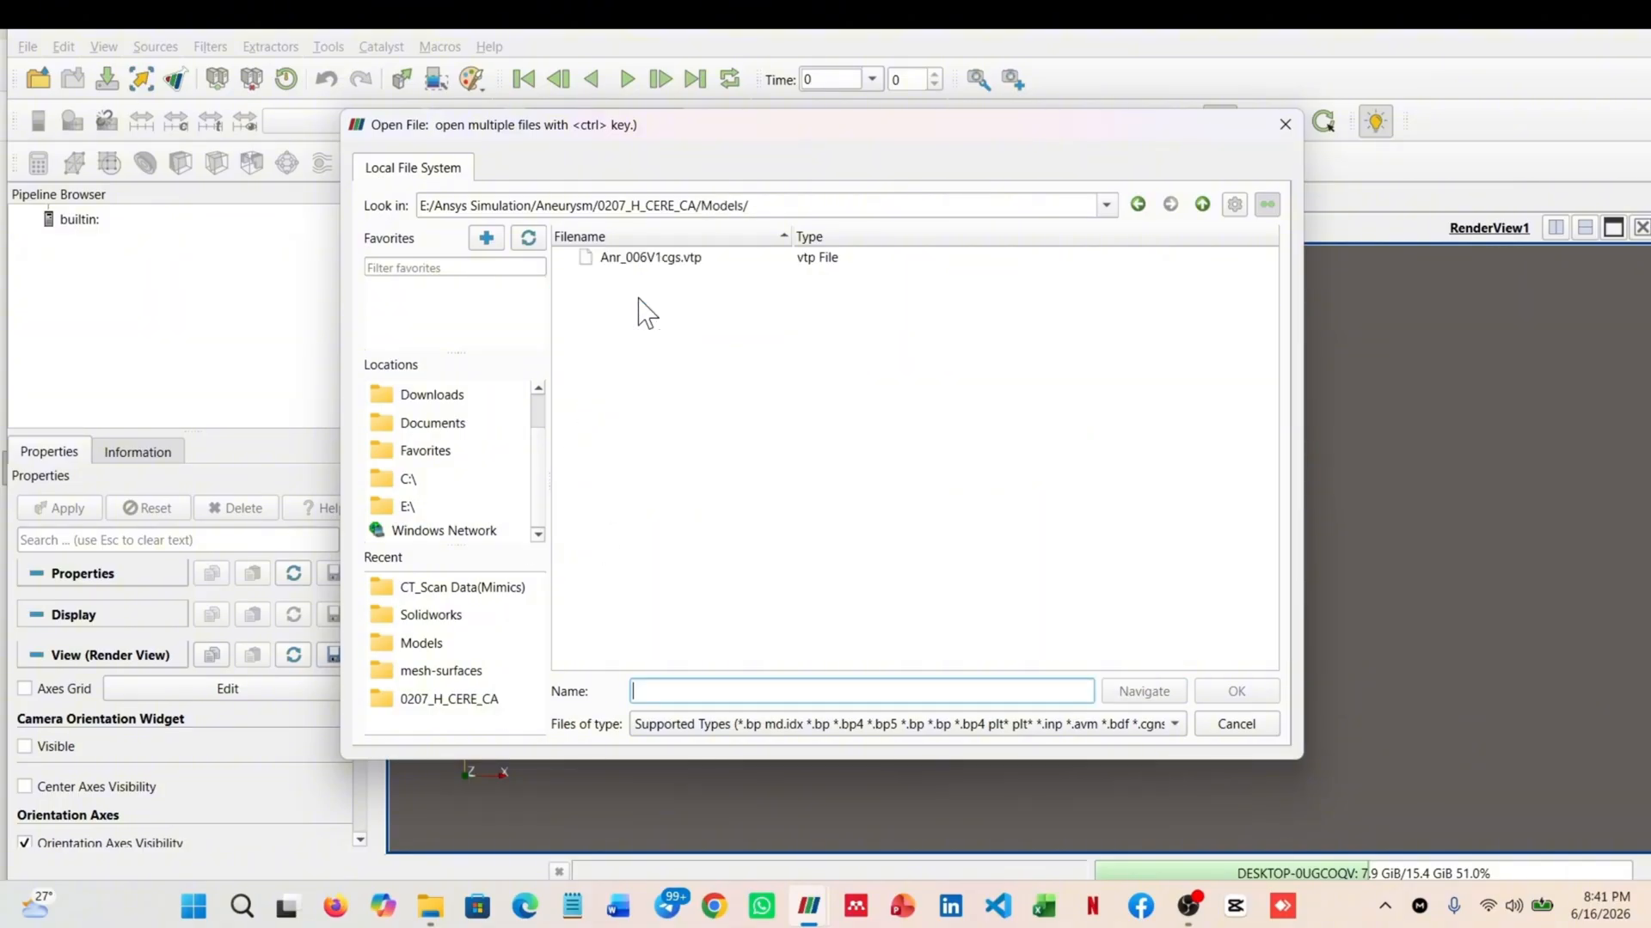
Load Anr_006V1cgs.vtp, render it in the view and inspect the vessel geometry from another angle
click(679, 260)
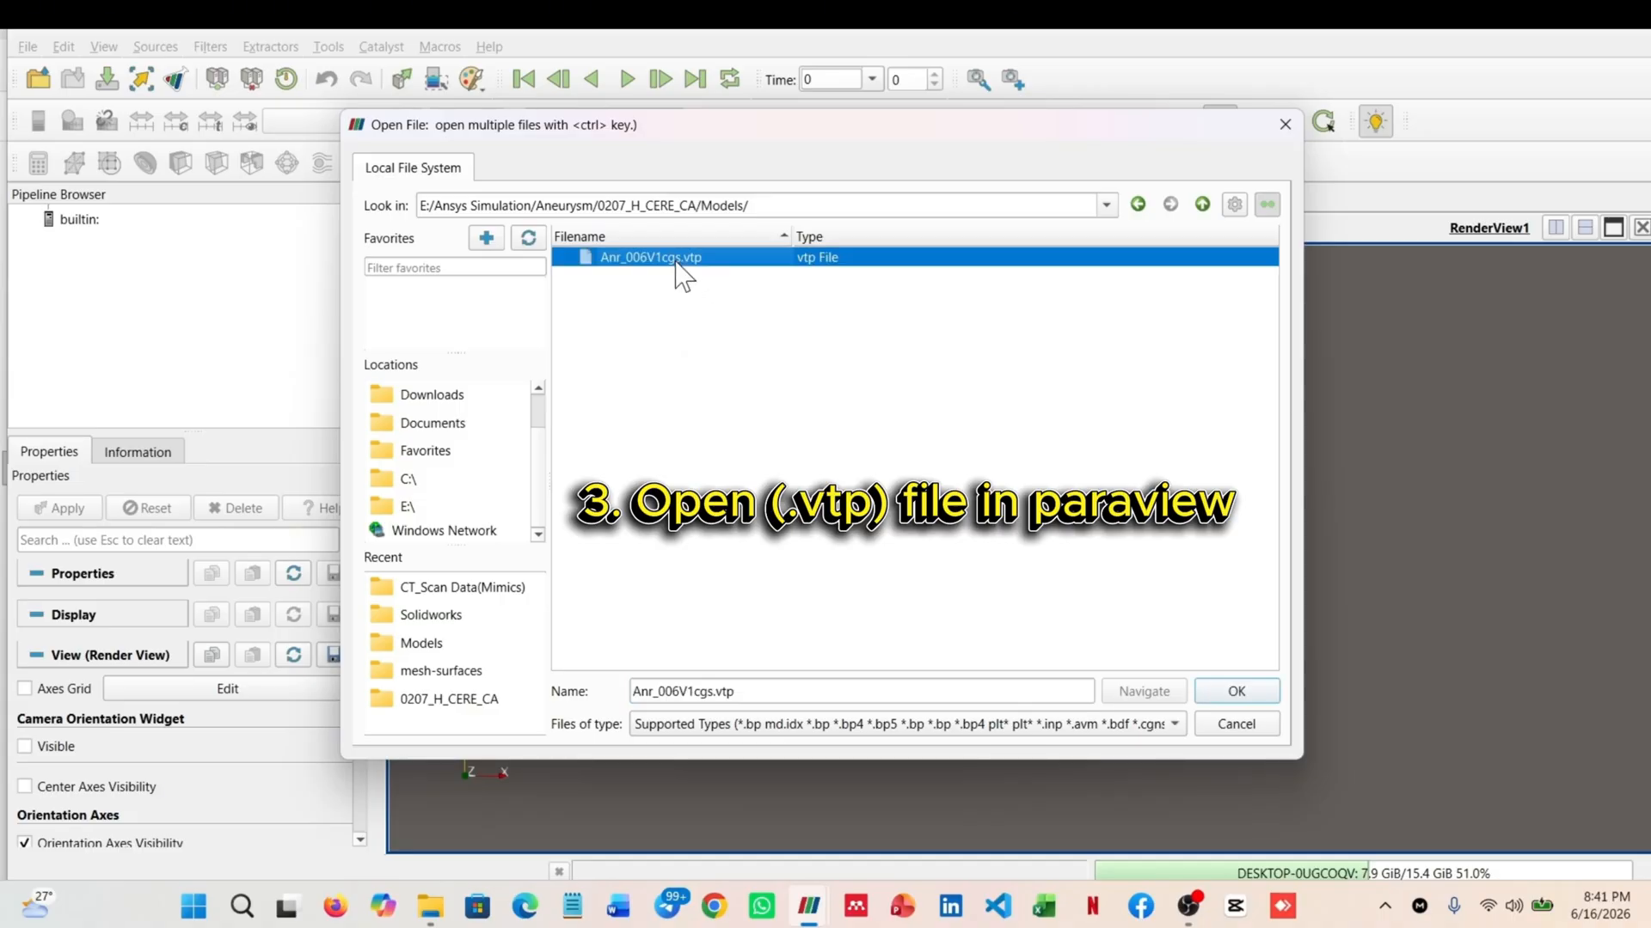
click(1235, 691)
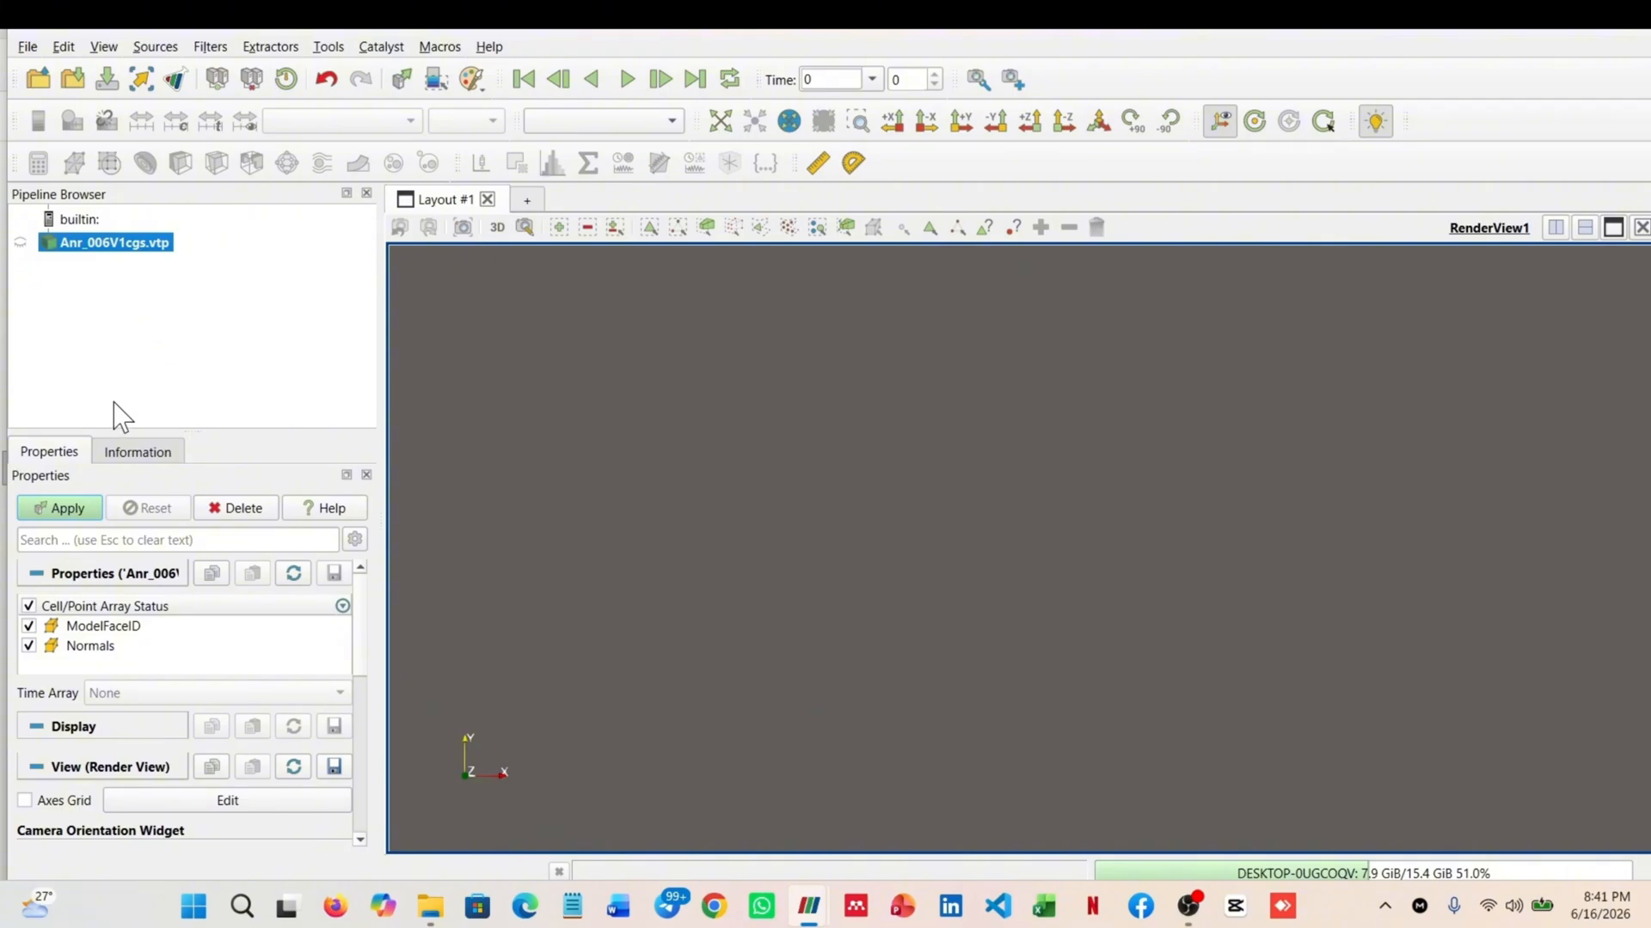
click(58, 508)
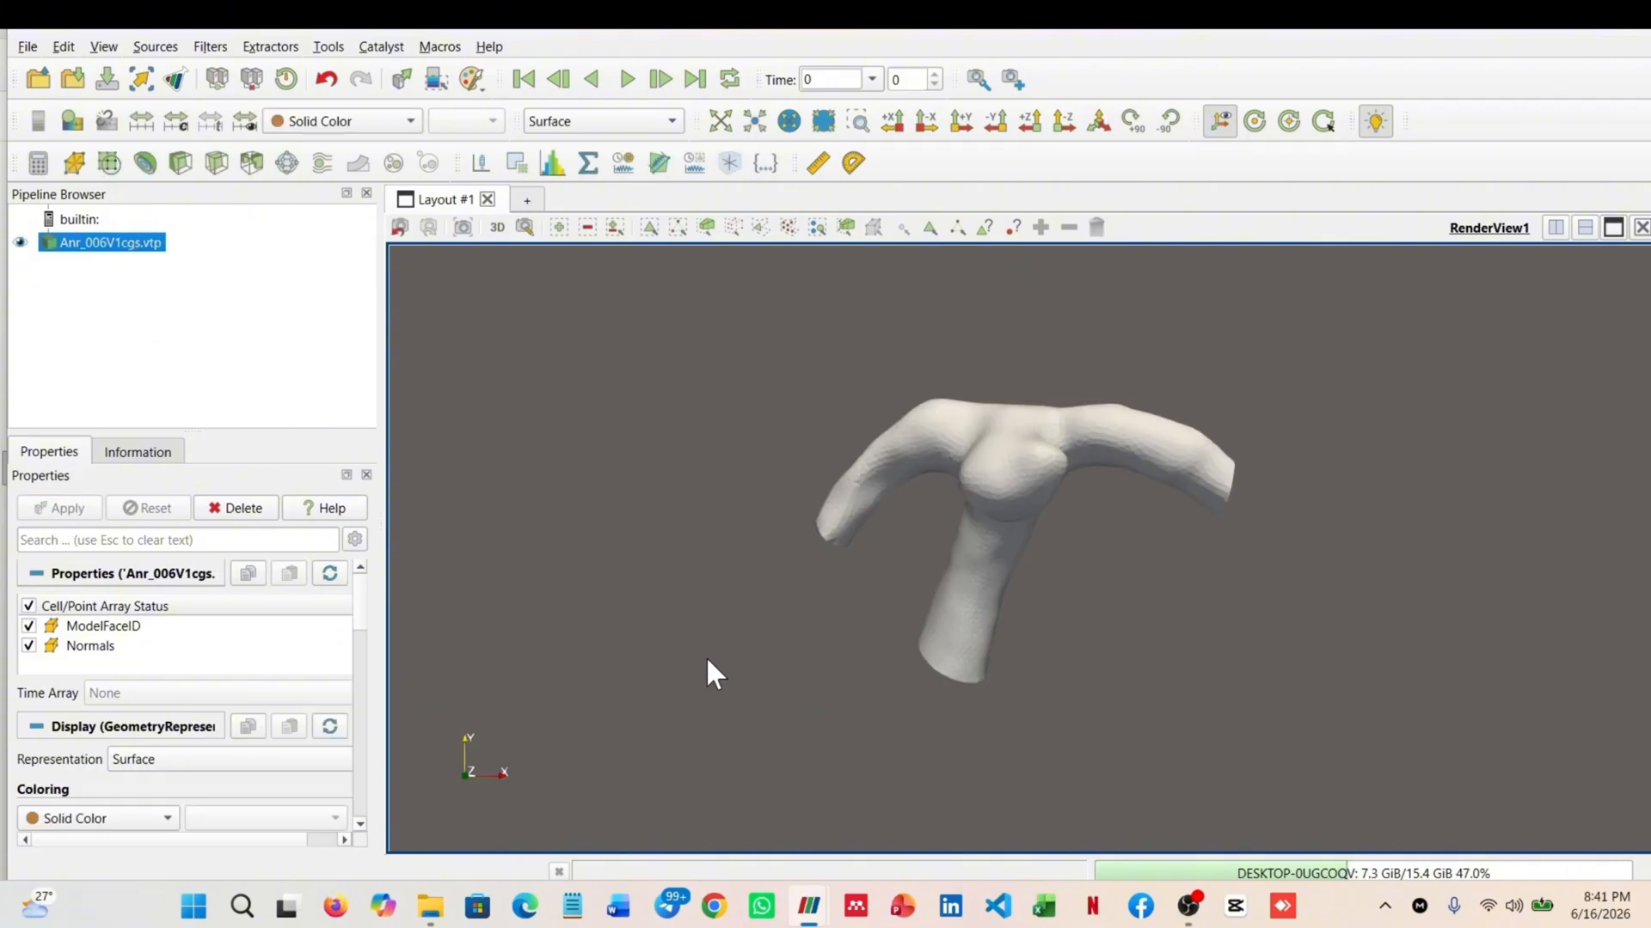
drag(913, 565, 869, 545)
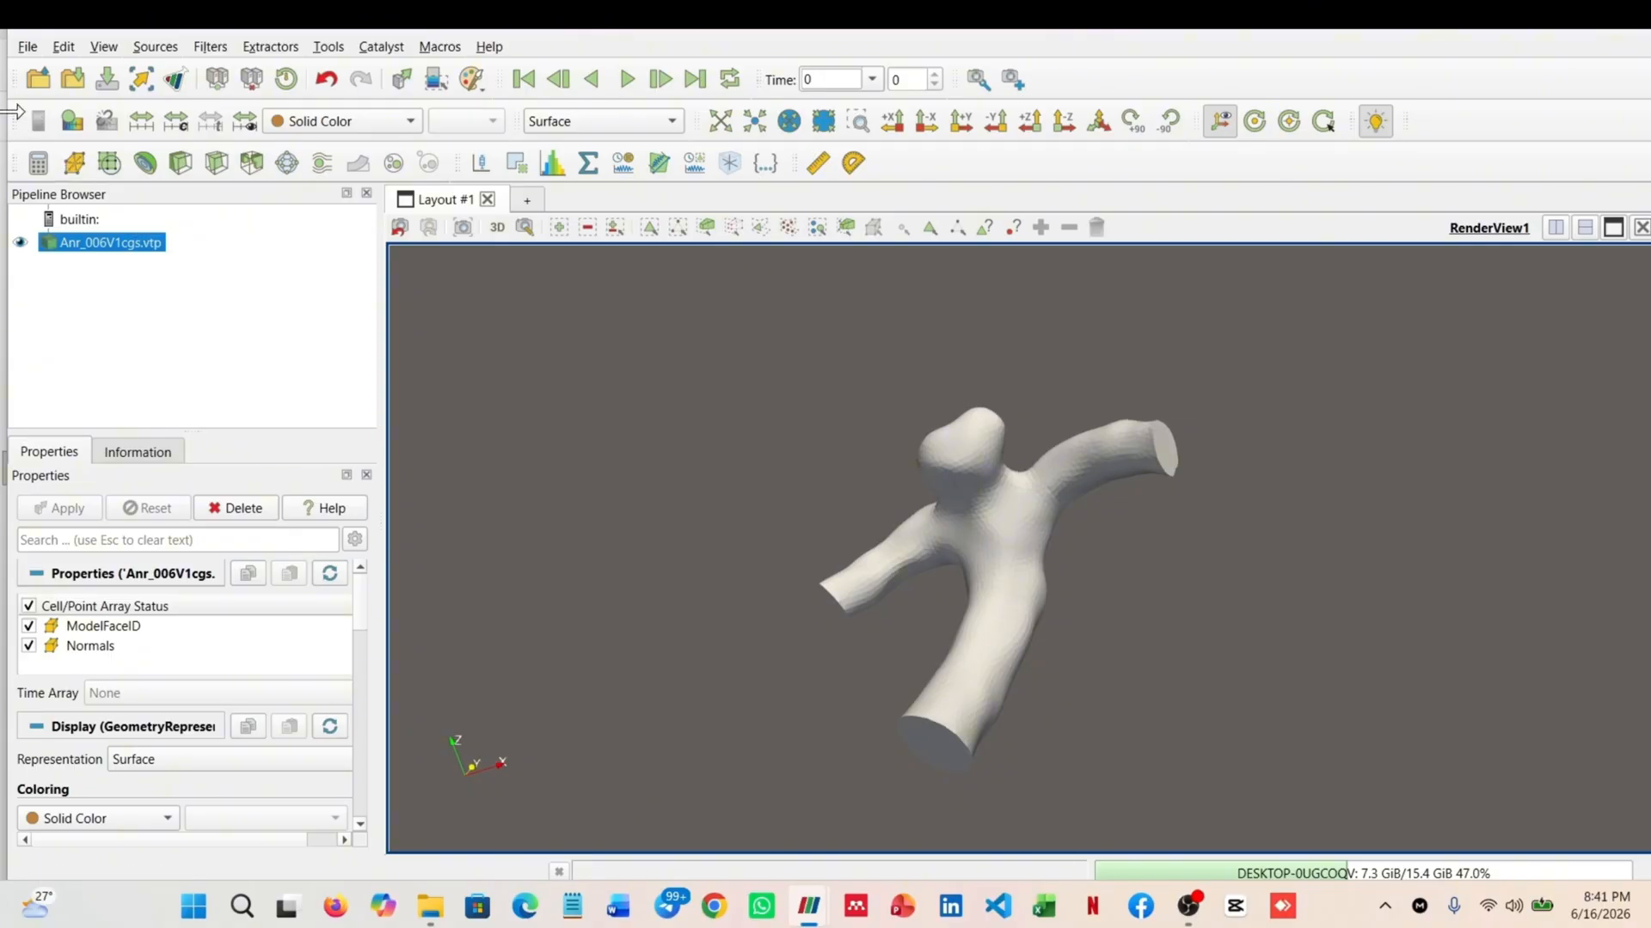
Start saving the loaded model's data with Stereo Lithography (*.stl) as the file format
click(27, 48)
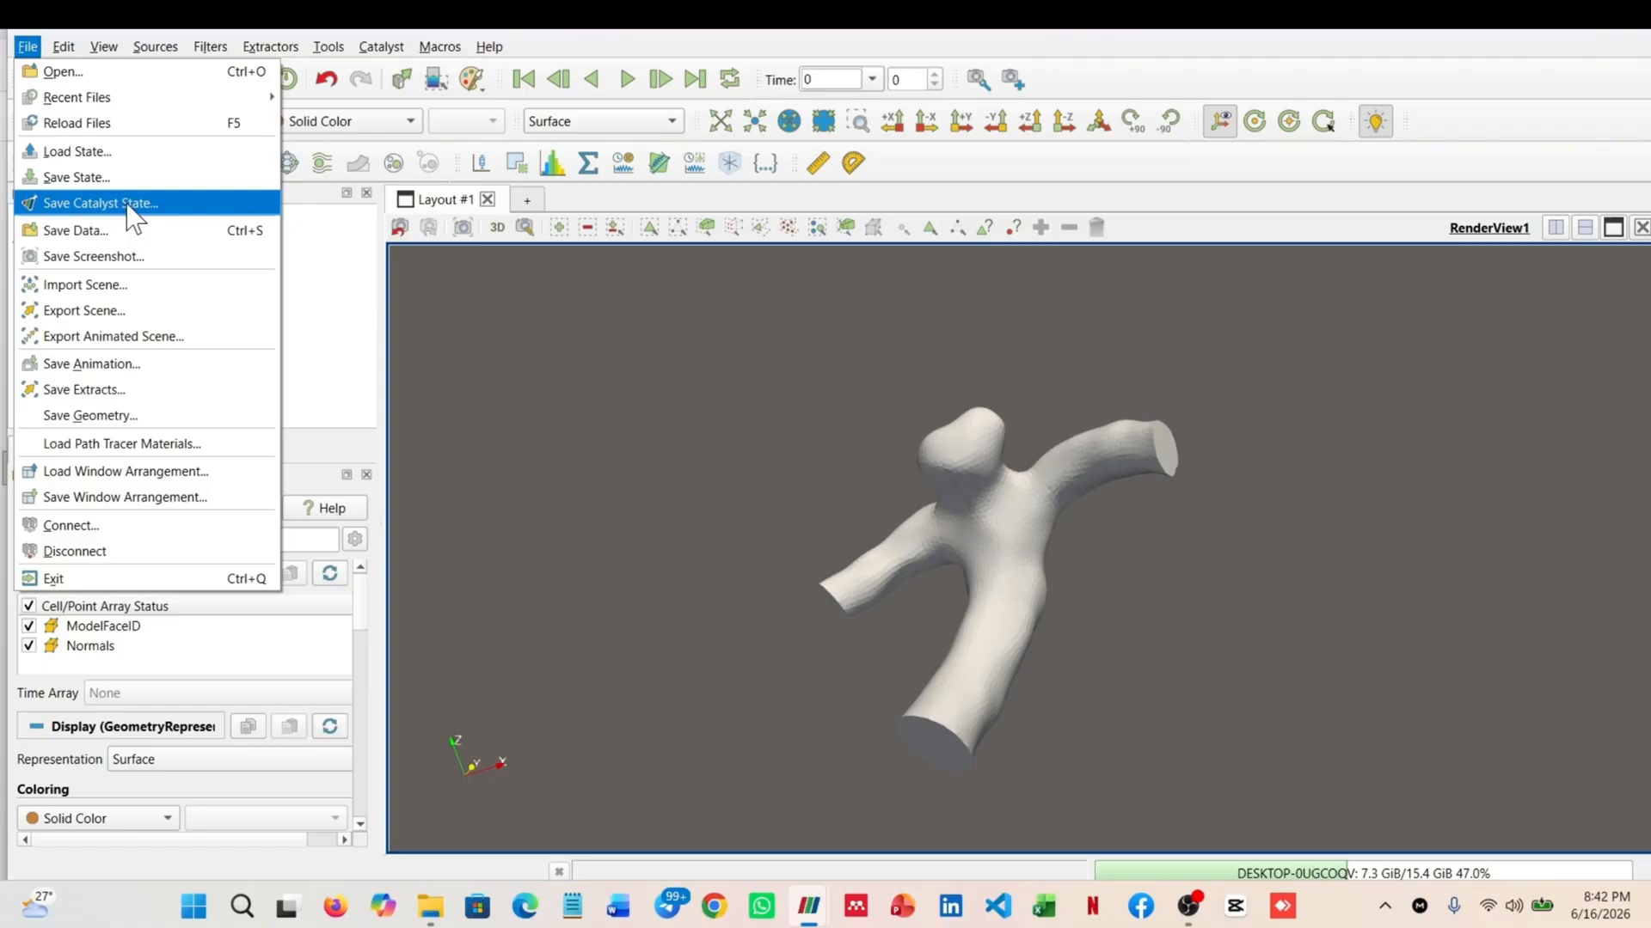
click(95, 229)
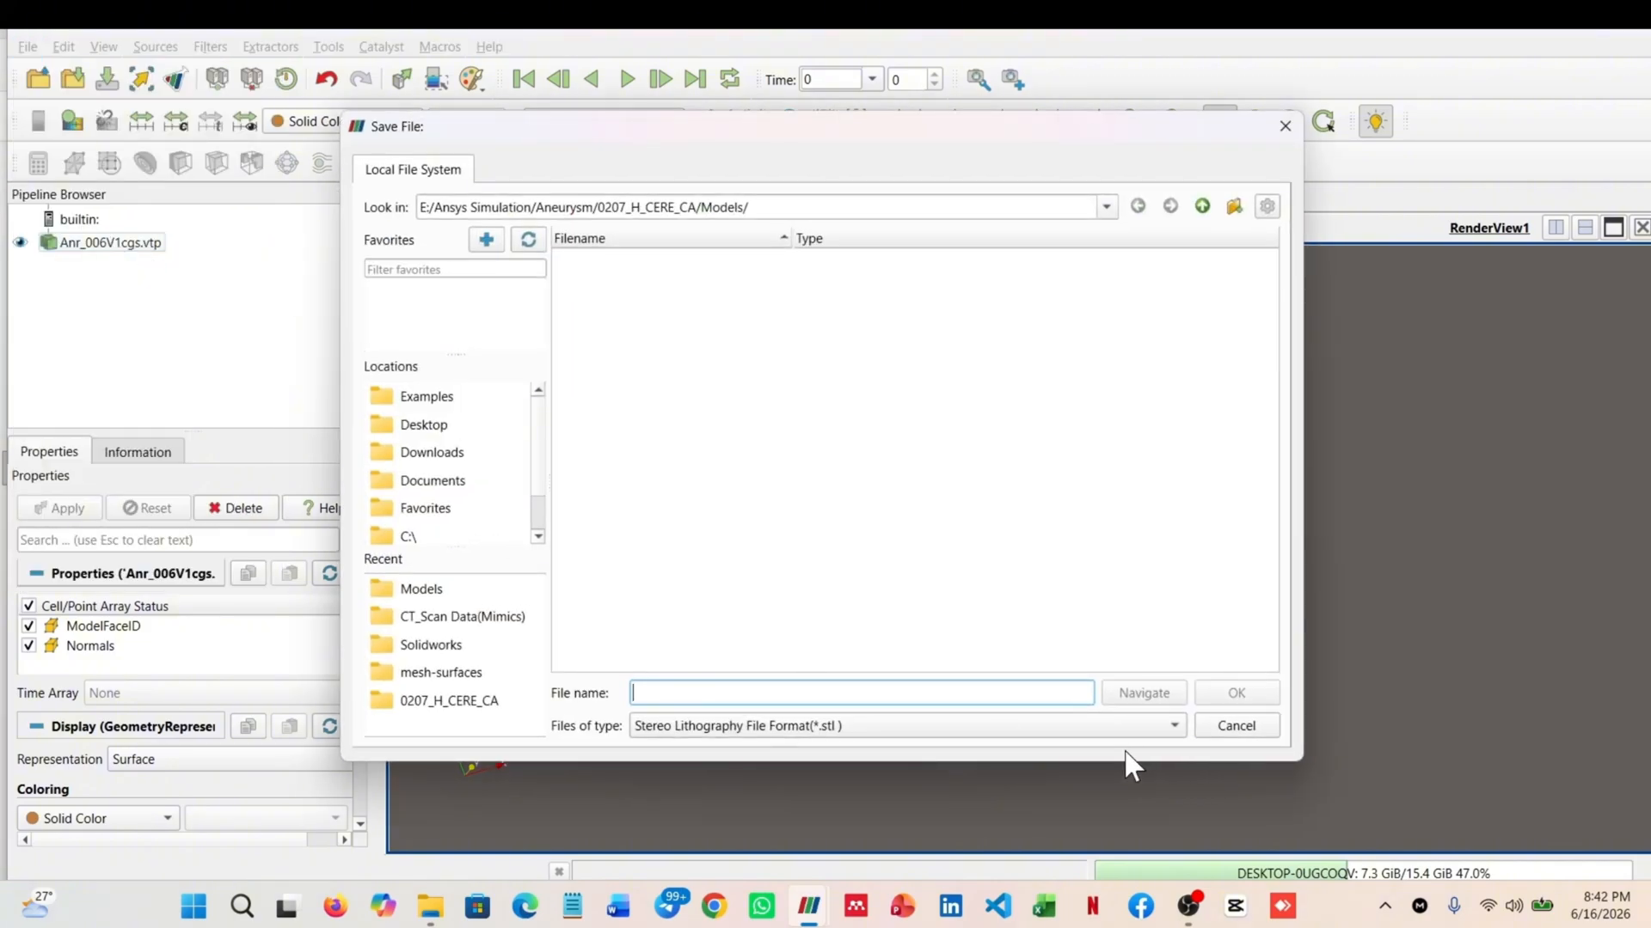
click(1156, 727)
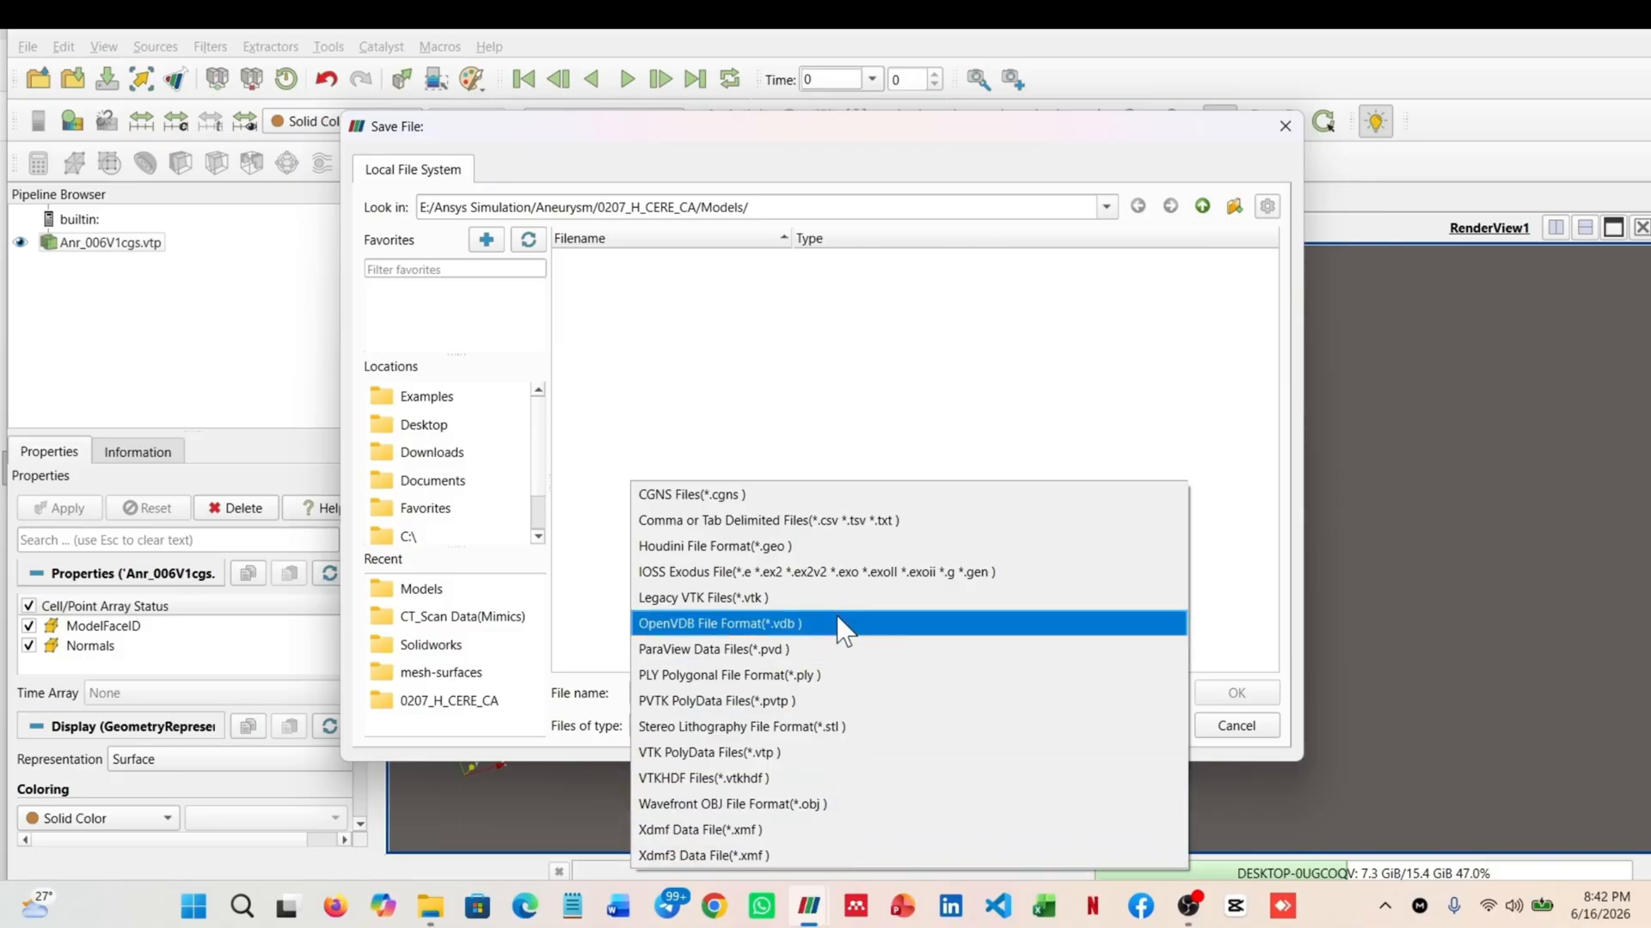
click(840, 744)
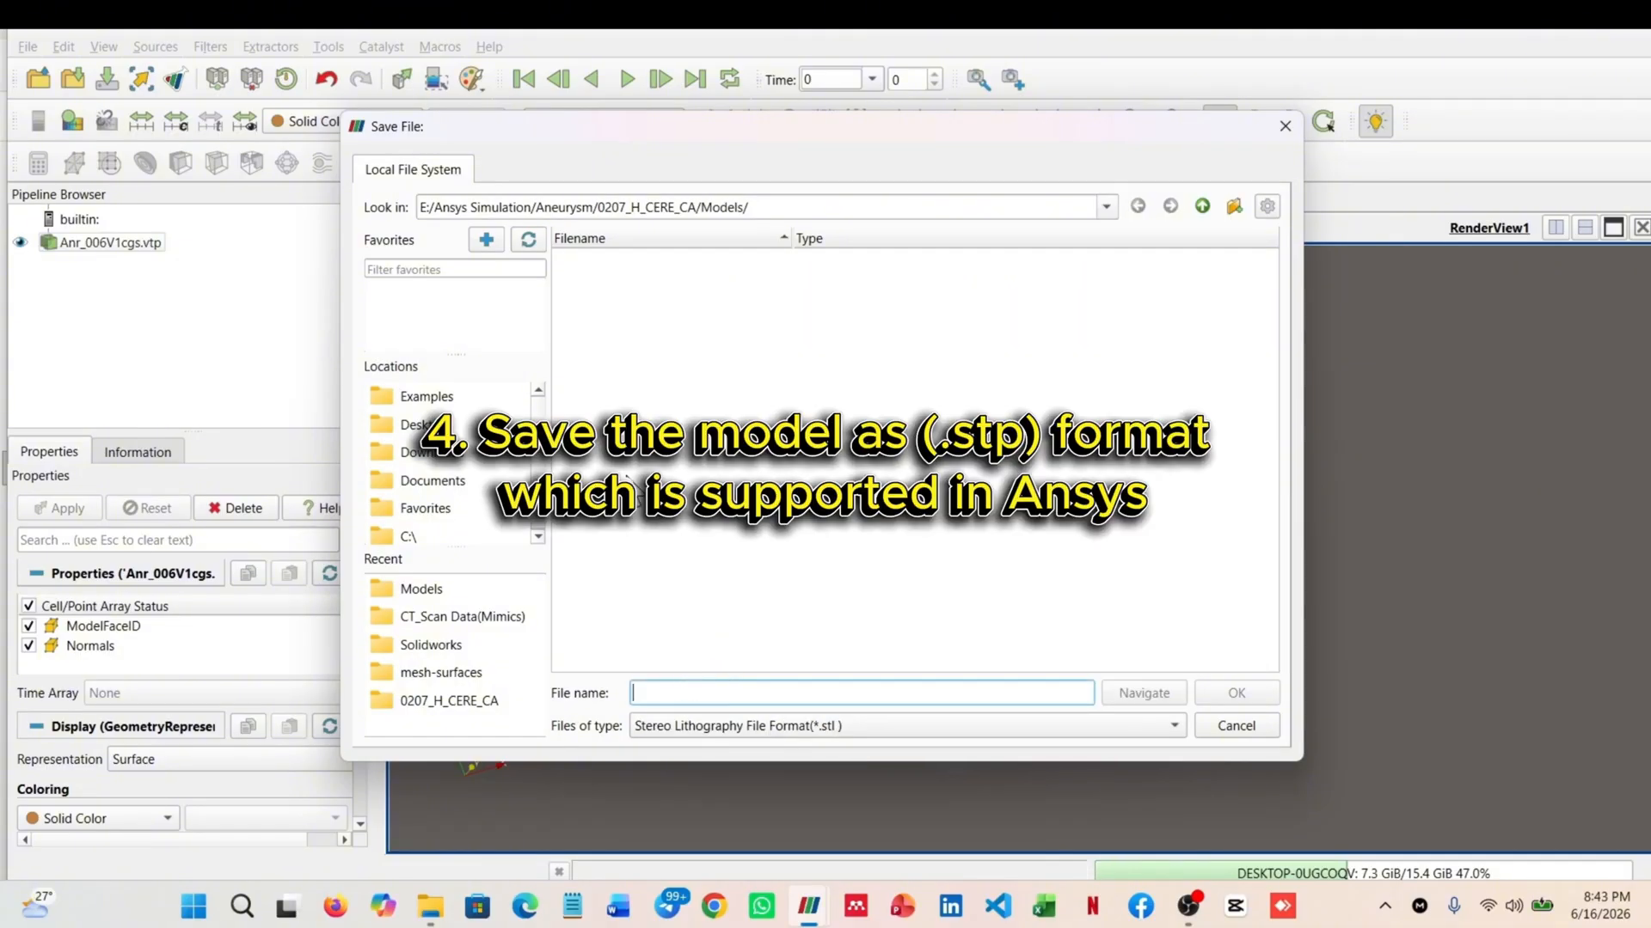
Save the model as model01 in STL format in the Models folder of 0207_H_CERE_CA, with Binary as the writer's file type
scroll(421, 535, down, 1)
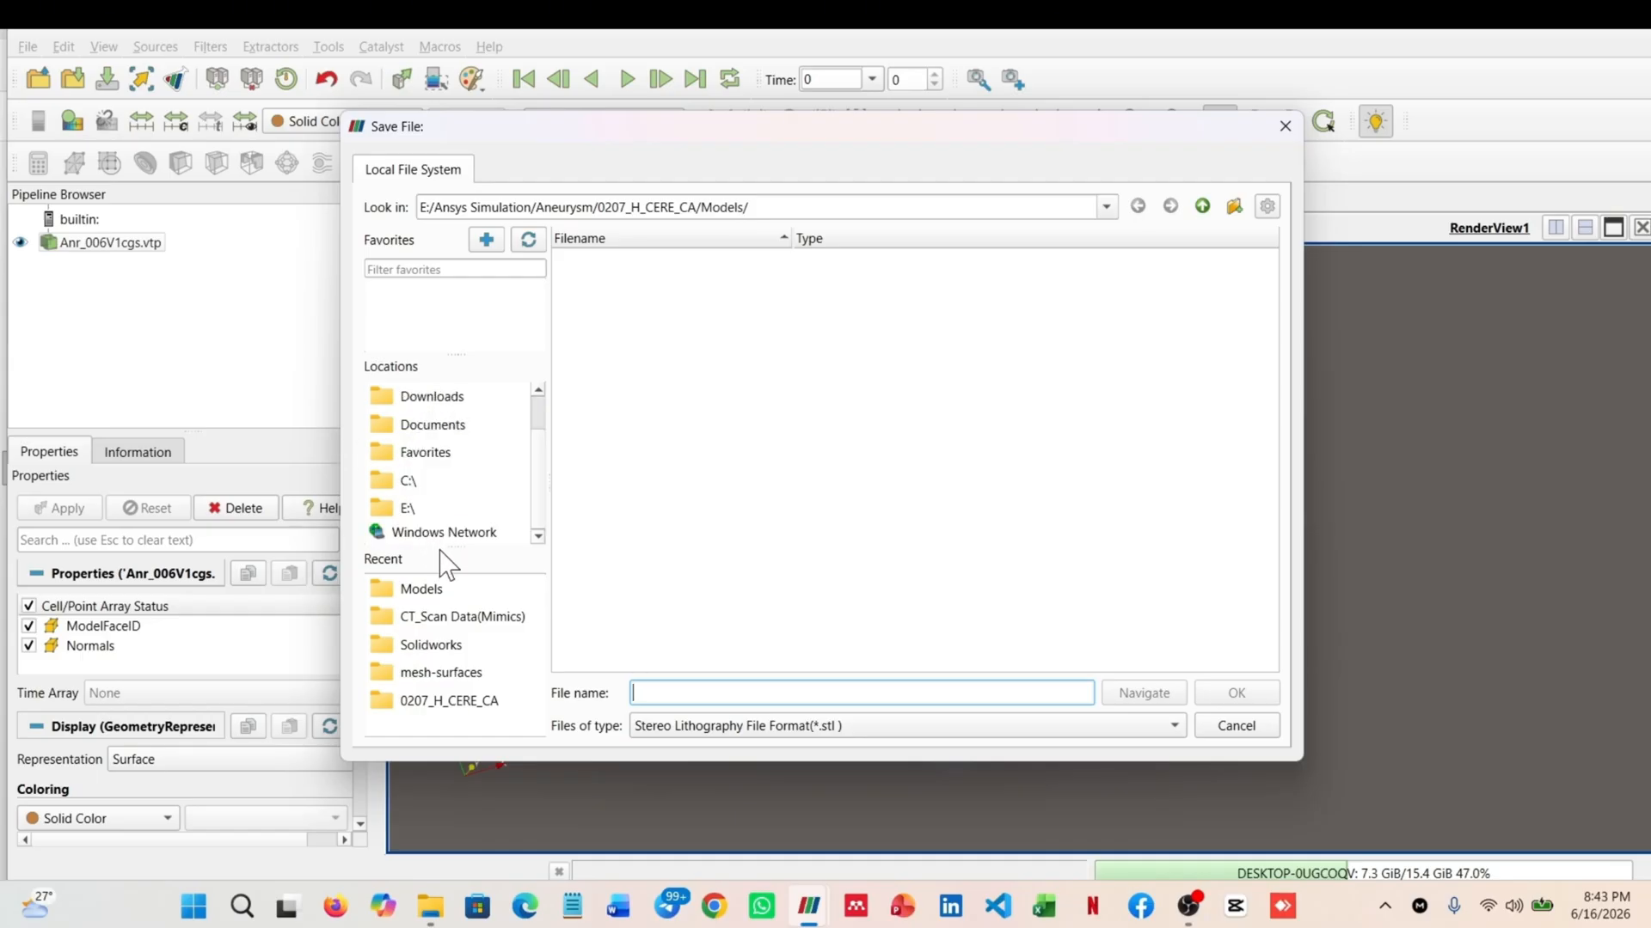
click(469, 703)
double_click(640, 297)
text(model01)
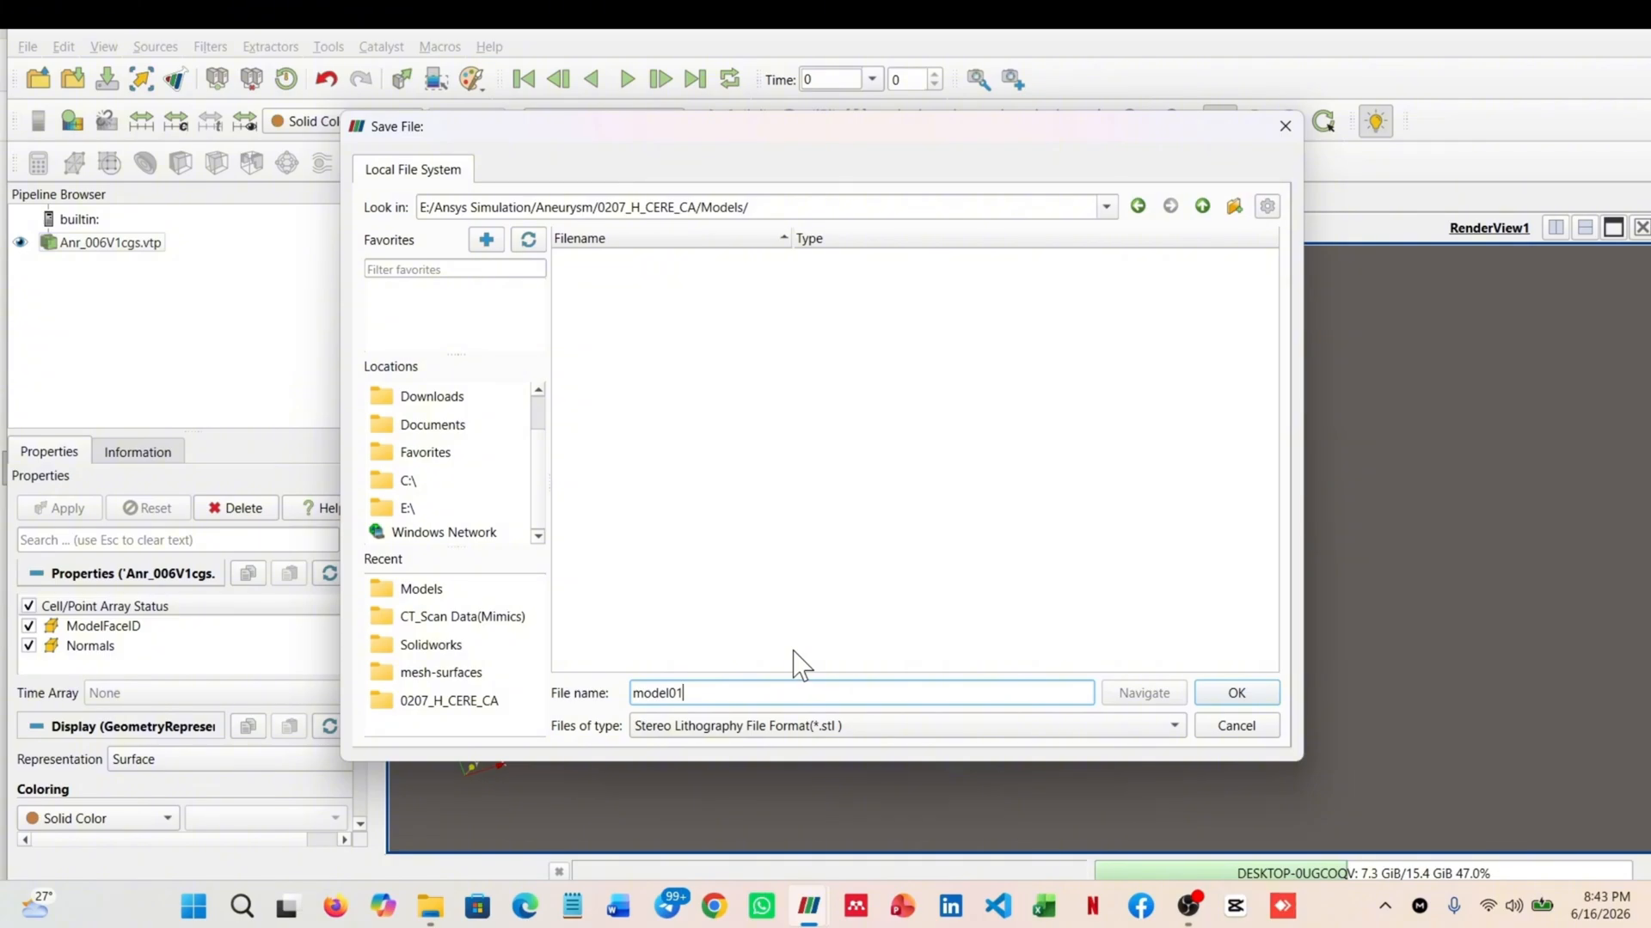
key(Return)
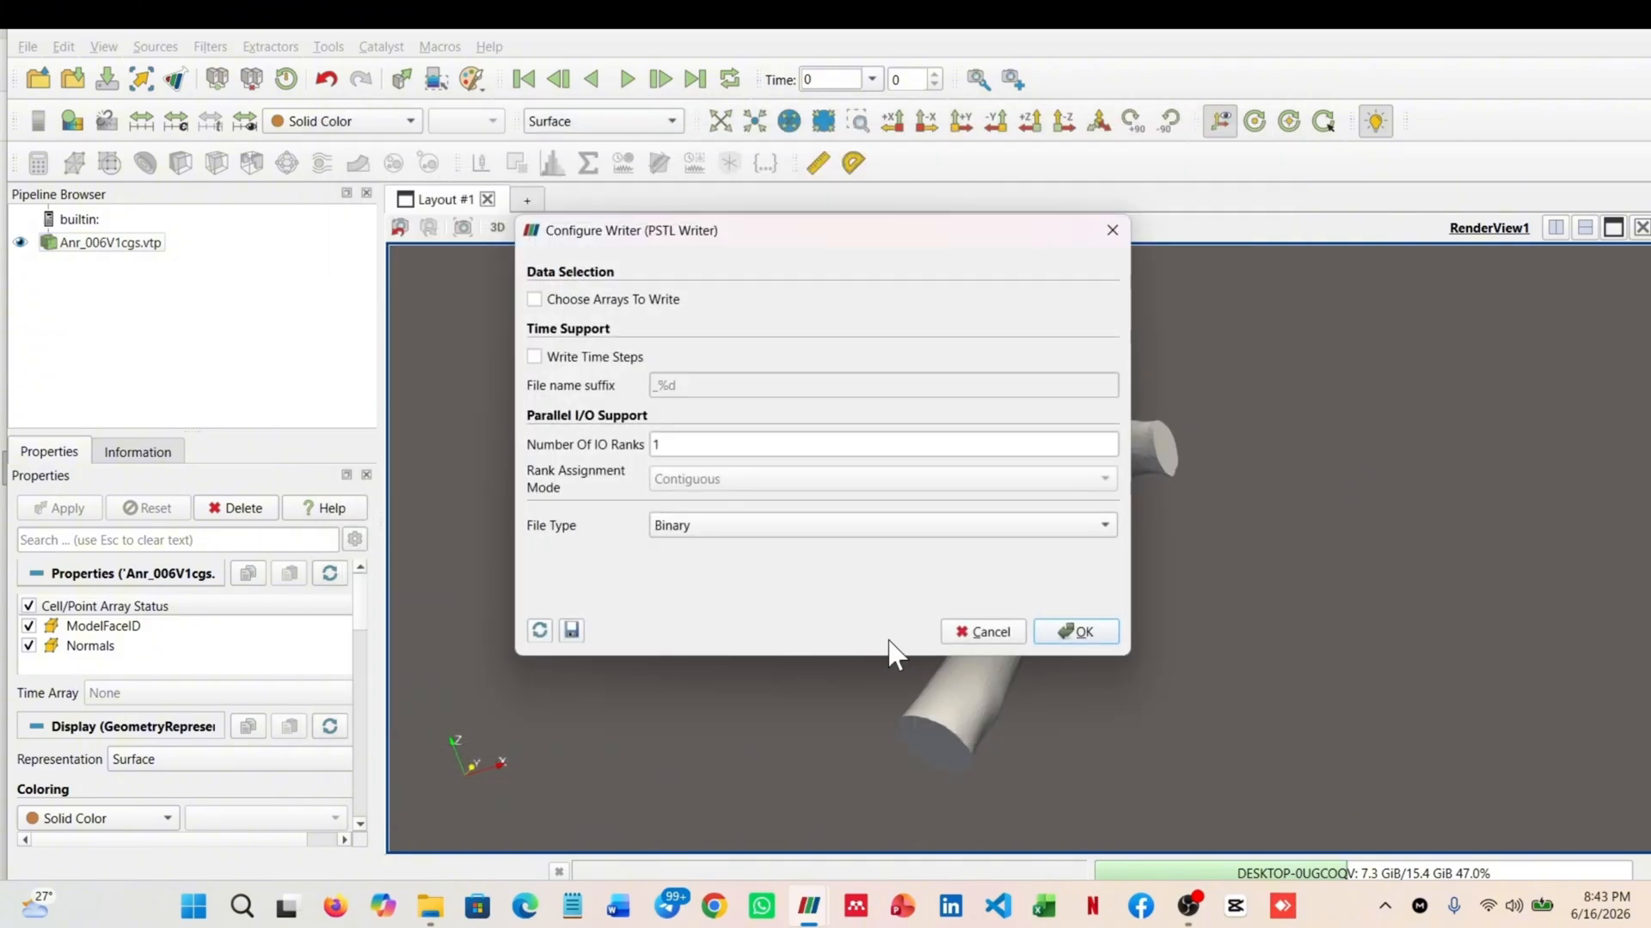
click(1075, 632)
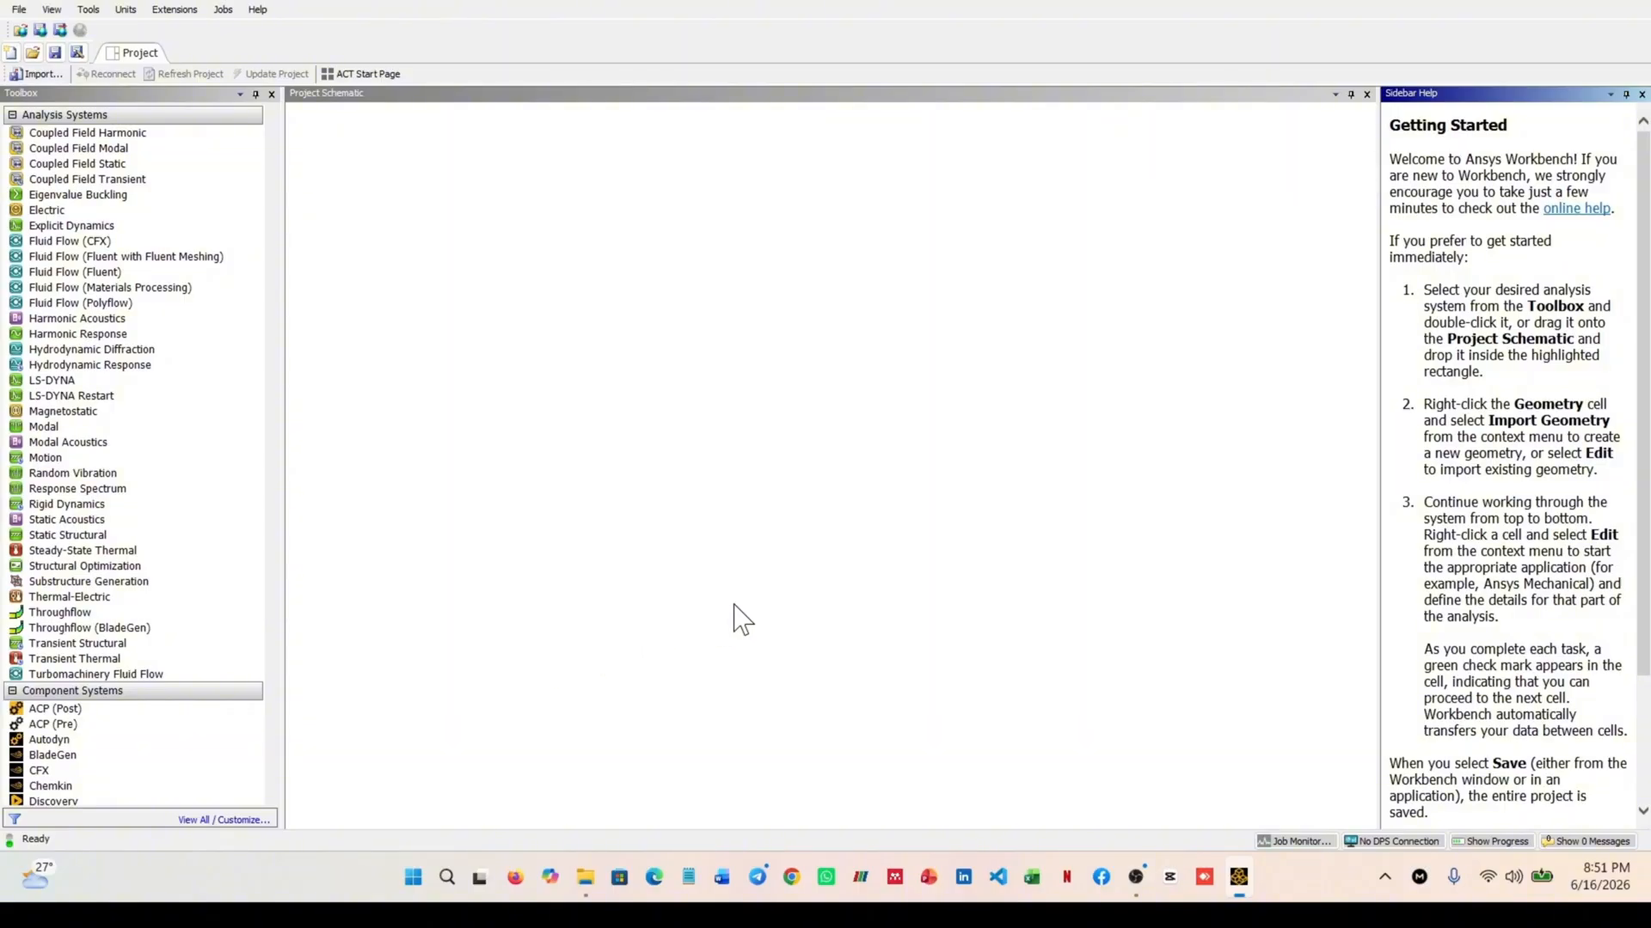
In Ansys Workbench, add a Fluid Flow (Fluent) system to the project schematic and start browsing for a geometry to import into it
click(1642, 94)
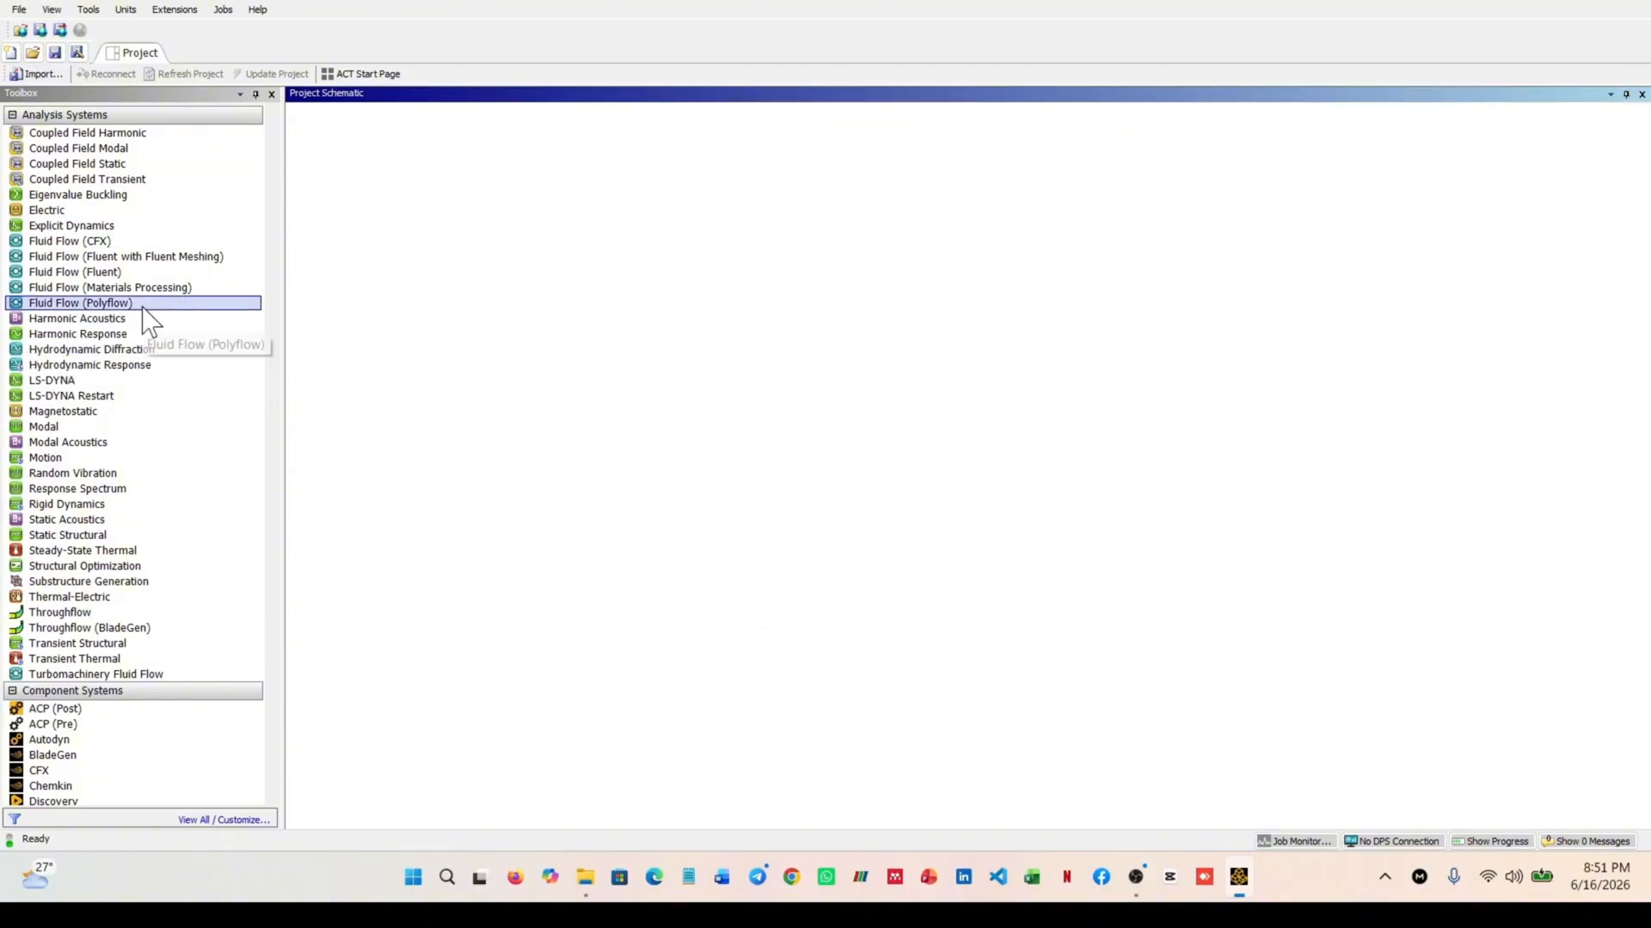
drag(96, 273, 393, 251)
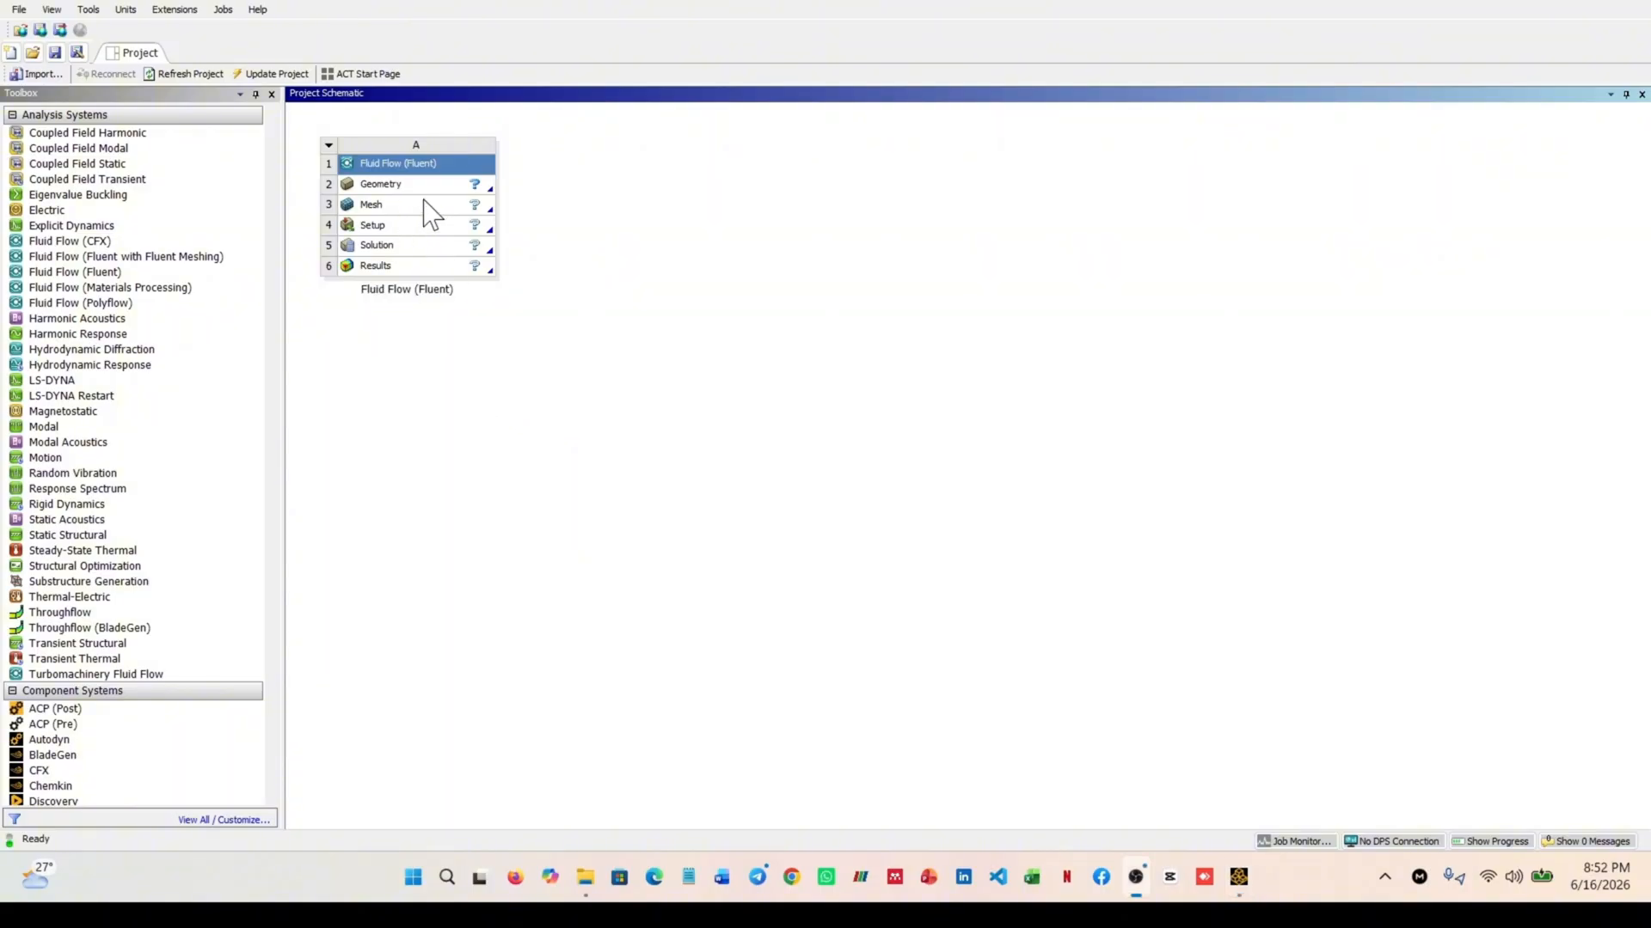
click(426, 190)
right_click(426, 191)
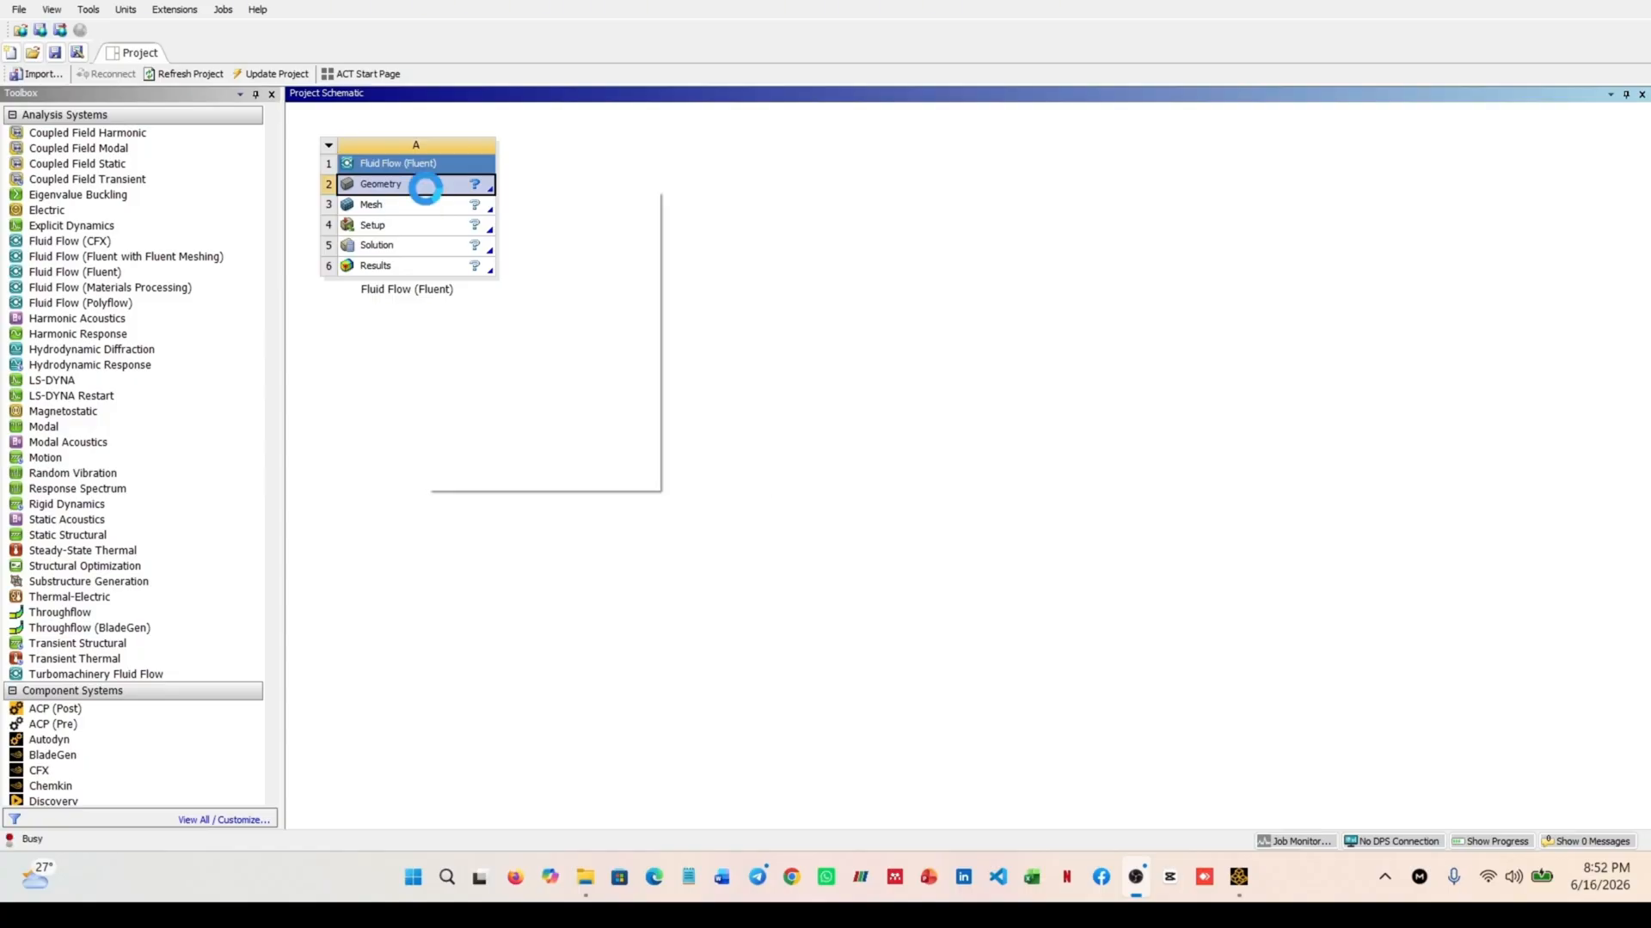
mouse_move(569, 258)
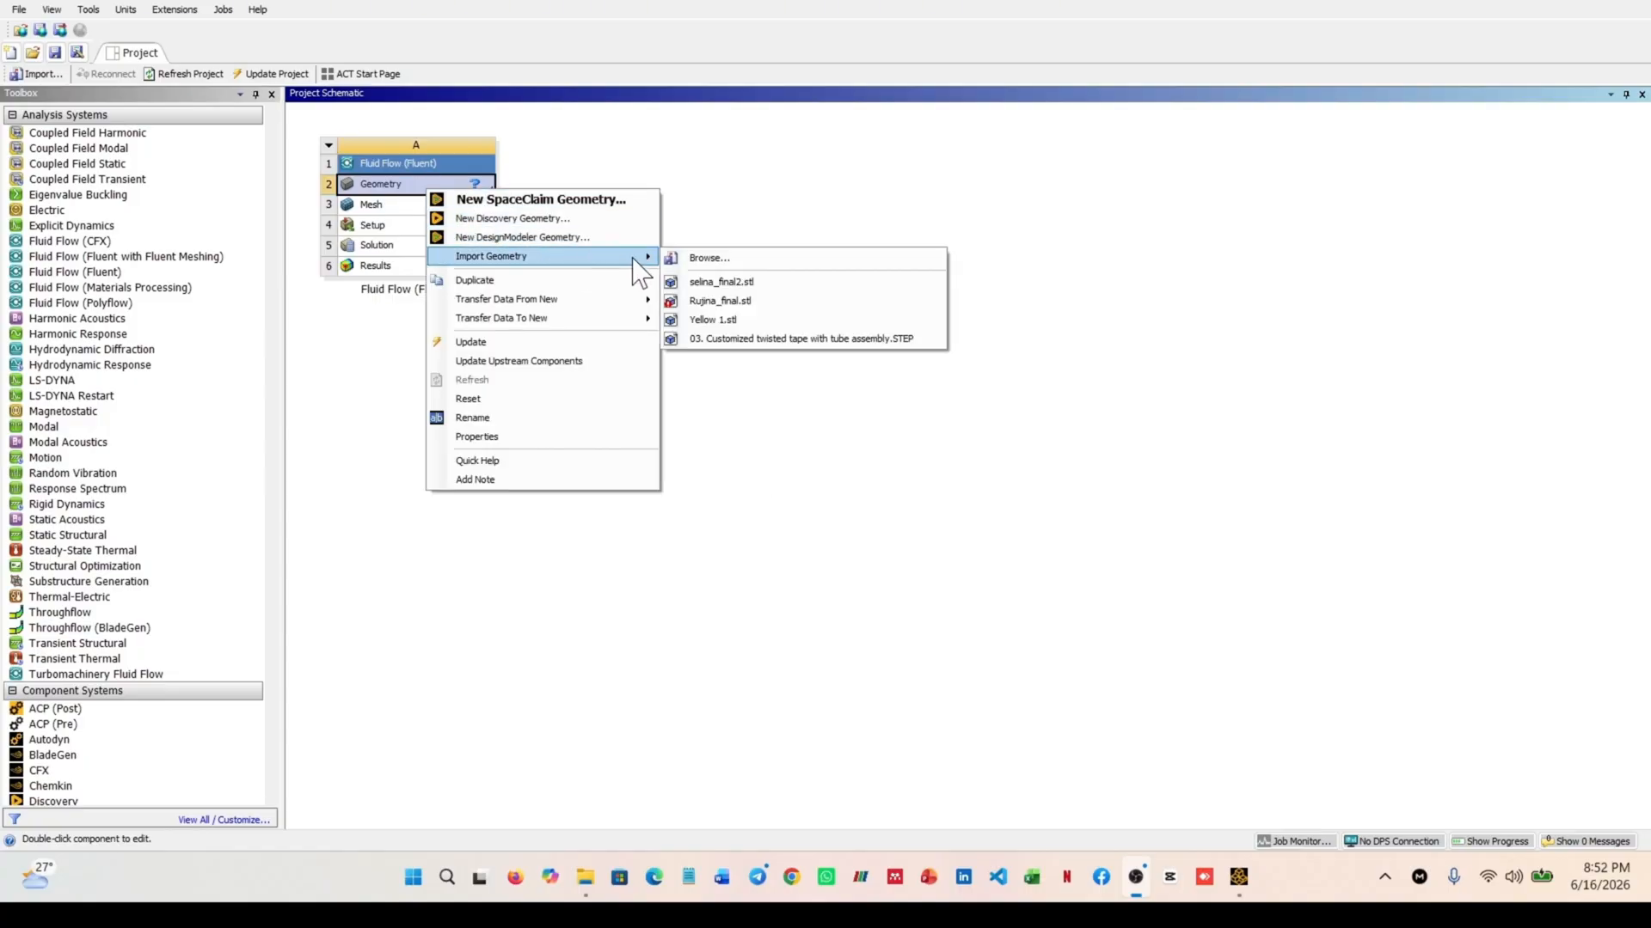
click(714, 258)
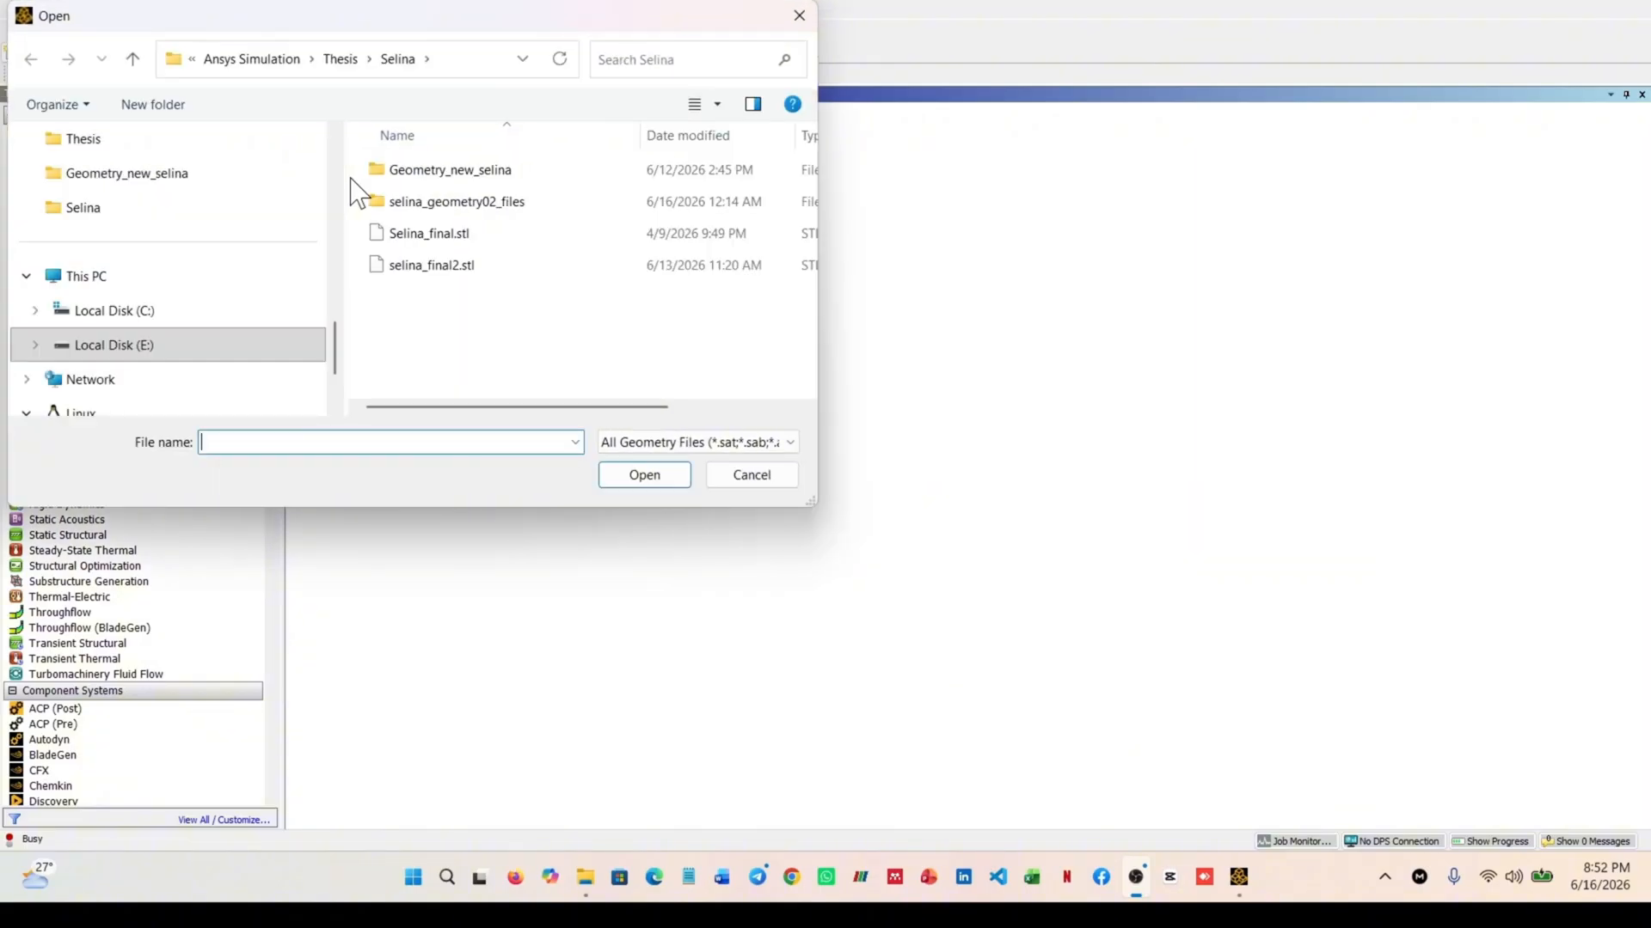
Import model01.stl as the geometry from E:, Ansys Simulation, Aneurysm, 0207_H_CERE_CA, Models
drag(671, 35, 801, 40)
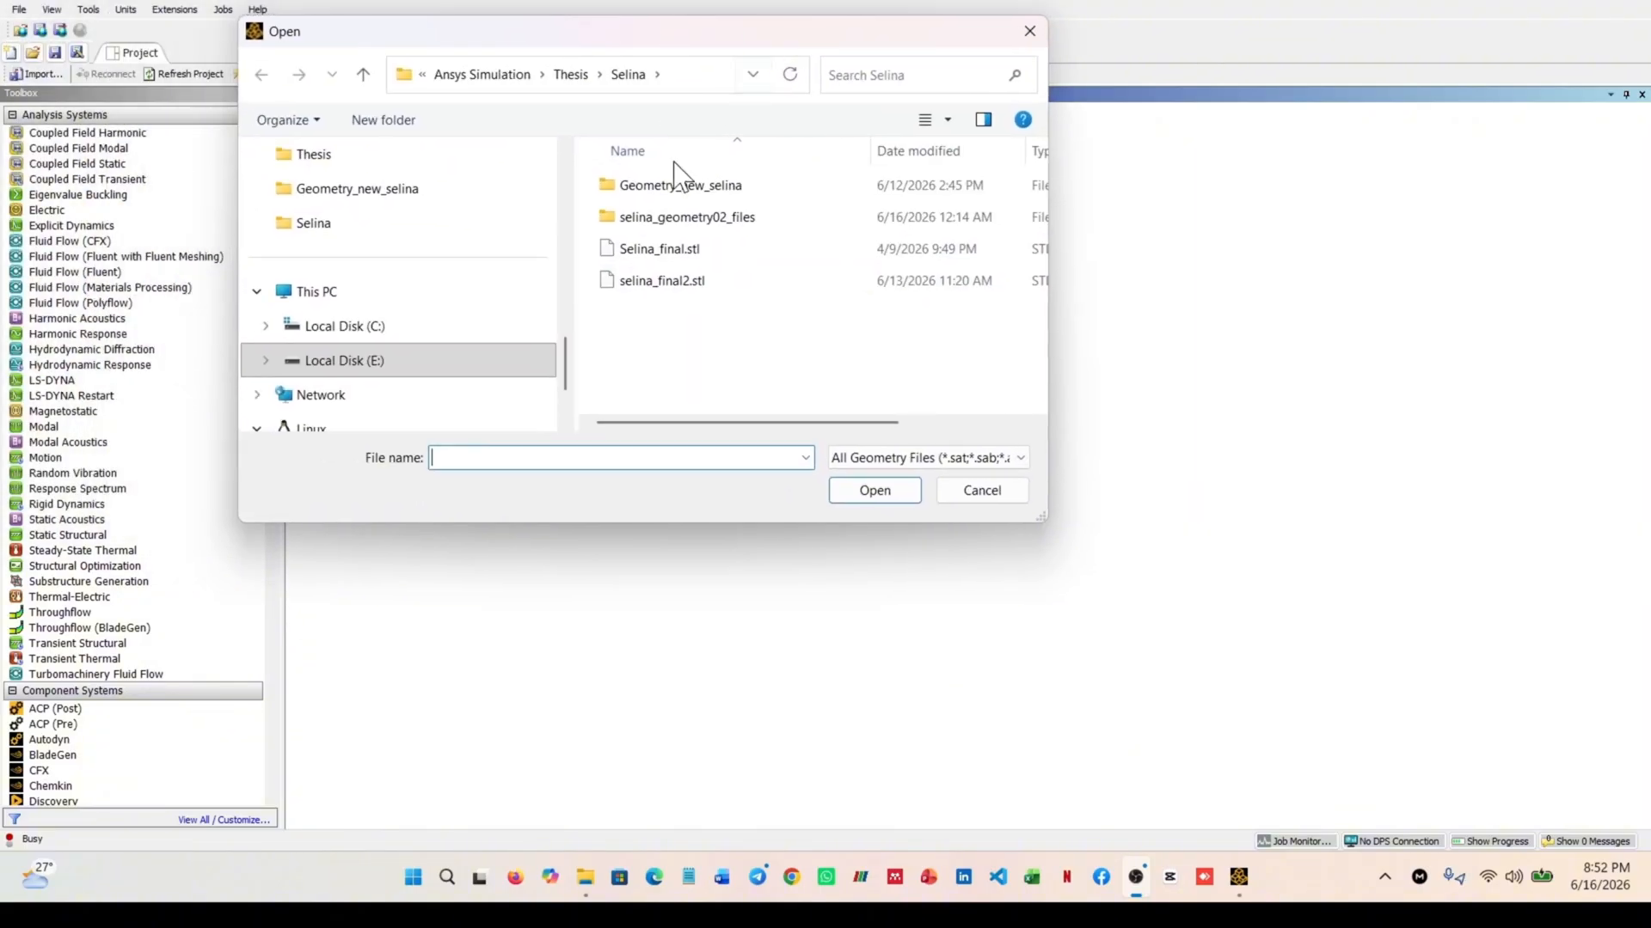
scroll(413, 316, down, 1)
scroll(416, 319, up, 2)
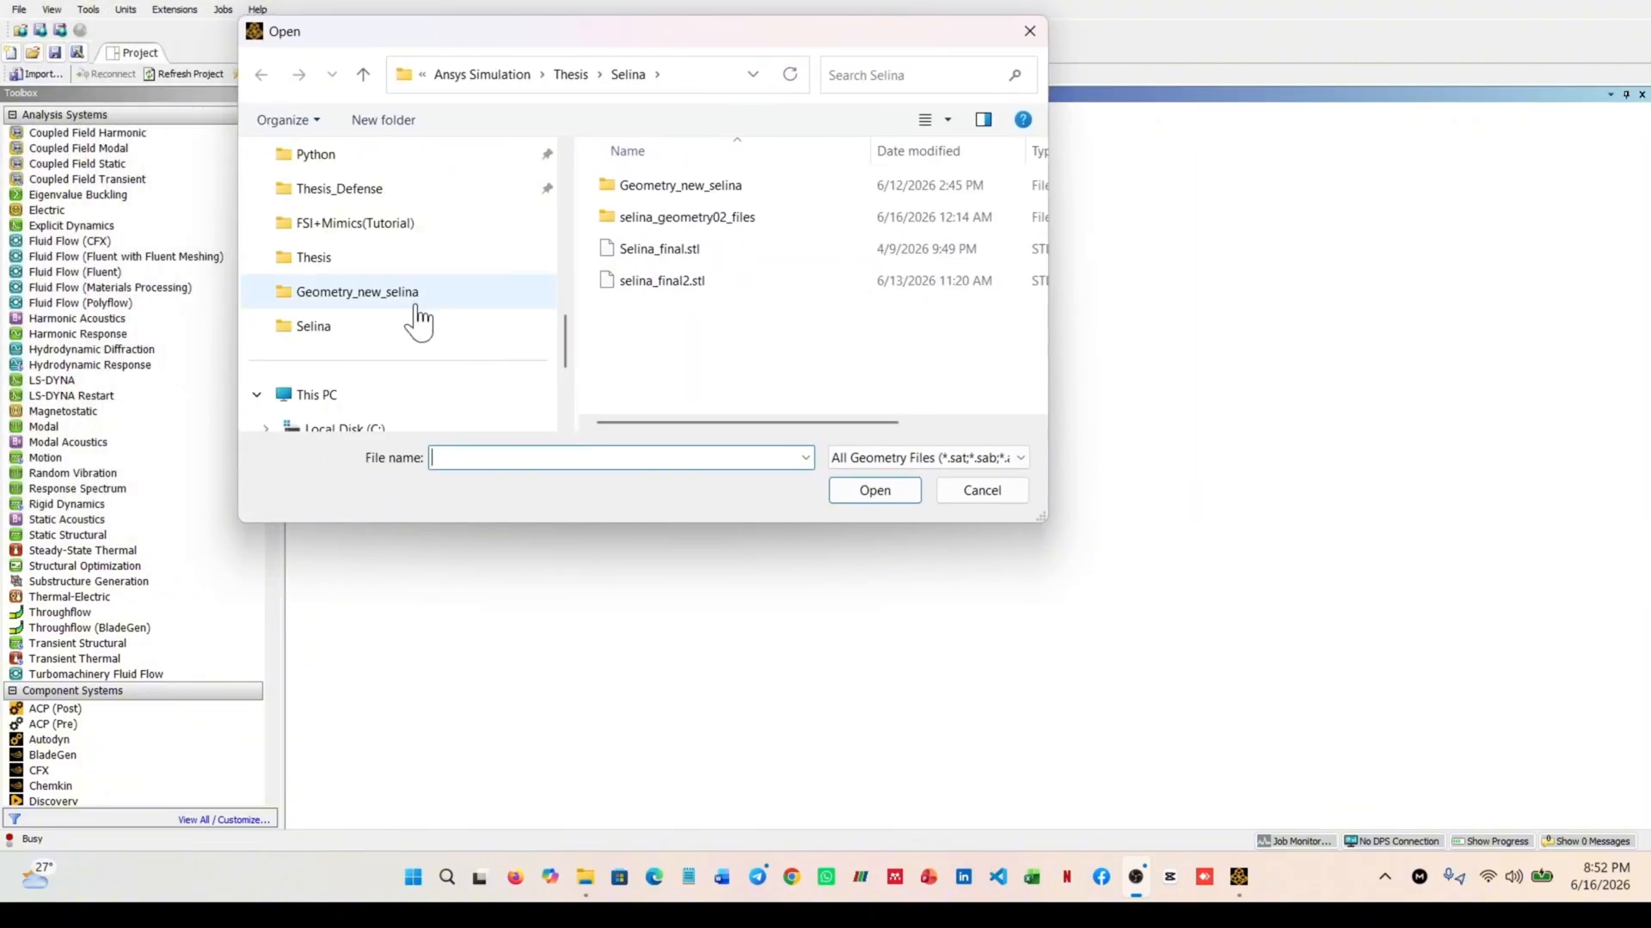
scroll(421, 318, down, 1)
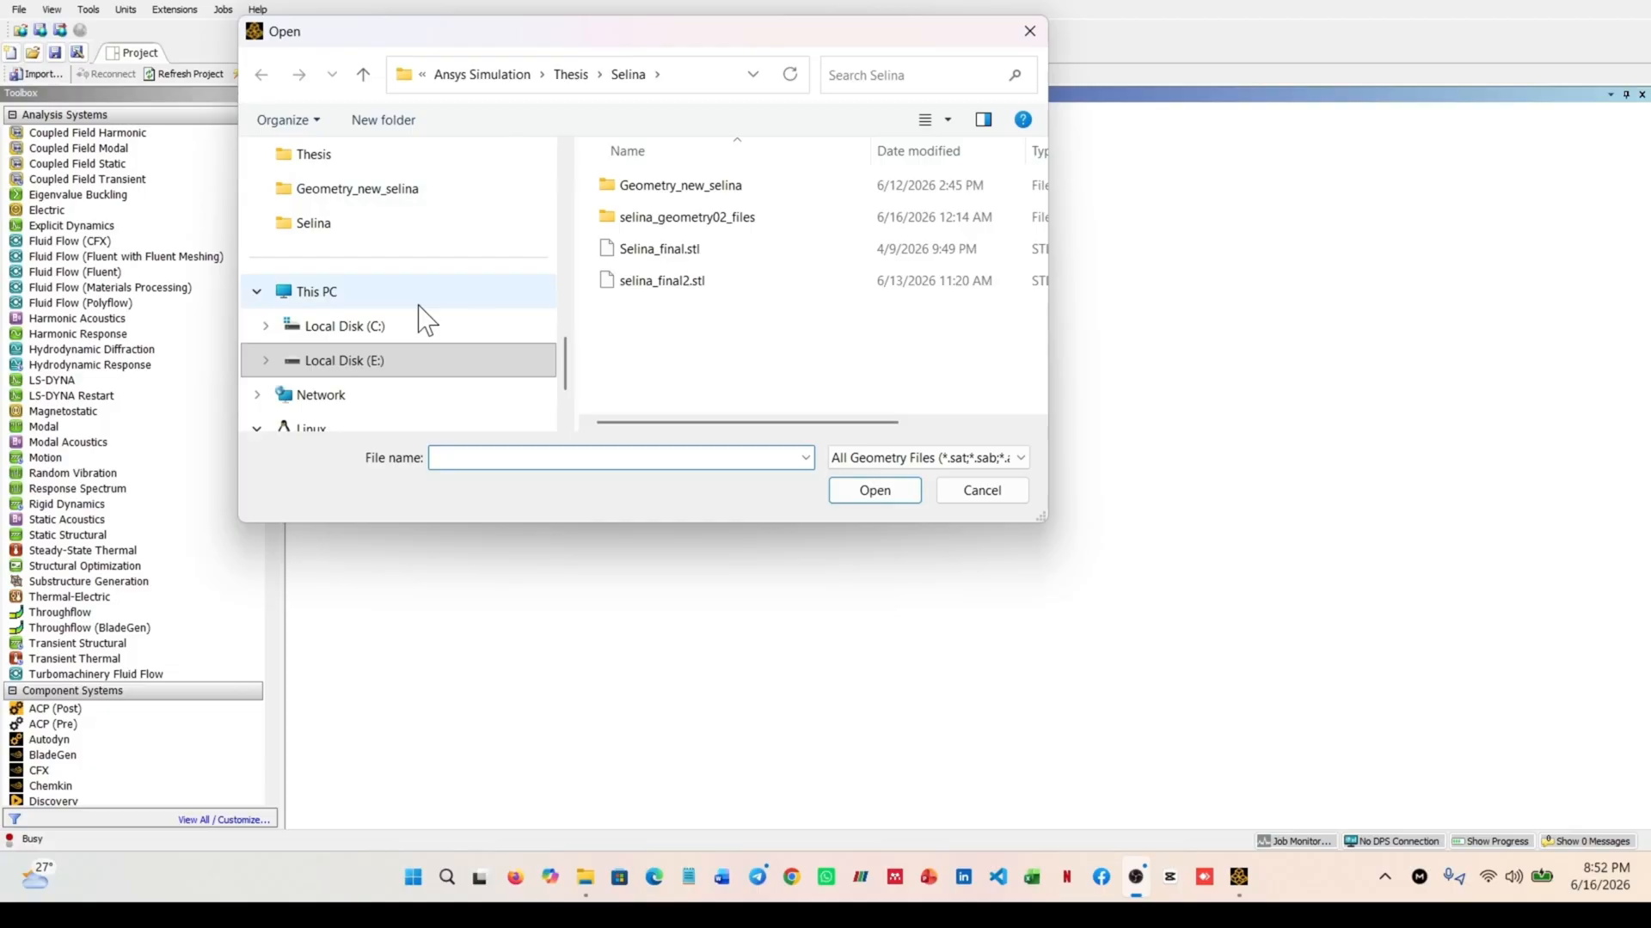
click(382, 361)
double_click(674, 215)
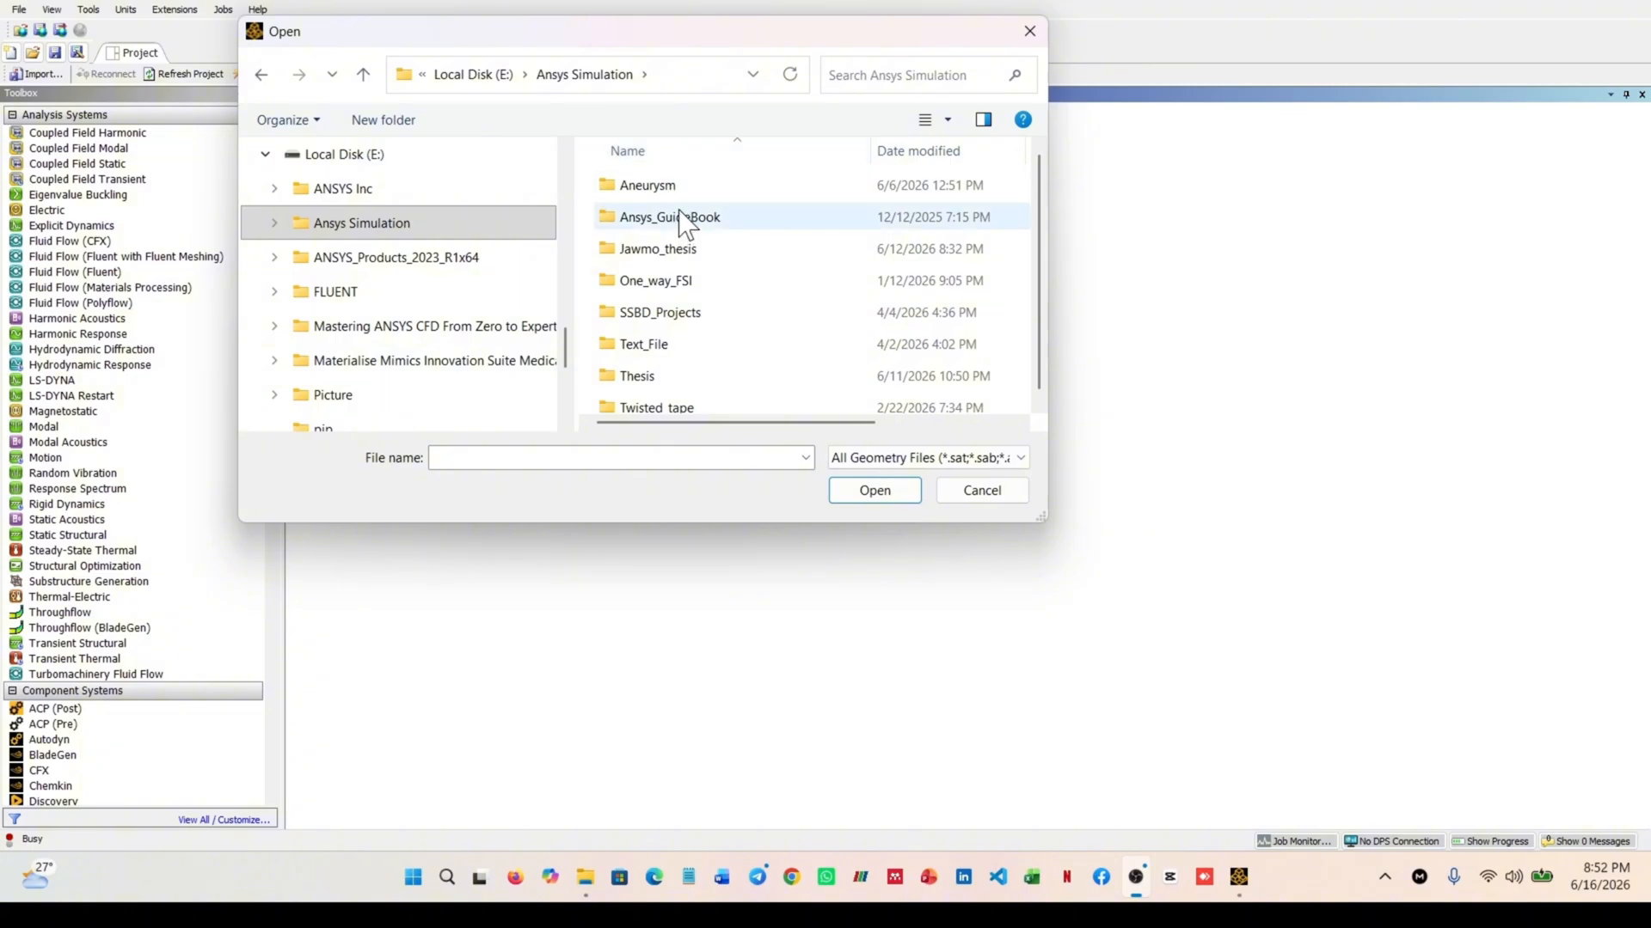
double_click(679, 185)
double_click(686, 185)
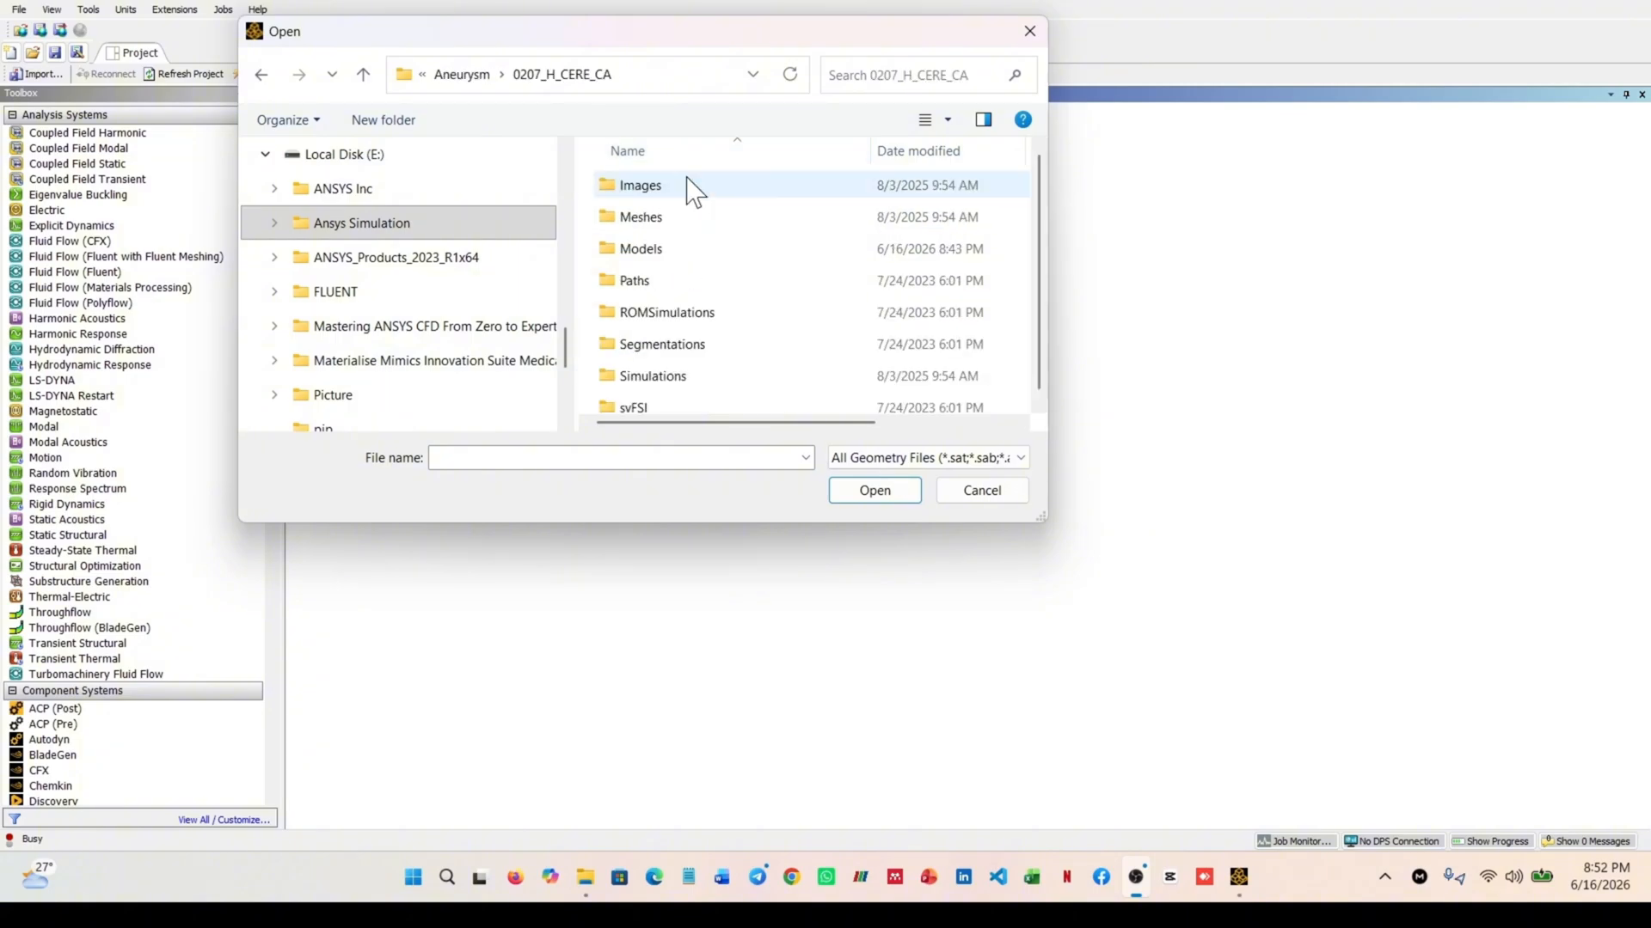
double_click(679, 248)
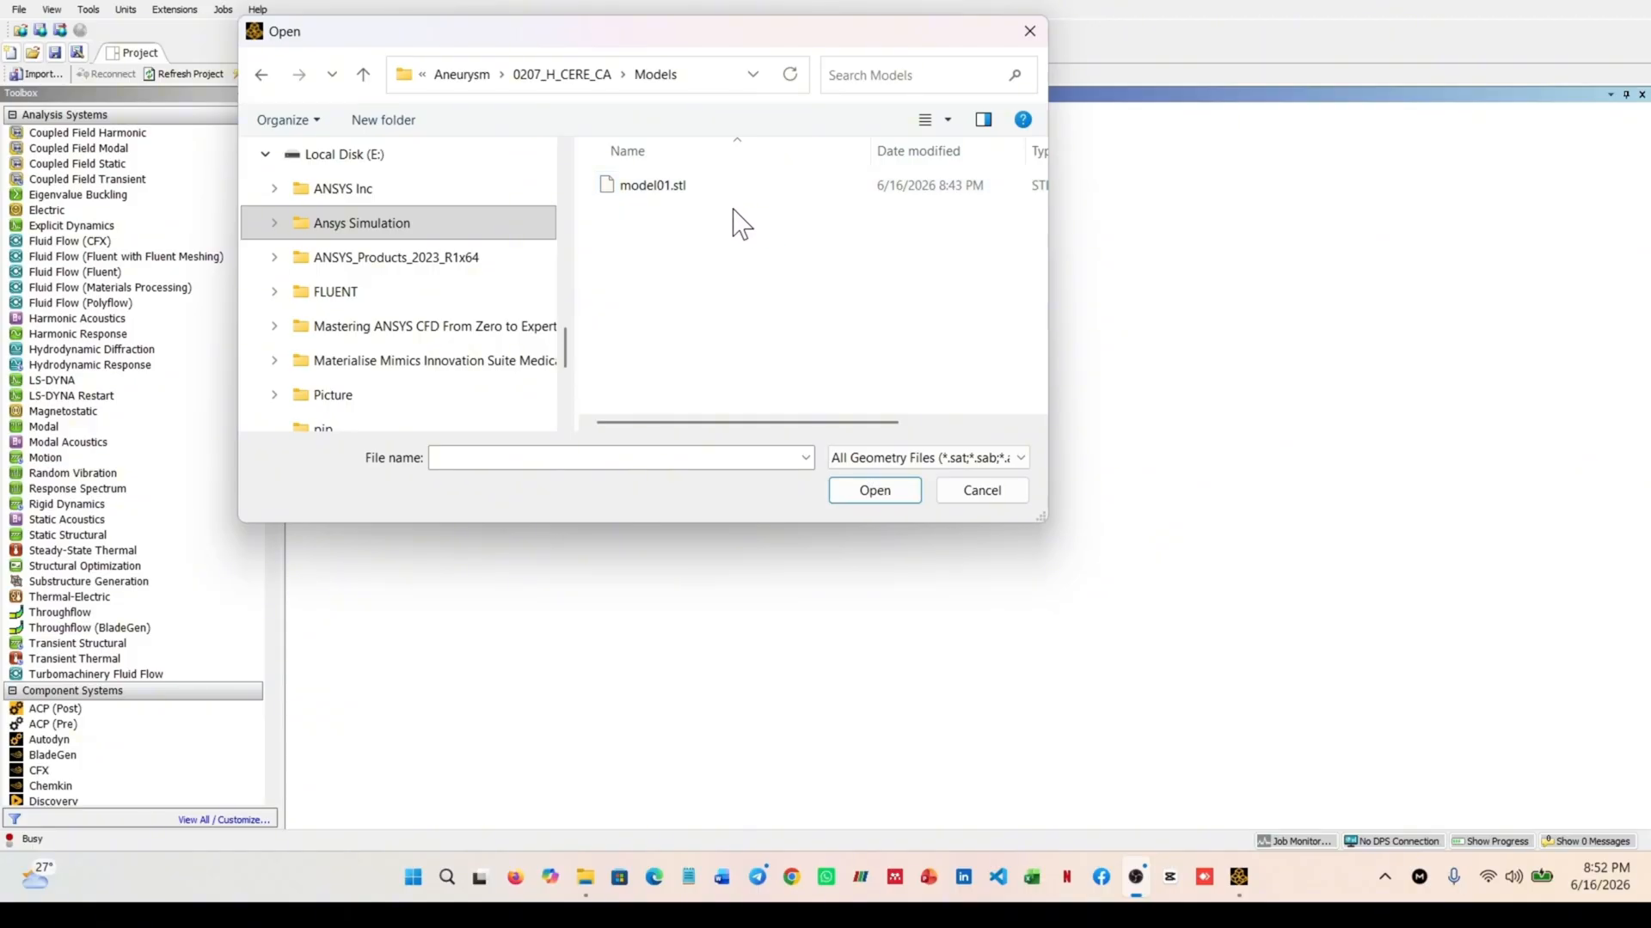
click(704, 187)
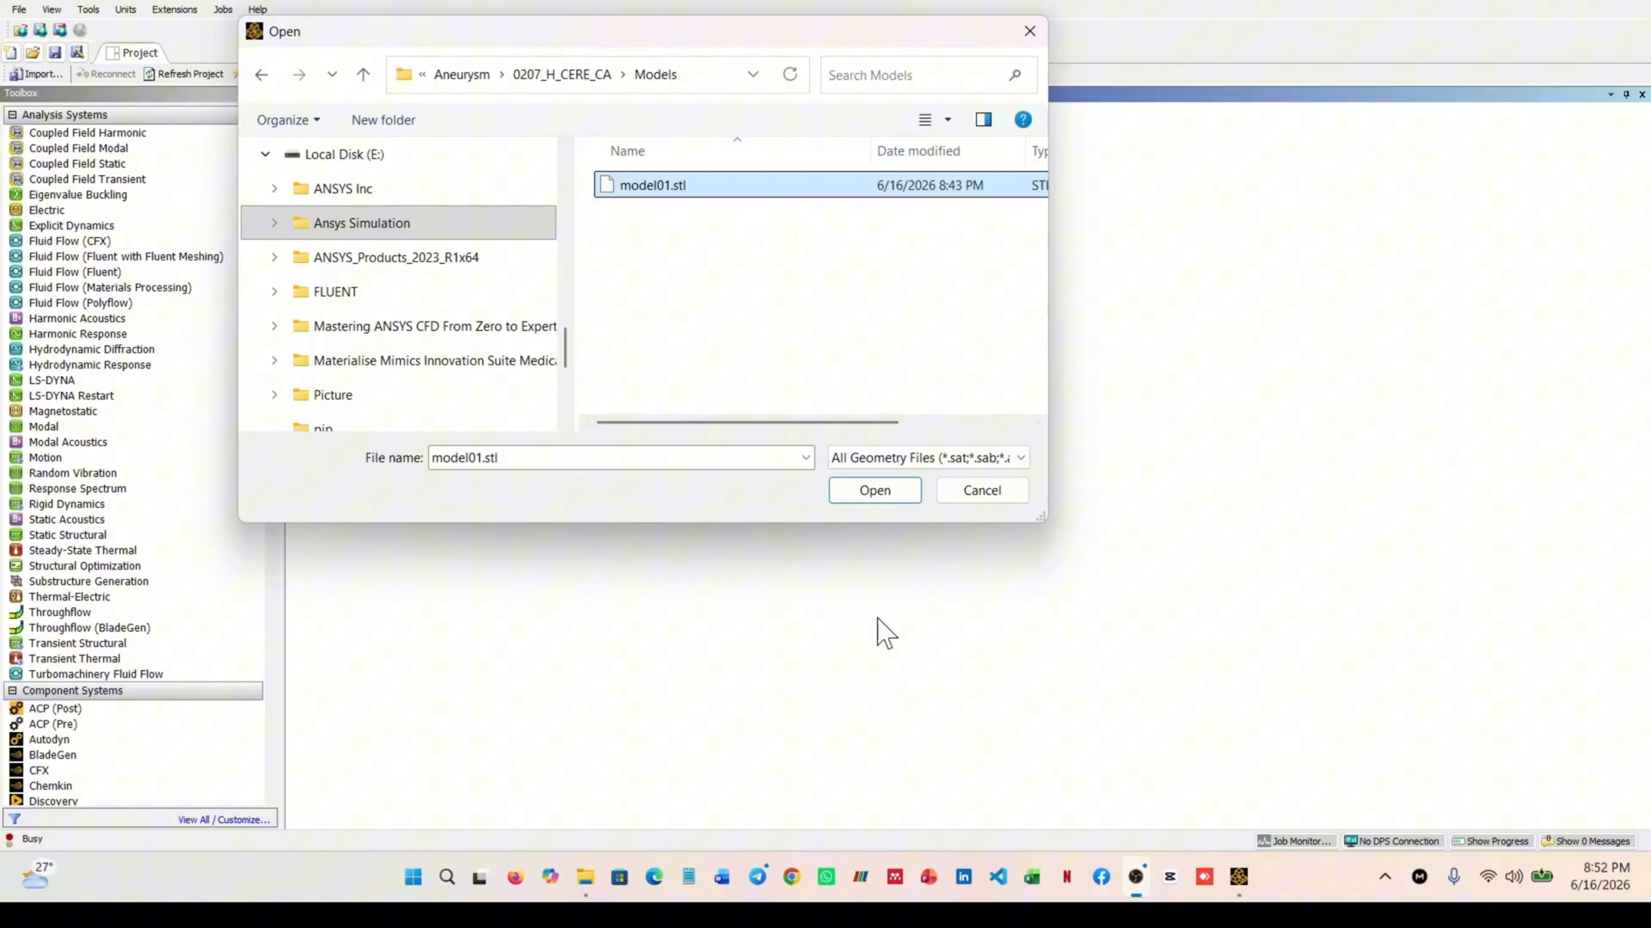
click(874, 497)
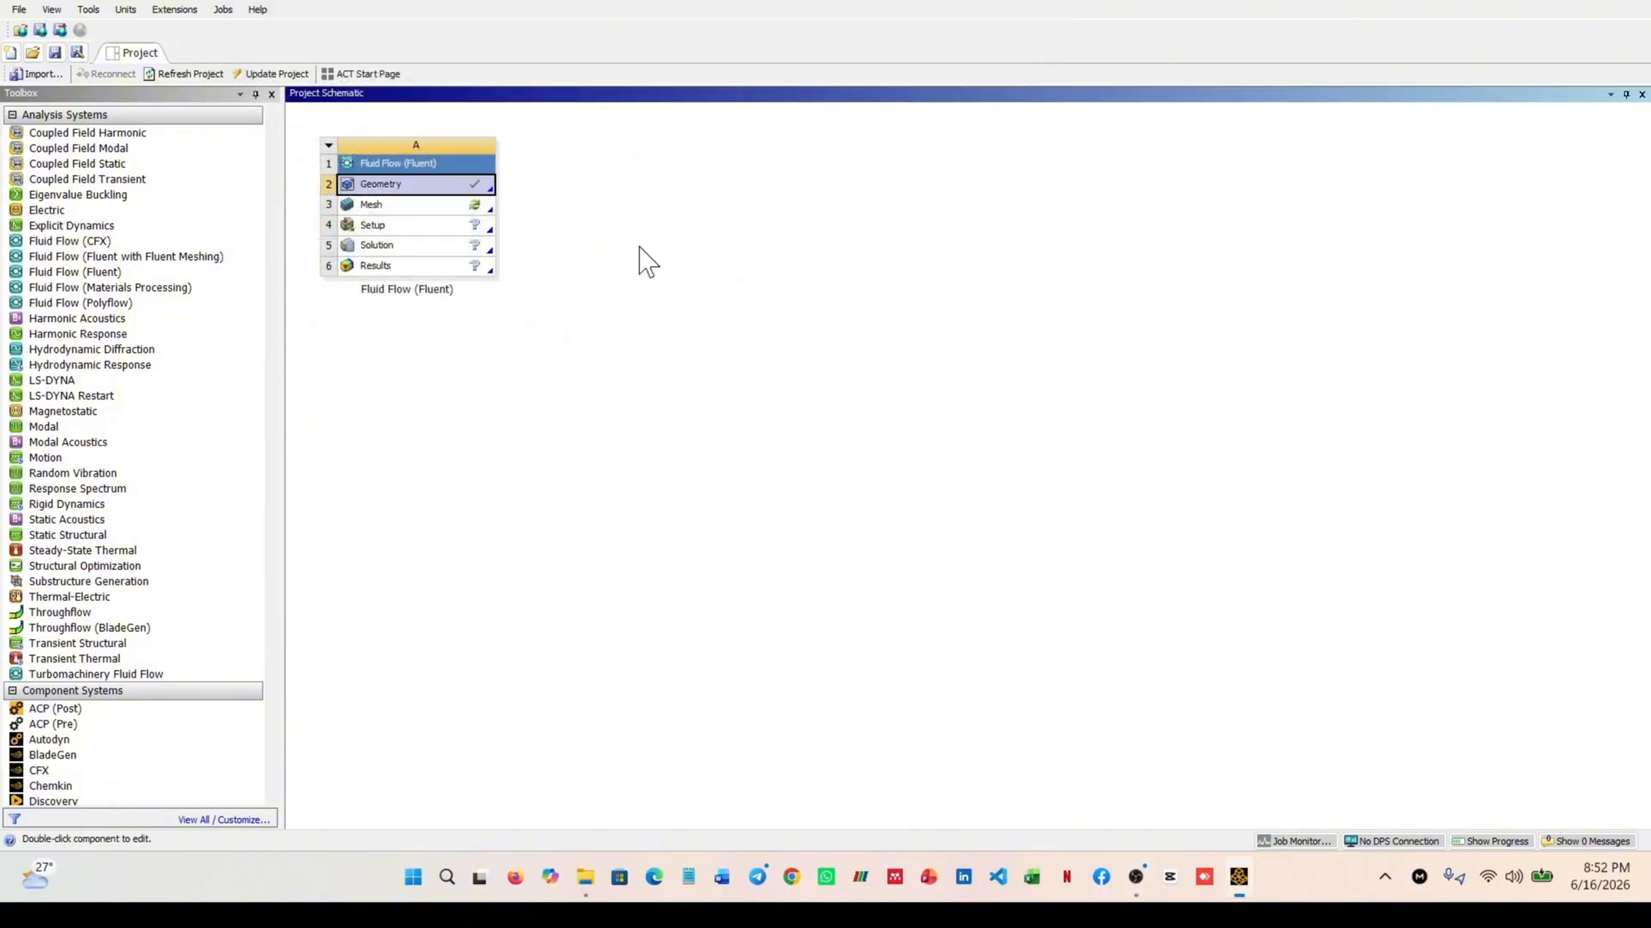
Open the imported geometry in SpaceClaim and inspect the faceted vessel body from several angles
double_click(418, 186)
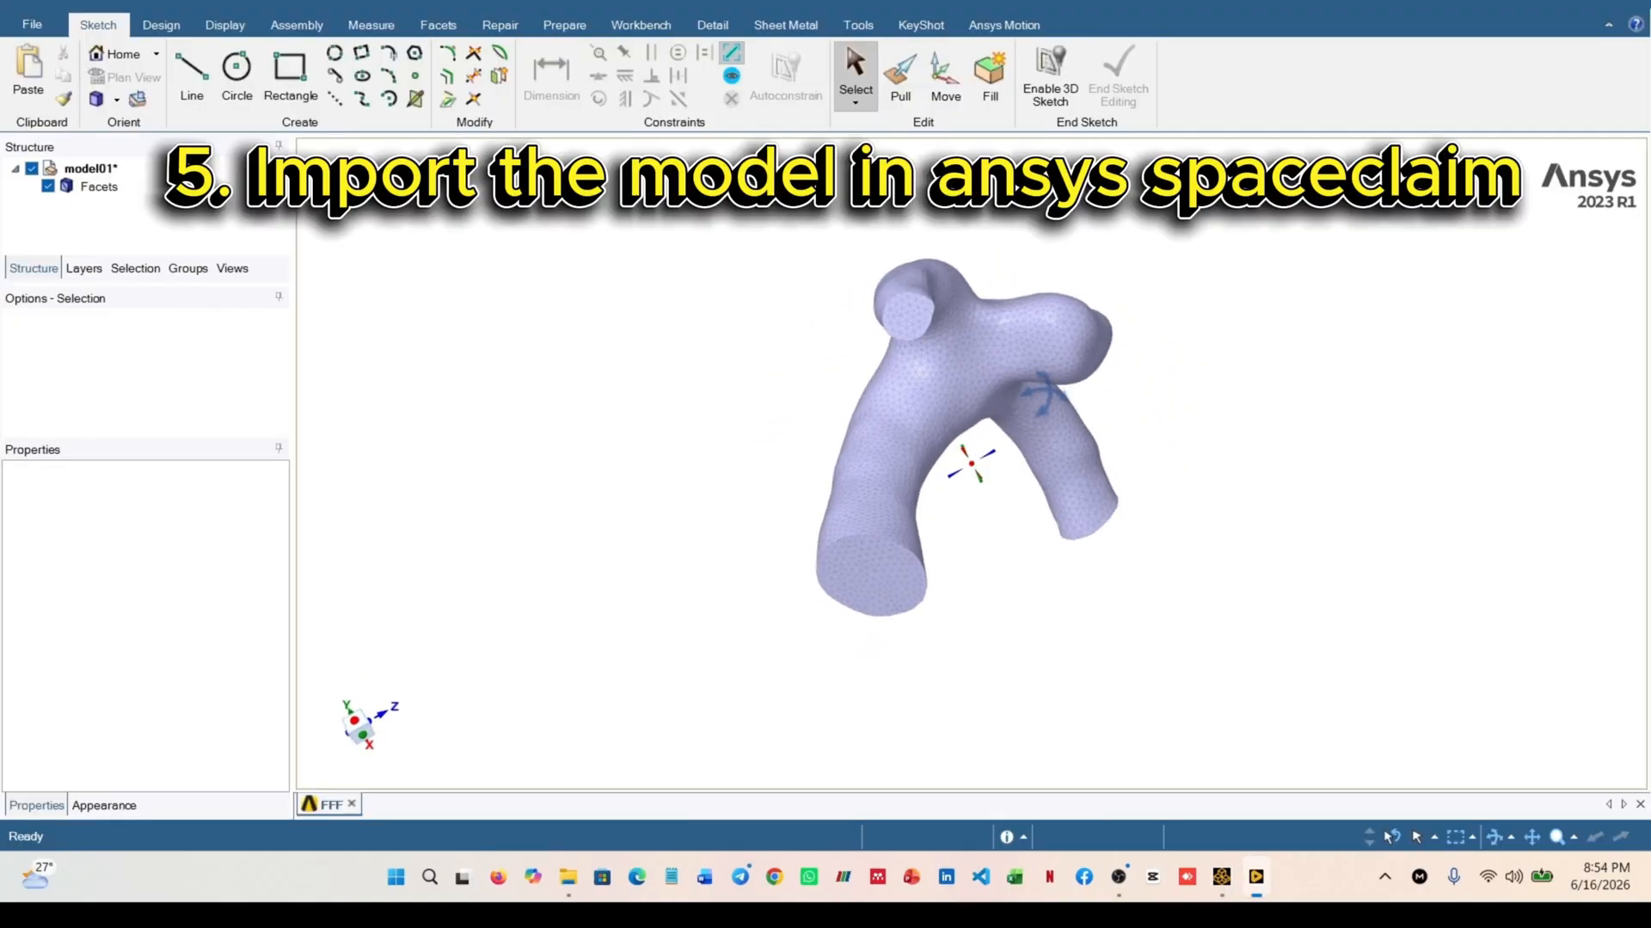
middle_drag(911, 482, 800, 384)
scroll(853, 406, up, 3)
scroll(854, 405, down, 1)
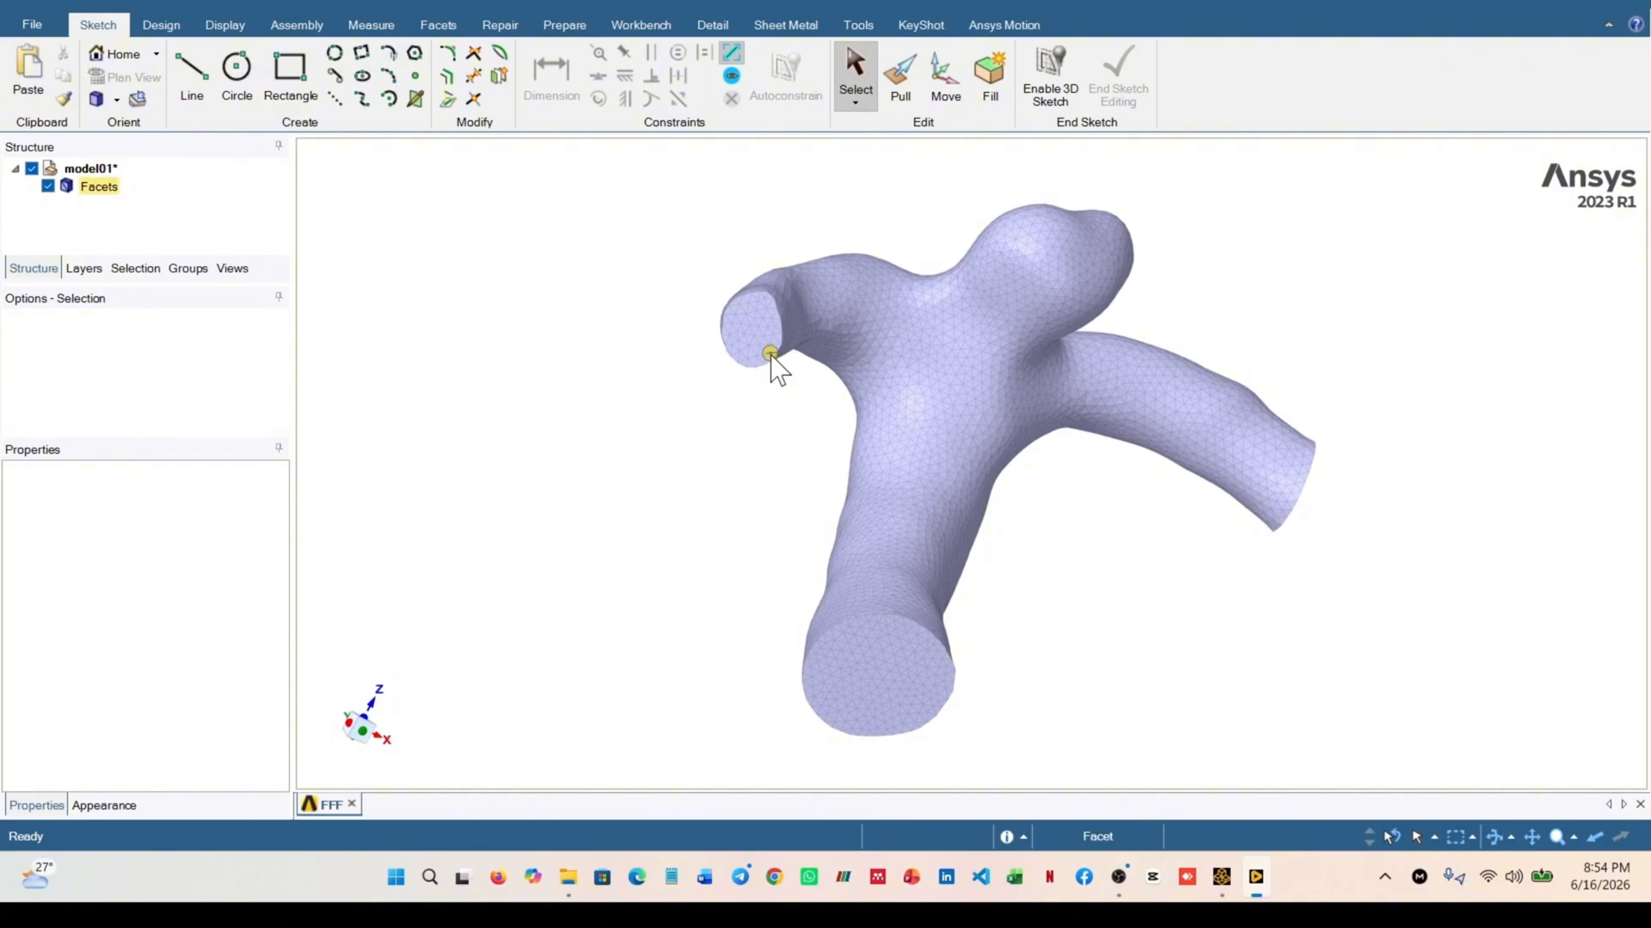
mouse_move(727, 416)
middle_down()
mouse_move(735, 365)
mouse_move(692, 385)
mouse_move(698, 406)
middle_up()
scroll(698, 391, up, 1)
scroll(698, 391, down, 2)
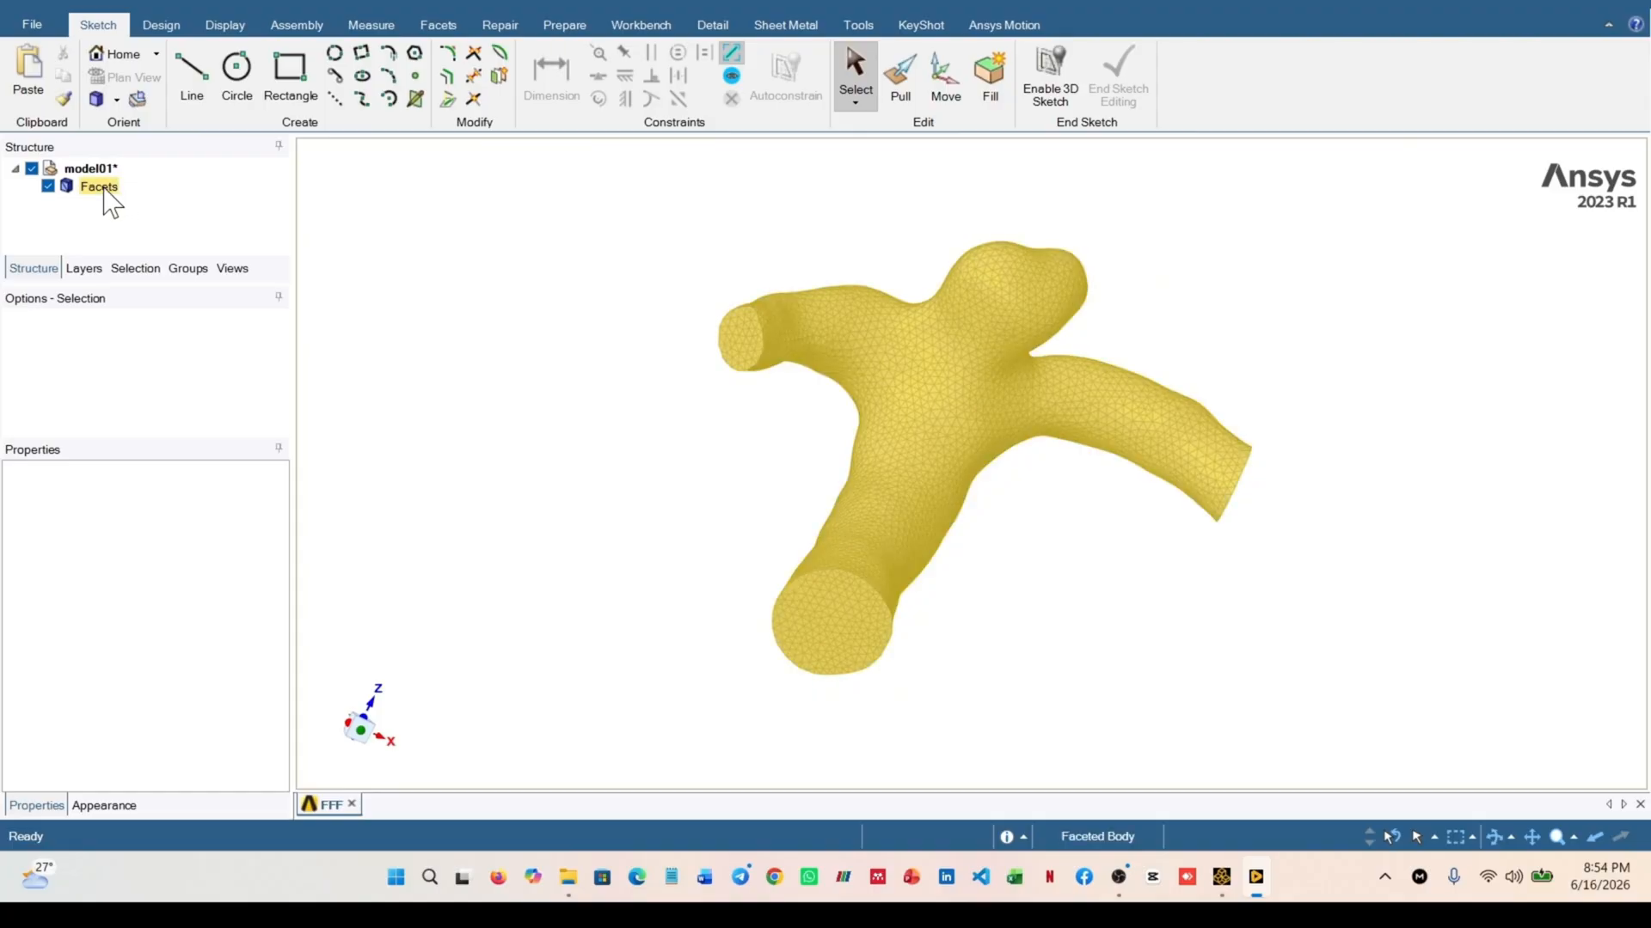
scroll(851, 422, up, 2)
scroll(845, 391, down, 1)
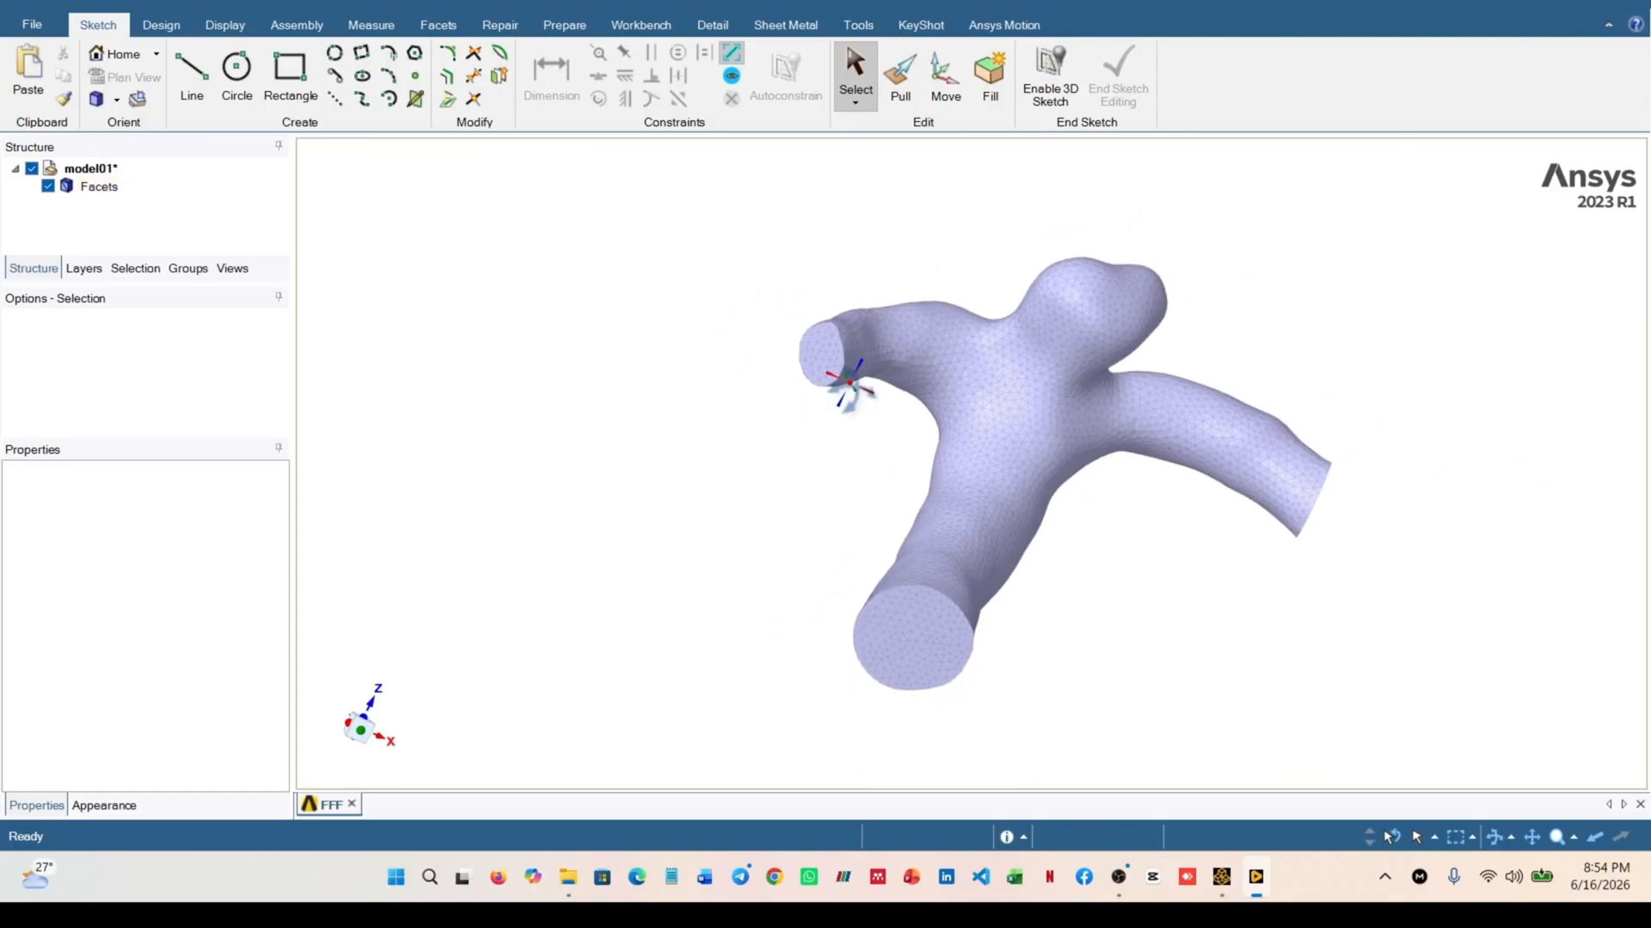
middle_drag(848, 387, 866, 398)
scroll(838, 361, up, 4)
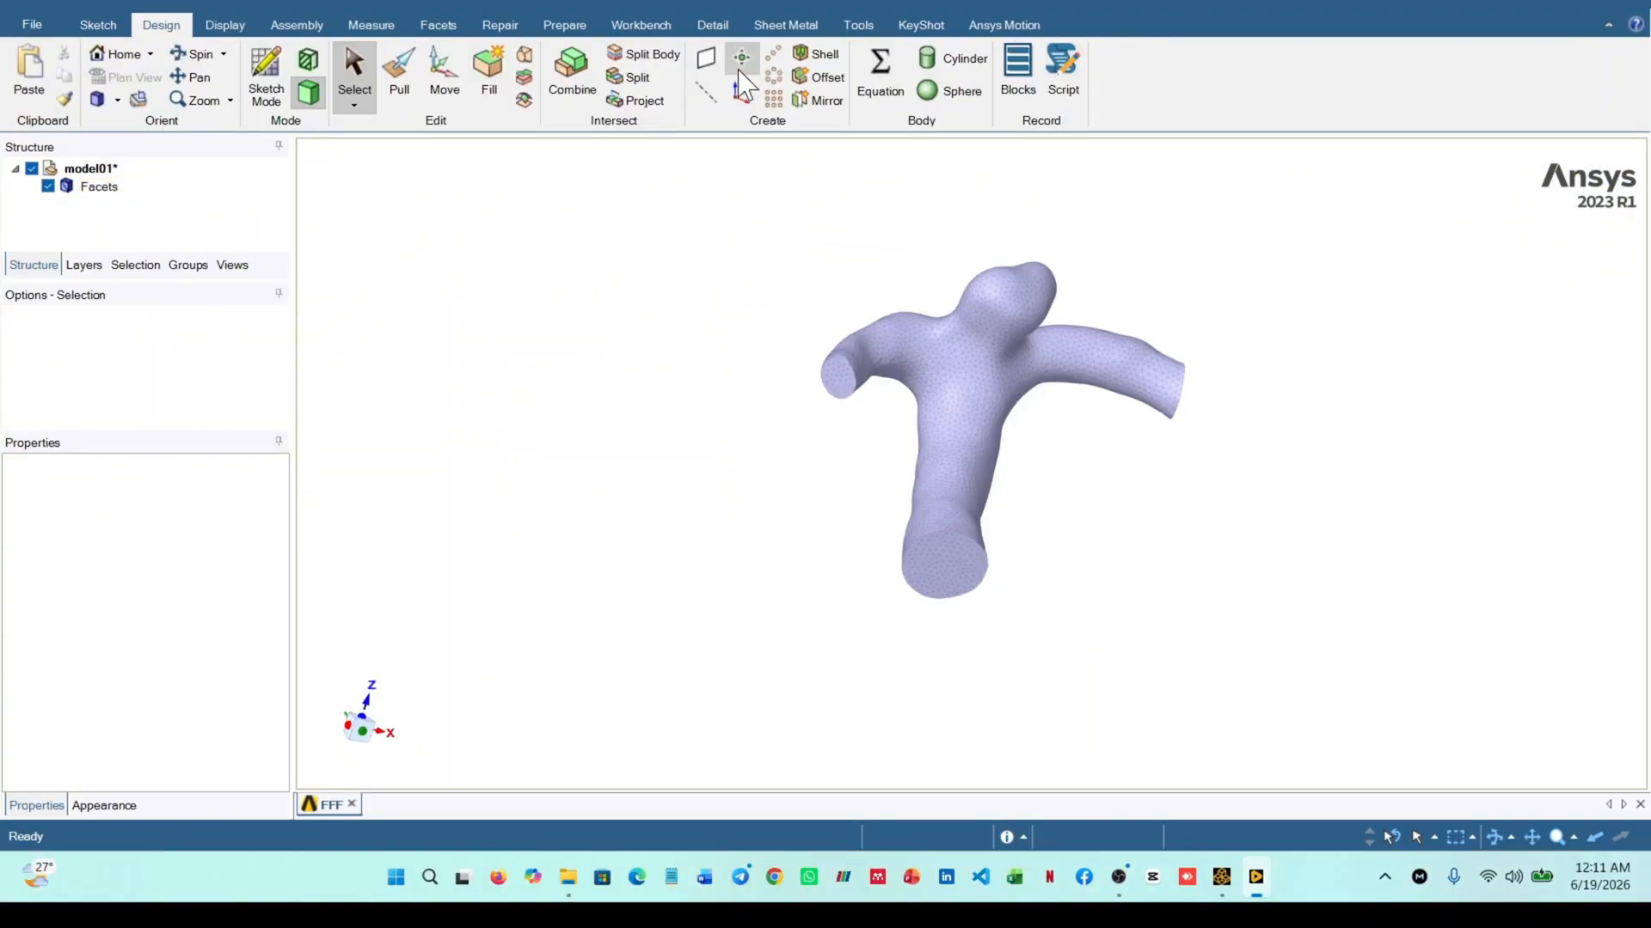
Create a reference plane on the flat end face of each of the three vessel branches
click(706, 58)
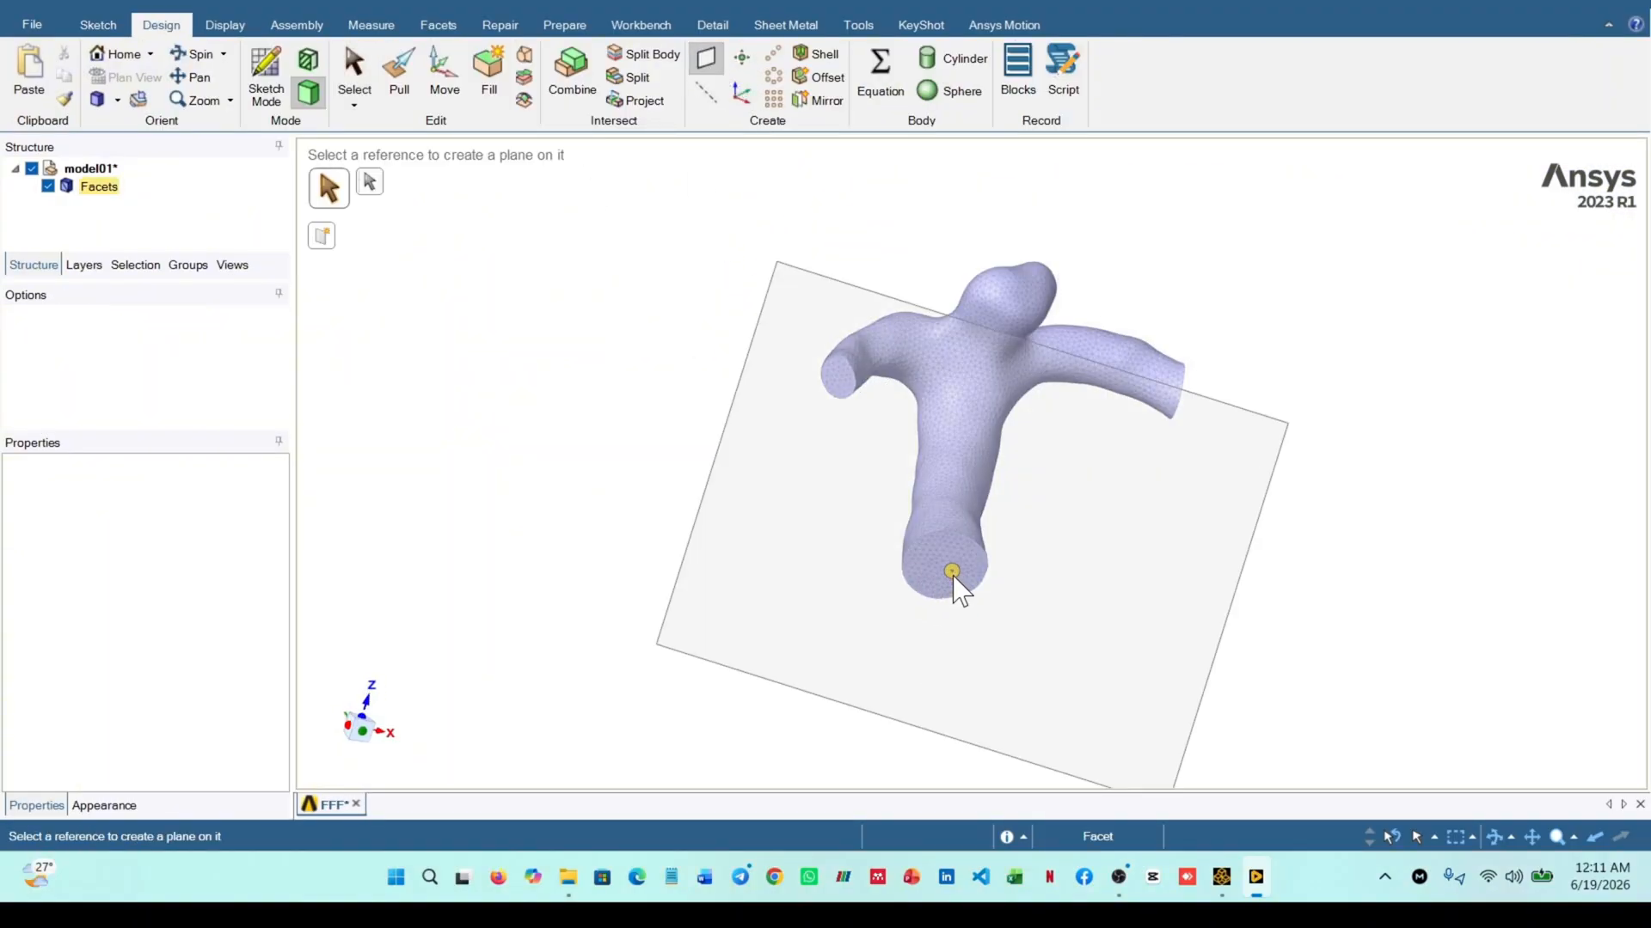
click(952, 585)
middle_drag(722, 490, 900, 434)
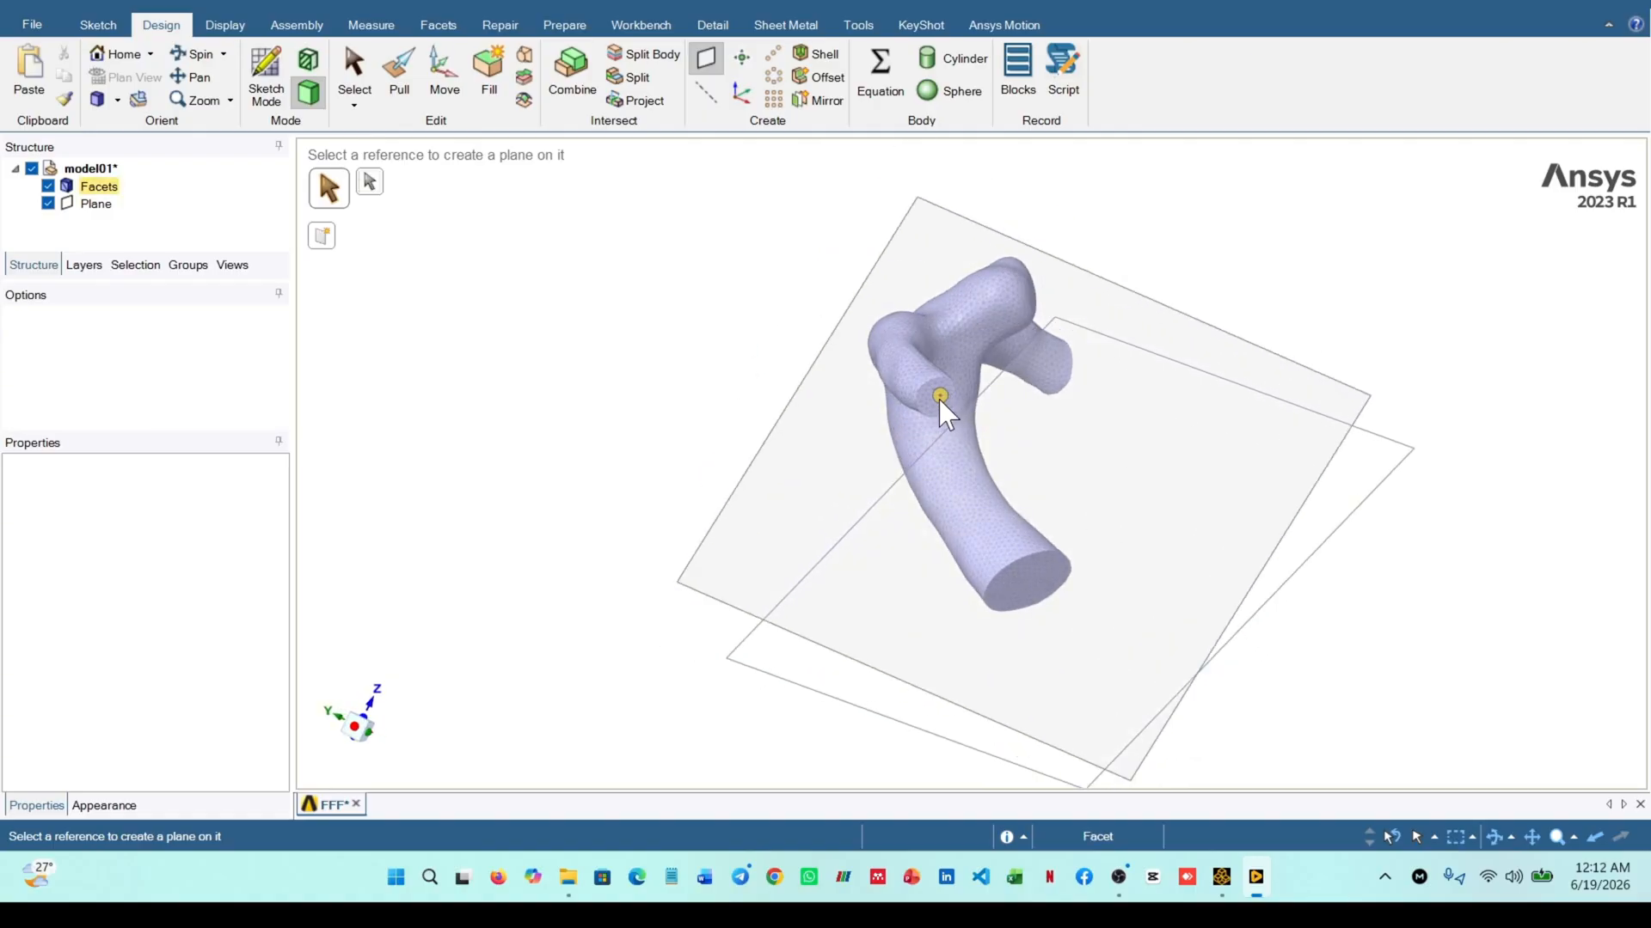
click(983, 472)
middle_drag(984, 472, 1180, 443)
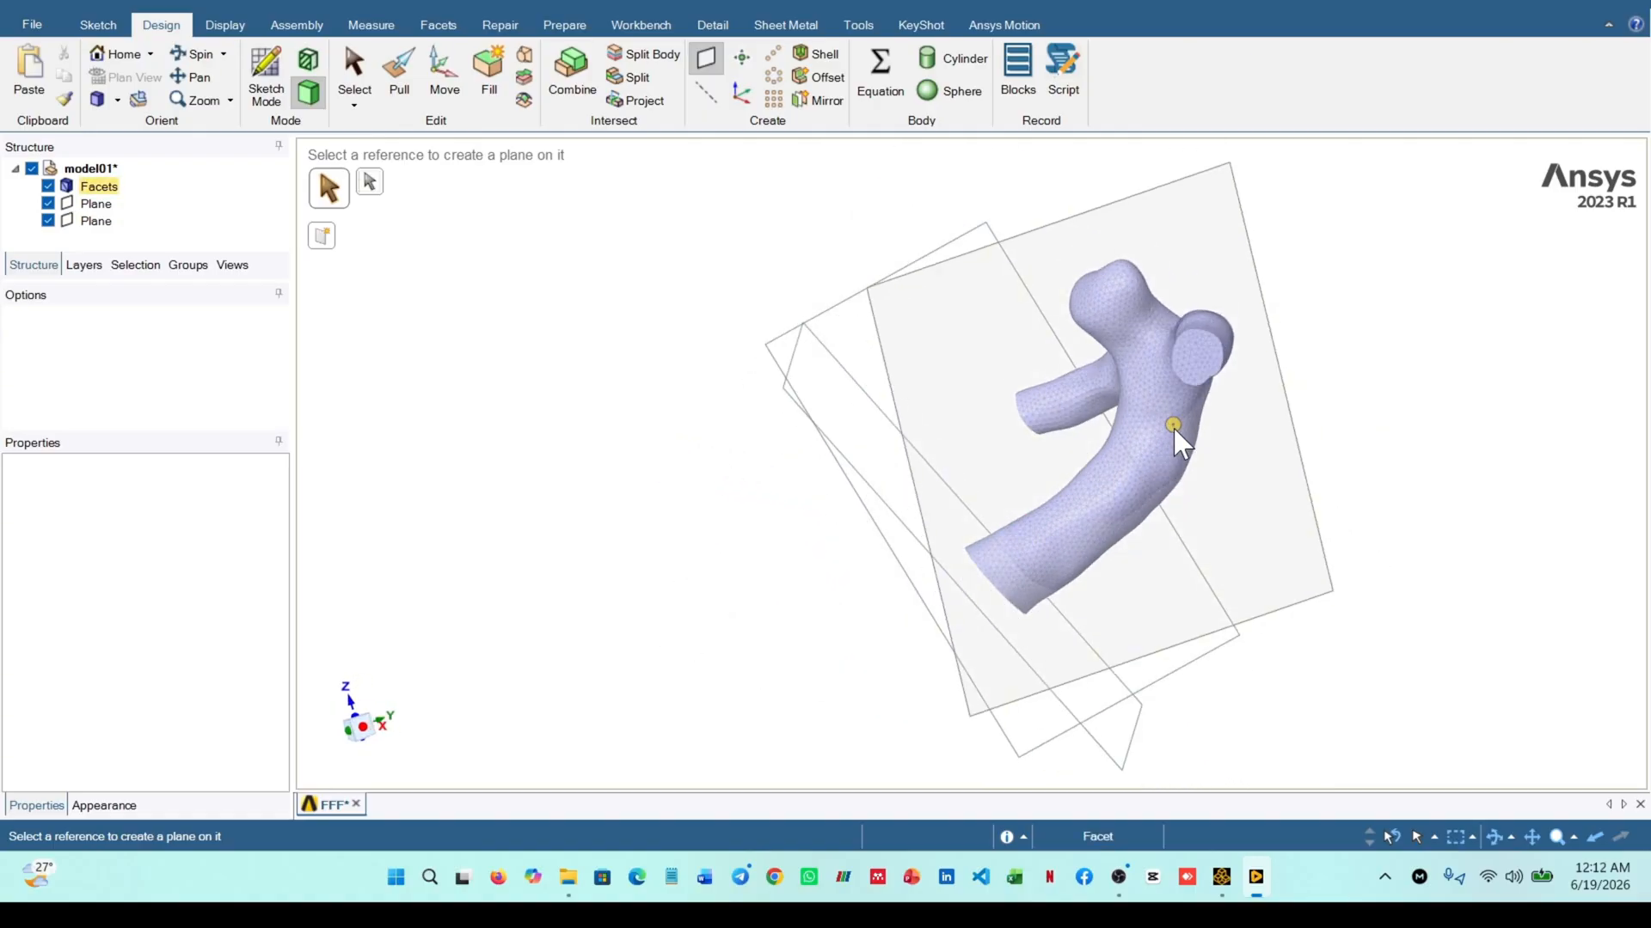
click(1215, 369)
middle_drag(1215, 369, 1009, 556)
Hide the three reference planes so that only the faceted vessel body is shown
scroll(1080, 551, up, 3)
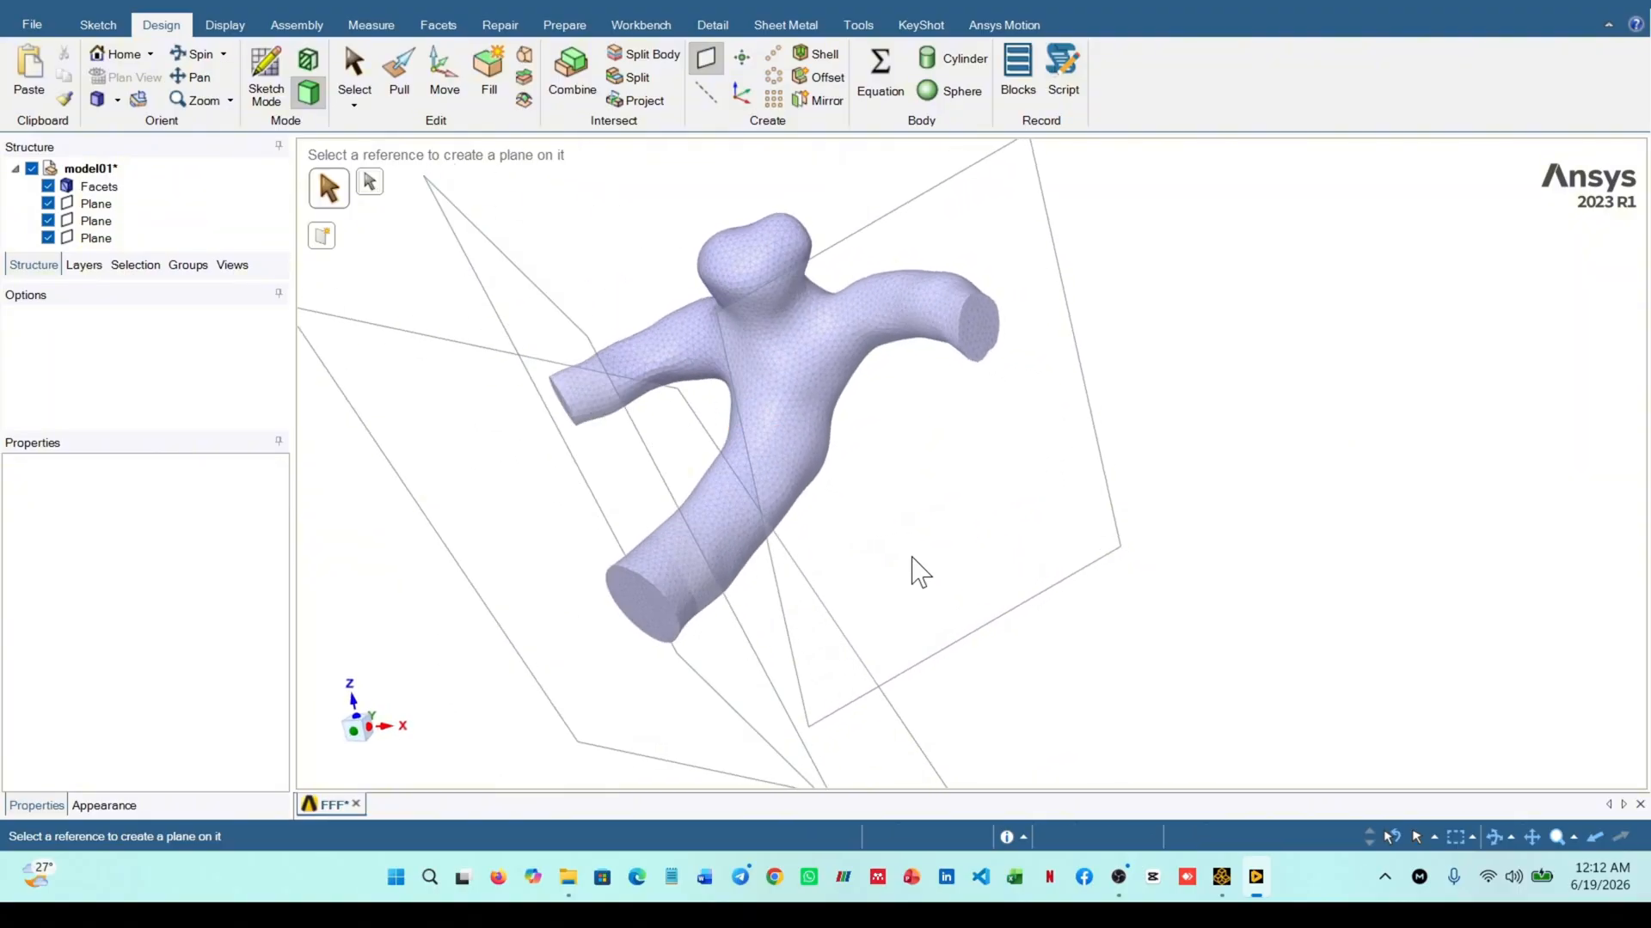
scroll(933, 471, down, 1)
scroll(1015, 359, up, 2)
scroll(761, 528, down, 1)
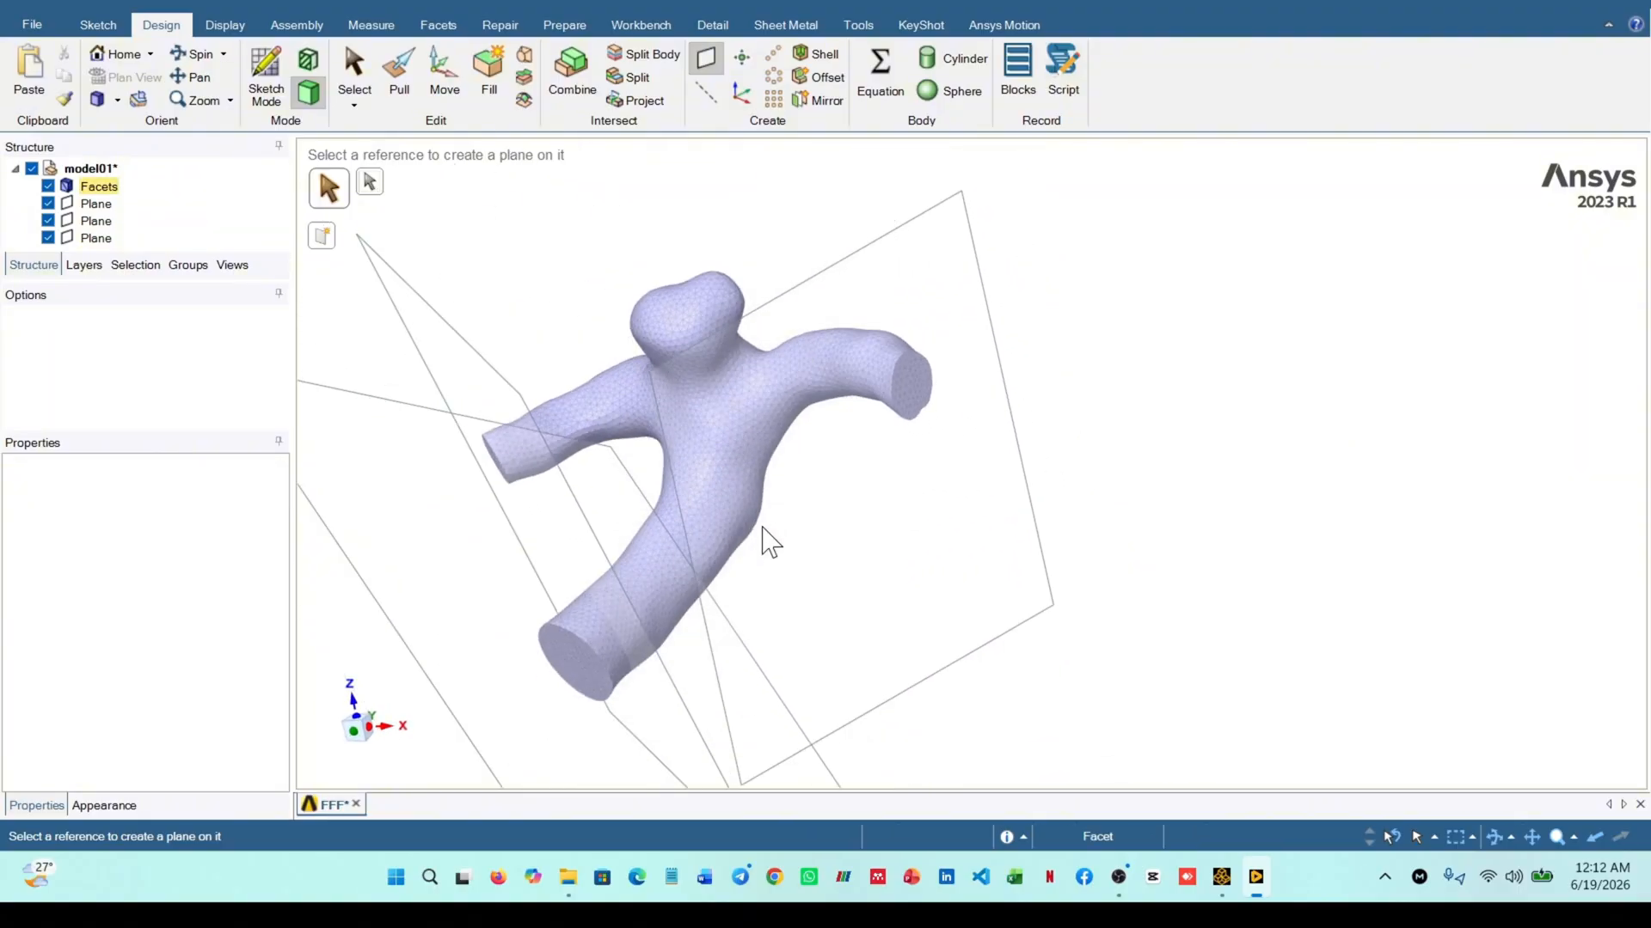
scroll(747, 474, down, 3)
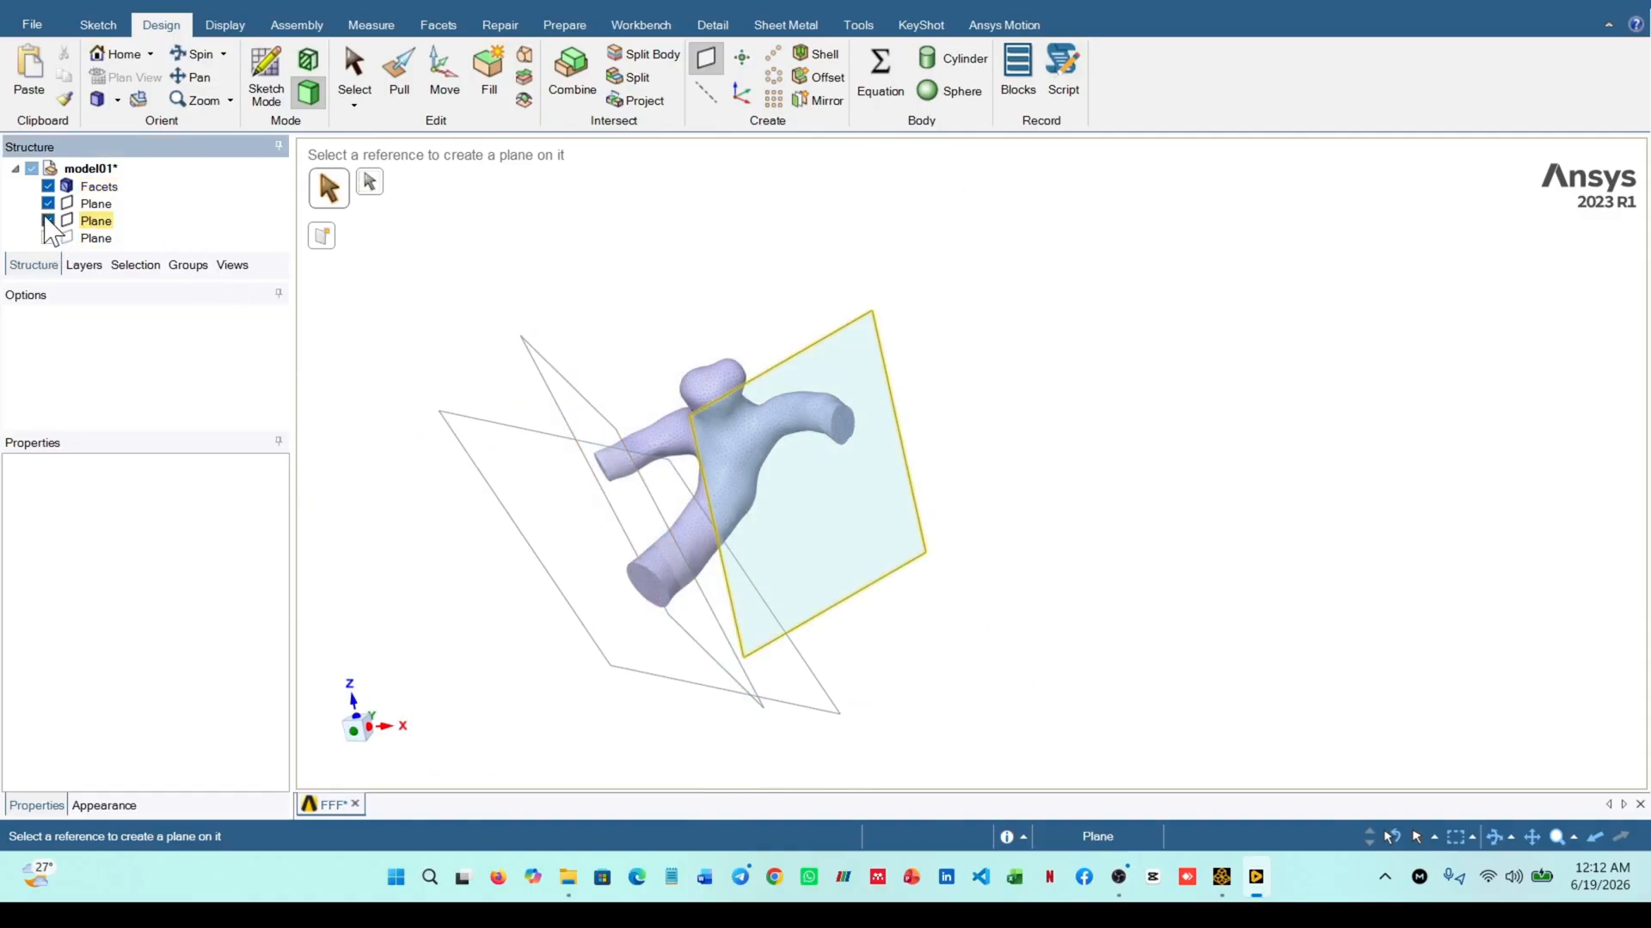
click(48, 237)
click(48, 220)
click(49, 203)
scroll(764, 455, down, 2)
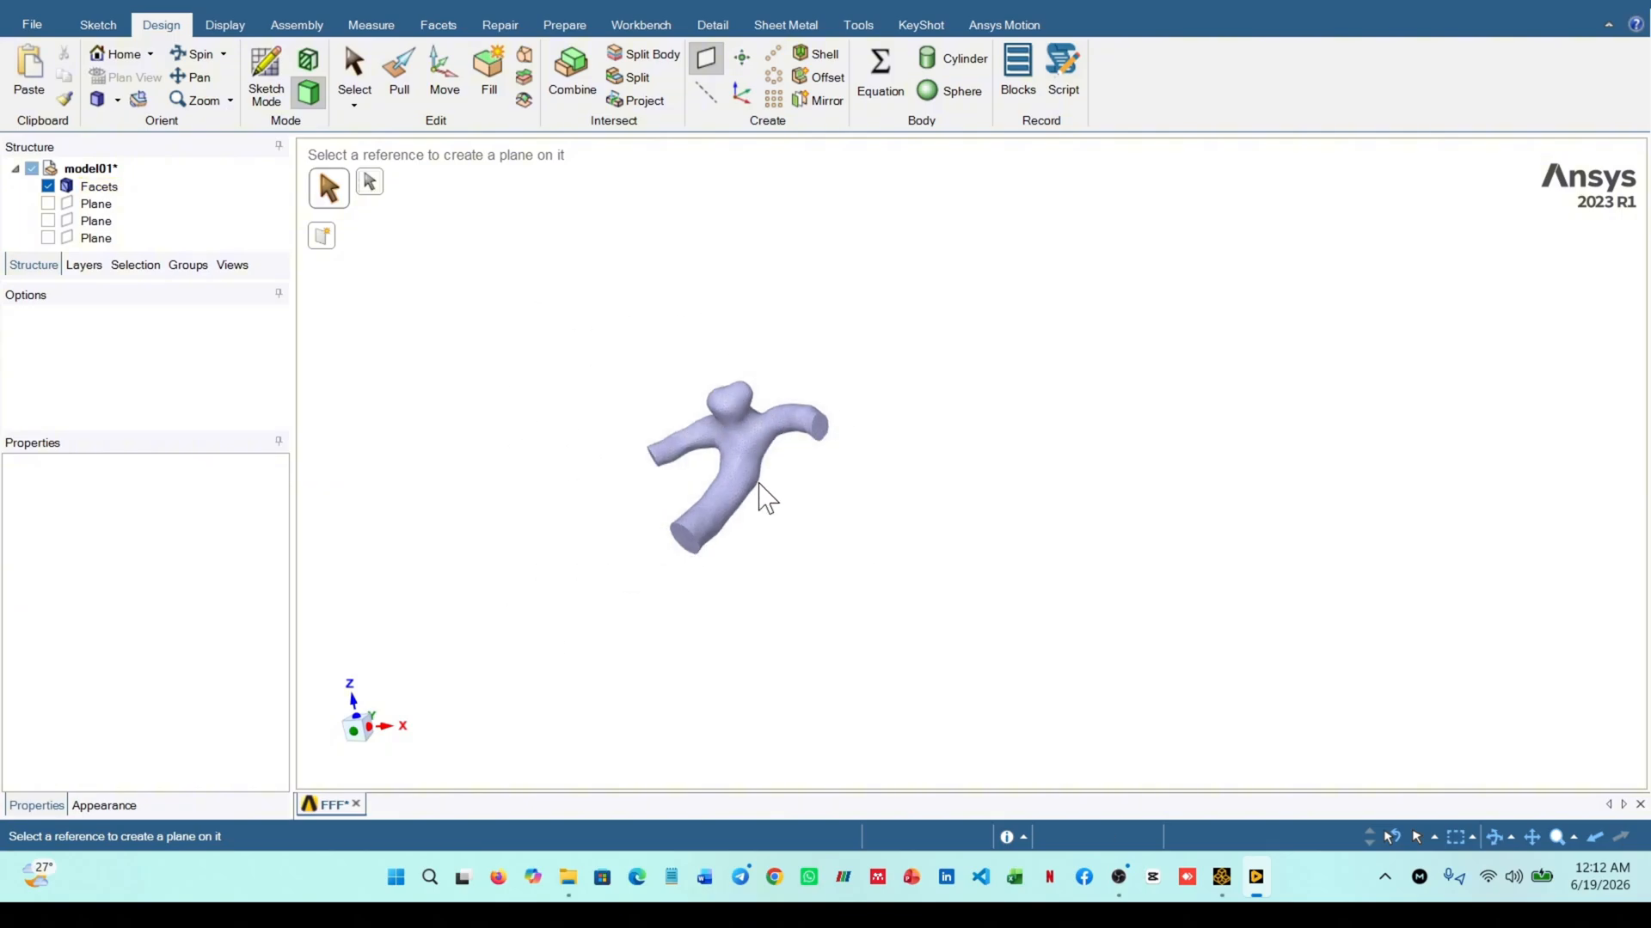
scroll(728, 502, up, 6)
middle_drag(676, 496, 712, 477)
scroll(637, 446, down, 2)
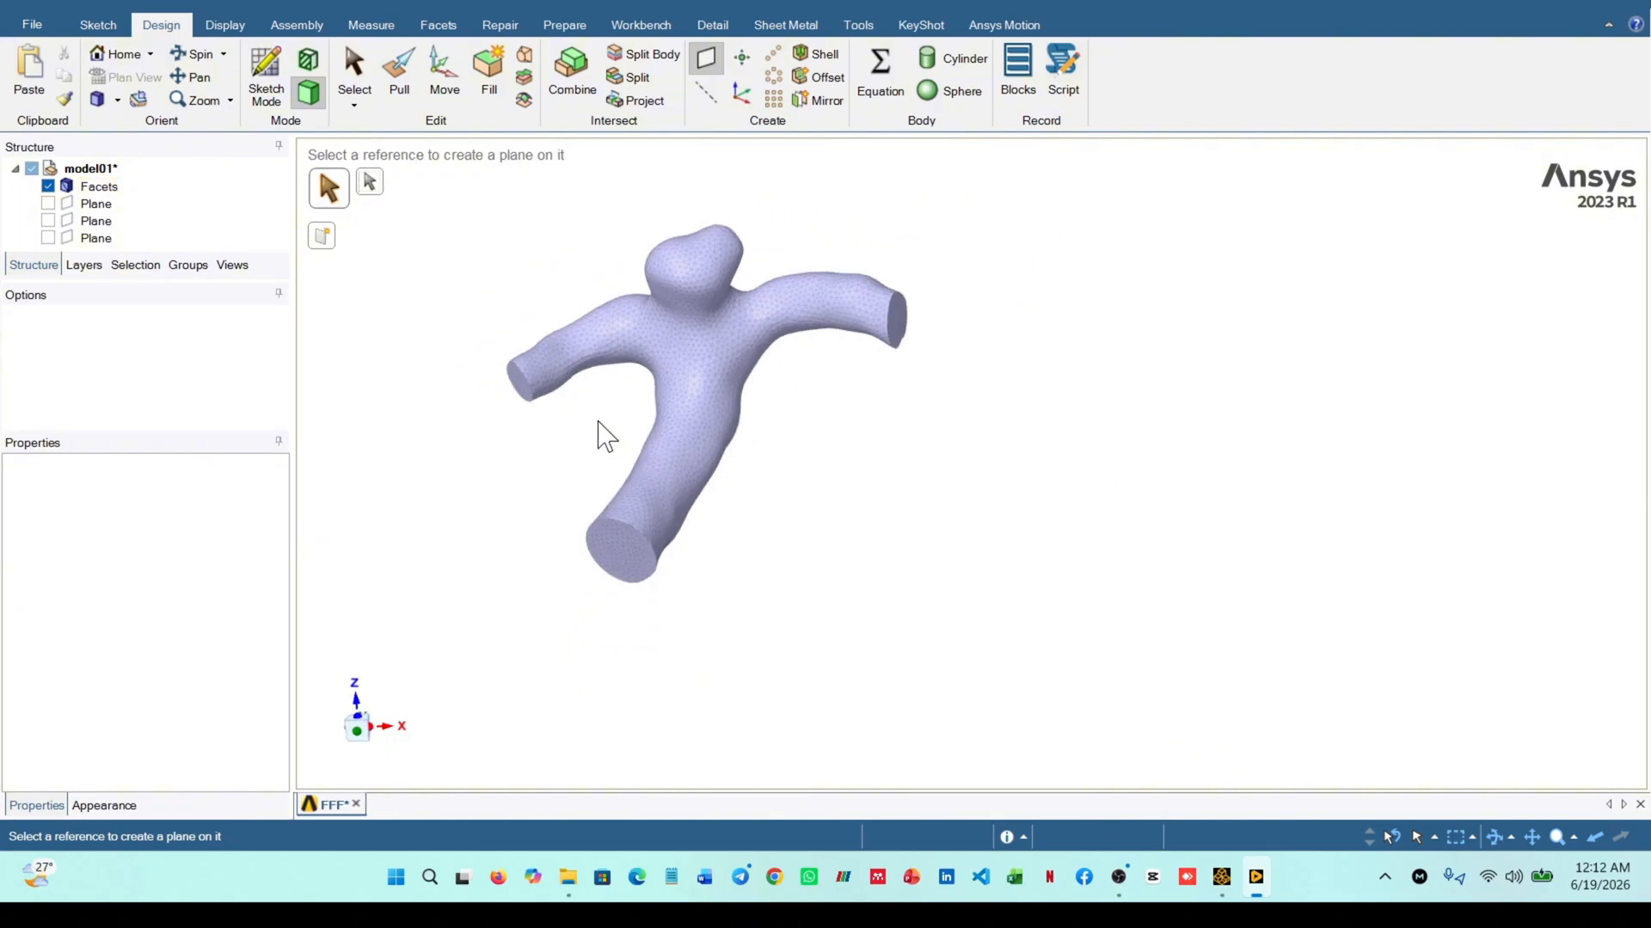
Select all facets of the flat end cap on the narrow side branch nearest the aneurysm's curved arm and delete them
click(351, 69)
scroll(514, 389, up, 5)
middle_drag(514, 389, 590, 398)
scroll(498, 386, up, 3)
click(489, 371)
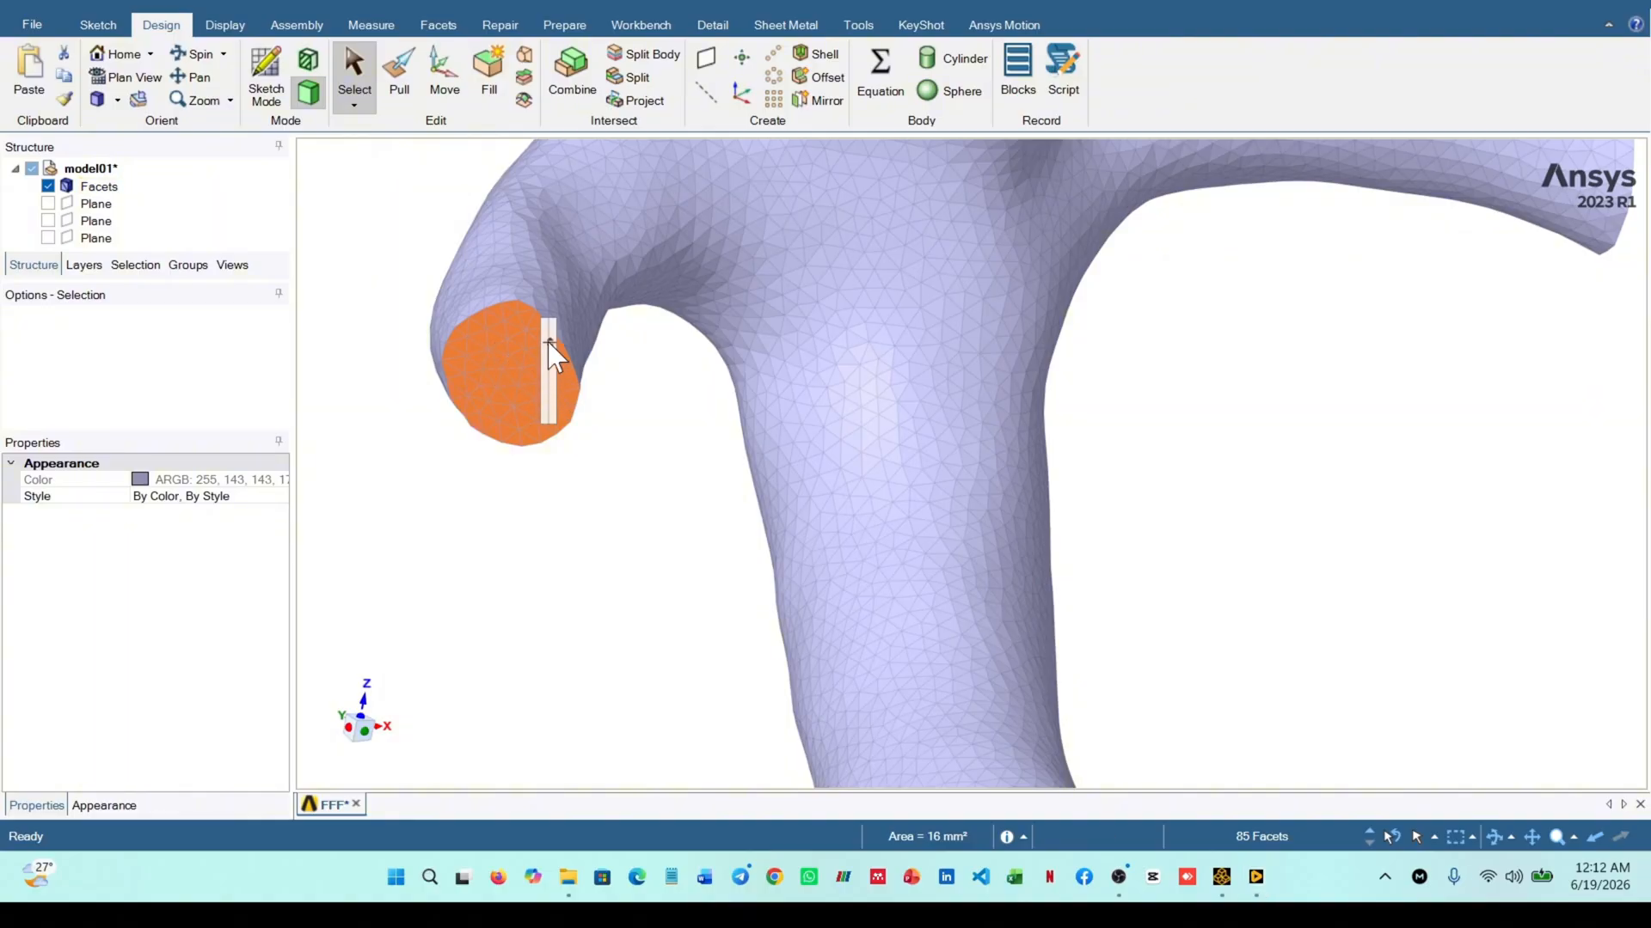
middle_drag(608, 472, 609, 430)
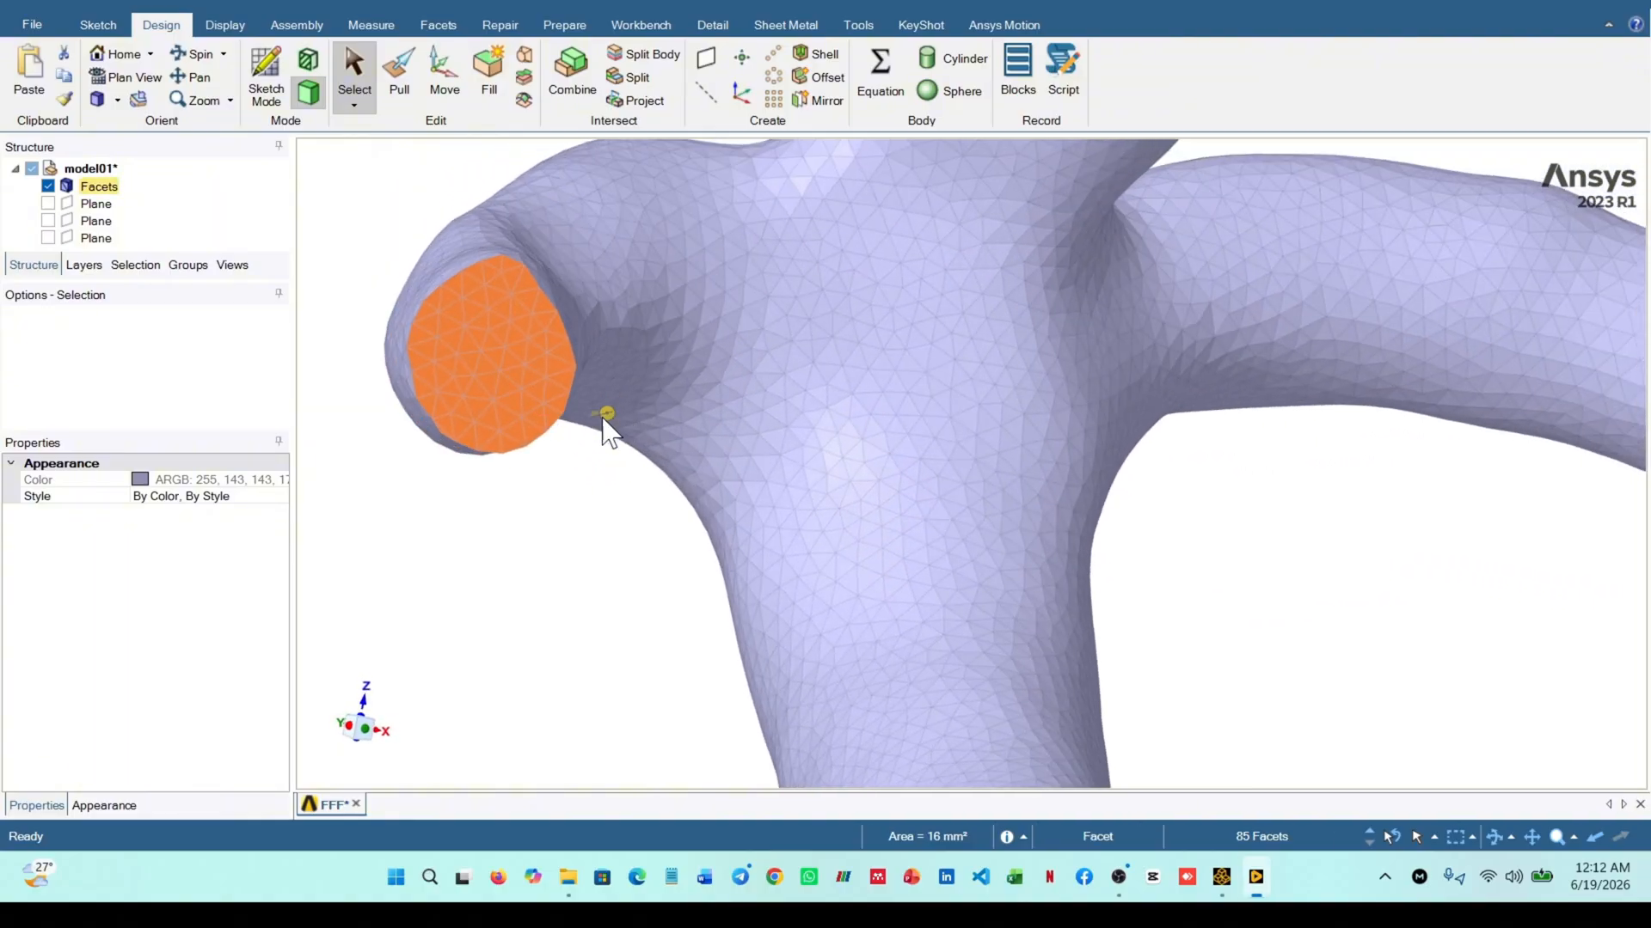
right_click(477, 350)
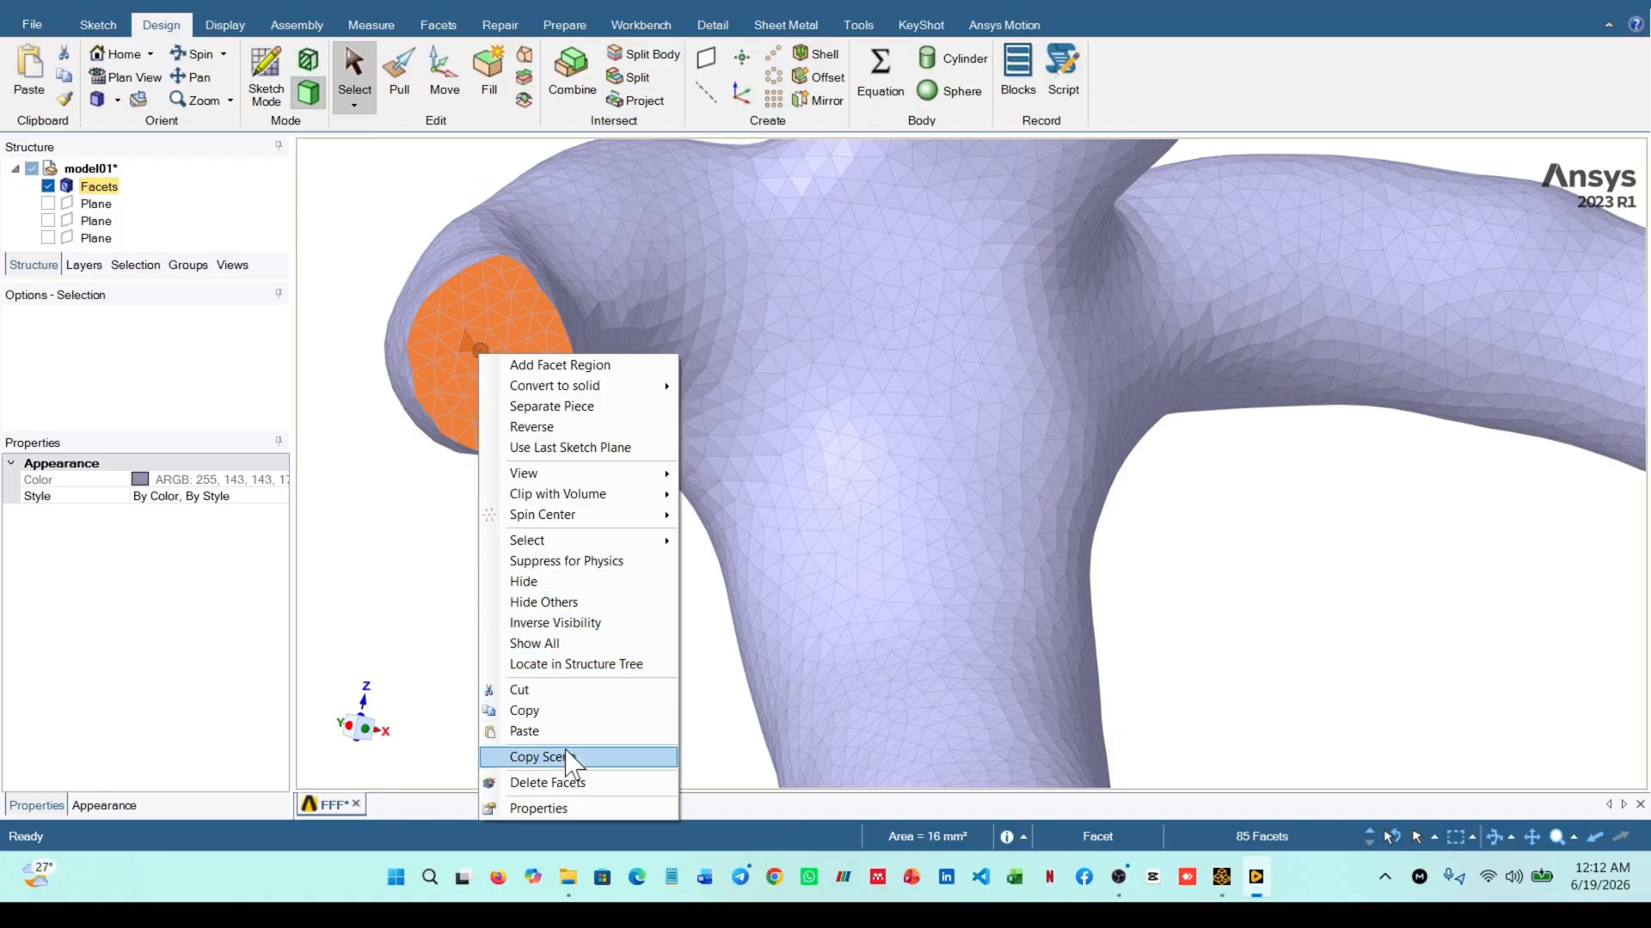
click(570, 781)
mouse_move(494, 462)
middle_down()
mouse_move(592, 484)
mouse_move(571, 498)
mouse_move(479, 482)
mouse_move(505, 450)
mouse_move(579, 482)
mouse_move(380, 472)
mouse_move(637, 481)
mouse_move(512, 474)
middle_up()
scroll(556, 472, down, 10)
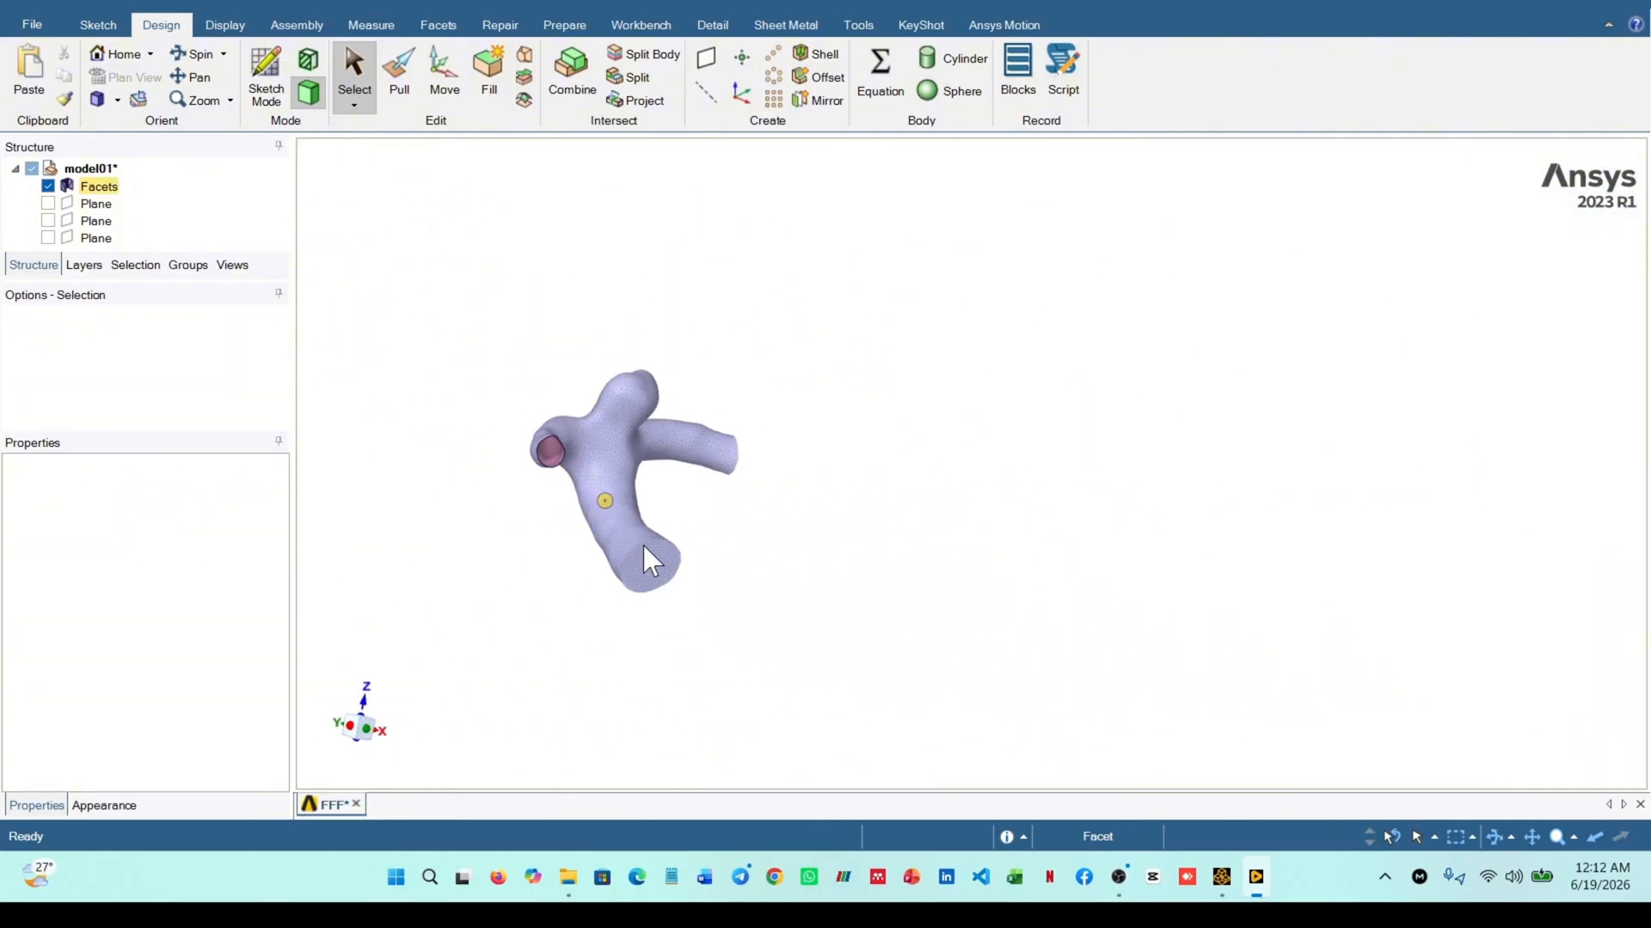
Select all facets of the flat end cap on the widest vessel branch and delete them
scroll(651, 550, up, 6)
click(649, 585)
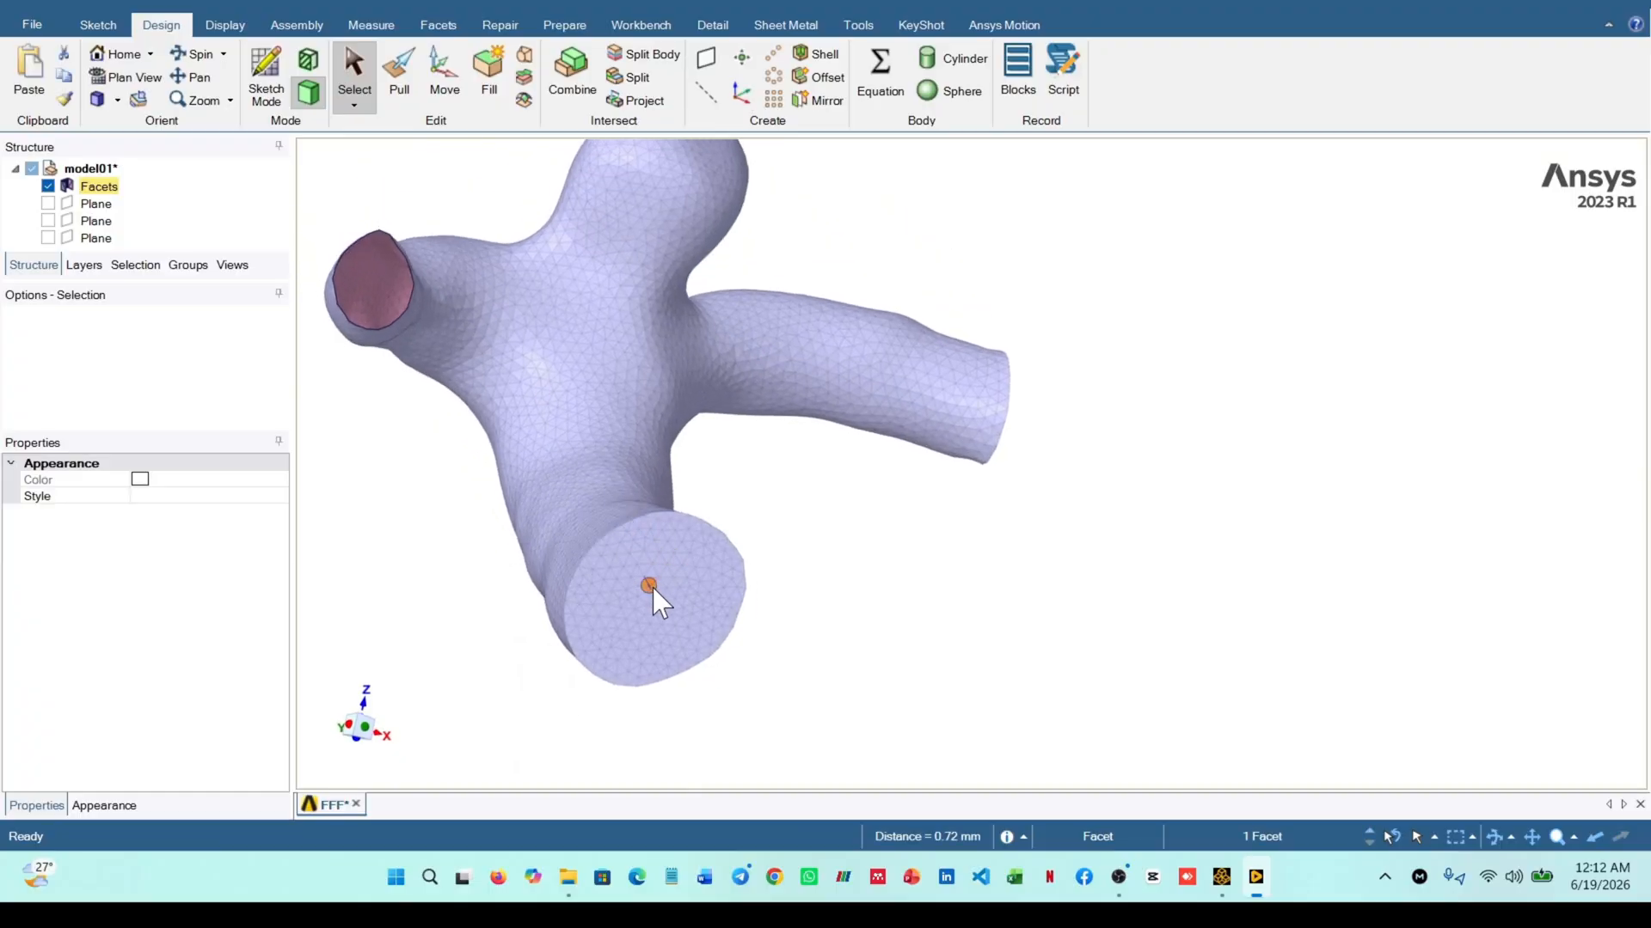
double_click(638, 597)
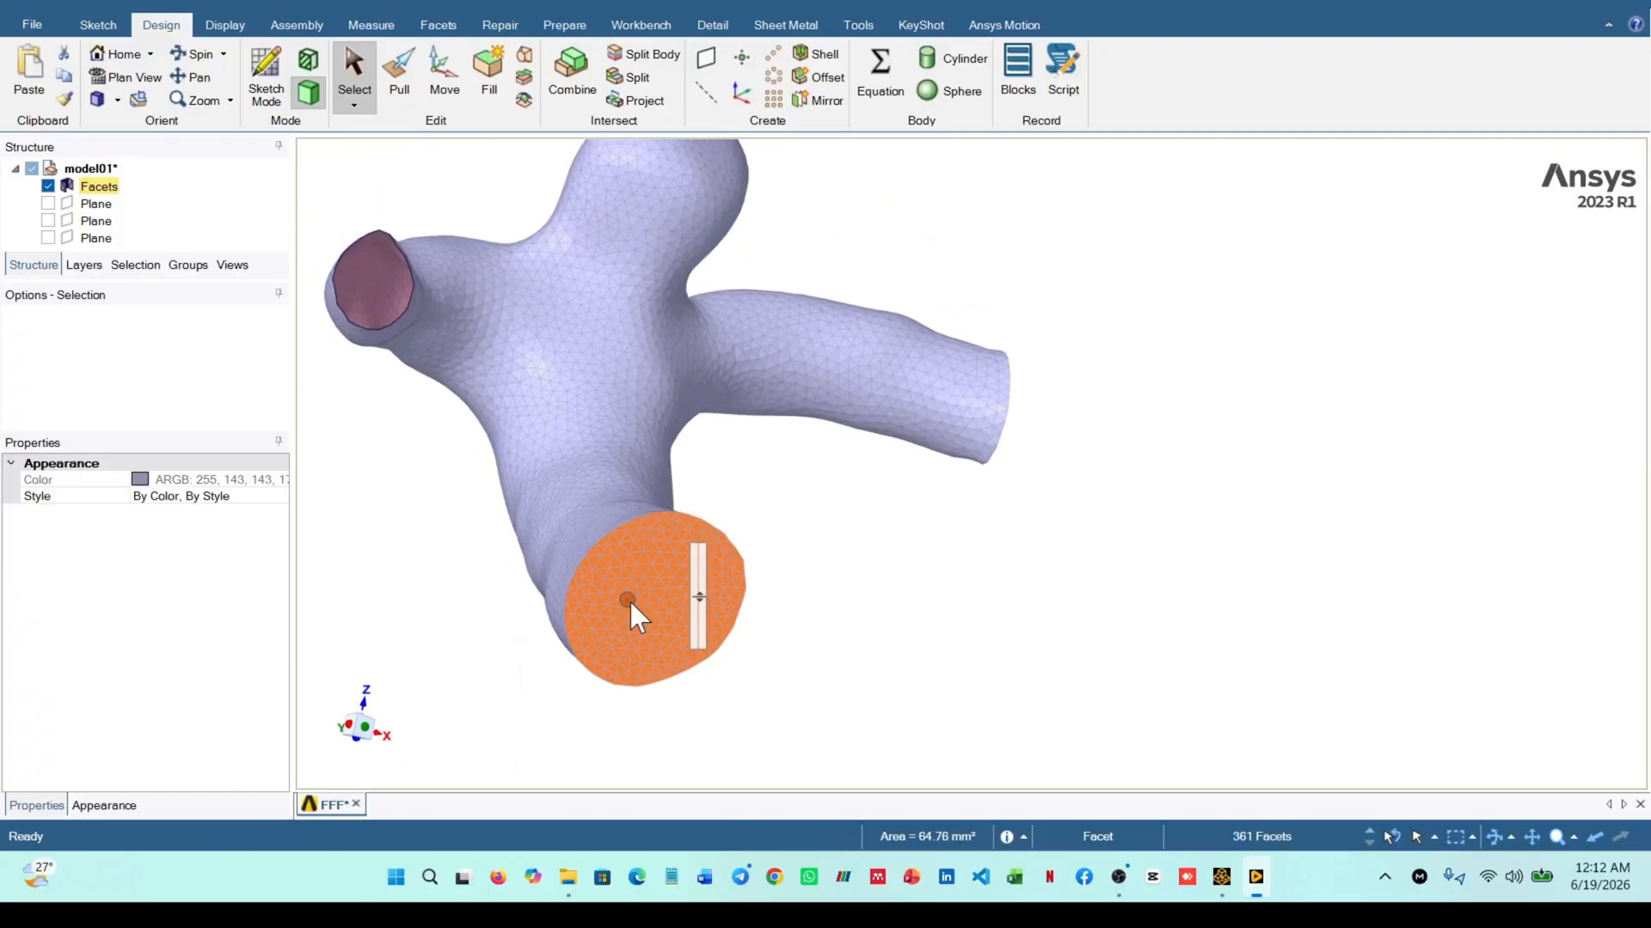
right_click(629, 600)
click(717, 808)
Select all facets of the end cap on the remaining narrow side branch and delete them
middle_drag(1077, 592, 998, 456)
double_click(992, 439)
right_click(988, 435)
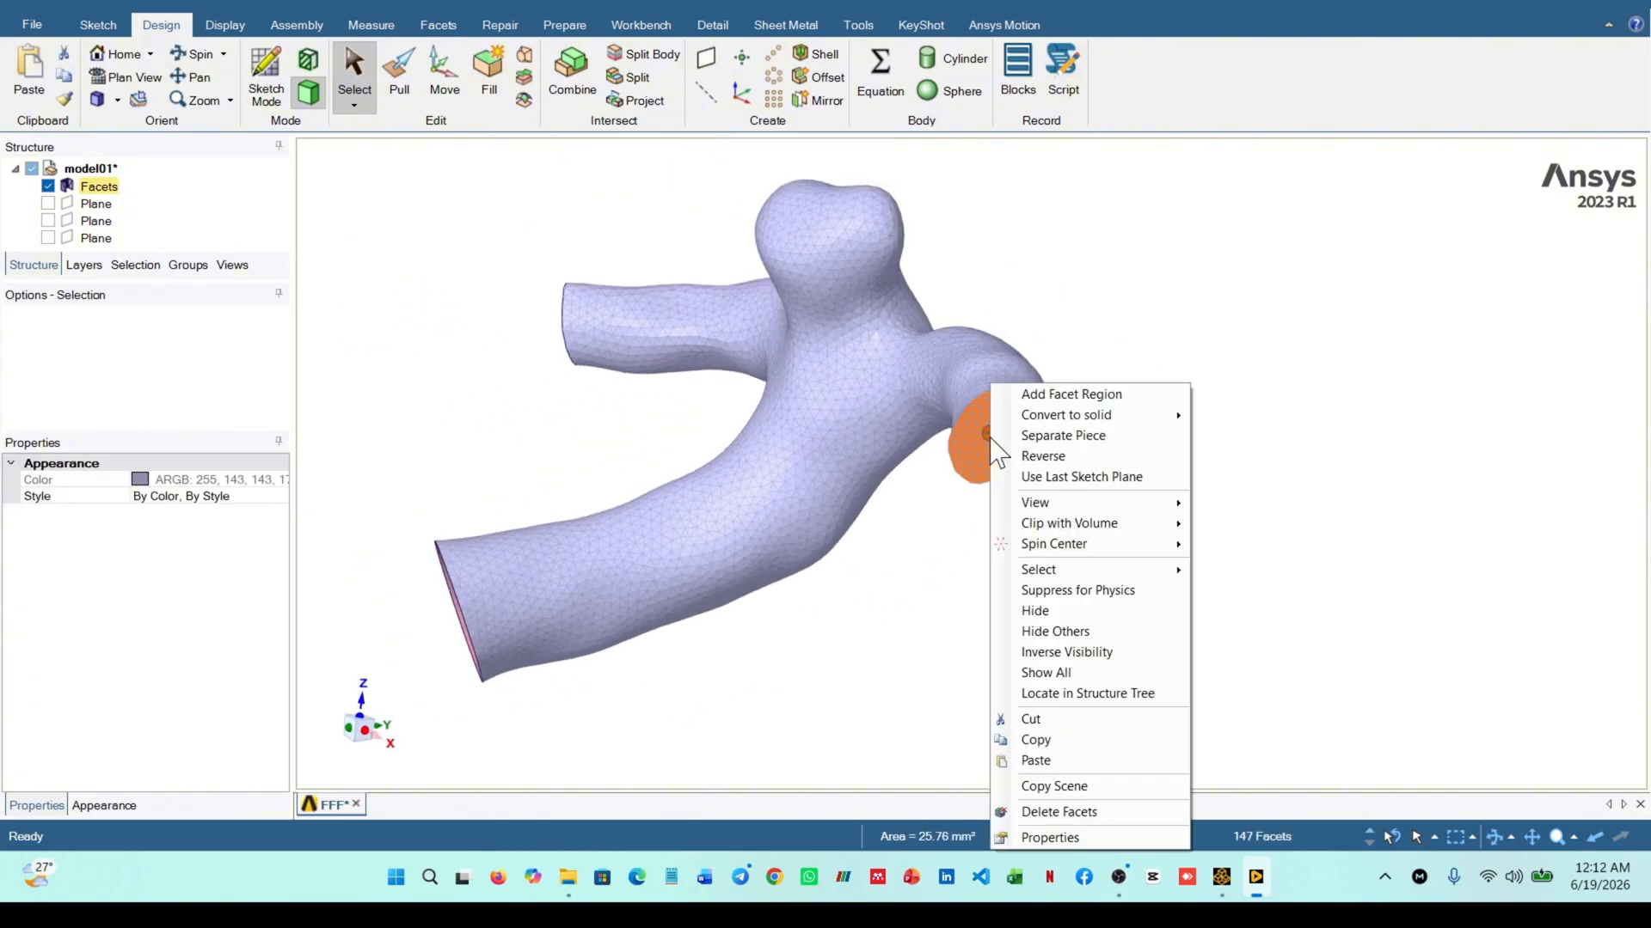
click(1053, 811)
middle_drag(885, 683, 976, 660)
mouse_move(553, 590)
middle_down()
mouse_move(560, 564)
mouse_move(560, 612)
middle_up()
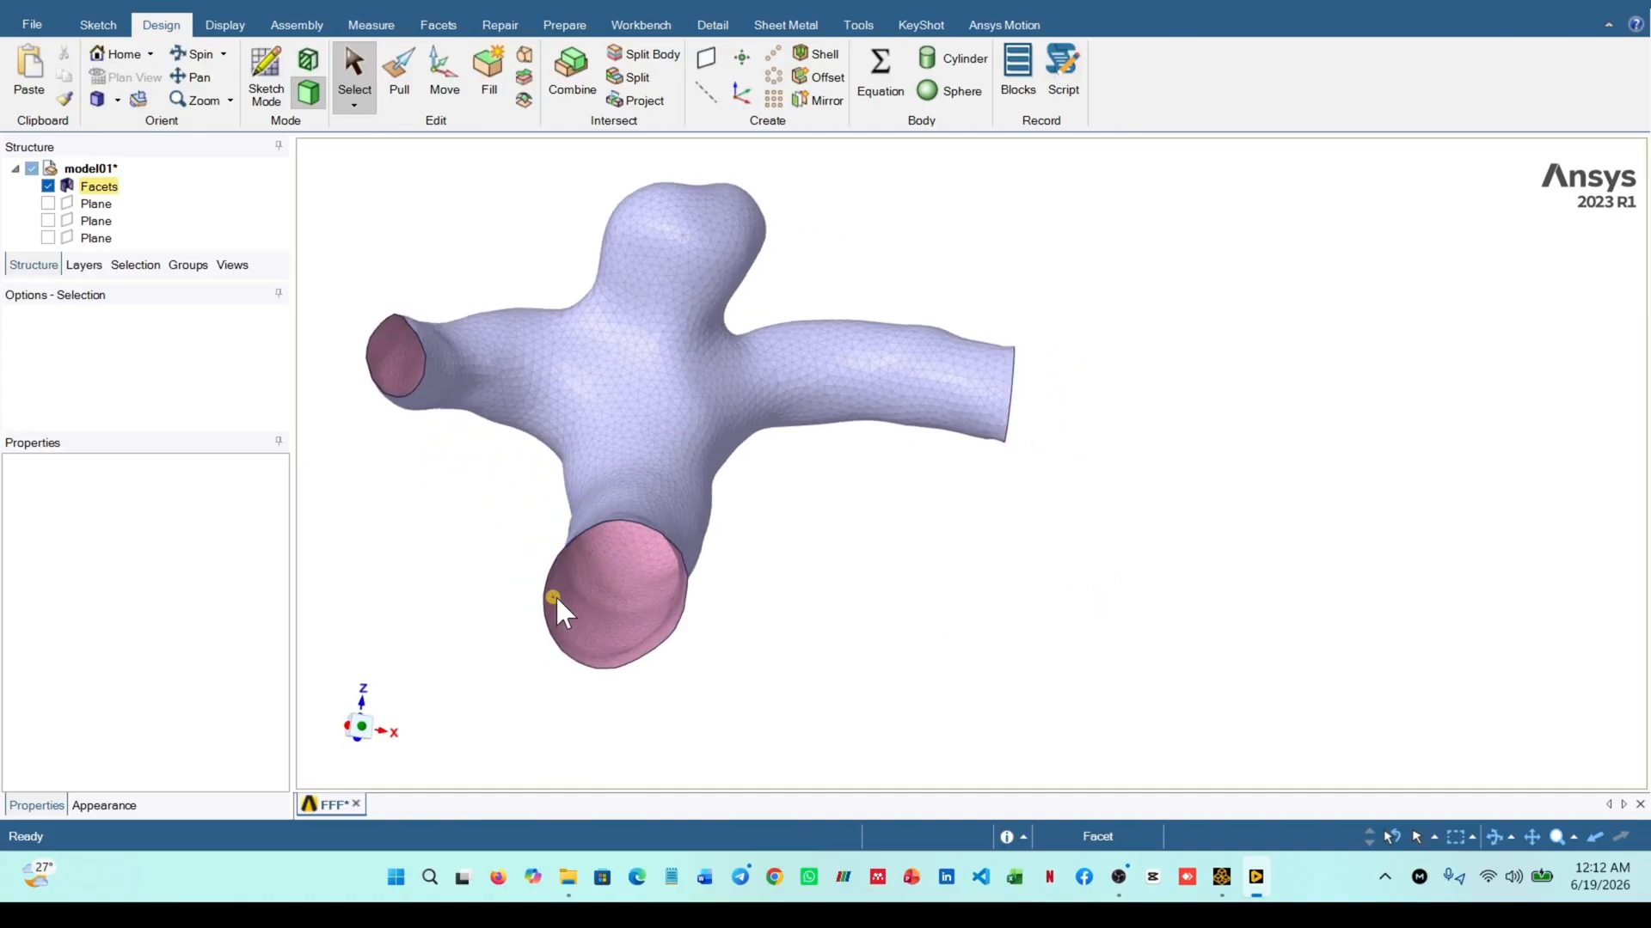
Measure the diameter of the widest vessel opening between two facets on opposite sides of its rim
click(371, 25)
click(119, 76)
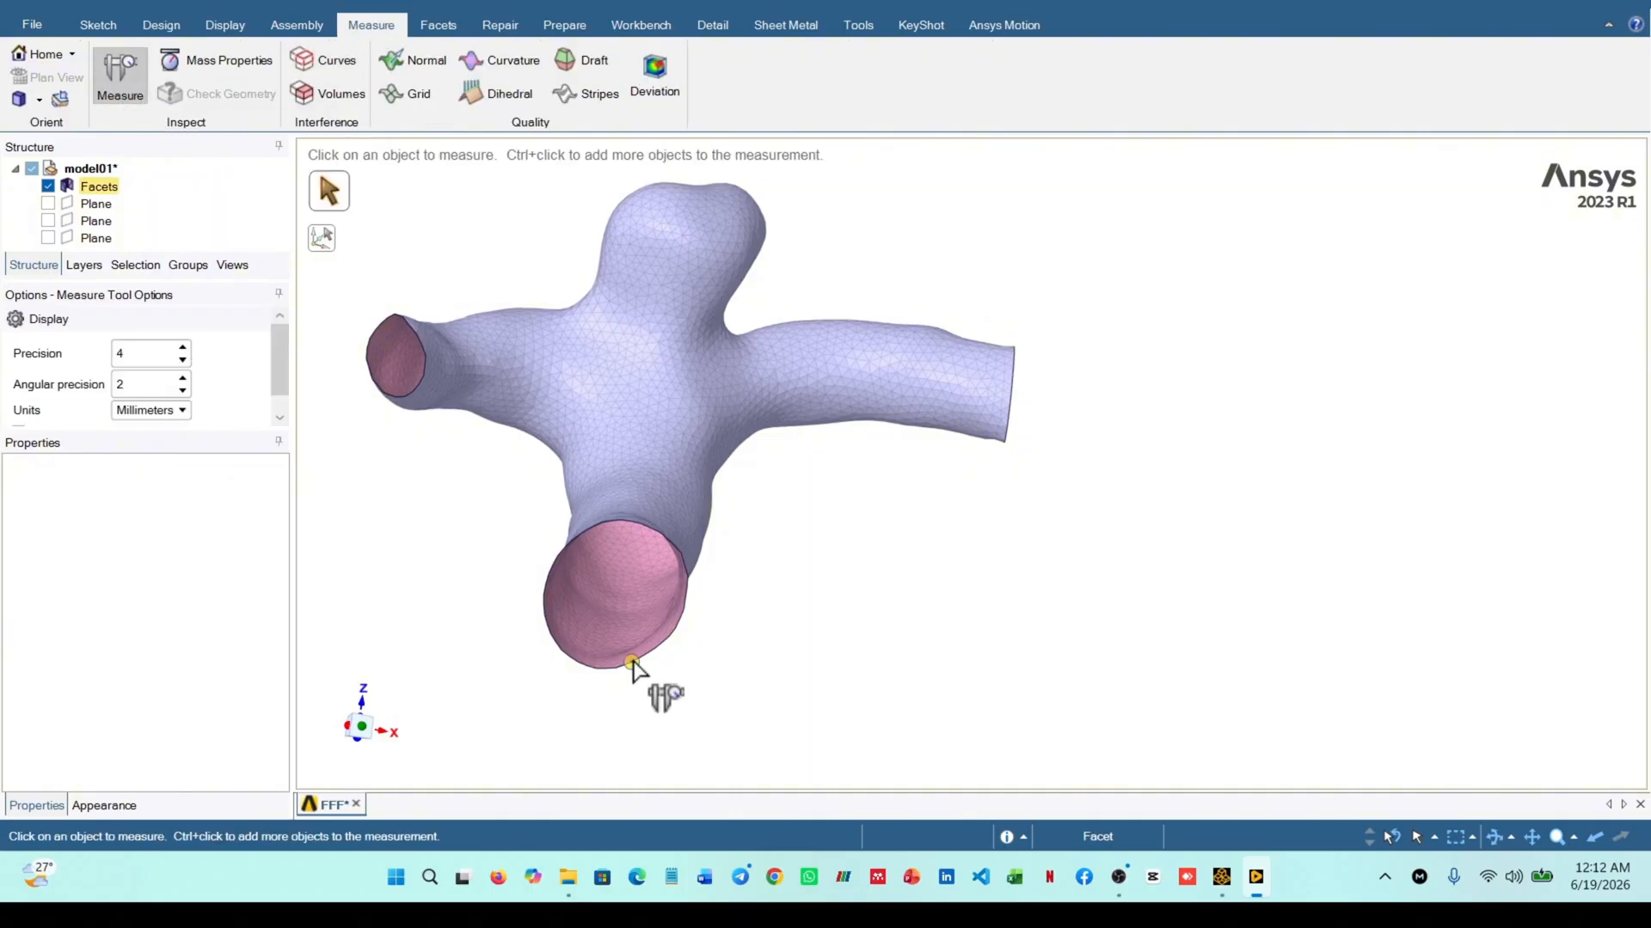
click(674, 631)
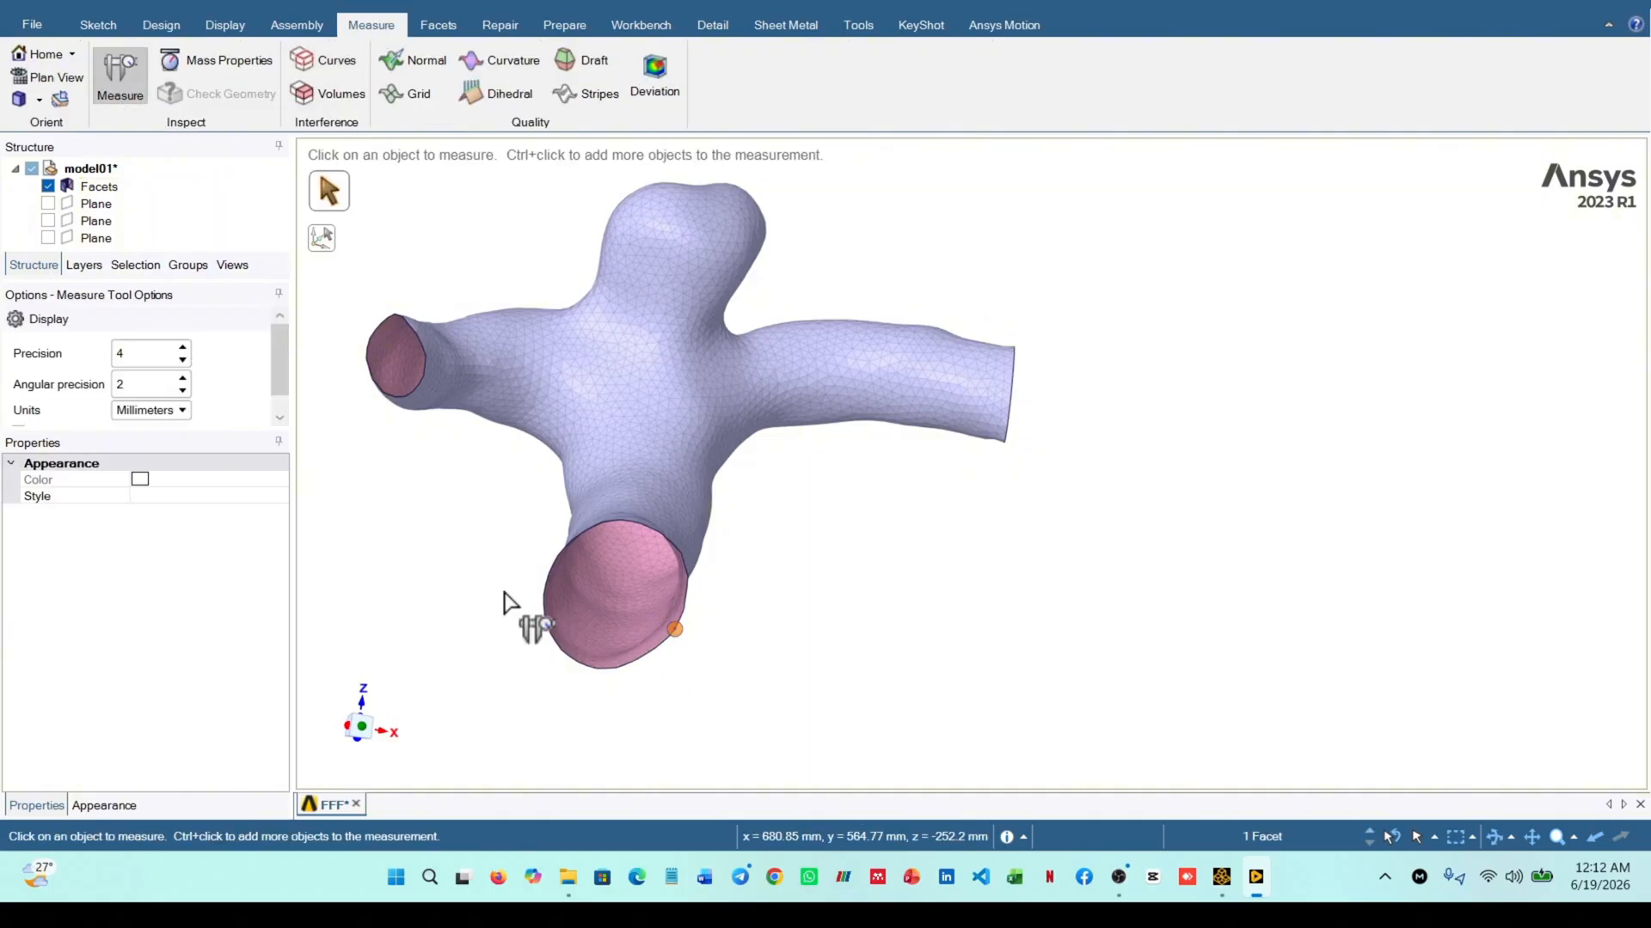
ctrl+click(552, 566)
middle_drag(651, 638, 644, 619)
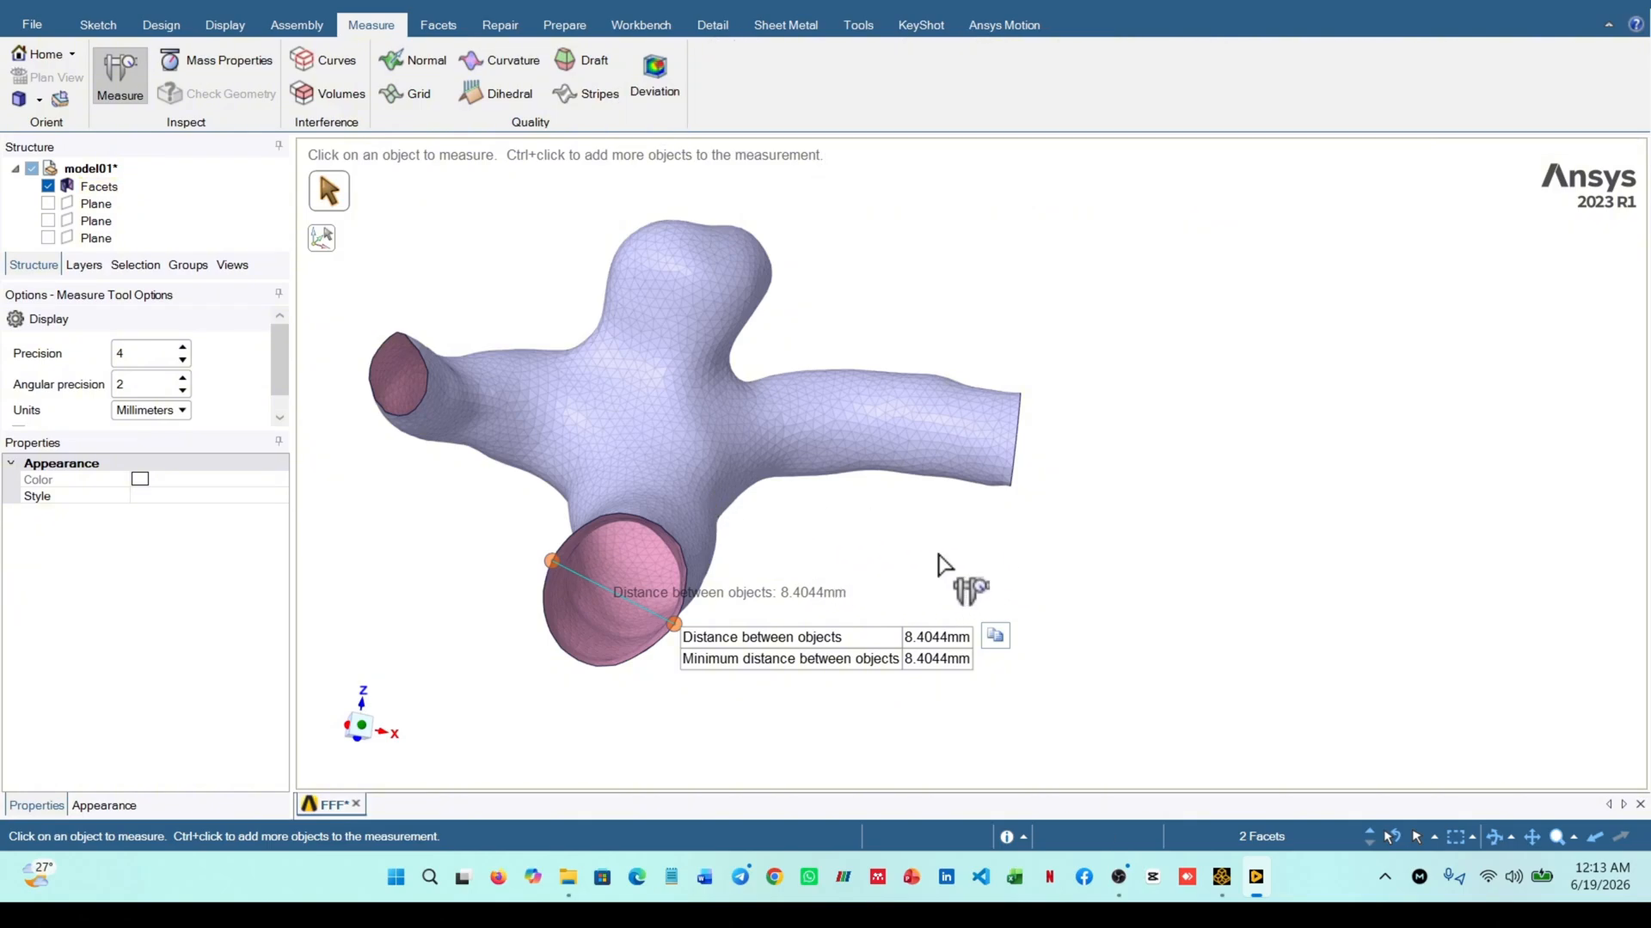
middle_drag(954, 563, 962, 581)
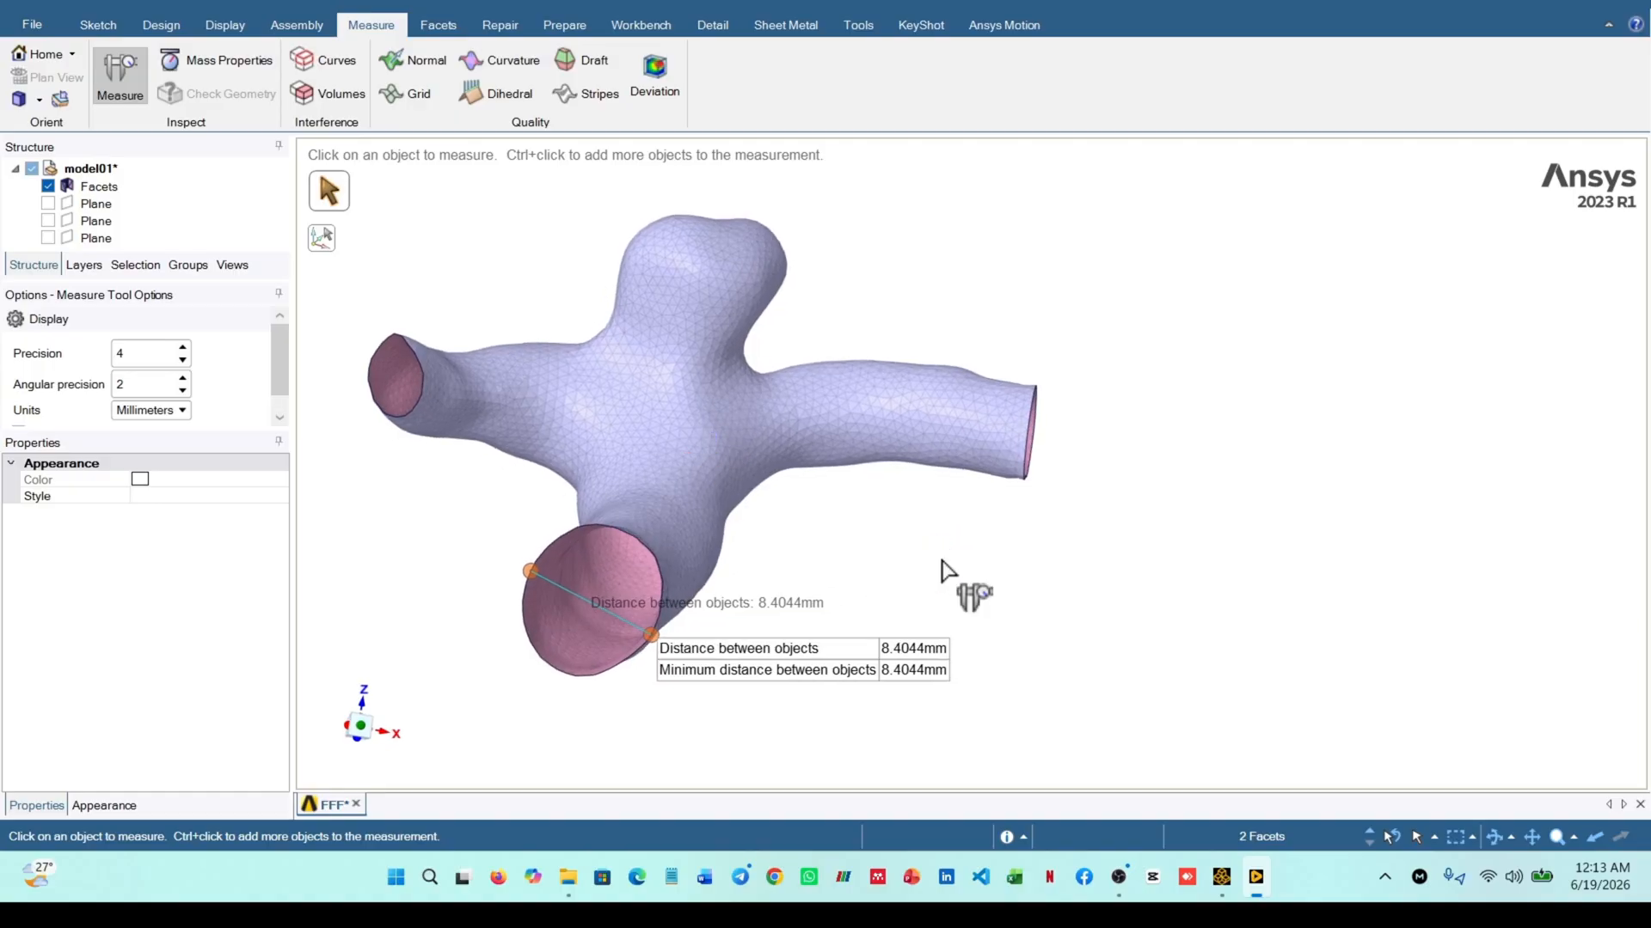
Create an origin on the rim of the widest vessel opening, at one end of the measured diameter
click(161, 26)
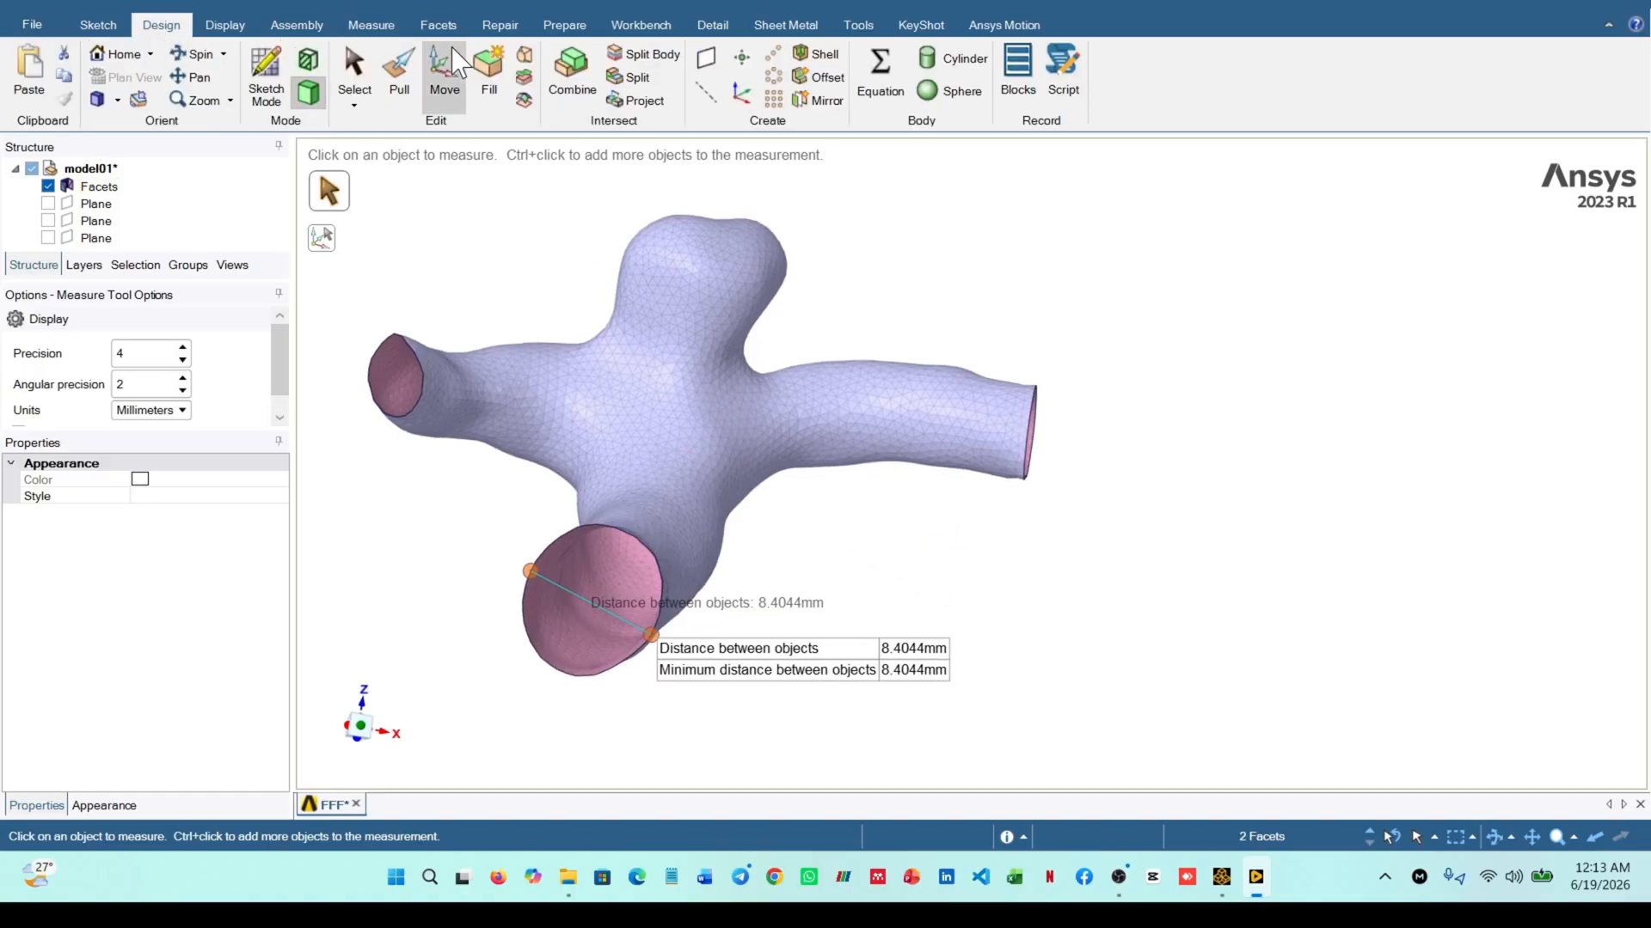
click(741, 93)
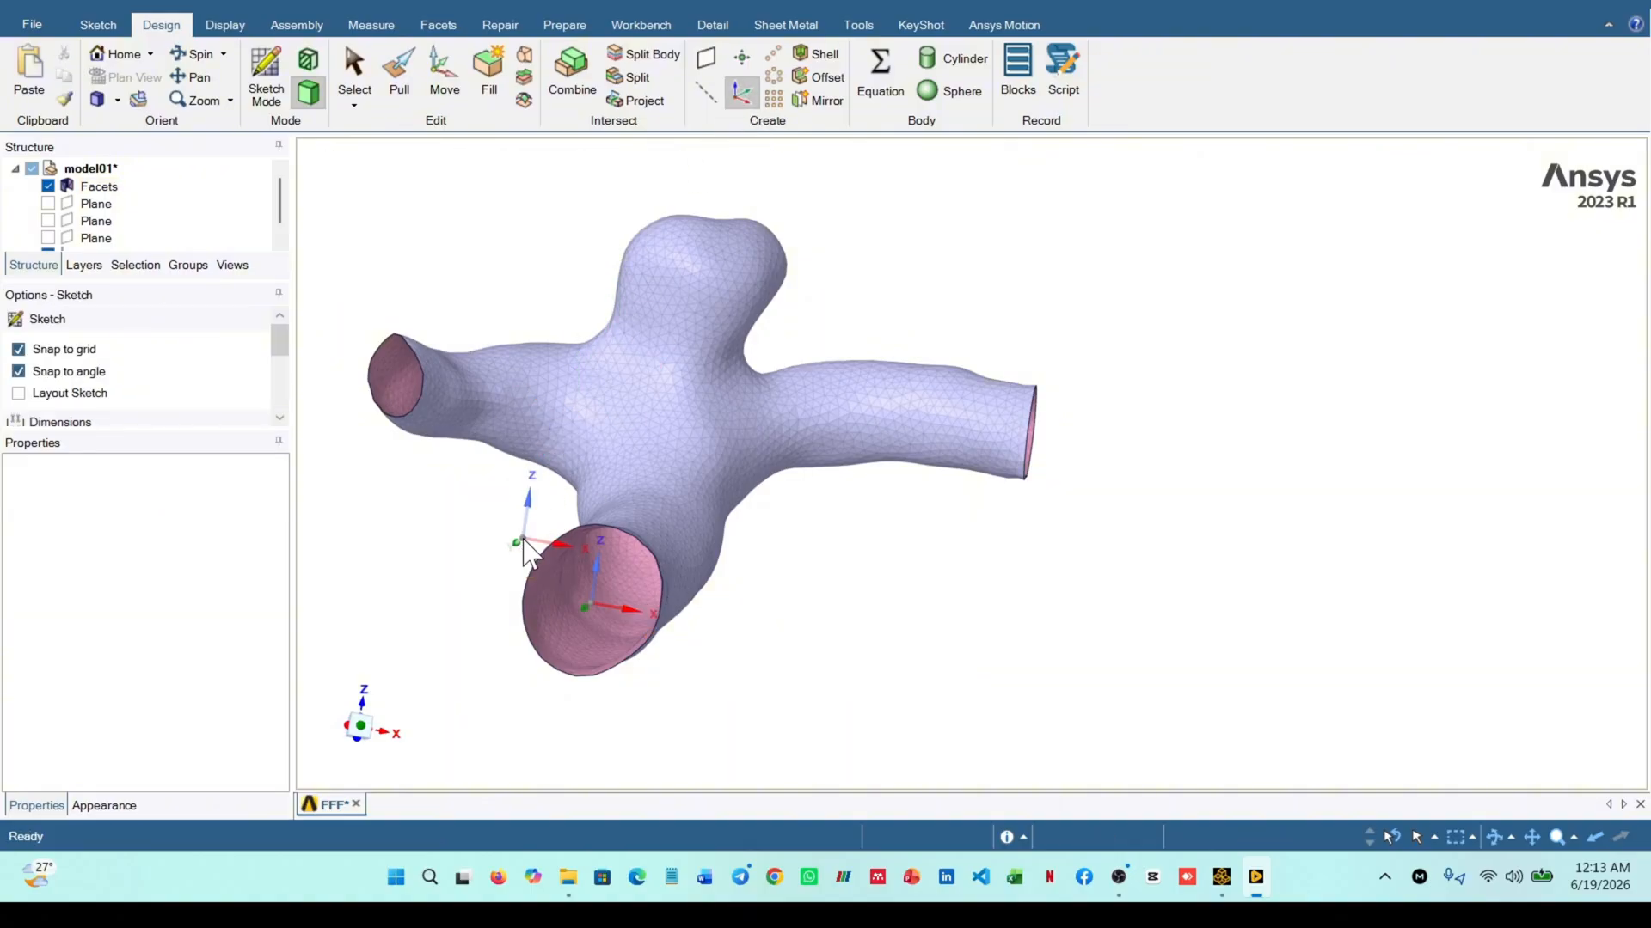
click(539, 554)
mouse_move(447, 535)
middle_down()
mouse_move(367, 539)
mouse_move(486, 582)
mouse_move(487, 555)
mouse_move(474, 578)
mouse_move(507, 602)
middle_up()
scroll(414, 533, down, 2)
scroll(413, 533, up, 3)
scroll(418, 538, down, 3)
scroll(404, 548, up, 5)
scroll(521, 567, down, 5)
scroll(533, 569, up, 3)
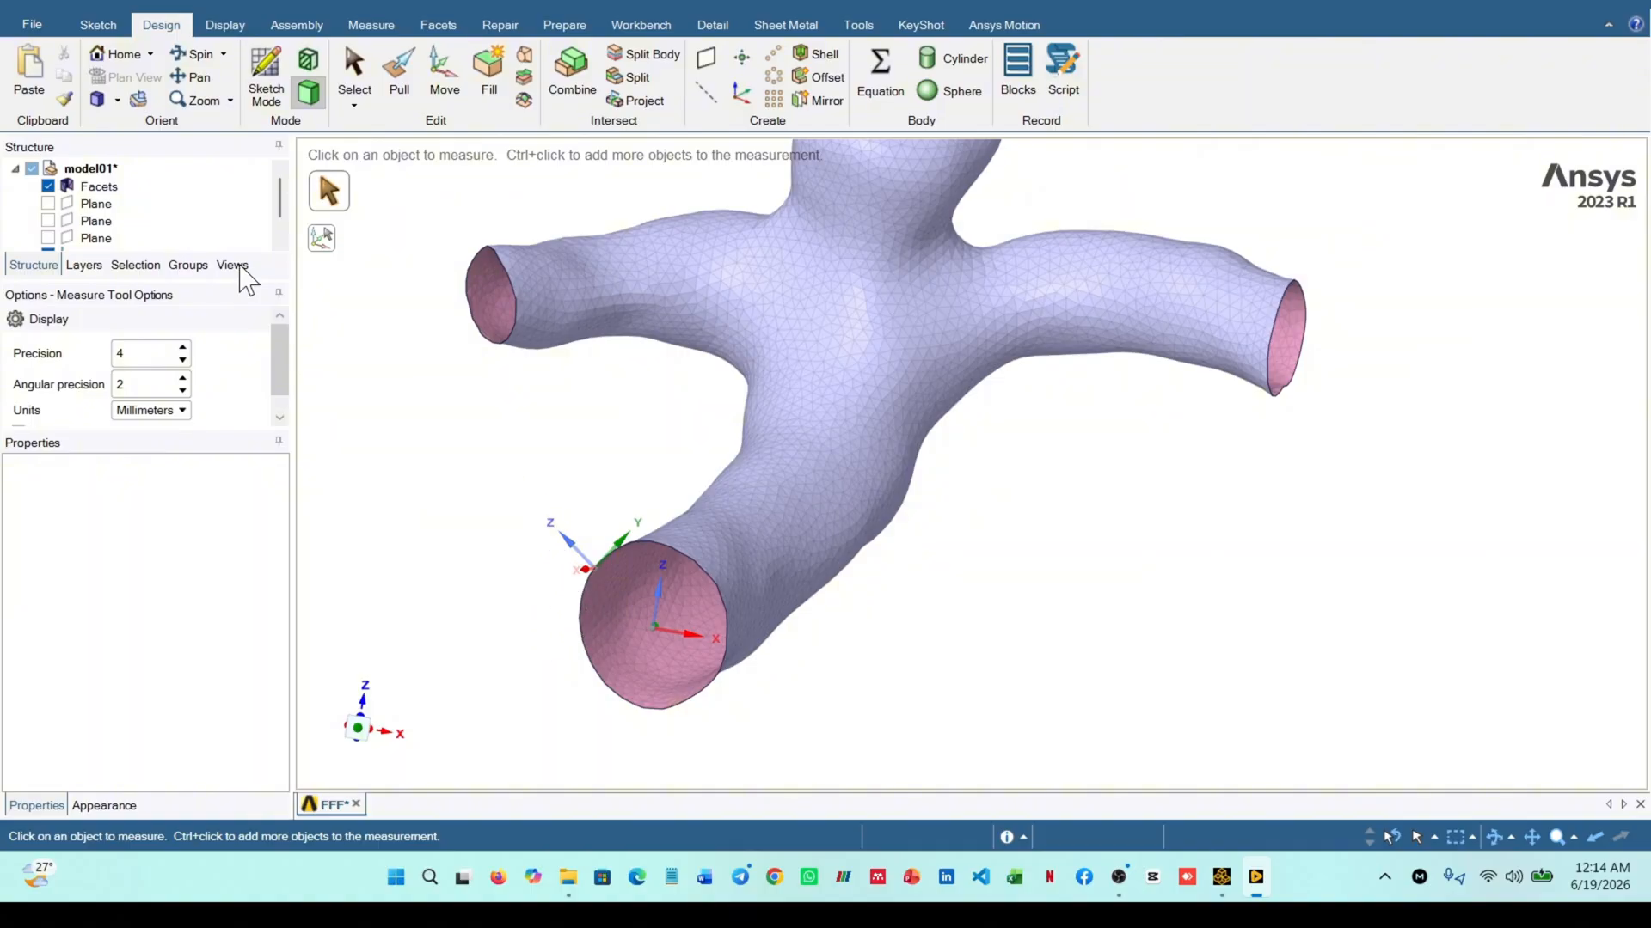
Scale the faceted vessel body by a factor of 0.4 about the new origin on the wide opening's rim
click(399, 78)
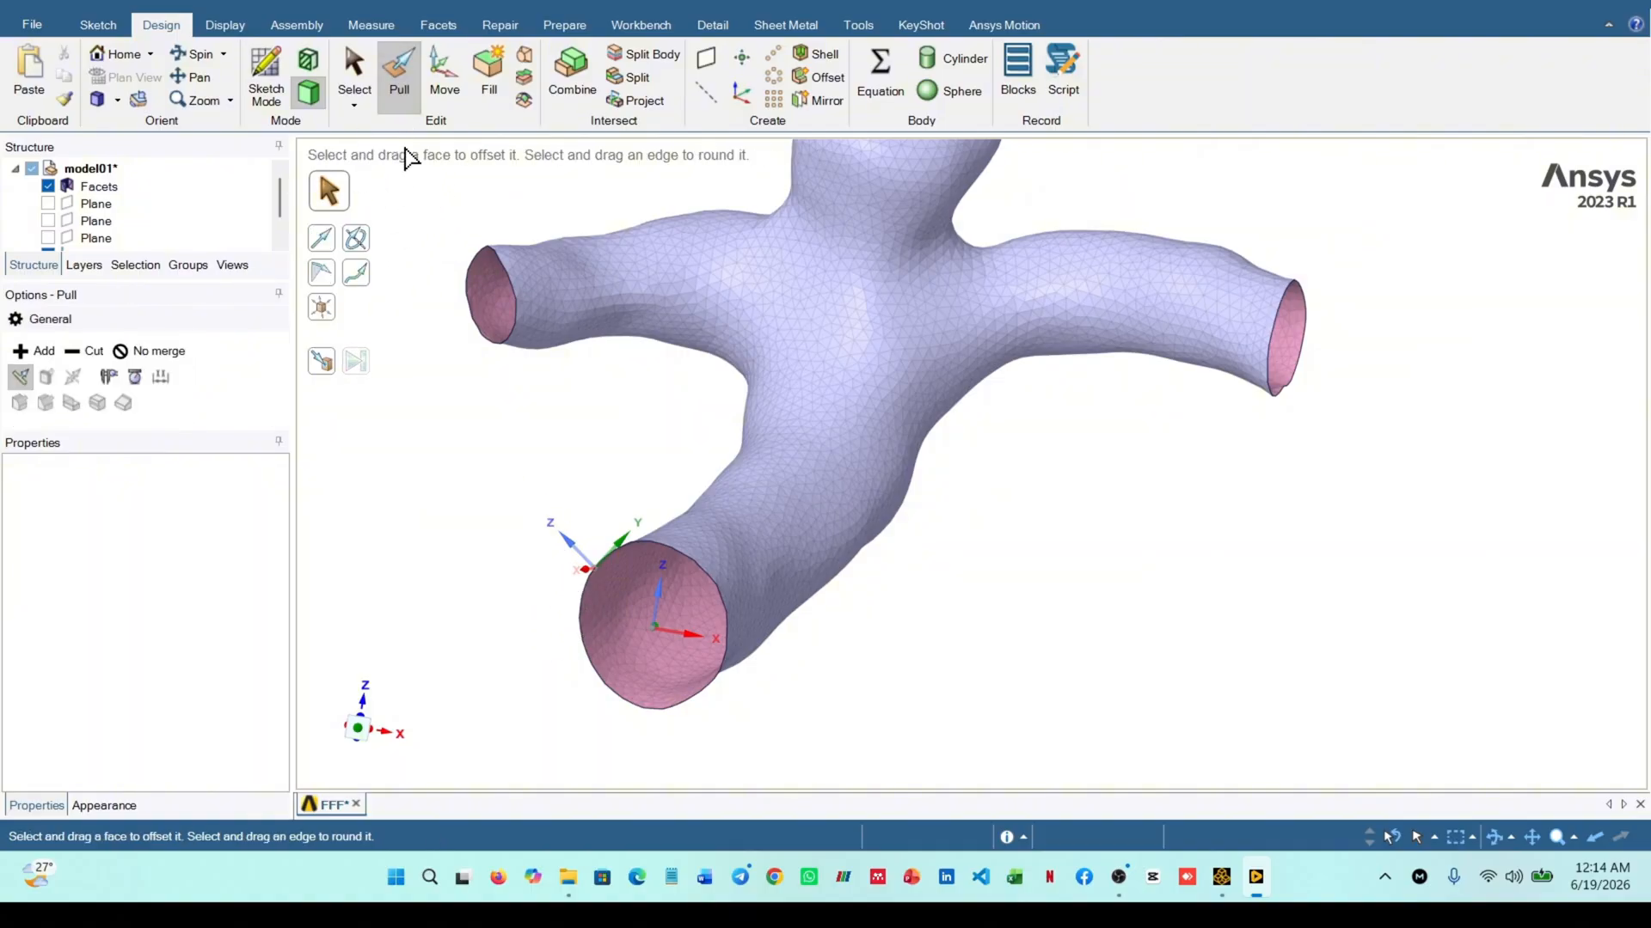
click(327, 314)
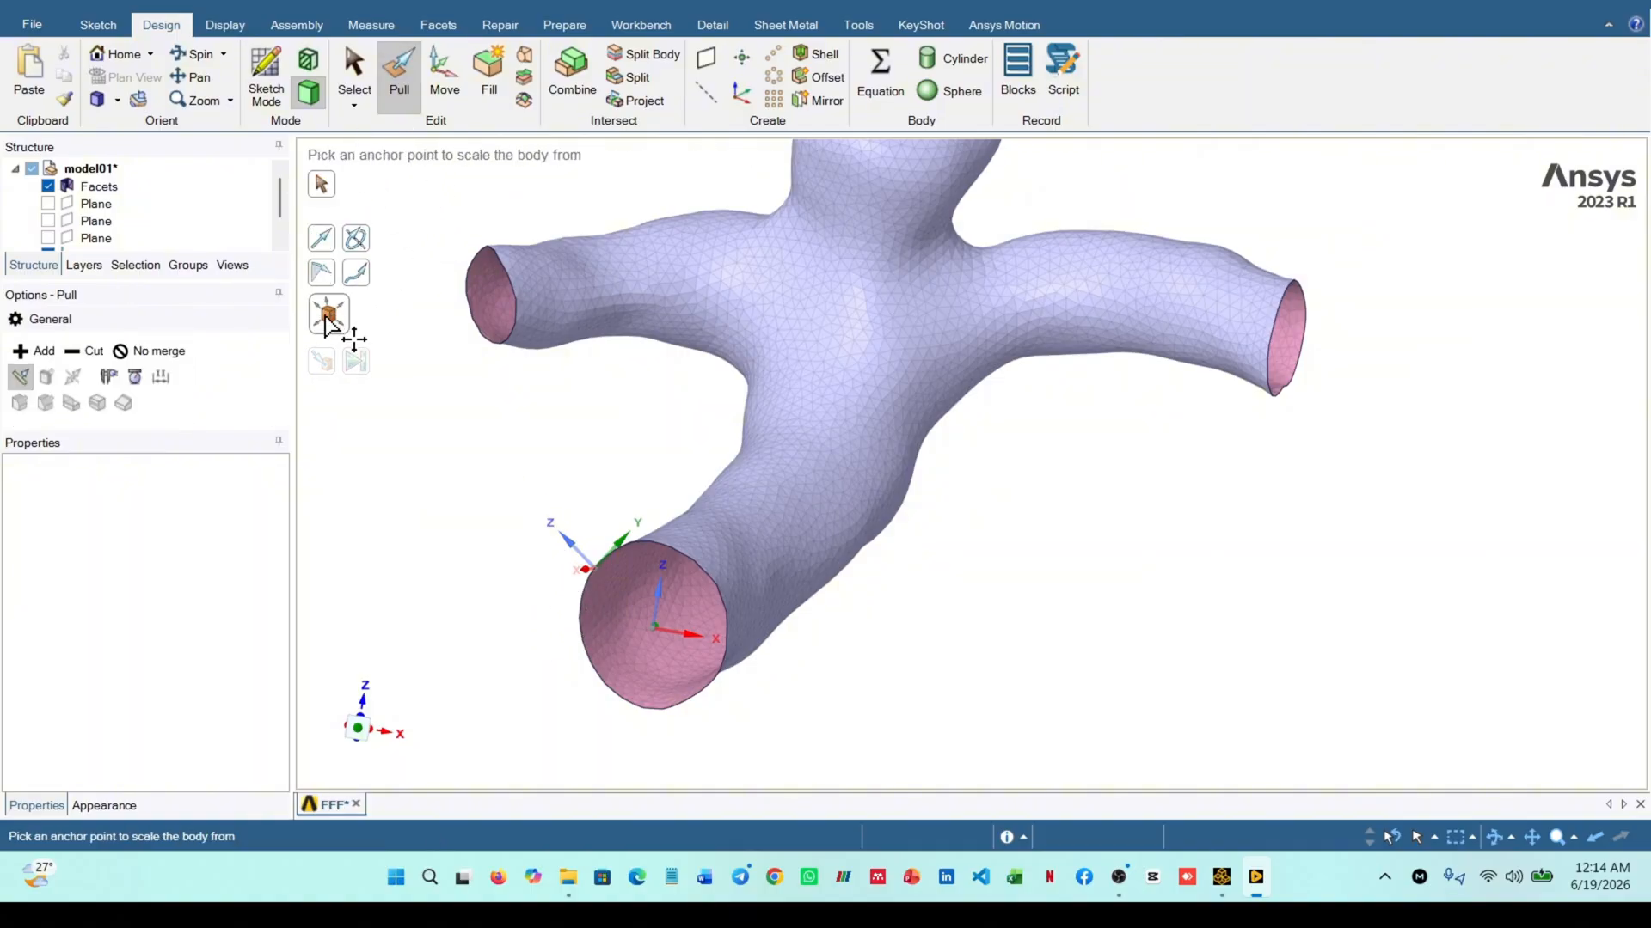
click(588, 571)
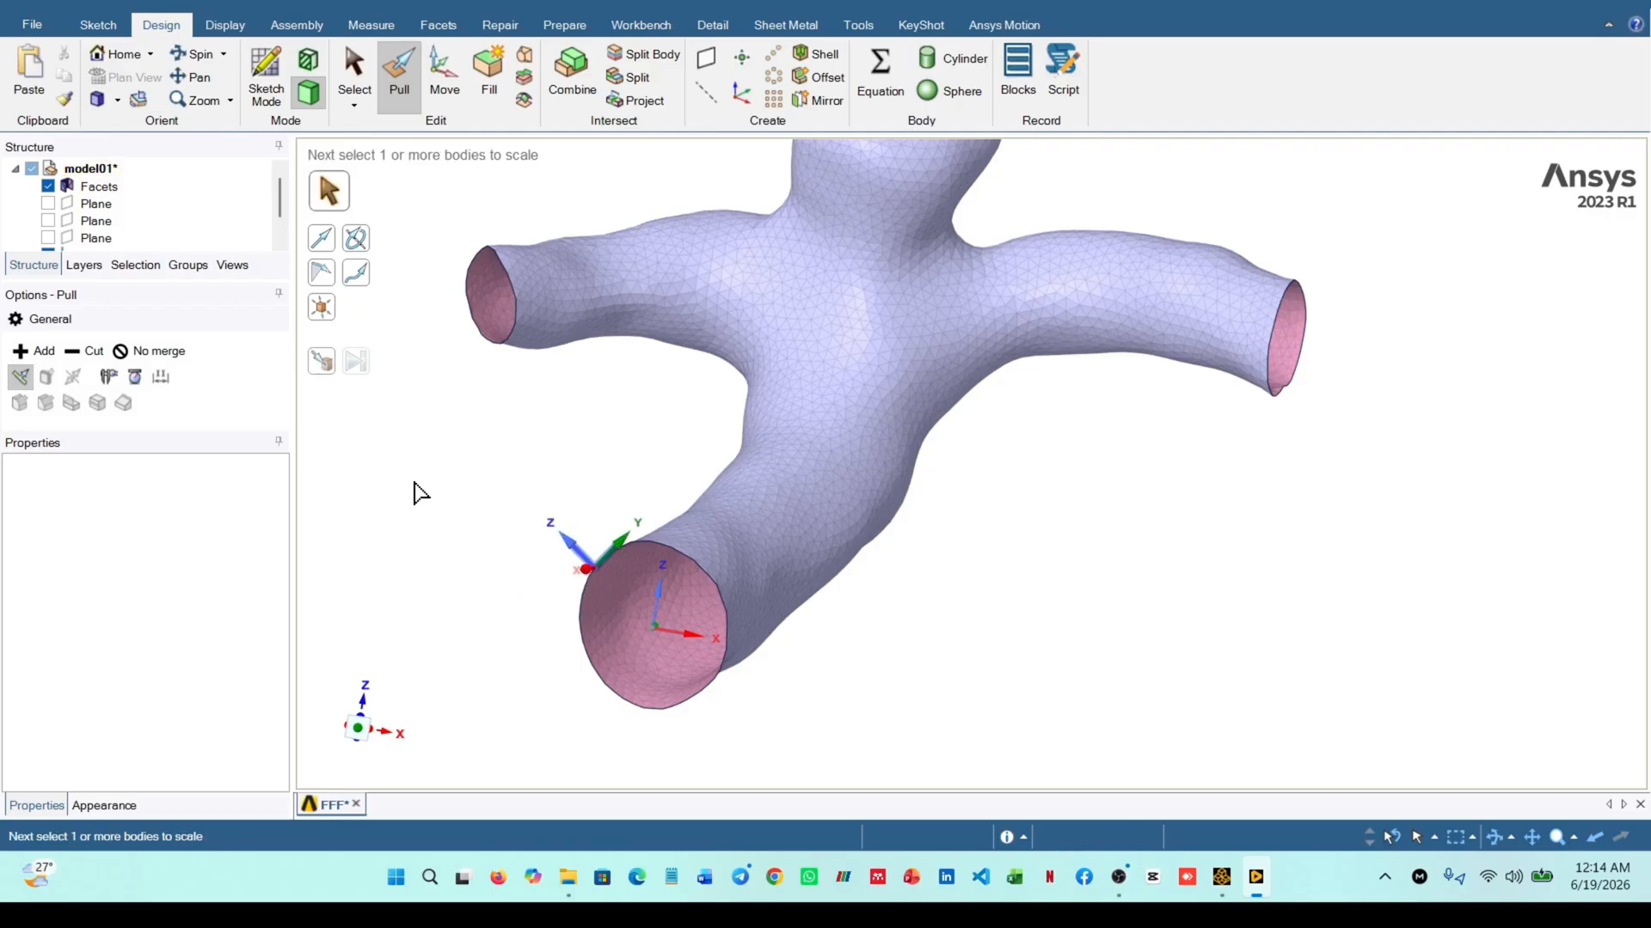
click(98, 191)
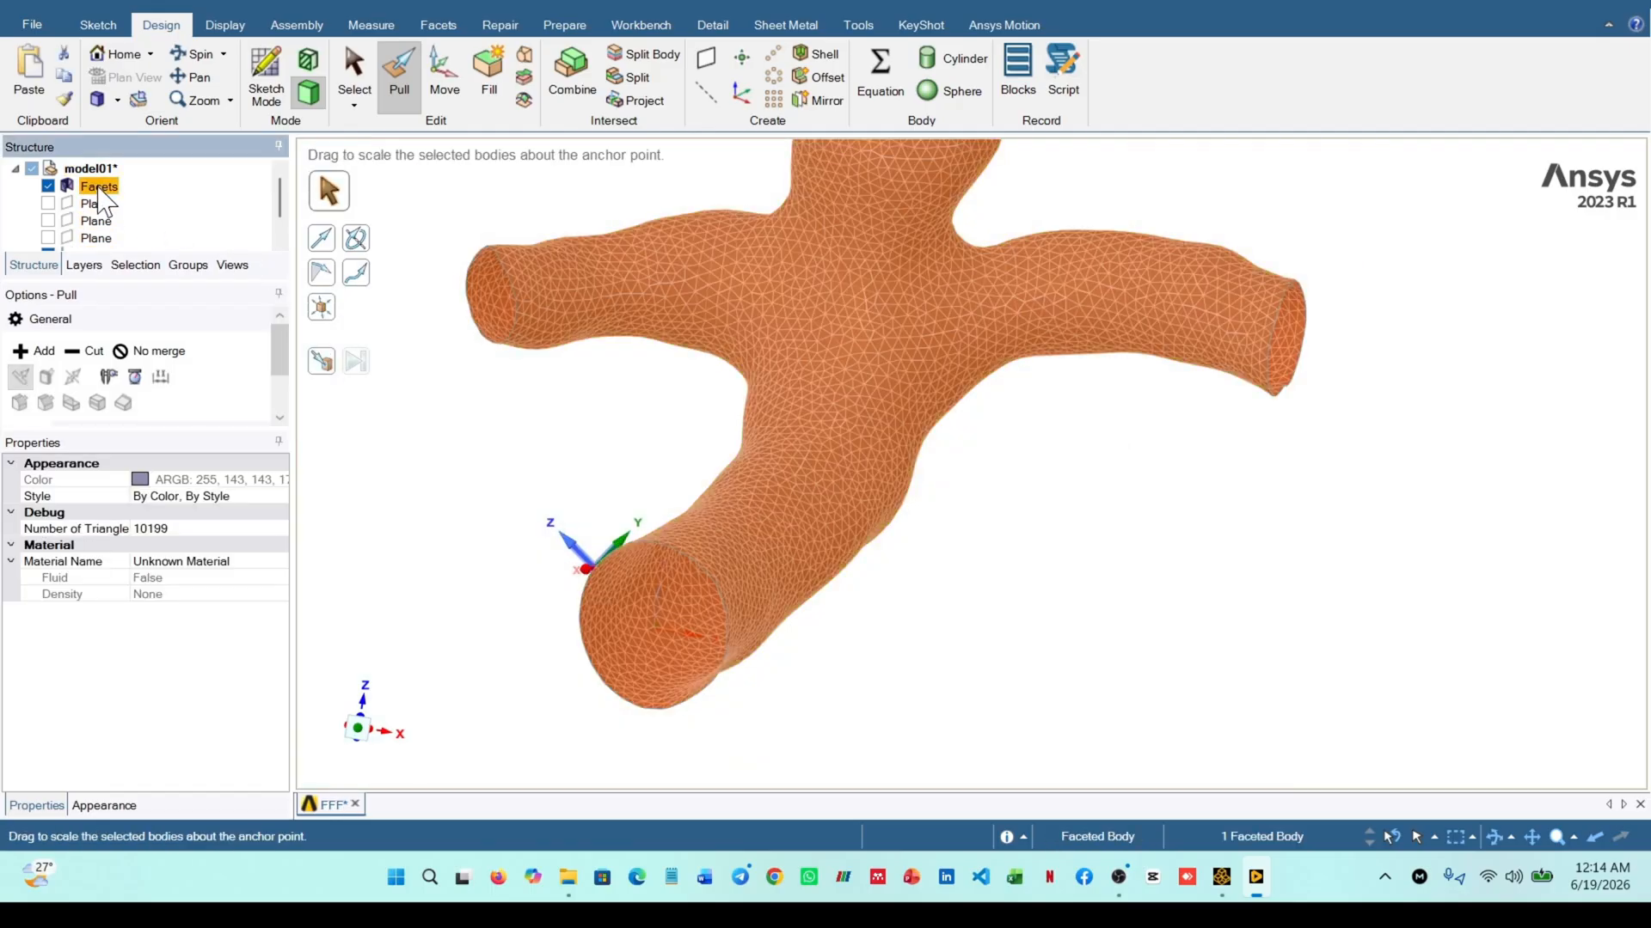
scroll(465, 411, down, 2)
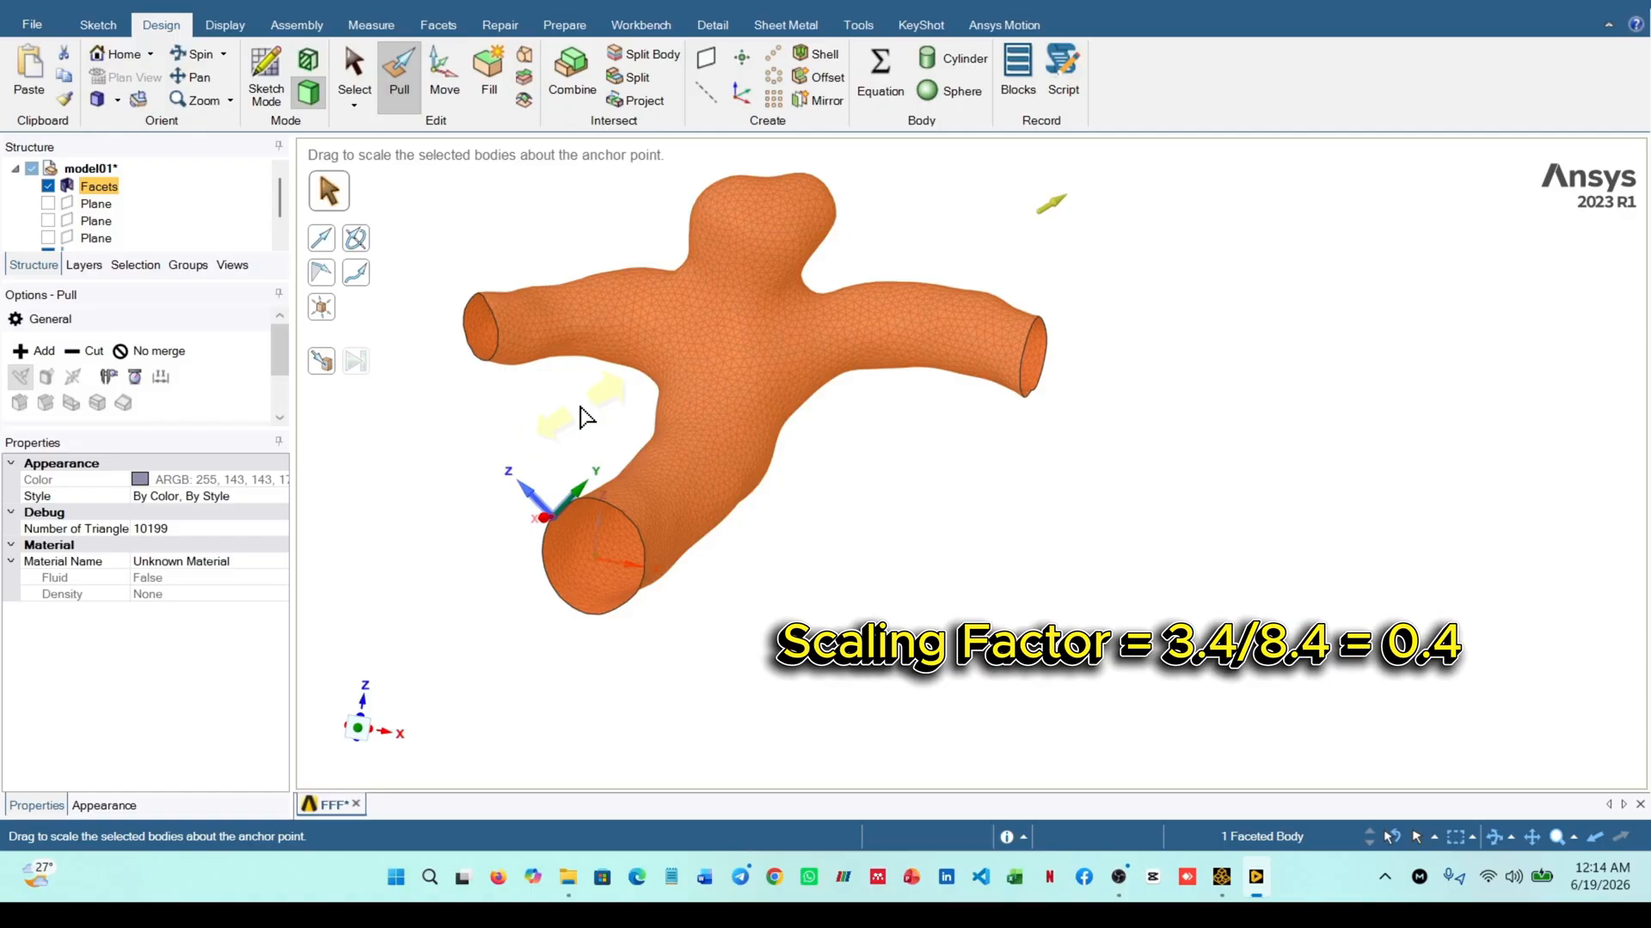
drag(581, 418, 546, 451)
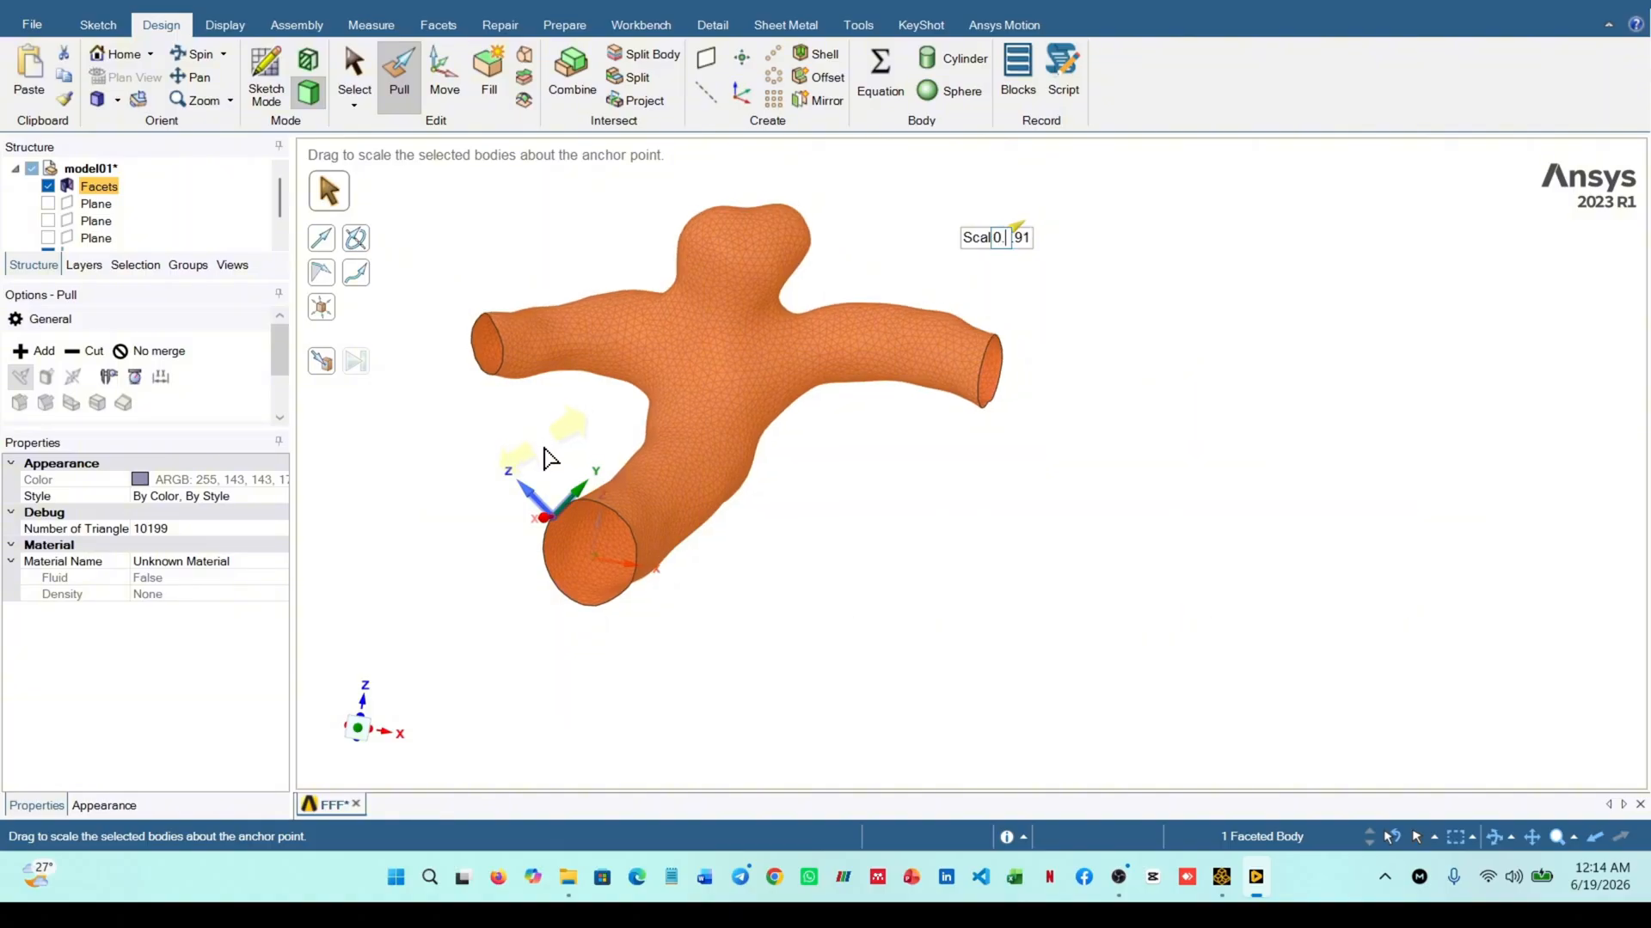
key(Return)
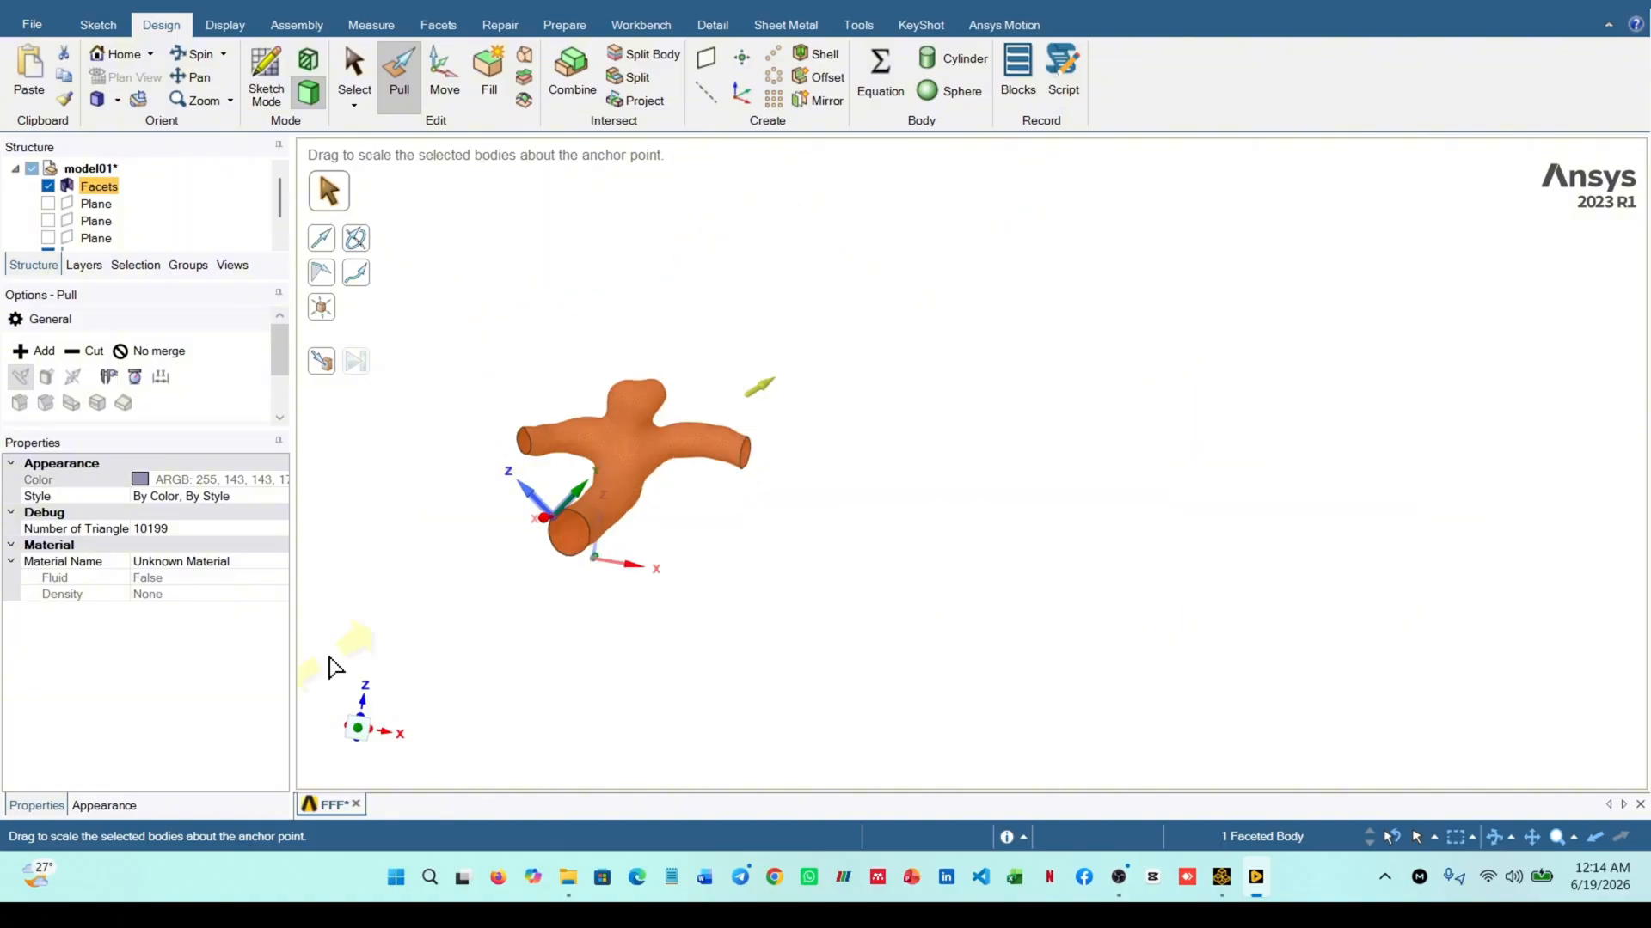
scroll(619, 582, down, 2)
scroll(634, 567, up, 4)
scroll(575, 555, down, 3)
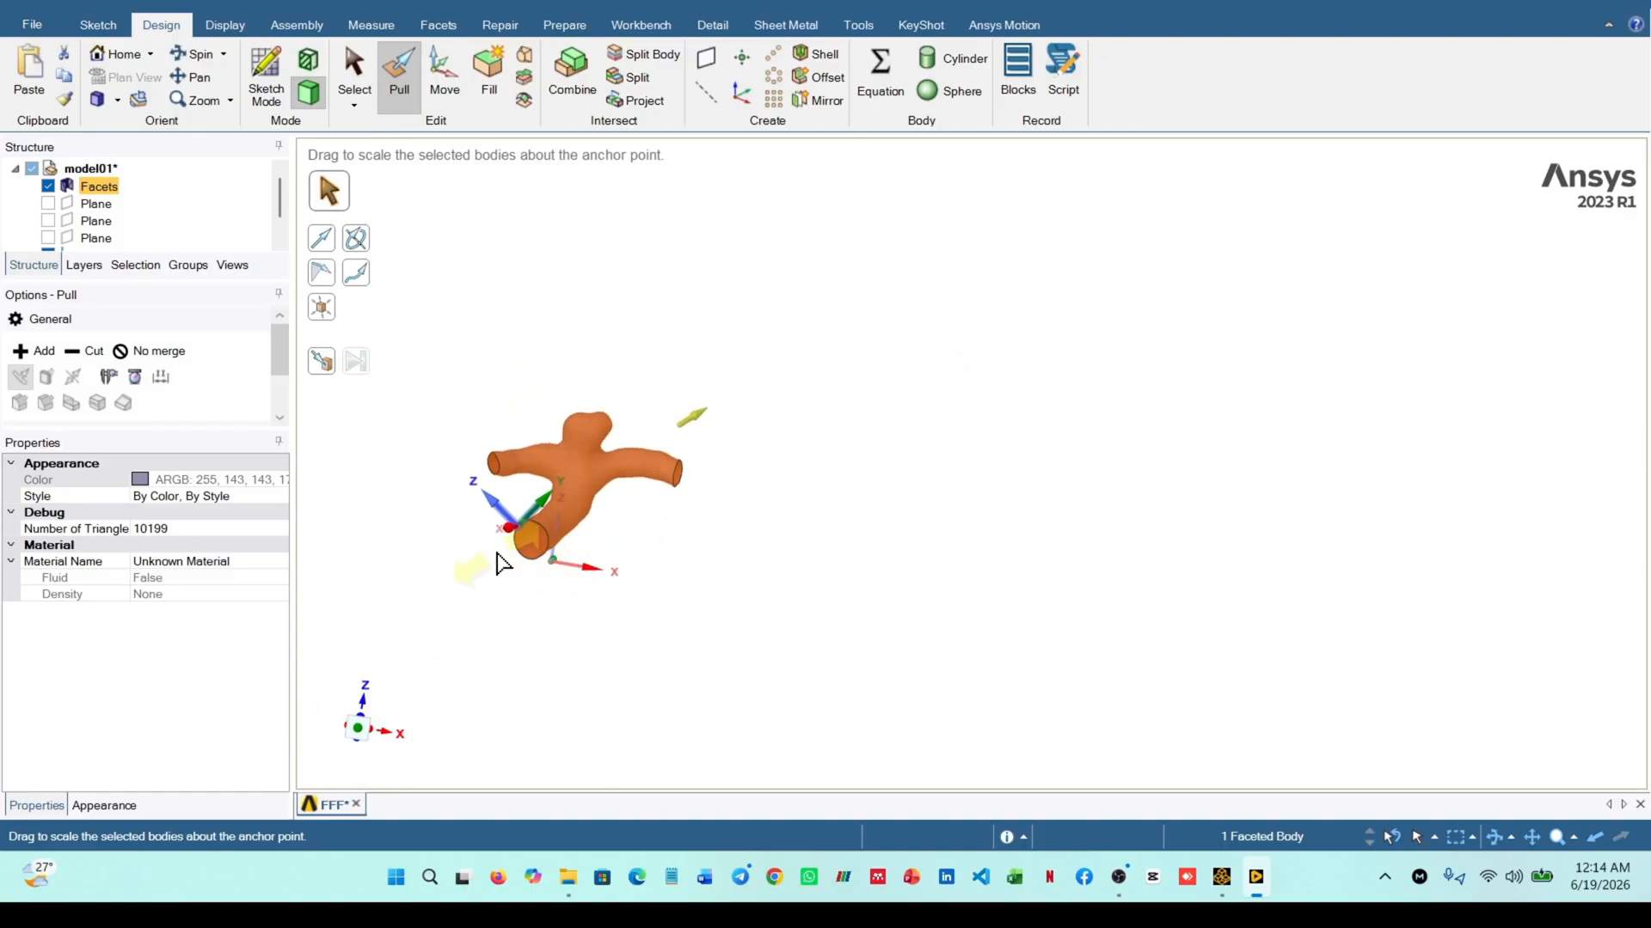
scroll(478, 555, up, 1)
scroll(476, 555, down, 3)
scroll(479, 555, up, 5)
click(459, 468)
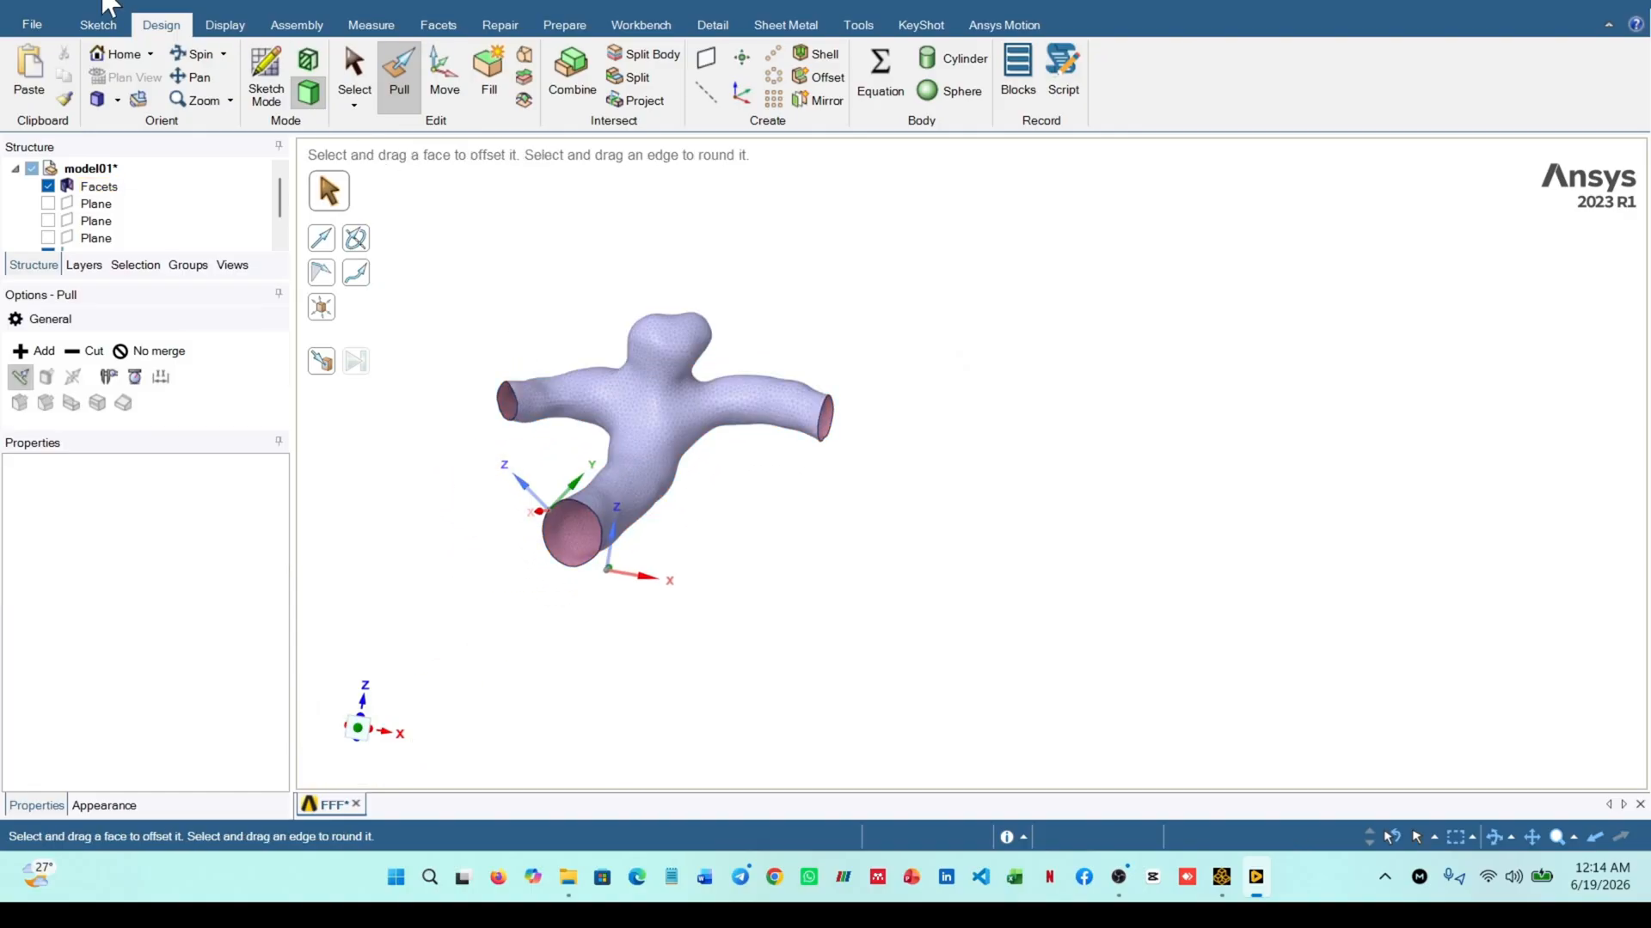
Measure across the scaled vessel's widest opening, from its rim to the origin on the opposite side
click(370, 25)
click(120, 75)
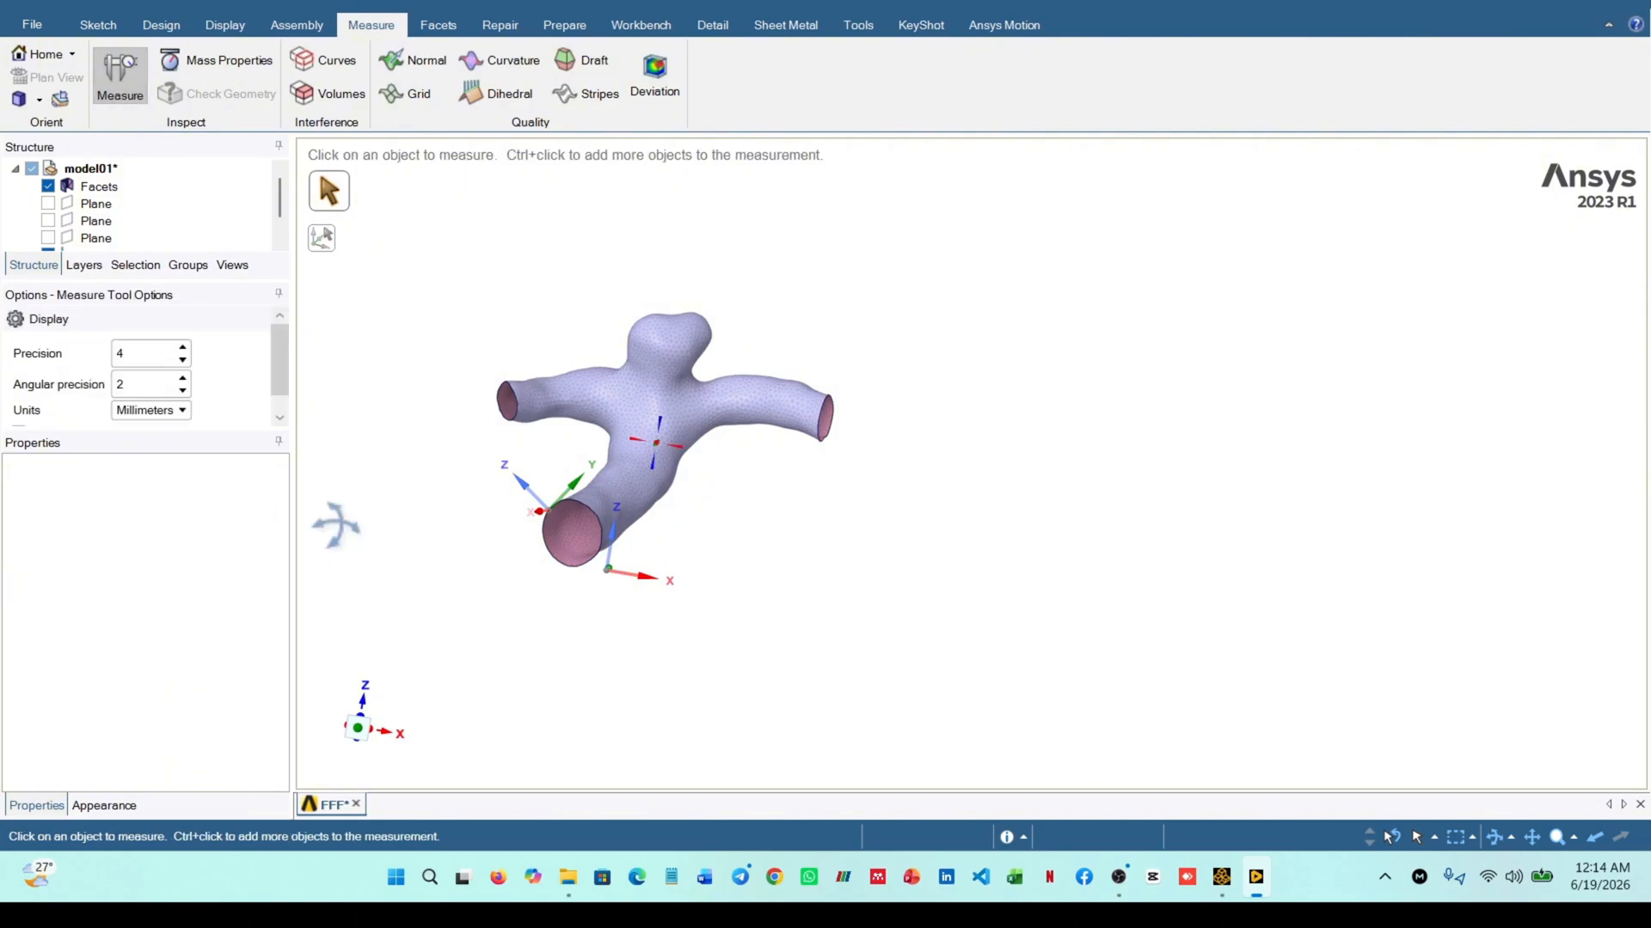
scroll(567, 542, up, 4)
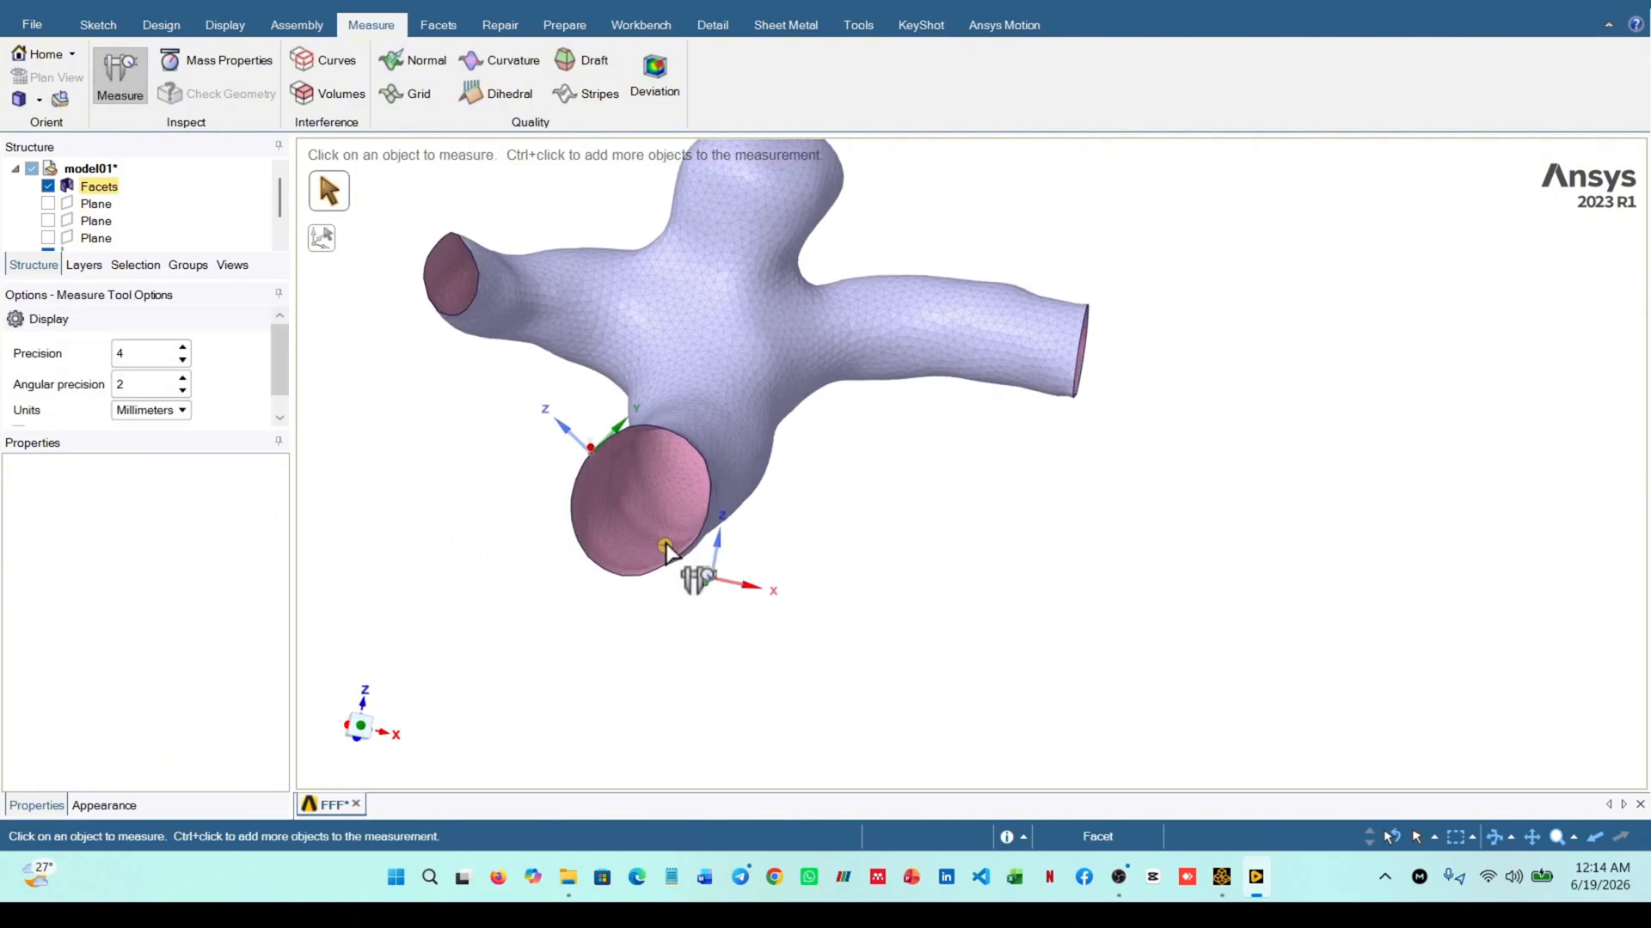
click(682, 554)
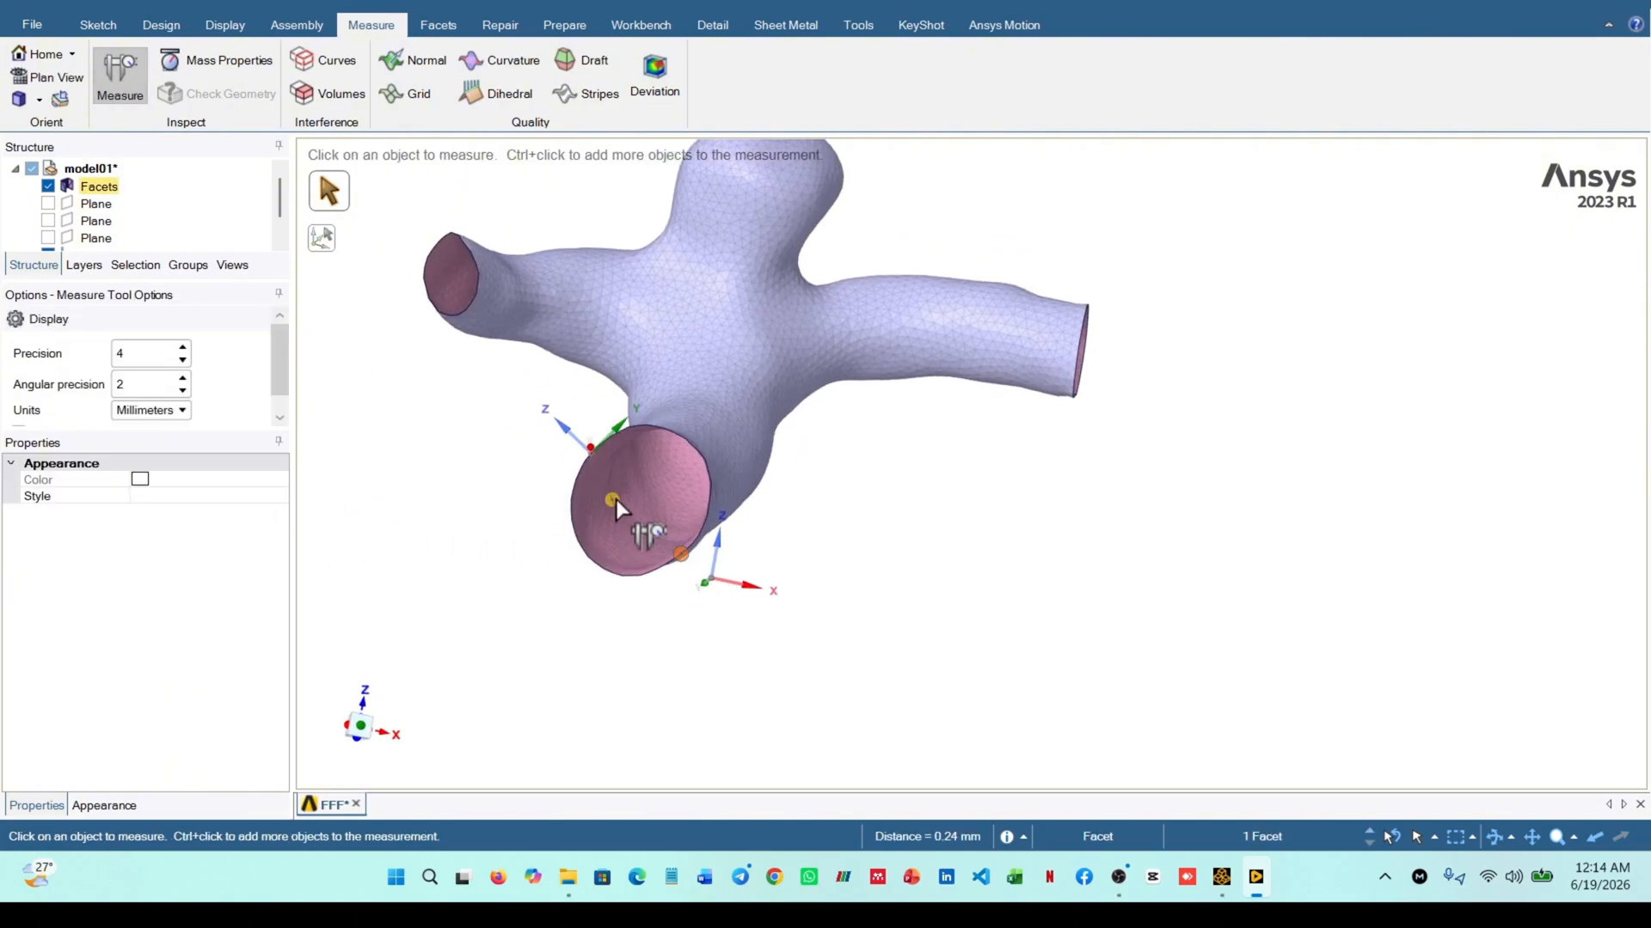
ctrl+click(596, 459)
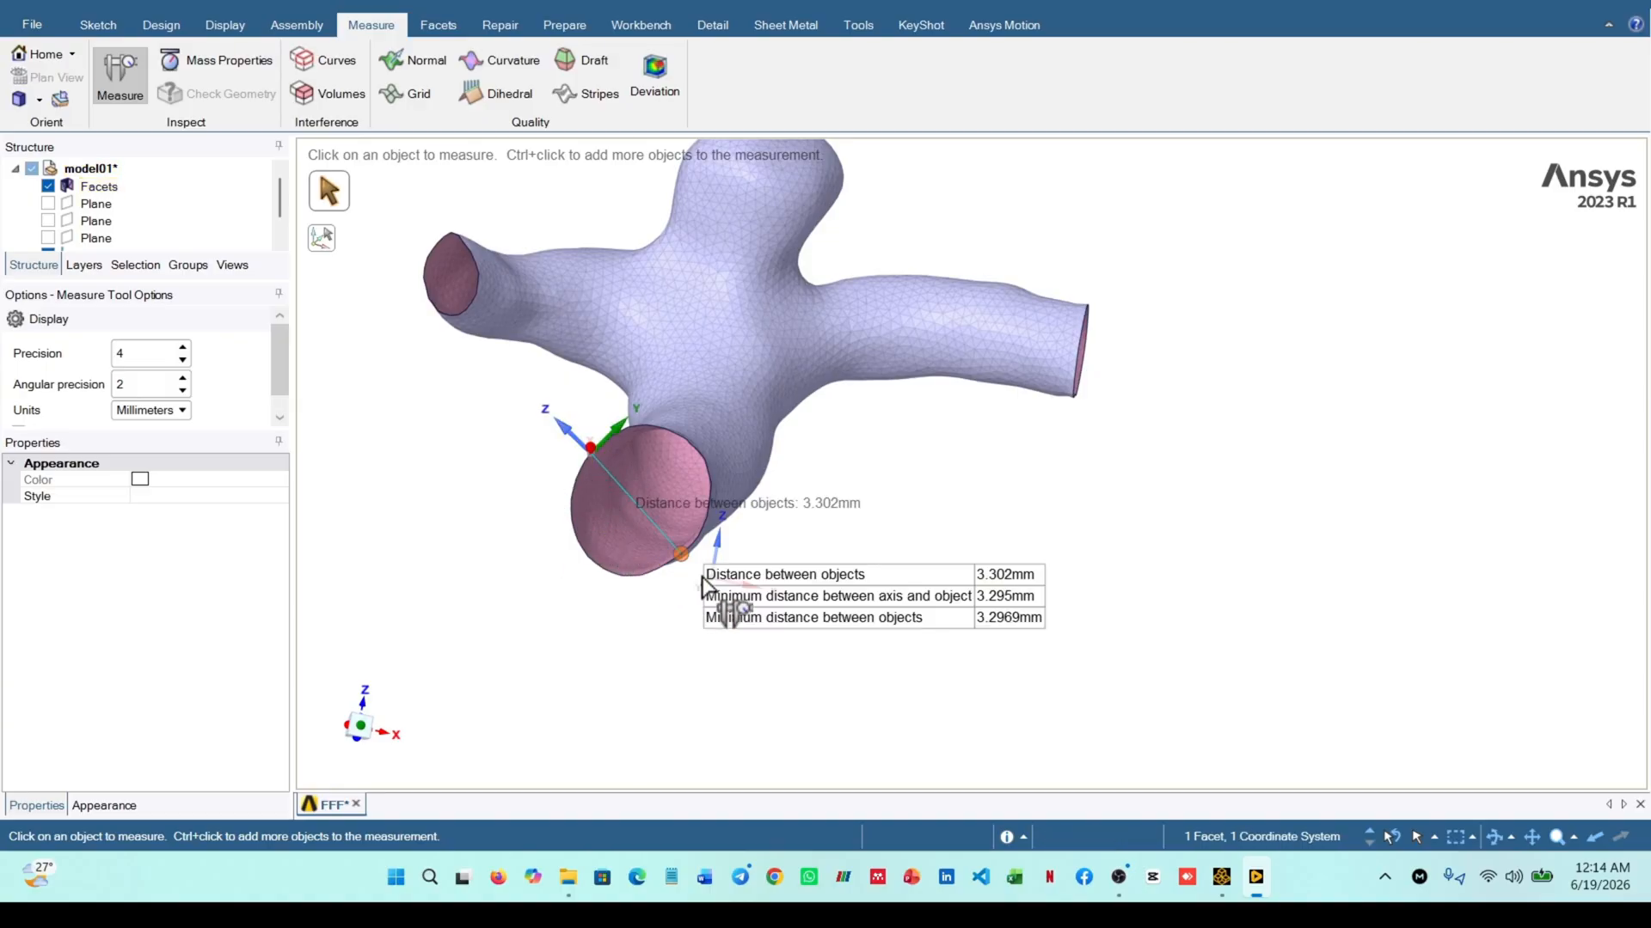
scroll(812, 585, down, 2)
scroll(815, 588, up, 3)
mouse_move(817, 588)
middle_down()
mouse_move(874, 555)
mouse_move(885, 583)
mouse_move(852, 584)
middle_up()
scroll(901, 585, down, 1)
click(1143, 527)
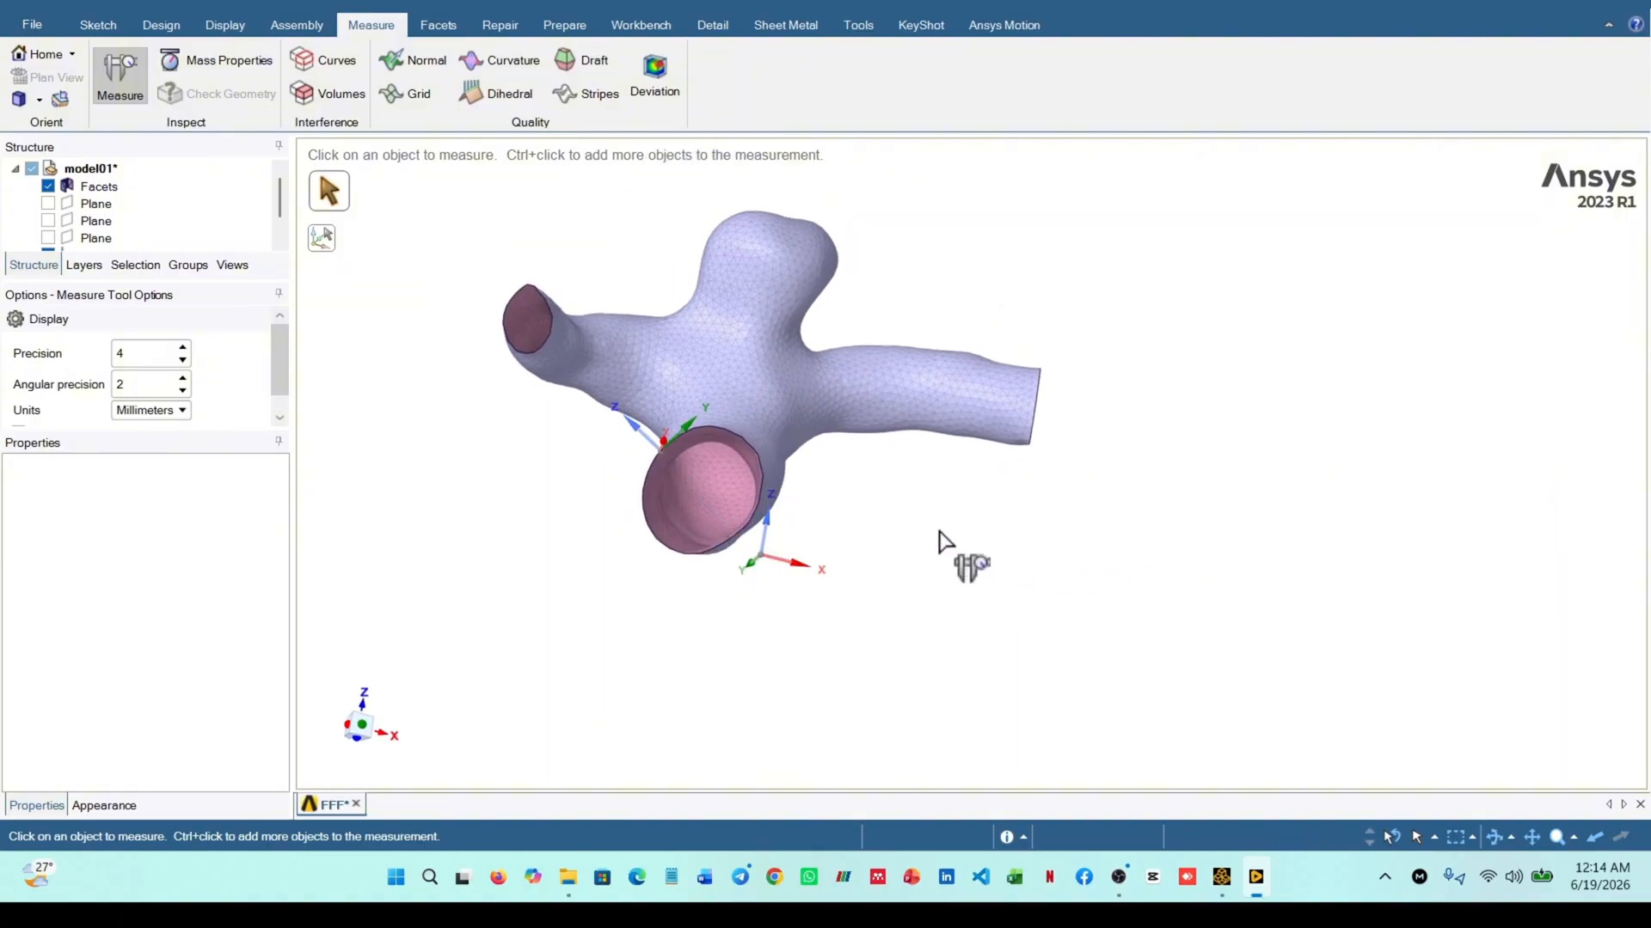
scroll(951, 552, down, 3)
middle_drag(608, 358, 527, 287)
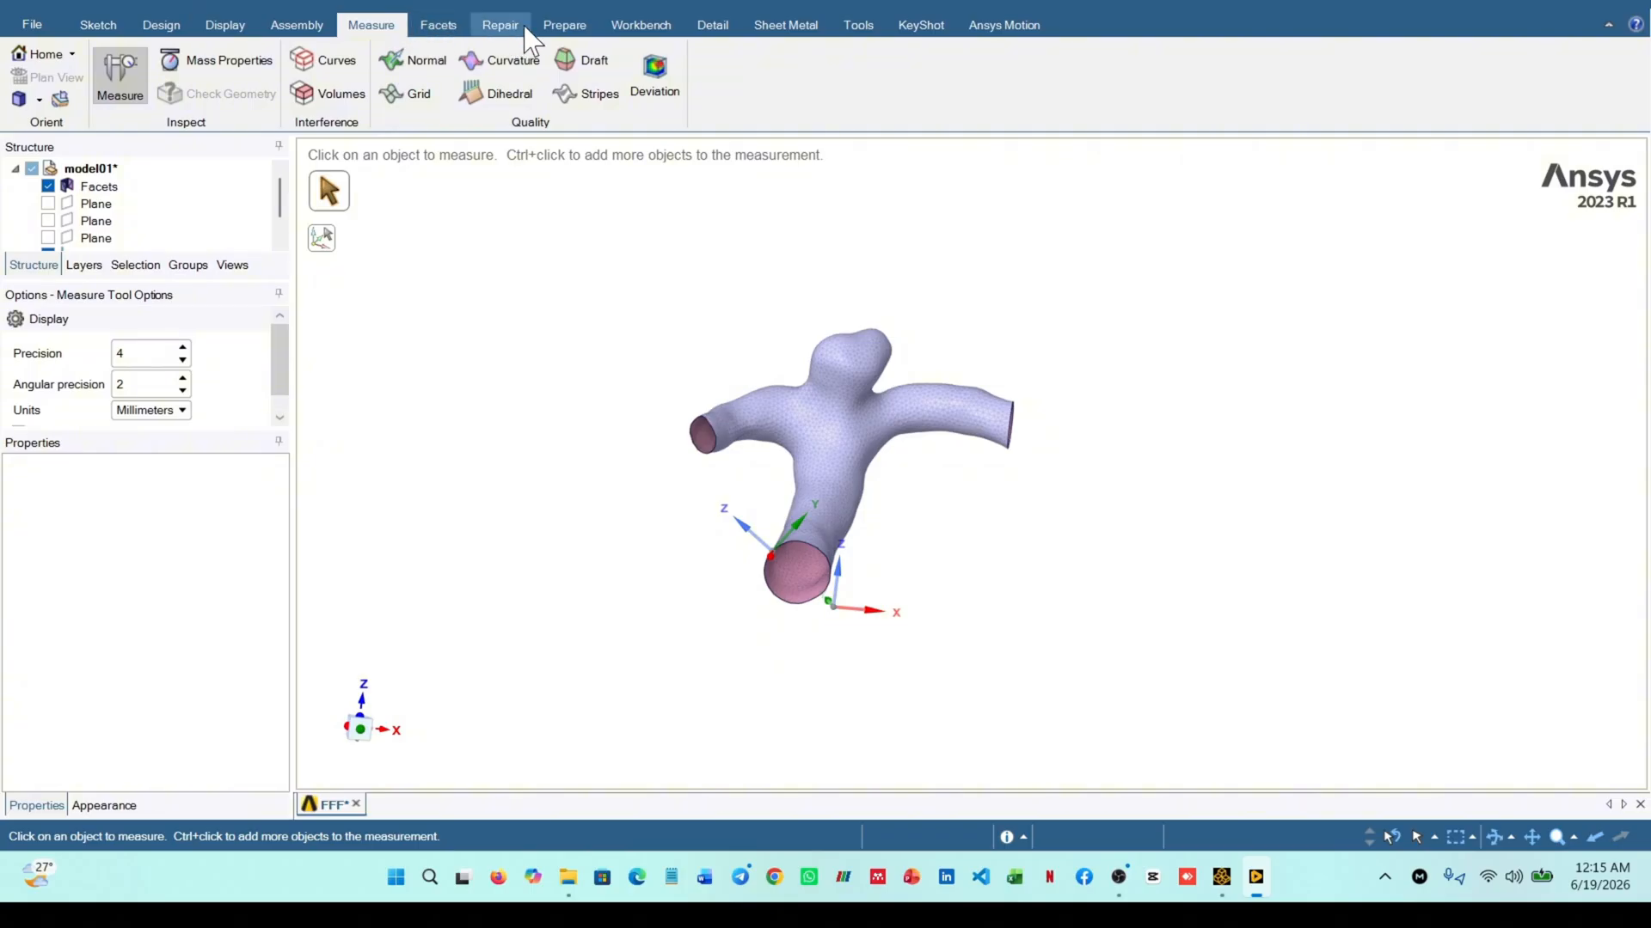
Thicken the faceted vessel body outside by 0.3 mm
click(440, 27)
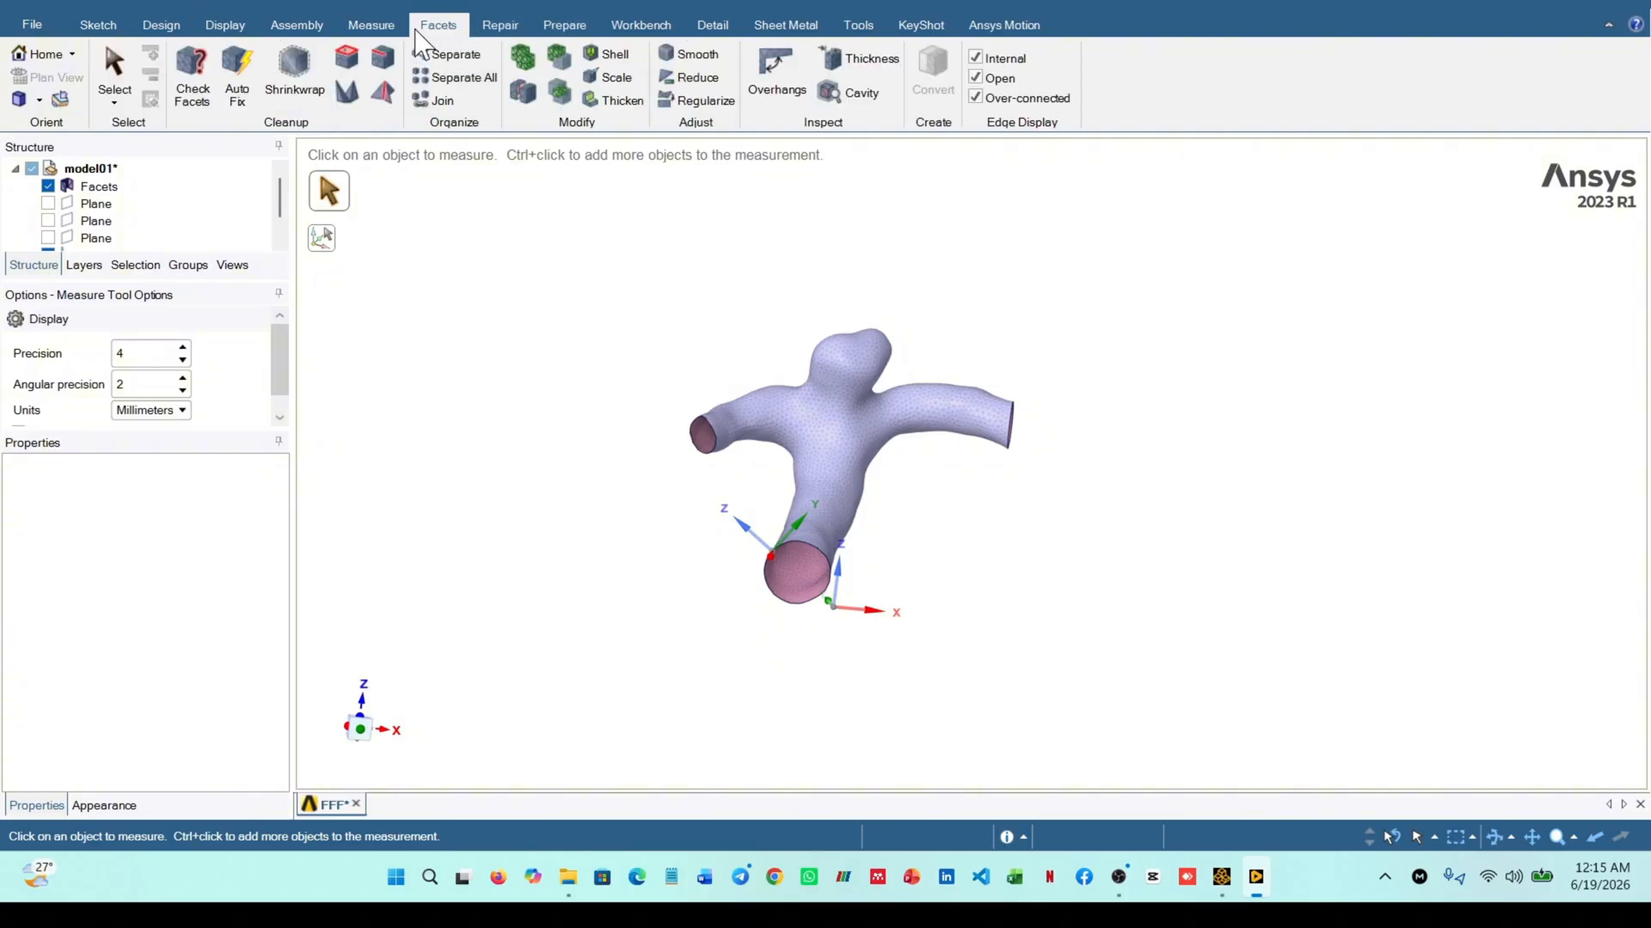
click(612, 100)
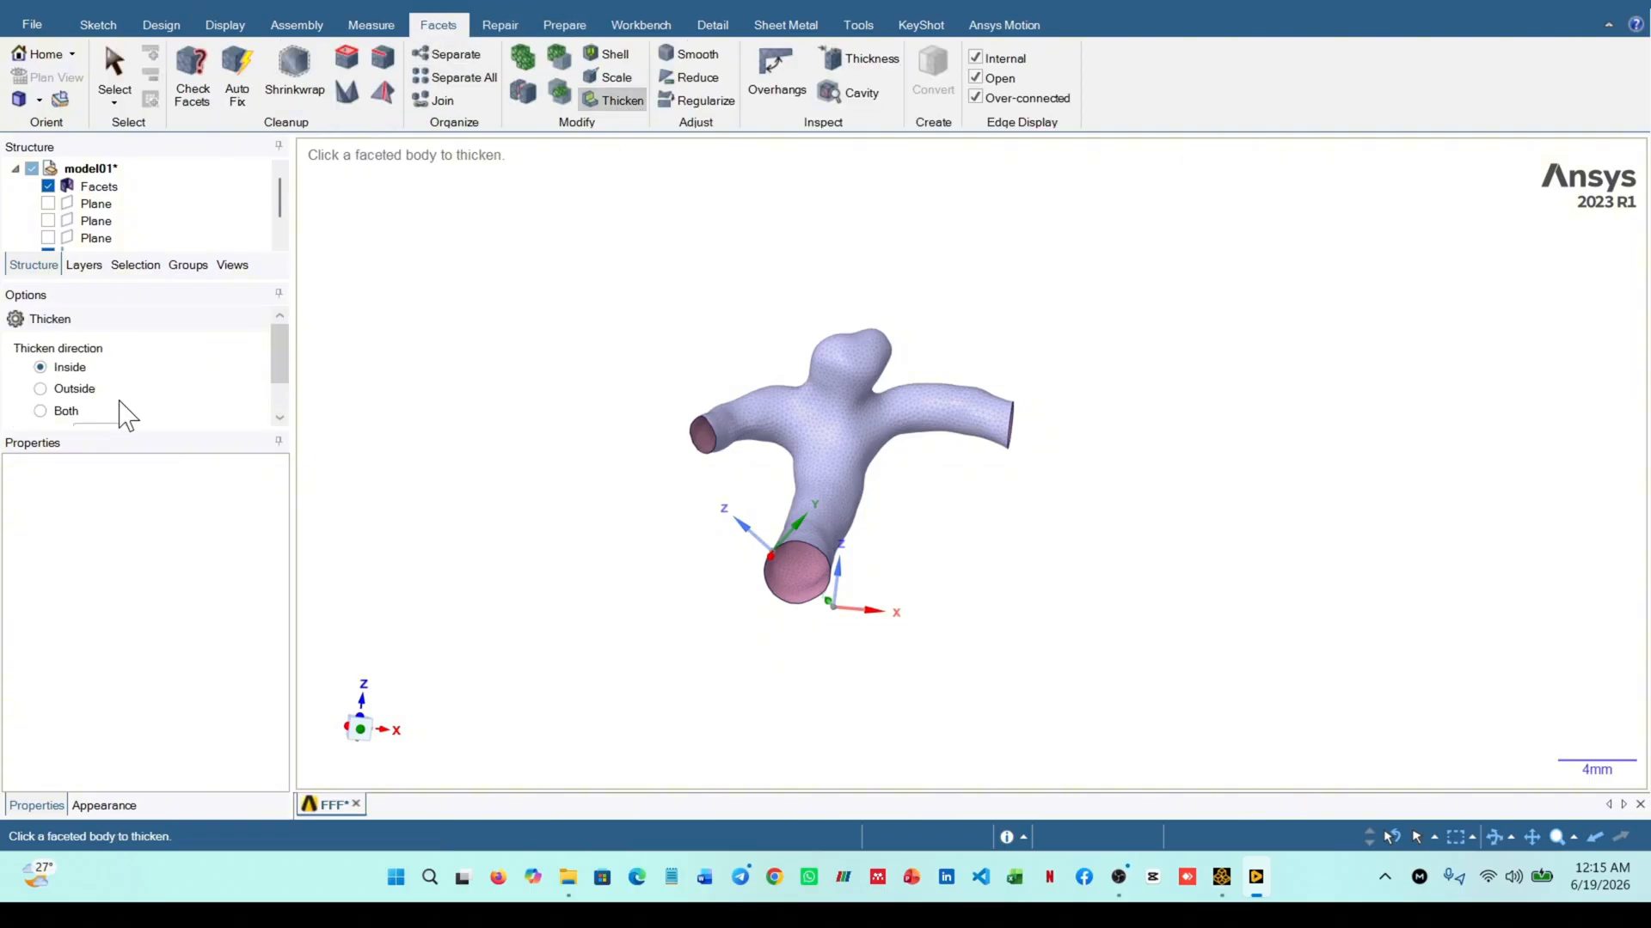
click(68, 389)
scroll(159, 379, down, 1)
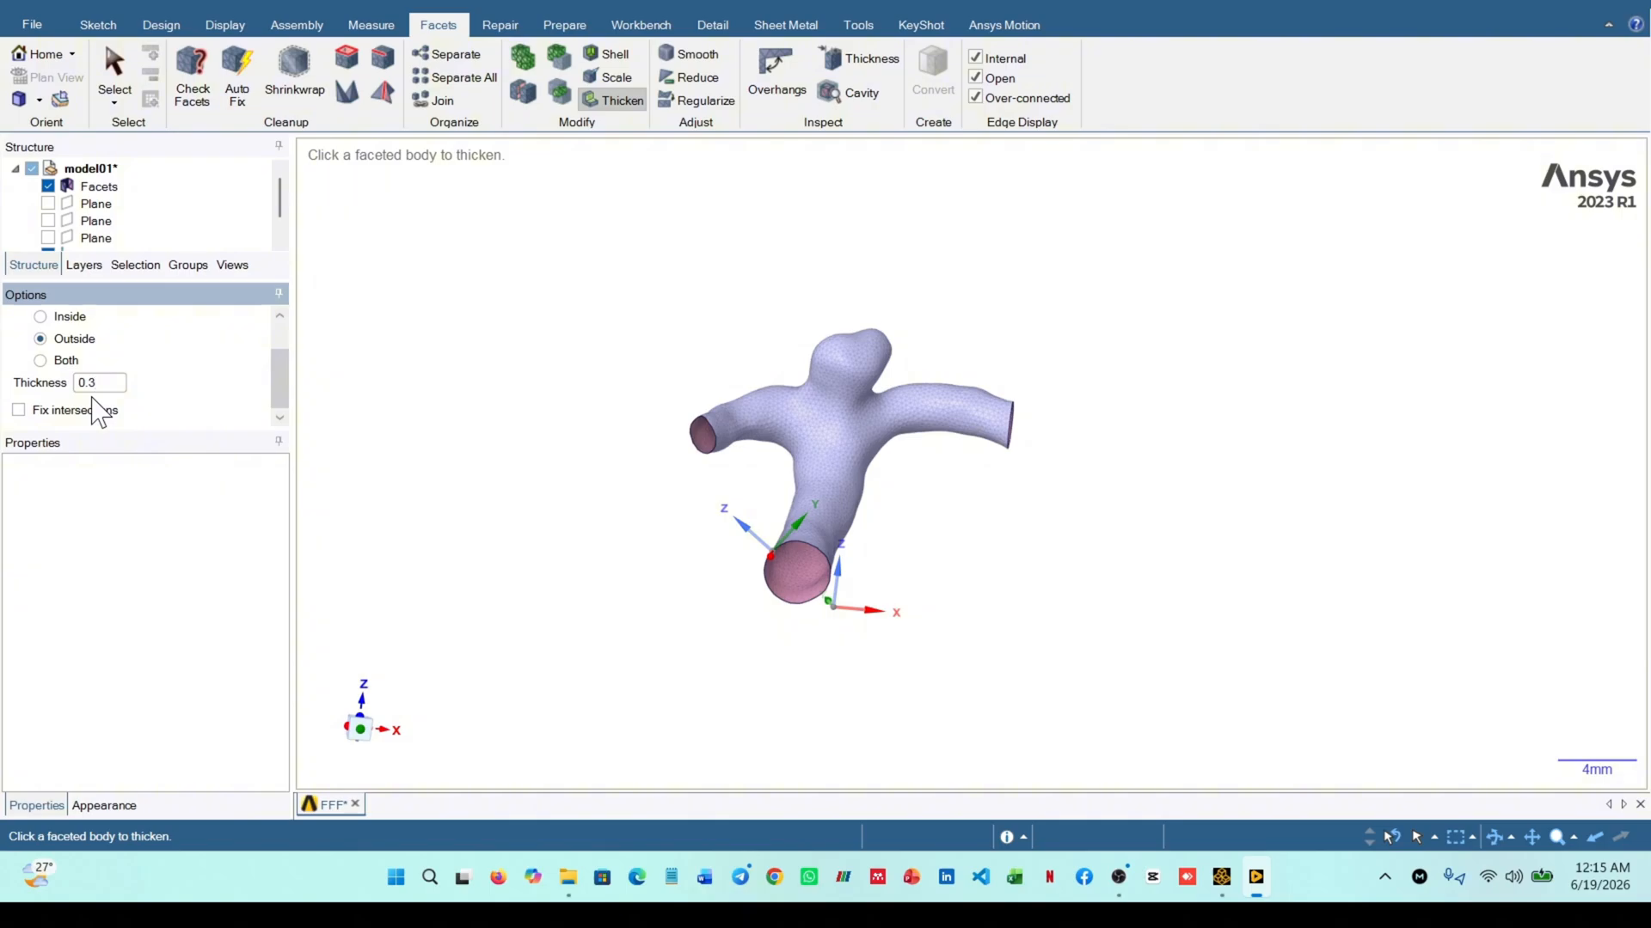
key(Return)
click(104, 187)
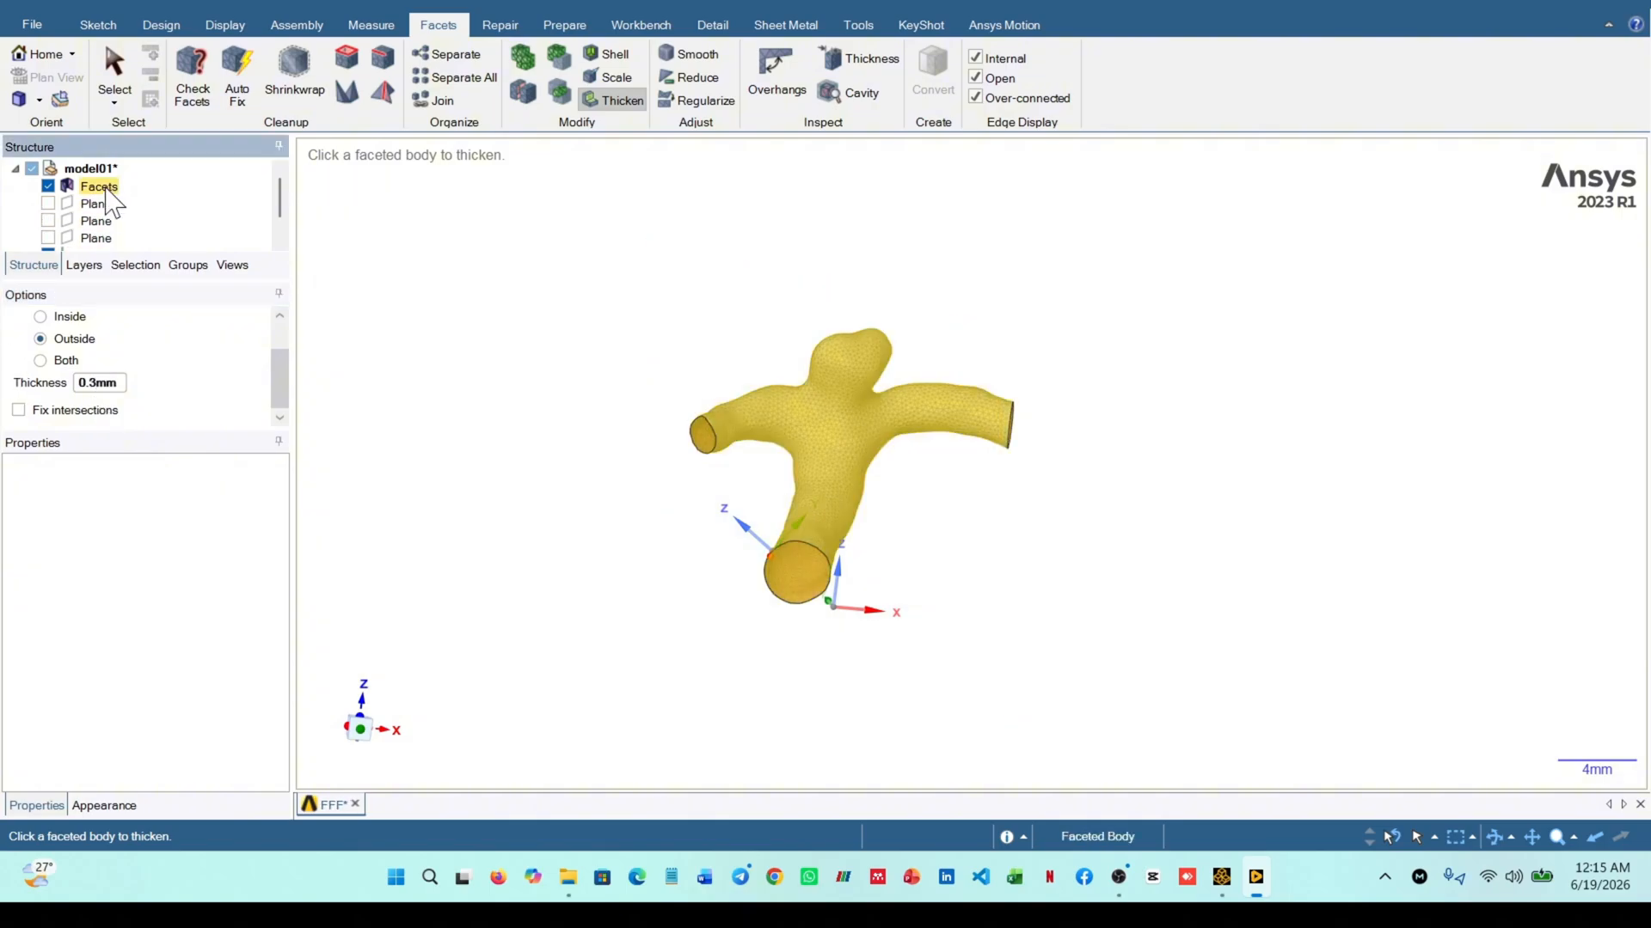
Examine the thickened vessel wall at the branch openings and around the aneurysm from several angles
scroll(988, 641, up, 2)
scroll(746, 514, up, 1)
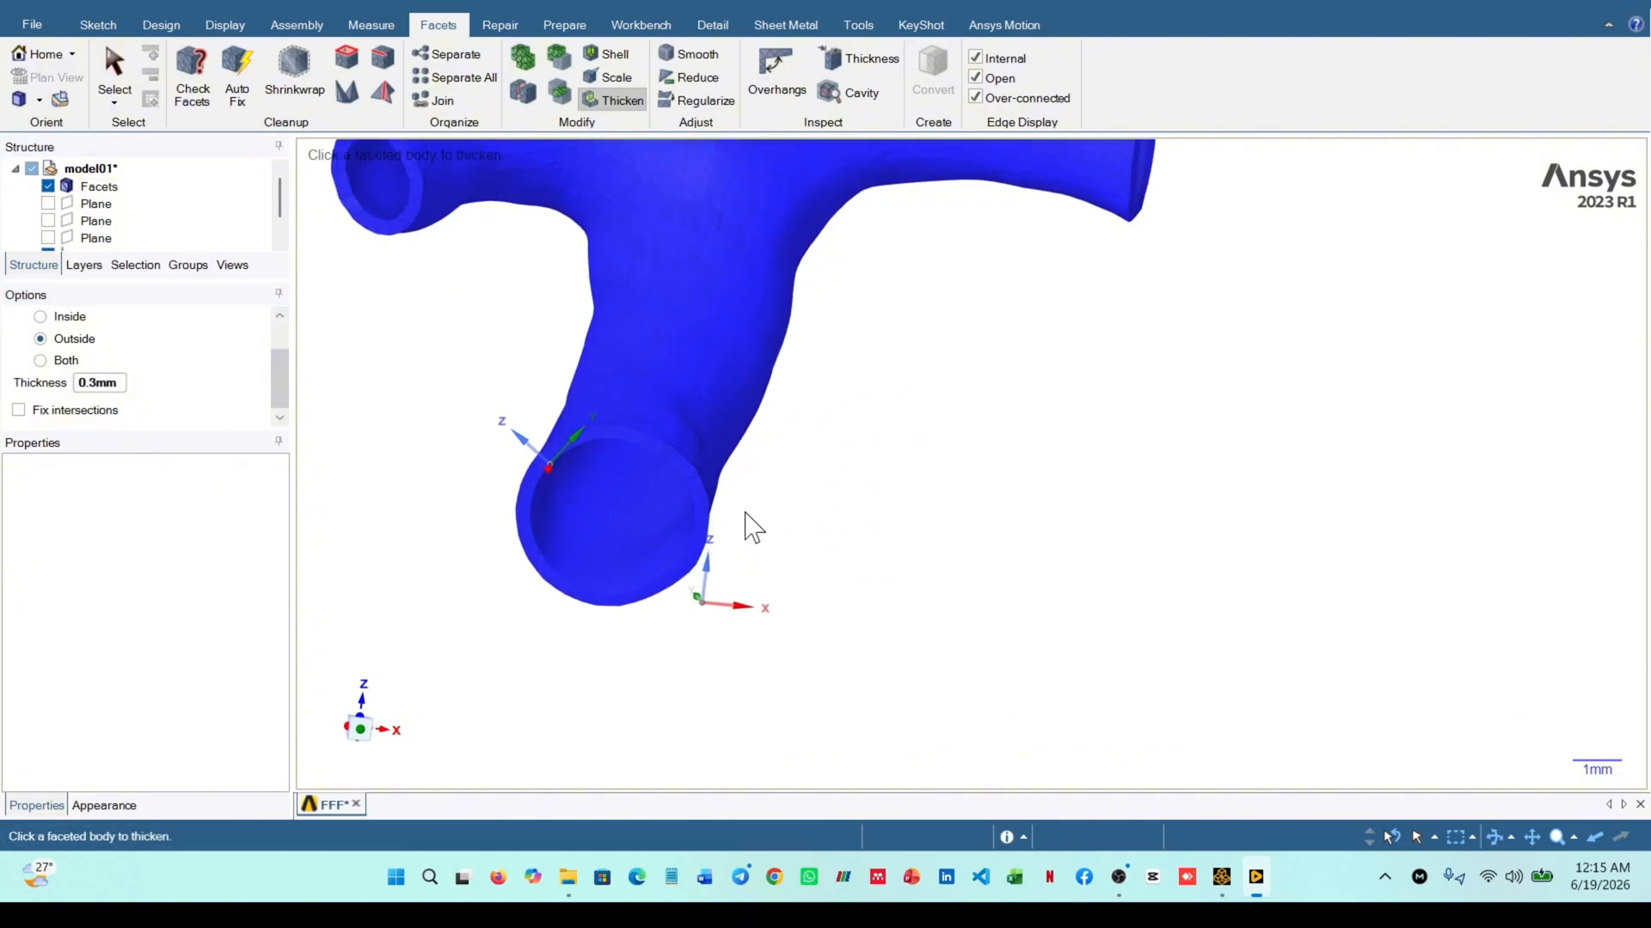
scroll(746, 514, down, 1)
scroll(588, 415, up, 3)
scroll(643, 370, down, 3)
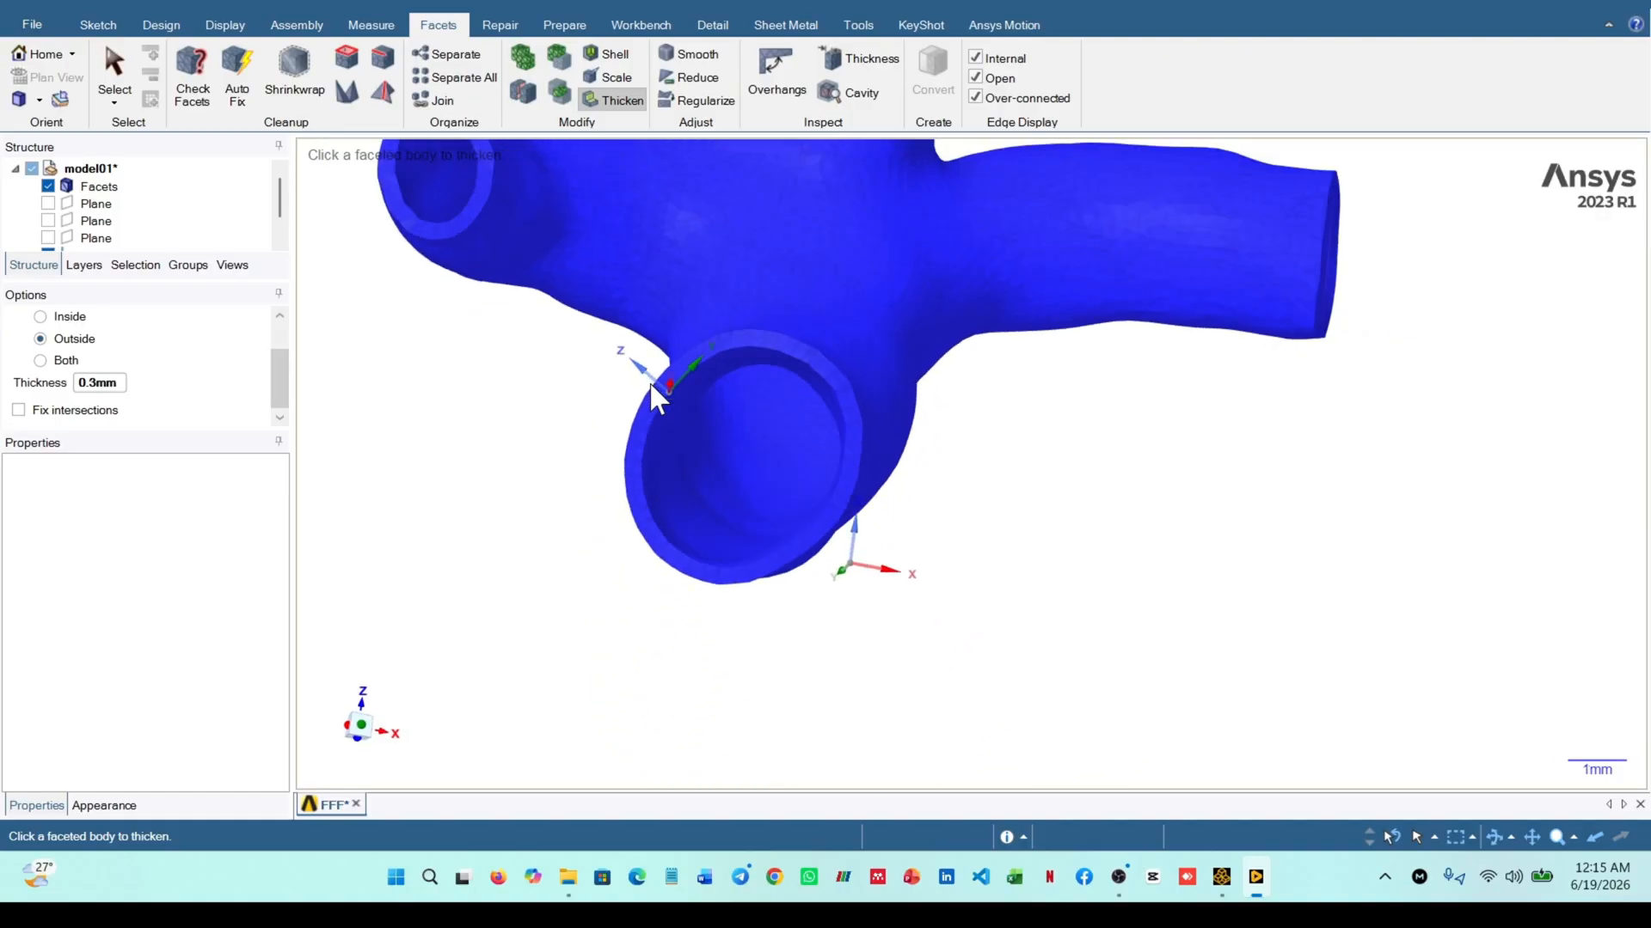
scroll(608, 325, up, 3)
scroll(632, 395, down, 5)
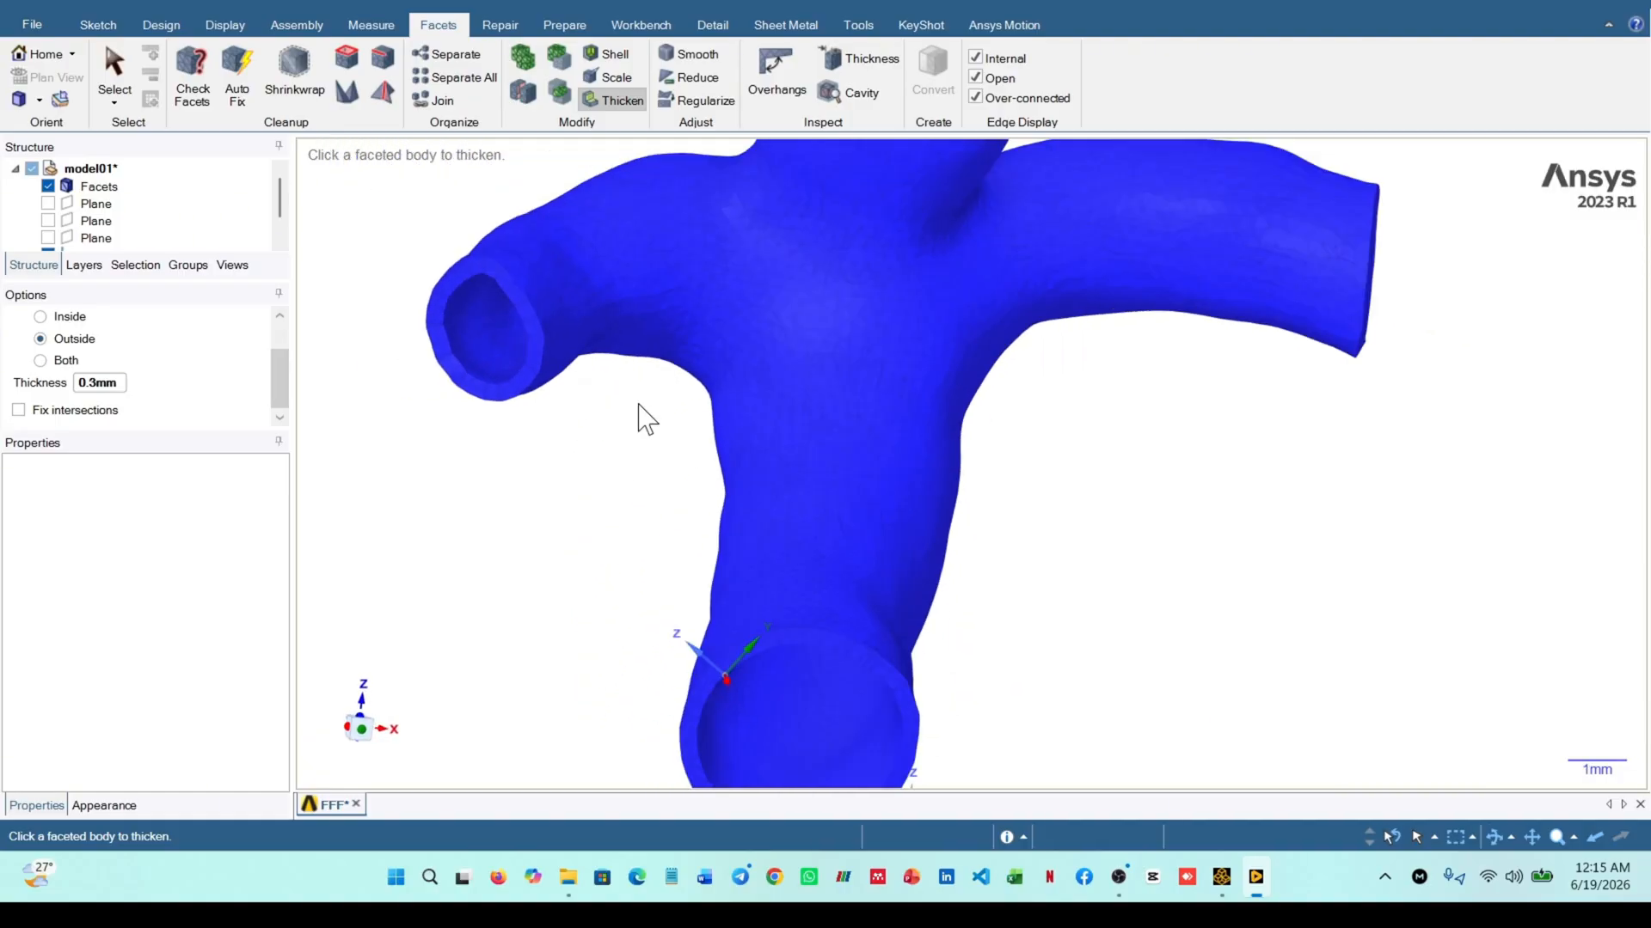
scroll(657, 416, up, 3)
mouse_move(651, 402)
middle_down()
mouse_move(671, 368)
mouse_move(597, 369)
mouse_move(671, 404)
middle_up()
scroll(855, 435, up, 5)
middle_drag(866, 419, 838, 470)
scroll(990, 493, down, 3)
scroll(997, 507, up, 3)
middle_drag(1054, 519, 1175, 503)
scroll(1149, 513, down, 8)
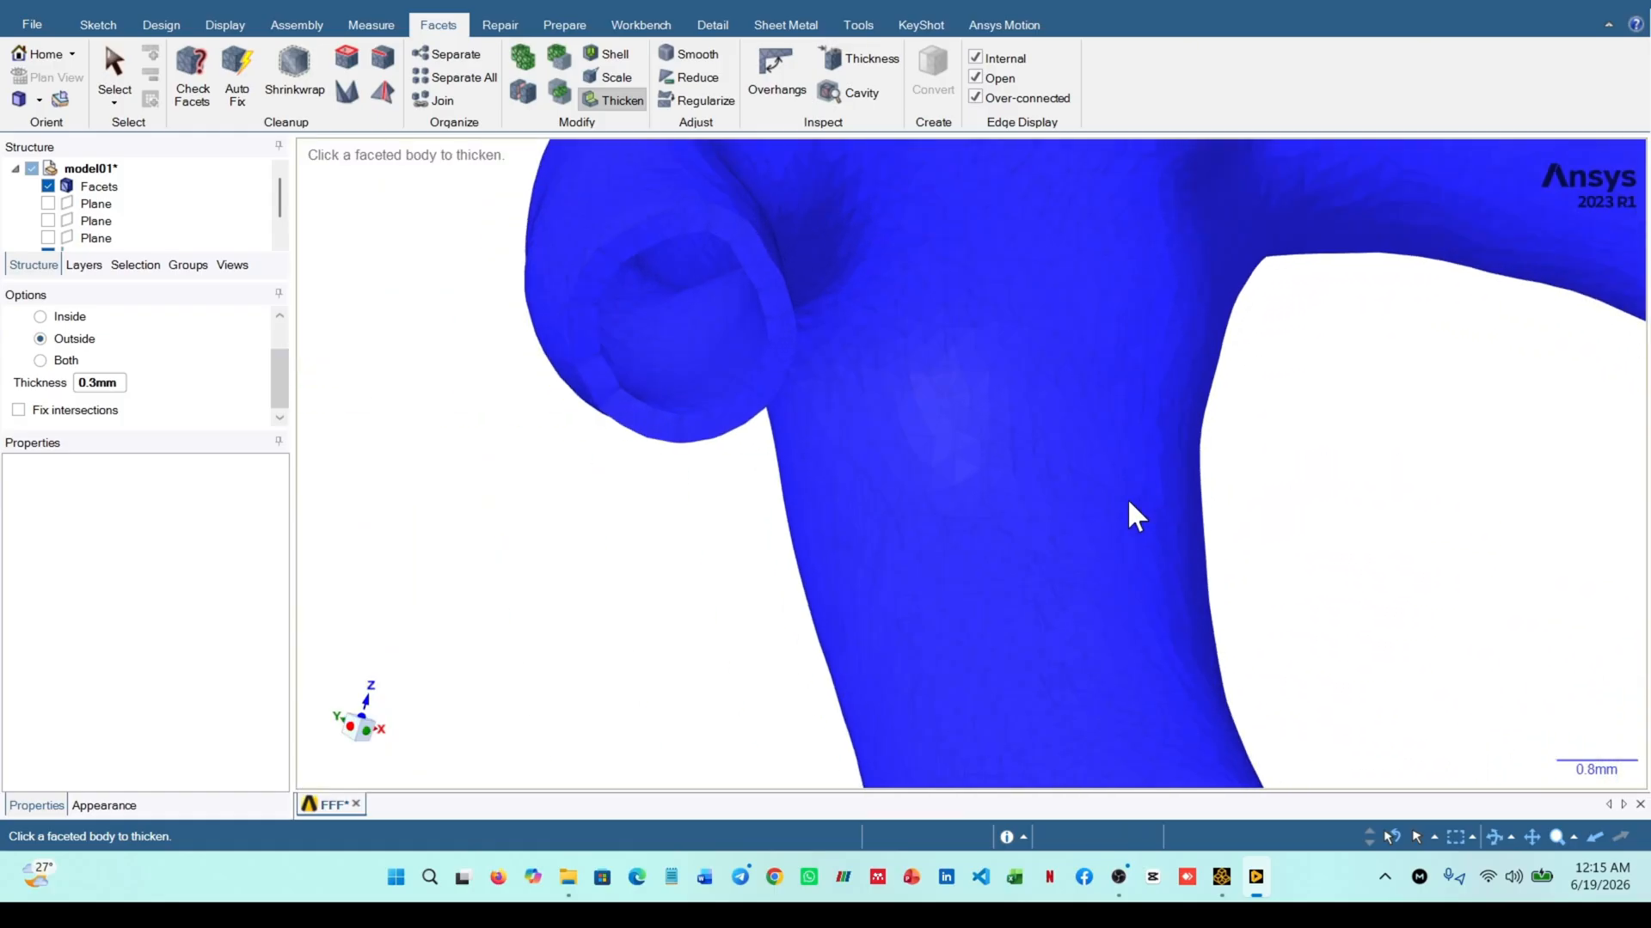
Shrinkwrap the thickened faceted vessel body with a size of 0.1 mm
click(292, 86)
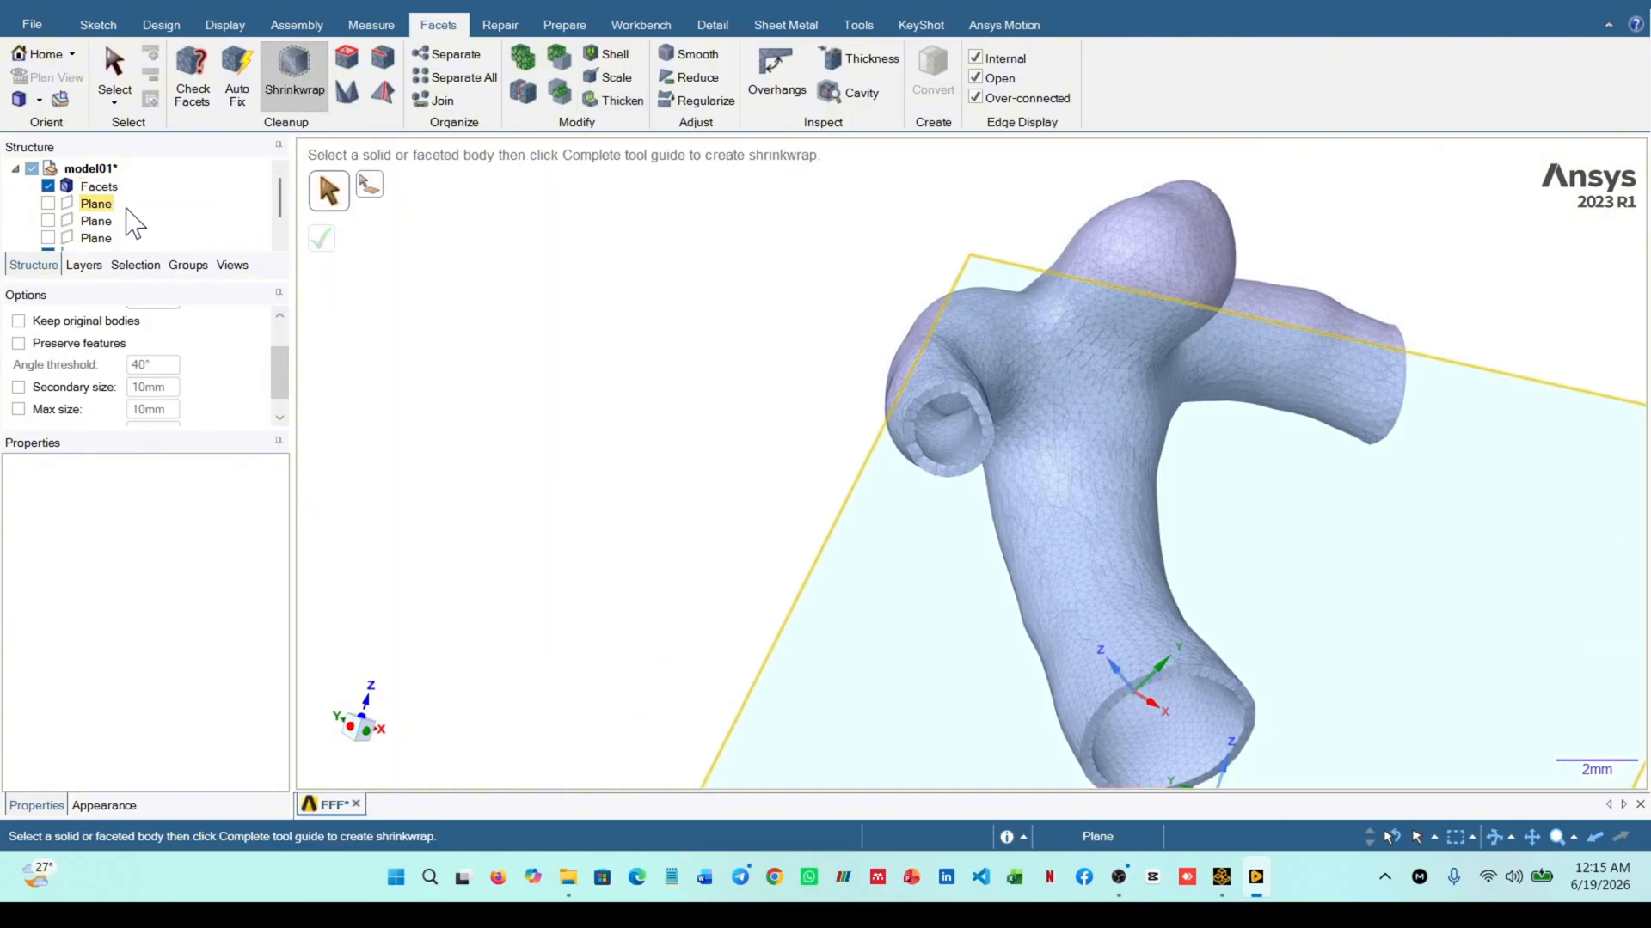
scroll(200, 396, up, 2)
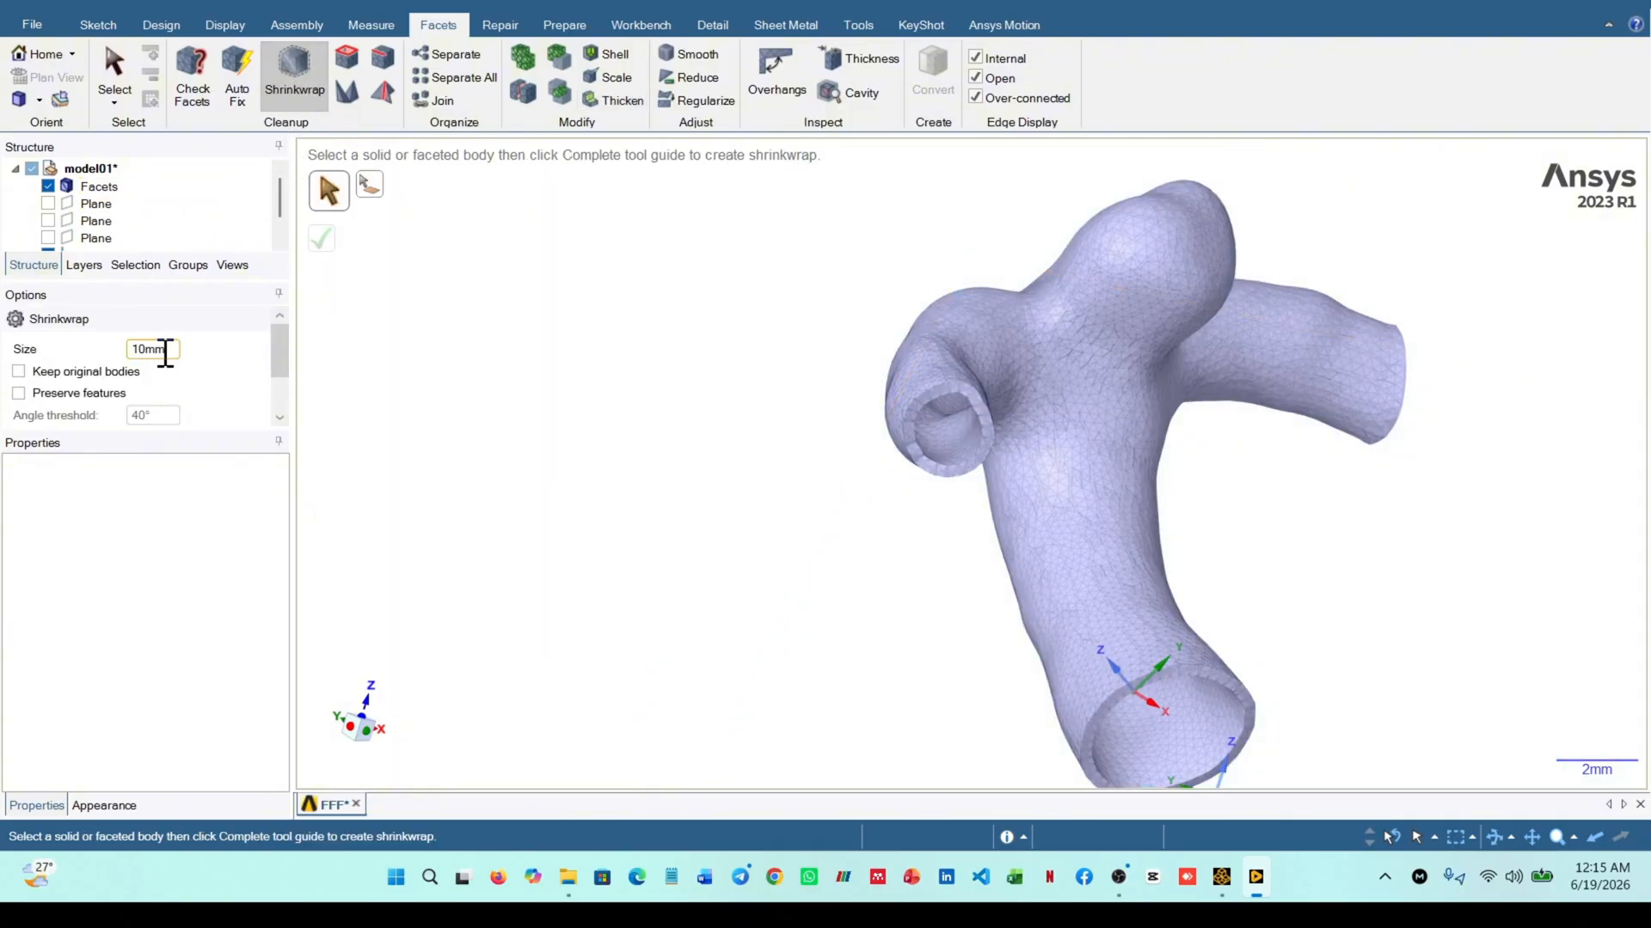
drag(175, 353, 120, 355)
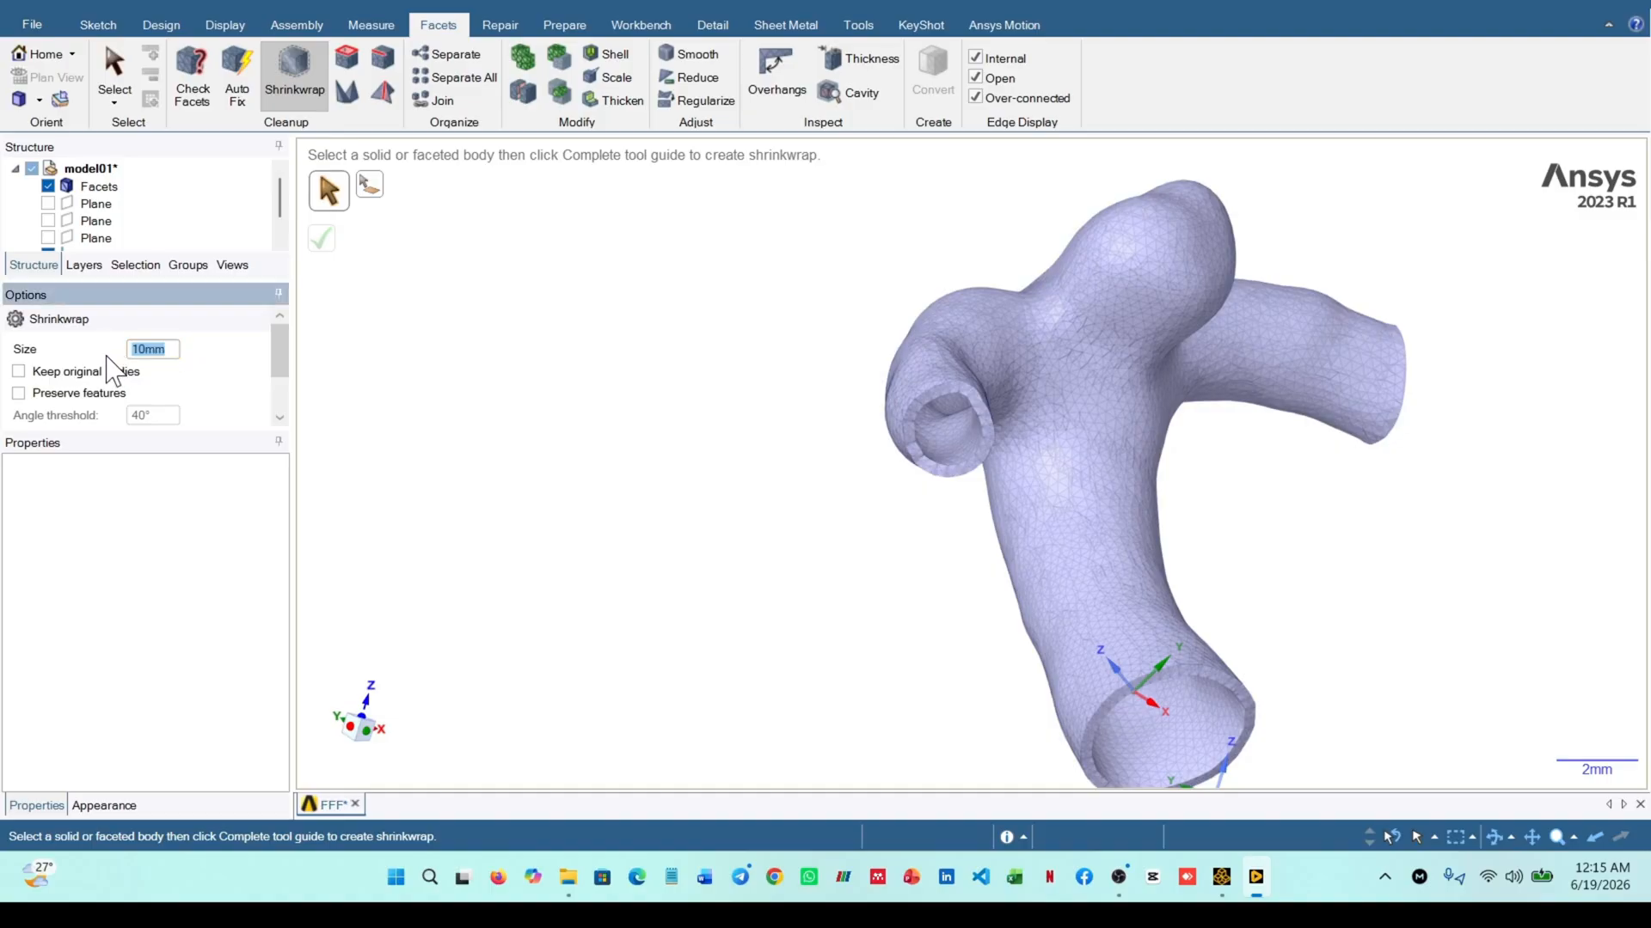
scroll(935, 446, up, 4)
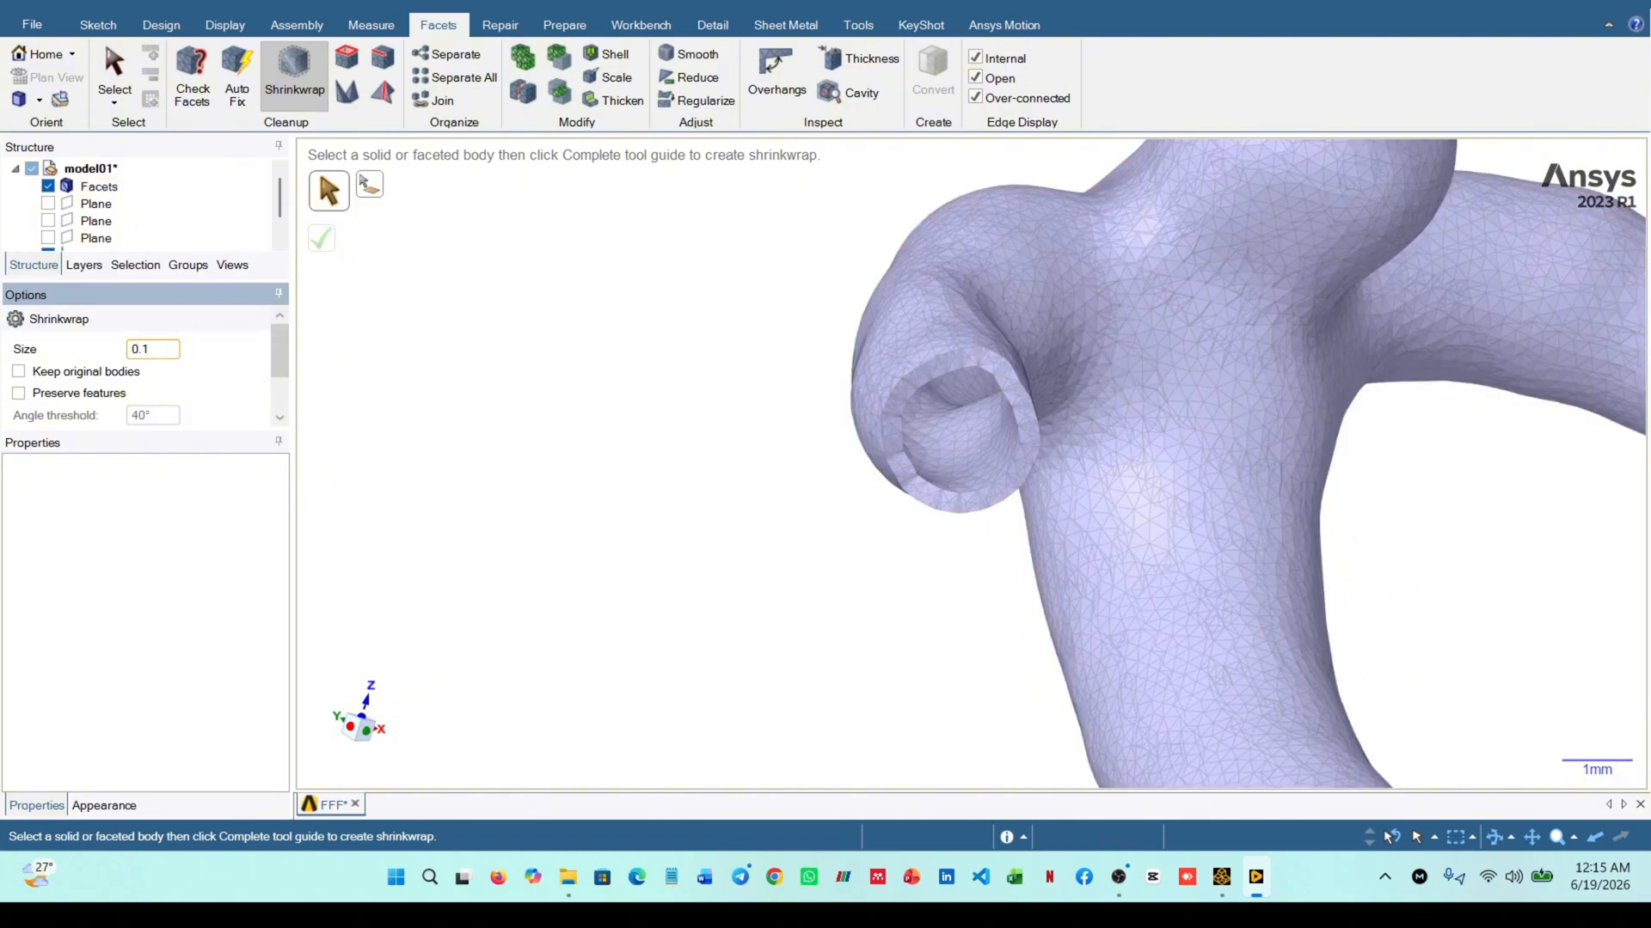
key(Return)
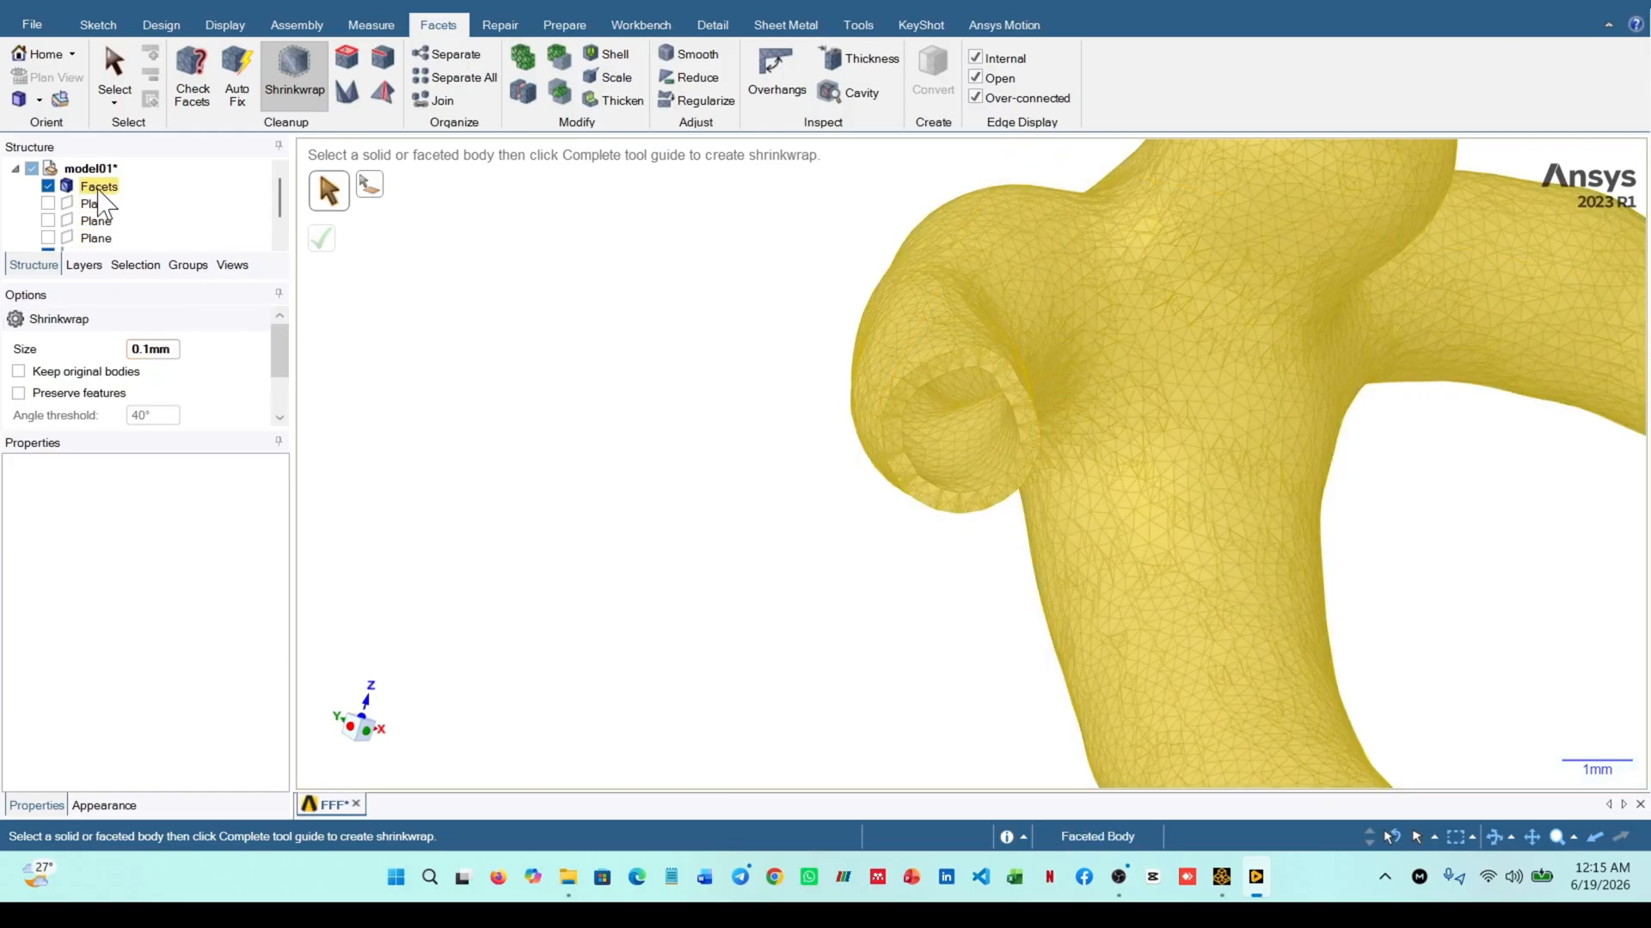
click(98, 187)
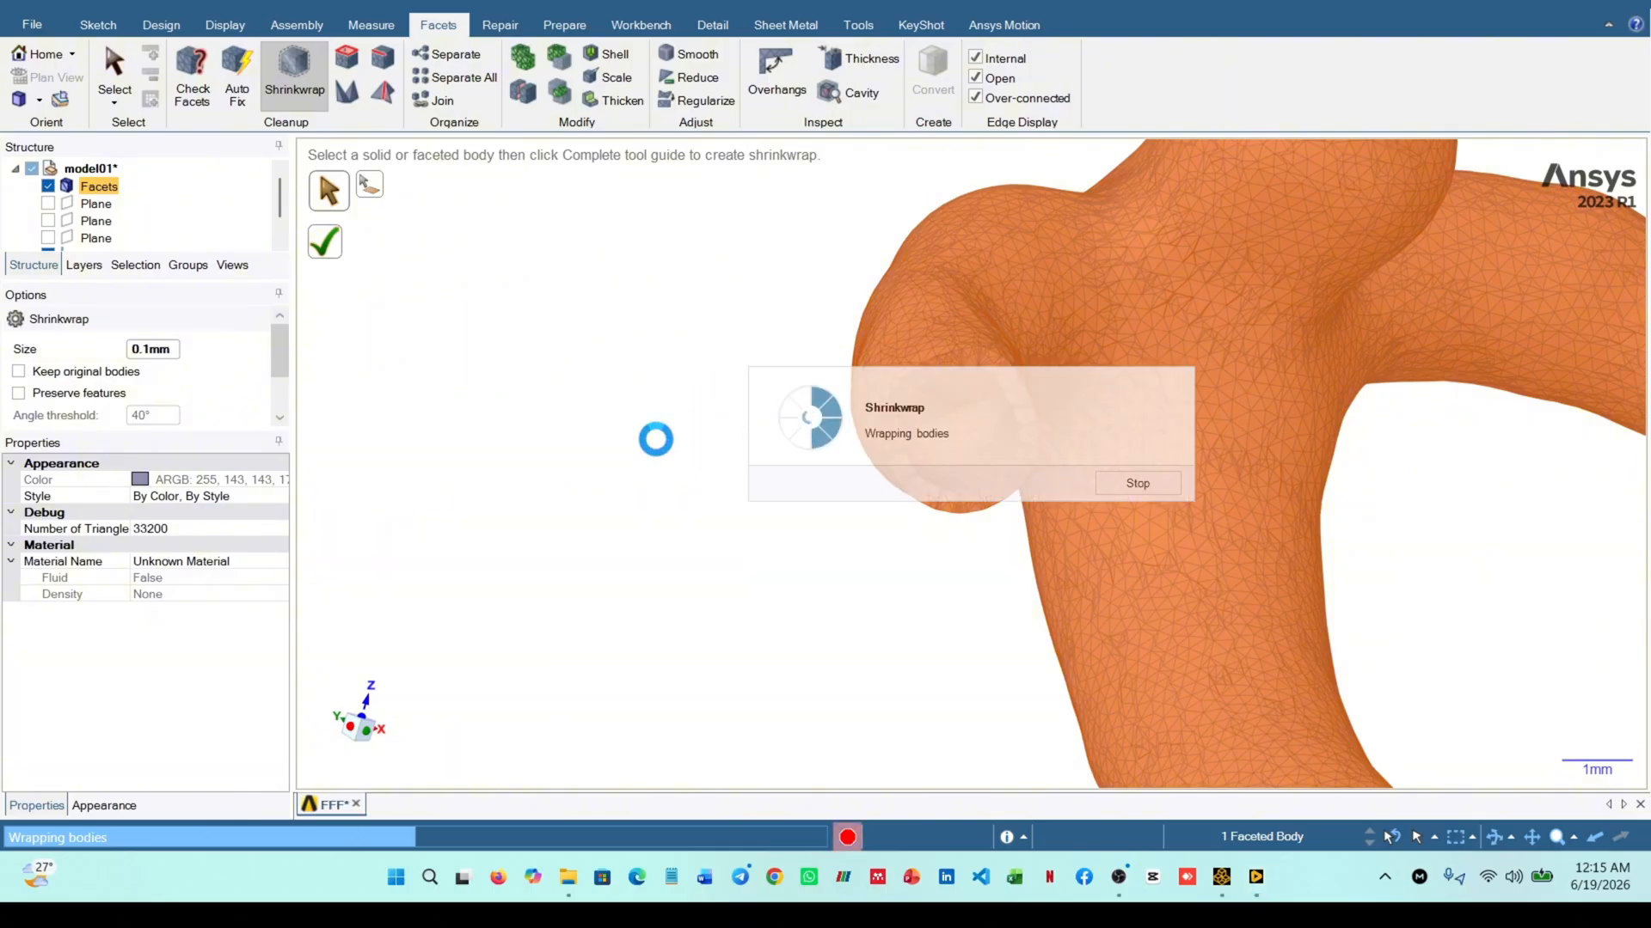
Examine the shrinkwrapped facet mesh around the branch opening, the main vessel and the wide opening
scroll(1109, 404, up, 5)
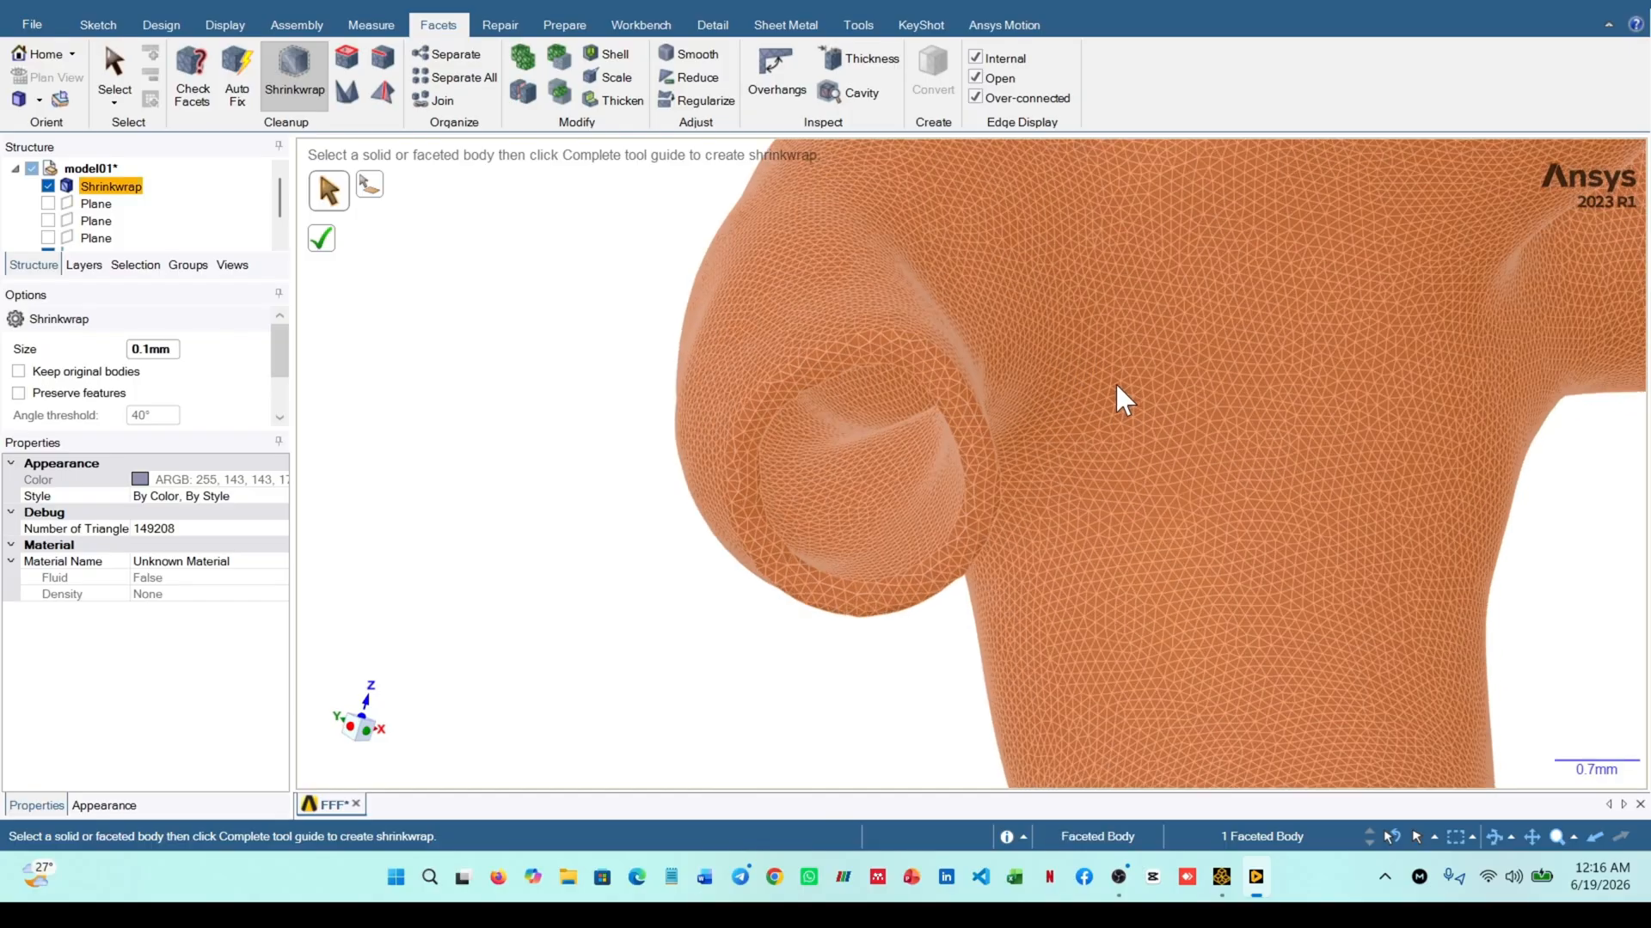
scroll(1123, 430, up, 2)
scroll(1129, 434, down, 6)
scroll(1185, 602, up, 6)
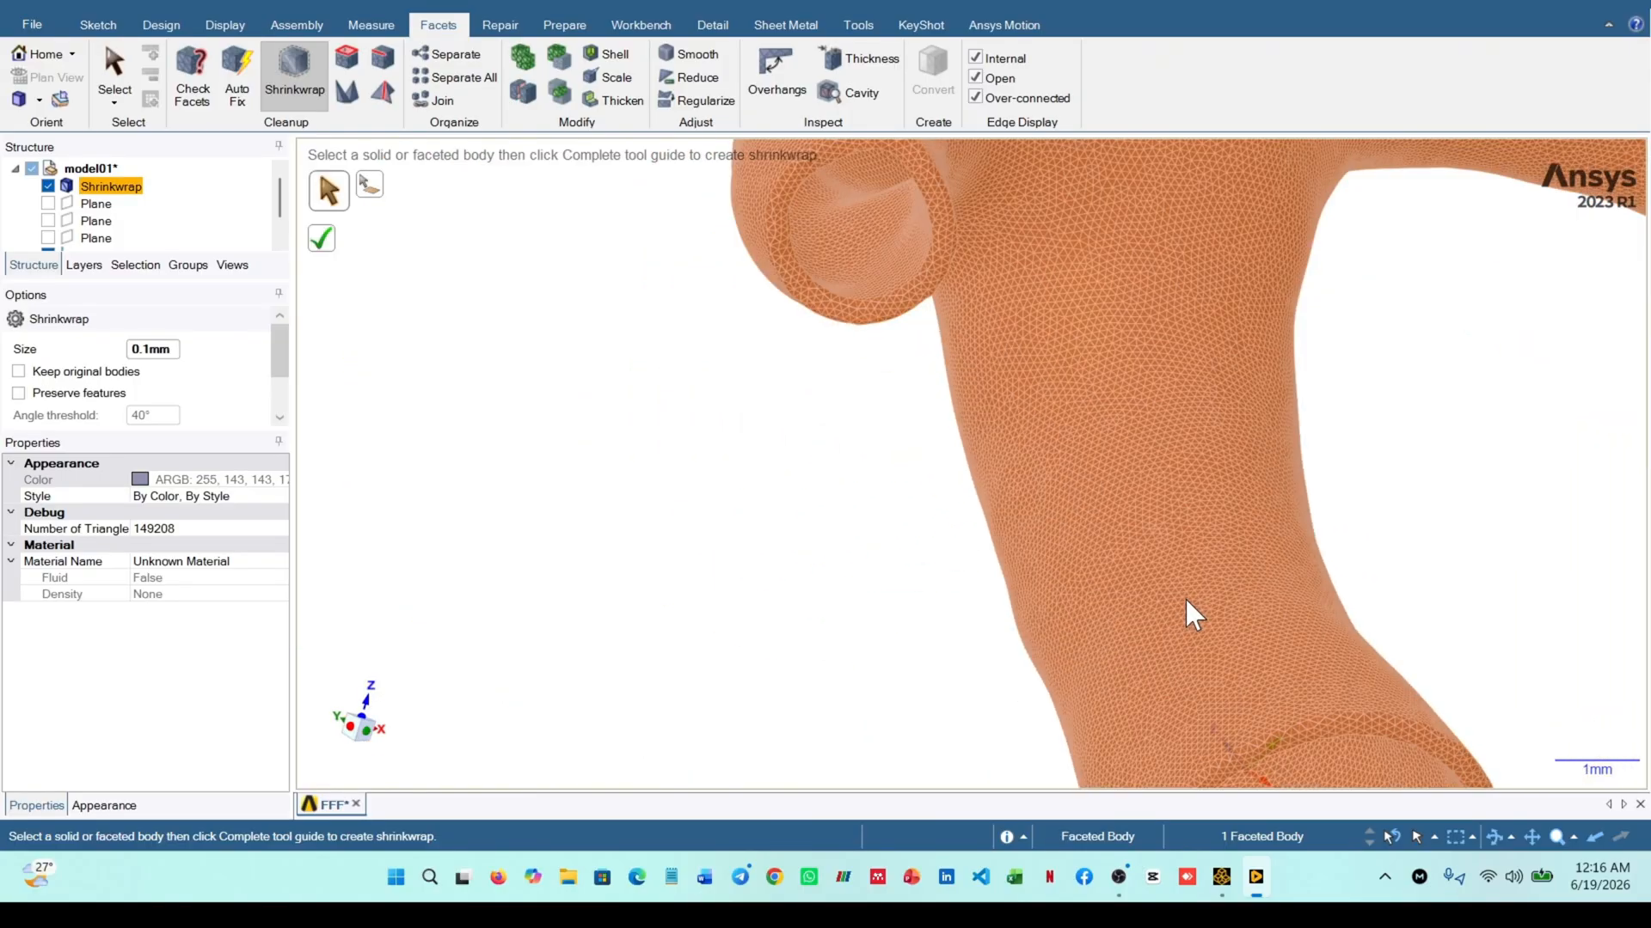
middle_drag(1174, 511, 1082, 515)
scroll(1032, 410, down, 2)
scroll(1039, 425, up, 6)
scroll(1129, 444, down, 6)
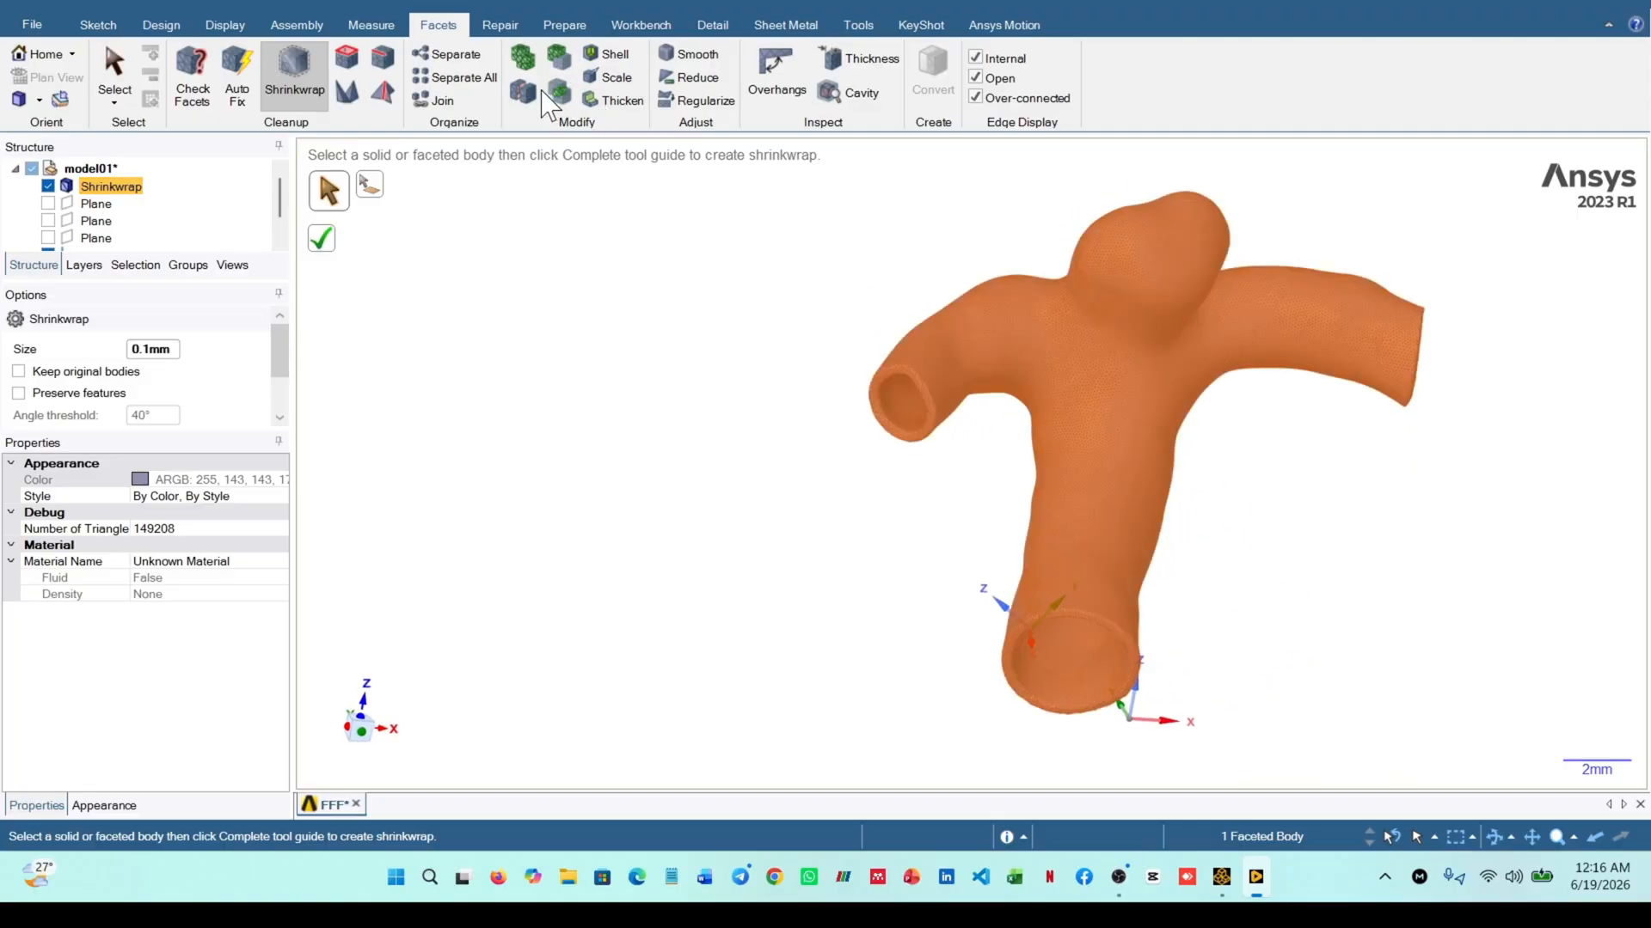
Generate a patch body from the shrinkwrapped vessel with Auto Skin
click(858, 25)
click(114, 82)
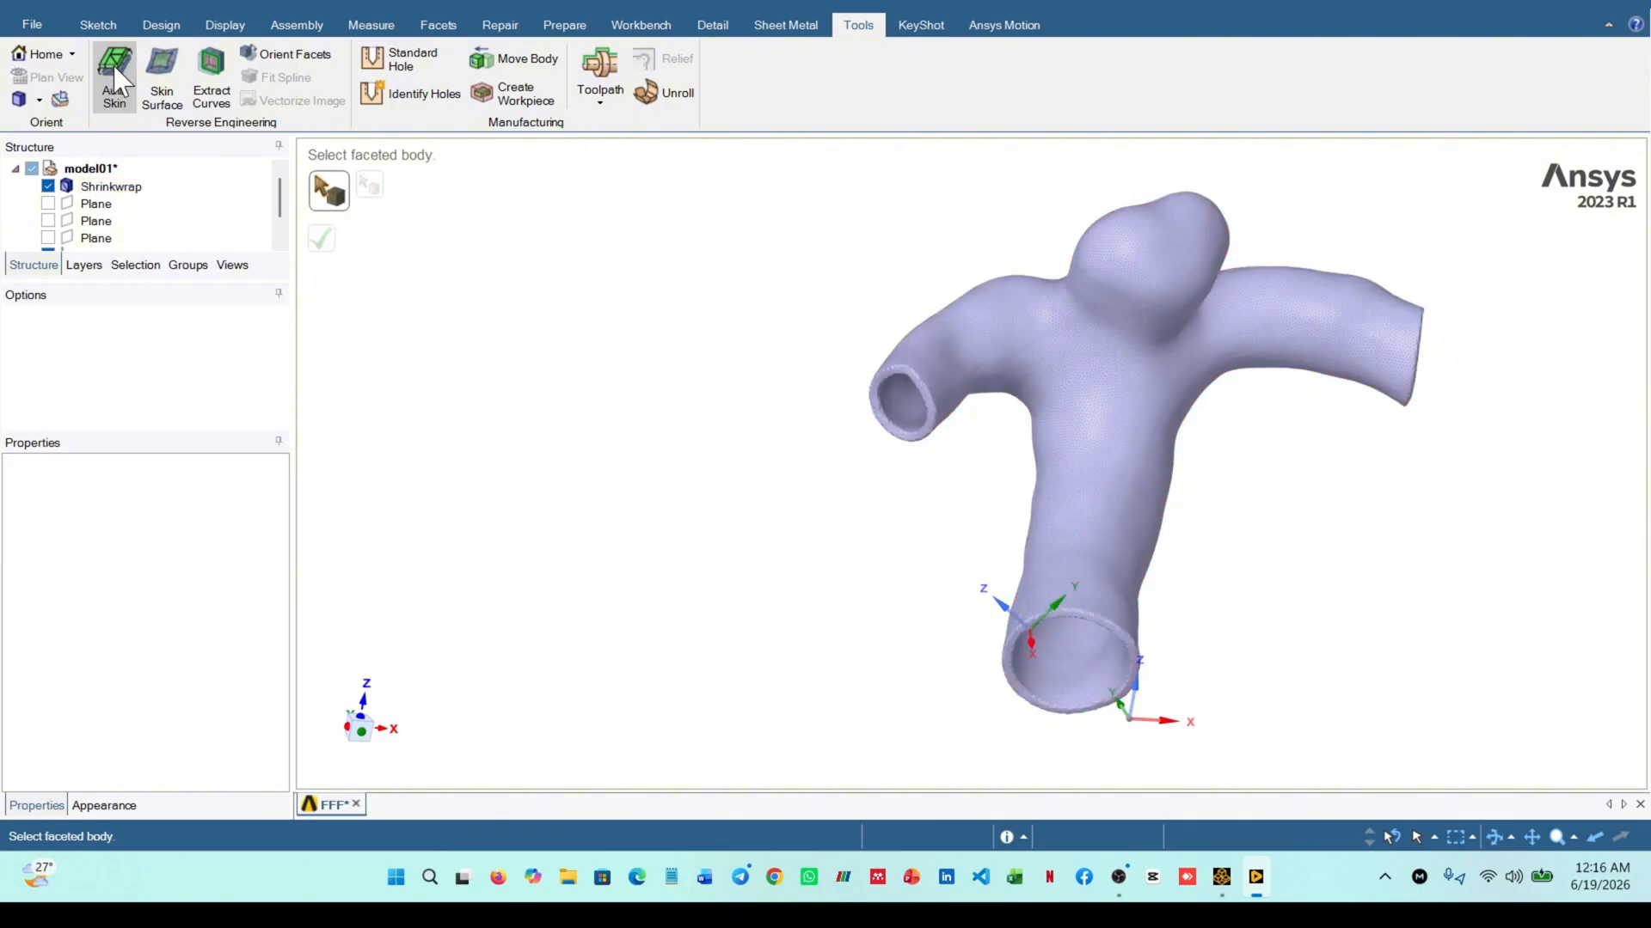
click(129, 196)
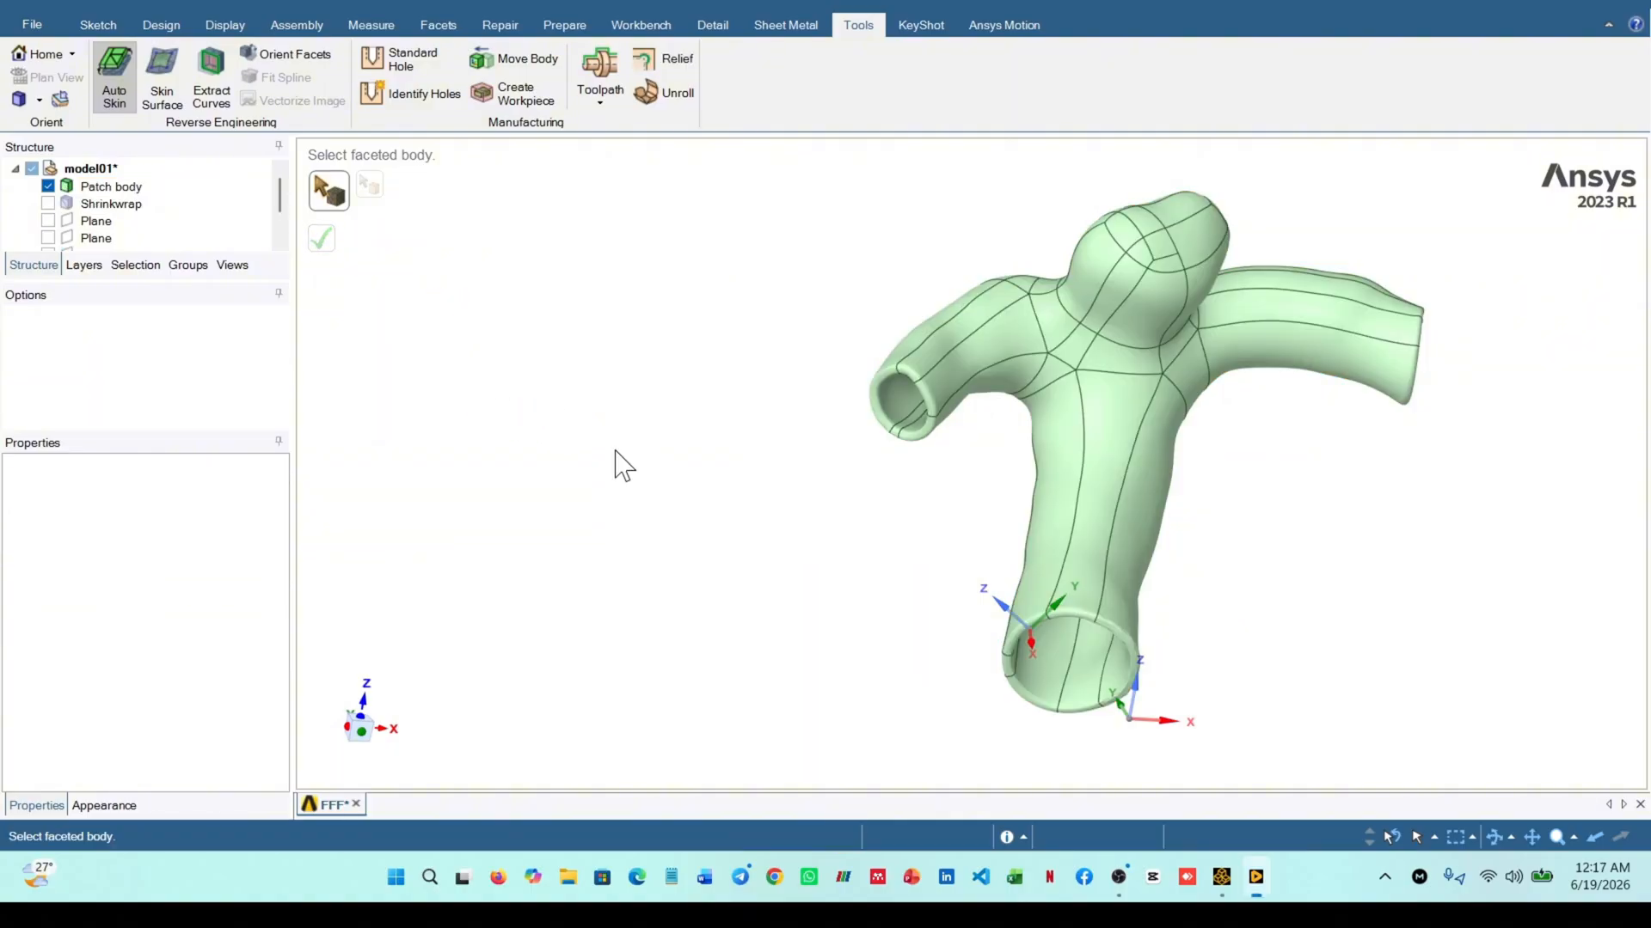
Hide both coordinate-system origins at the vessel's wide opening
middle_drag(914, 402, 945, 601)
scroll(194, 228, down, 1)
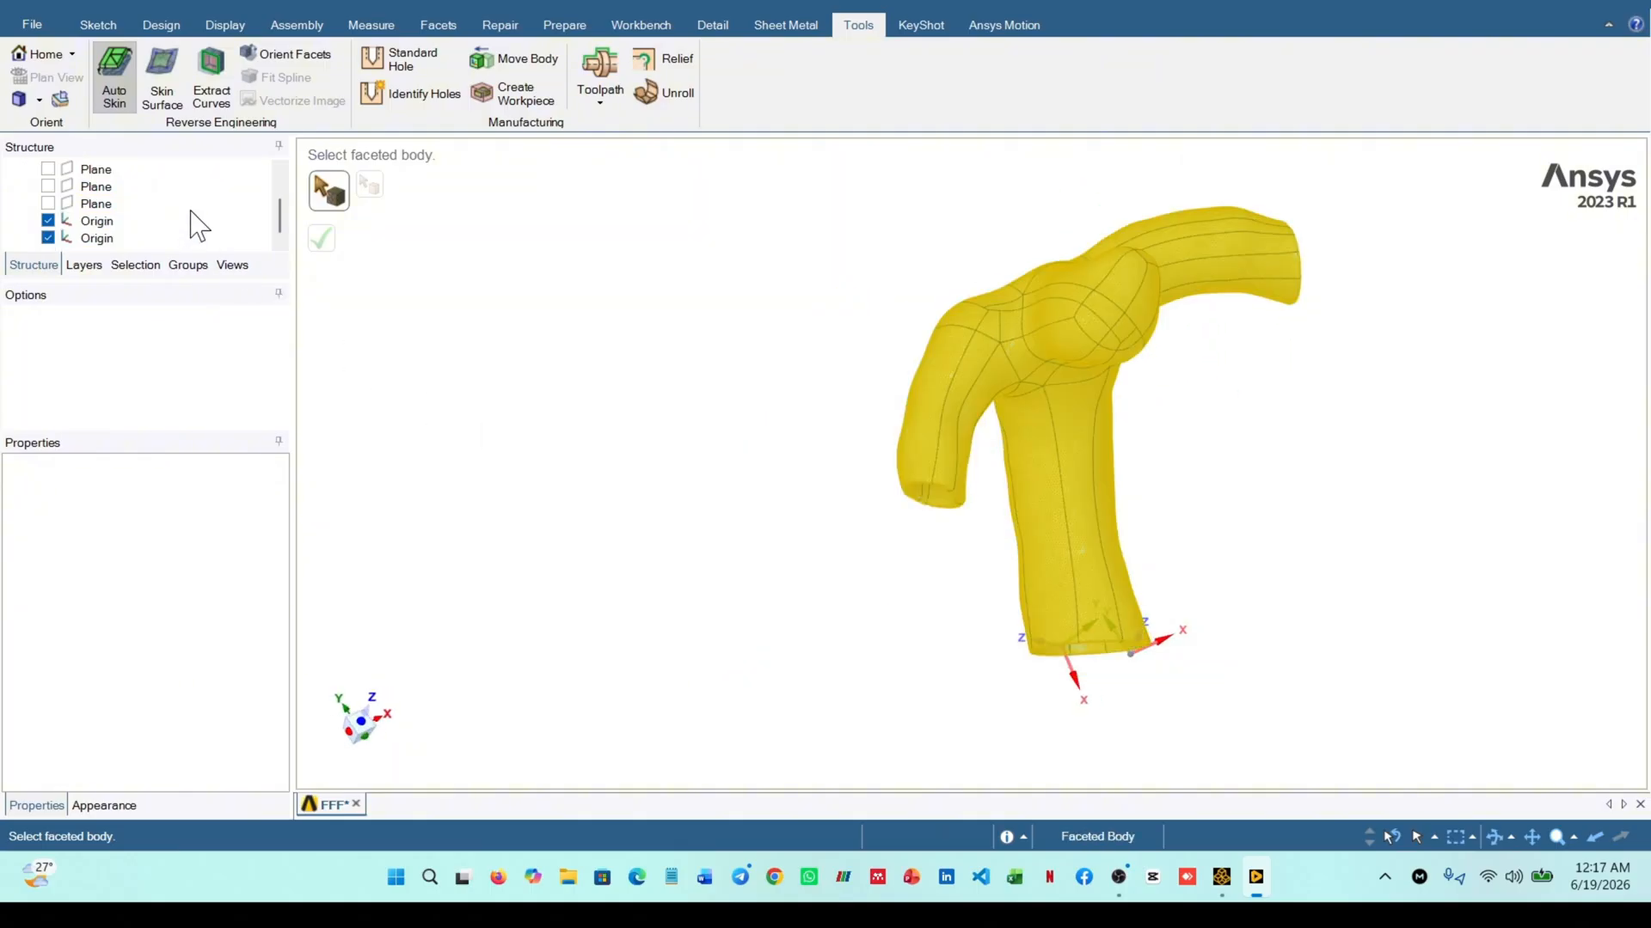
scroll(205, 227, up, 1)
scroll(204, 224, down, 1)
scroll(215, 222, up, 1)
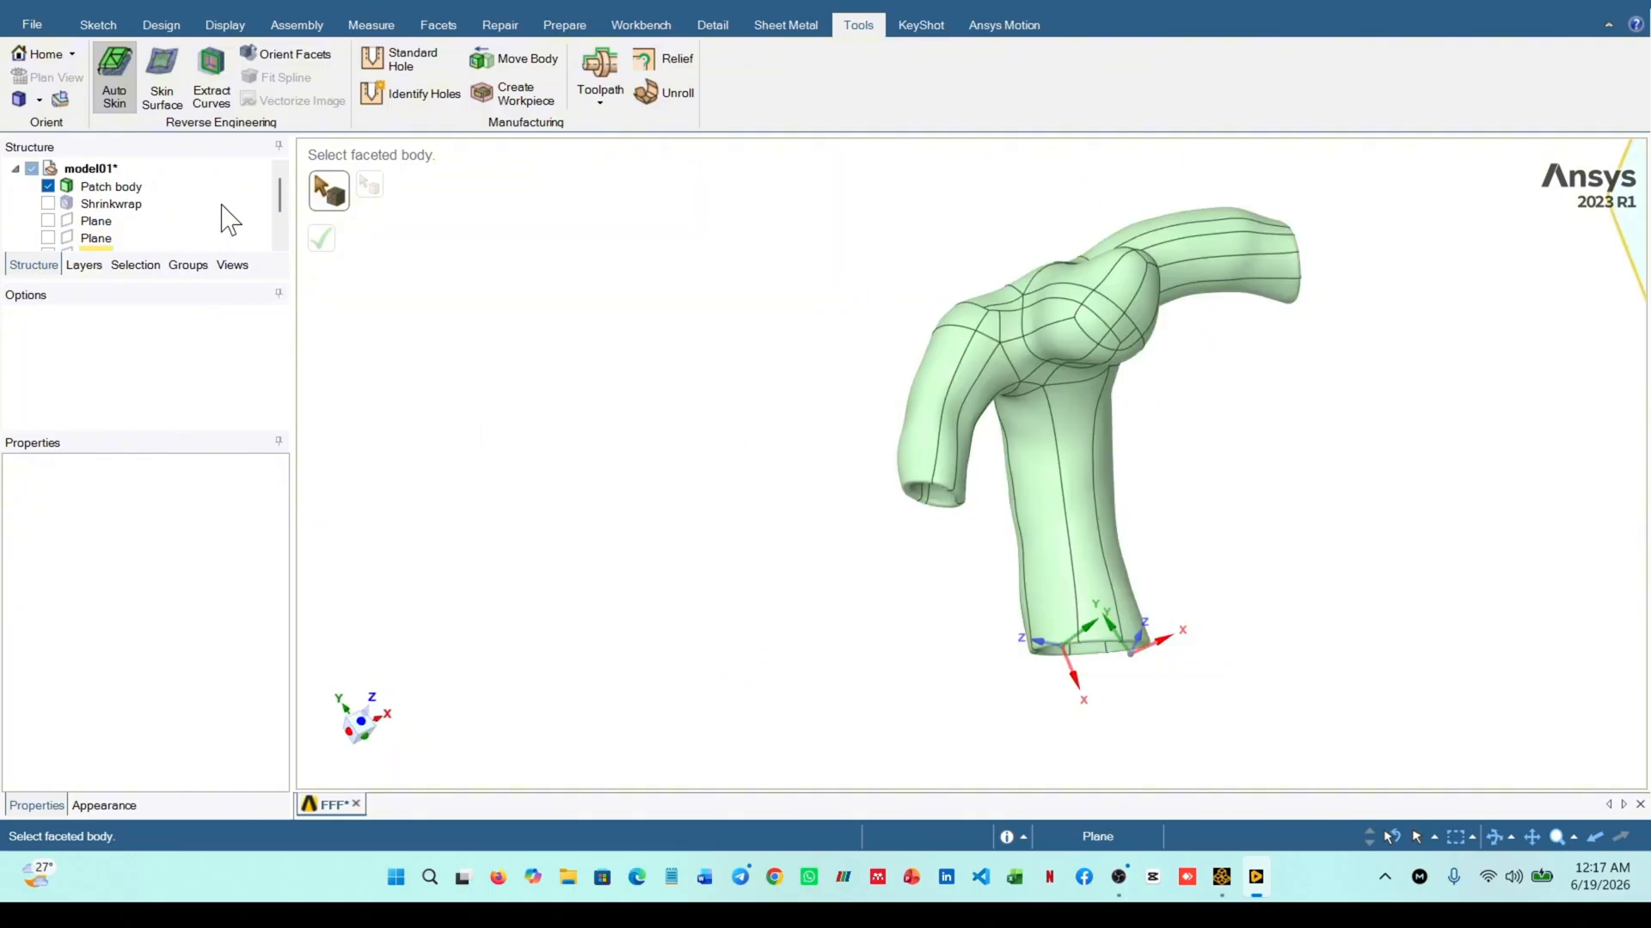
middle_drag(736, 398, 1231, 368)
scroll(146, 233, down, 1)
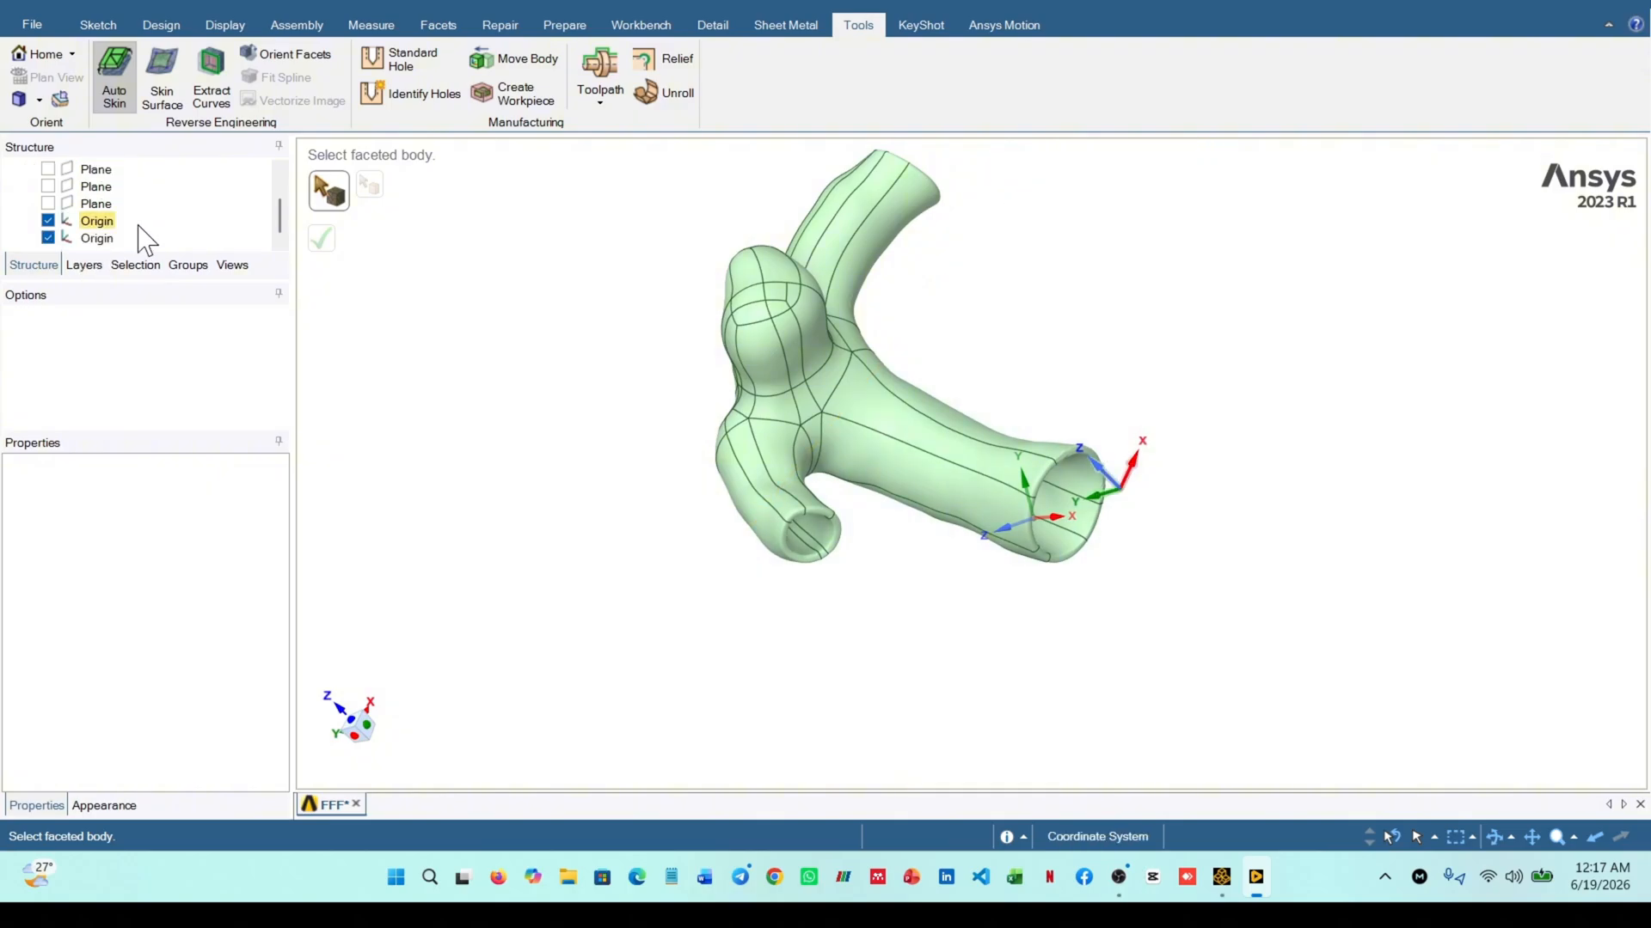
click(49, 221)
click(49, 238)
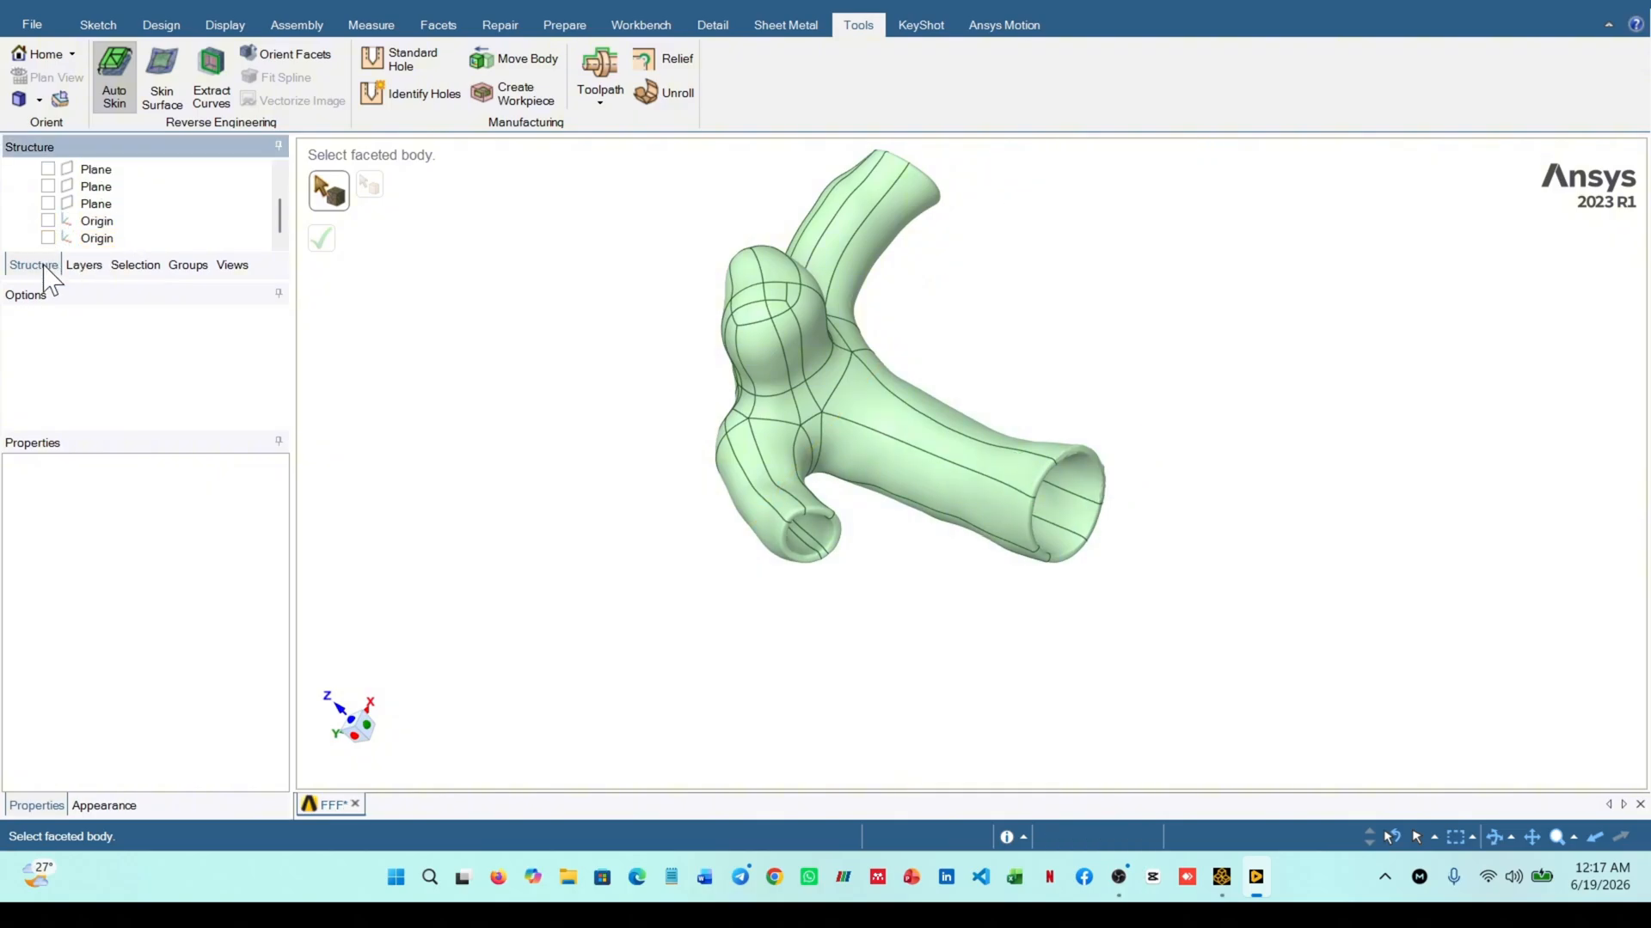
Show the first datum plane in the model, the one lying on the vessel's wide opening
middle_drag(464, 417, 404, 370)
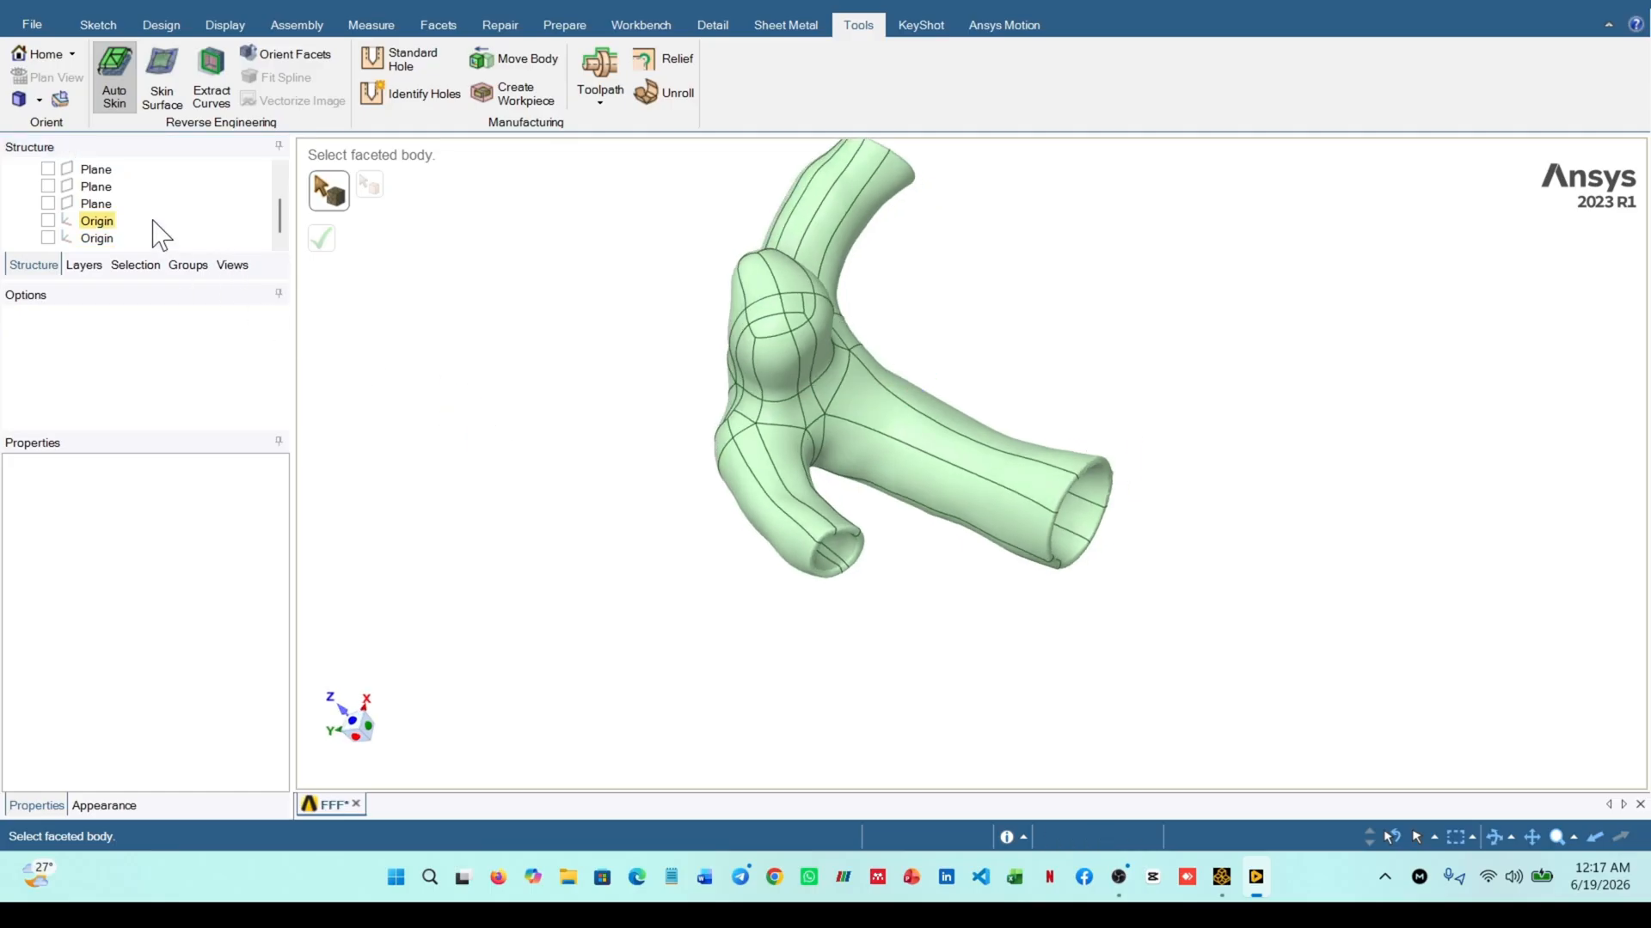
scroll(153, 230, up, 1)
click(48, 221)
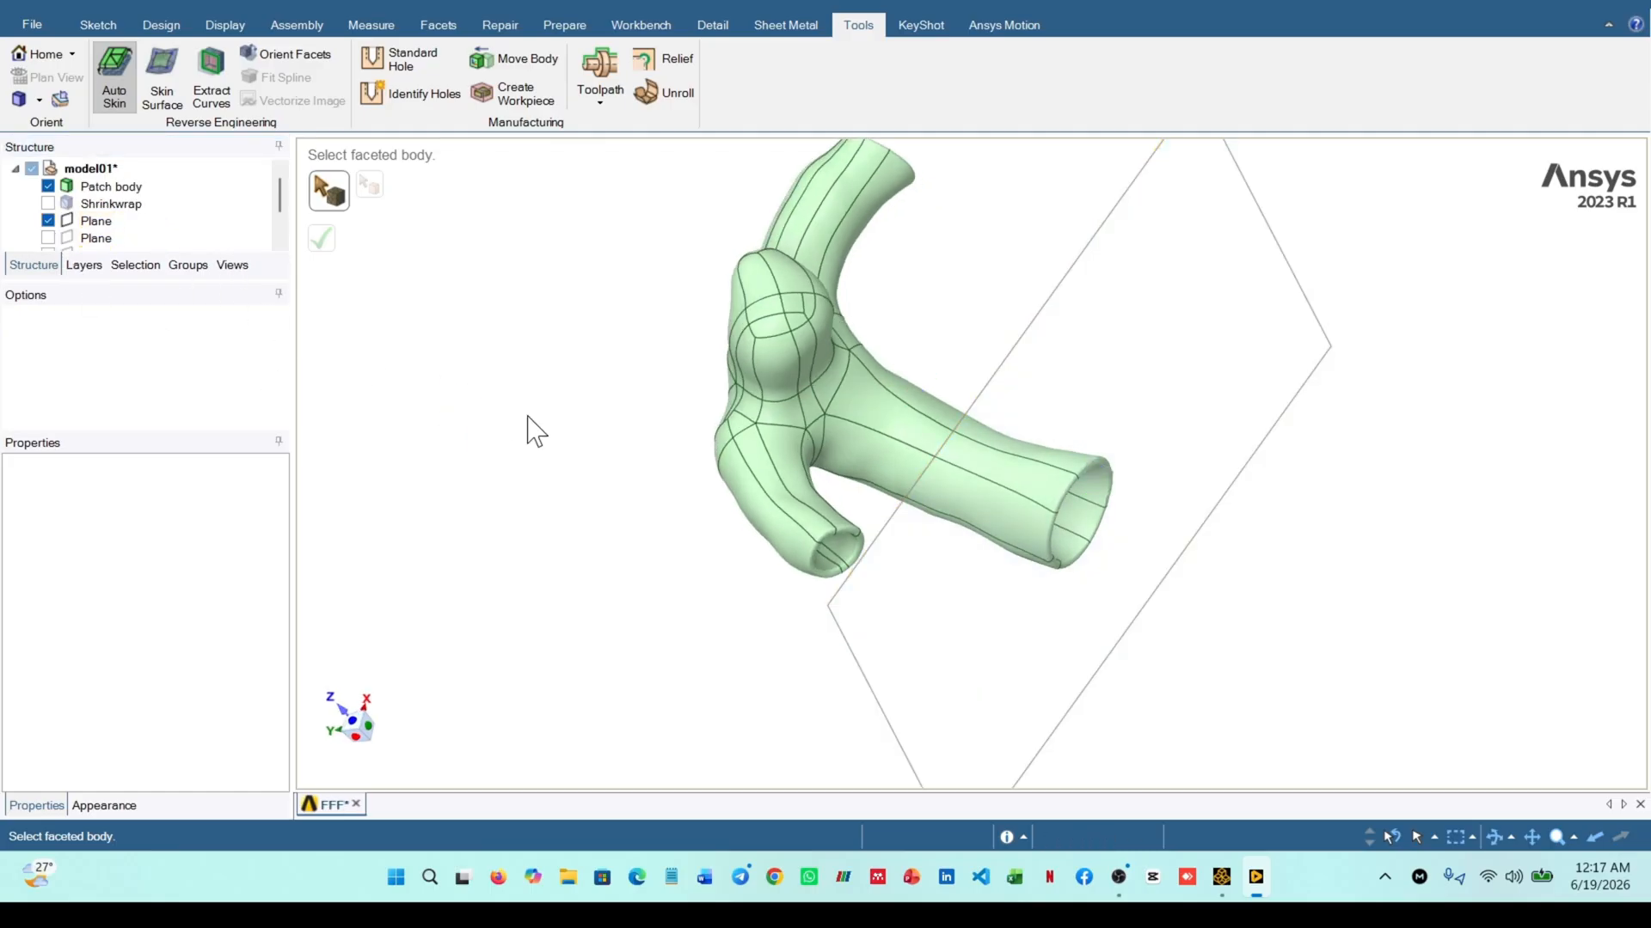
middle_drag(527, 449, 599, 442)
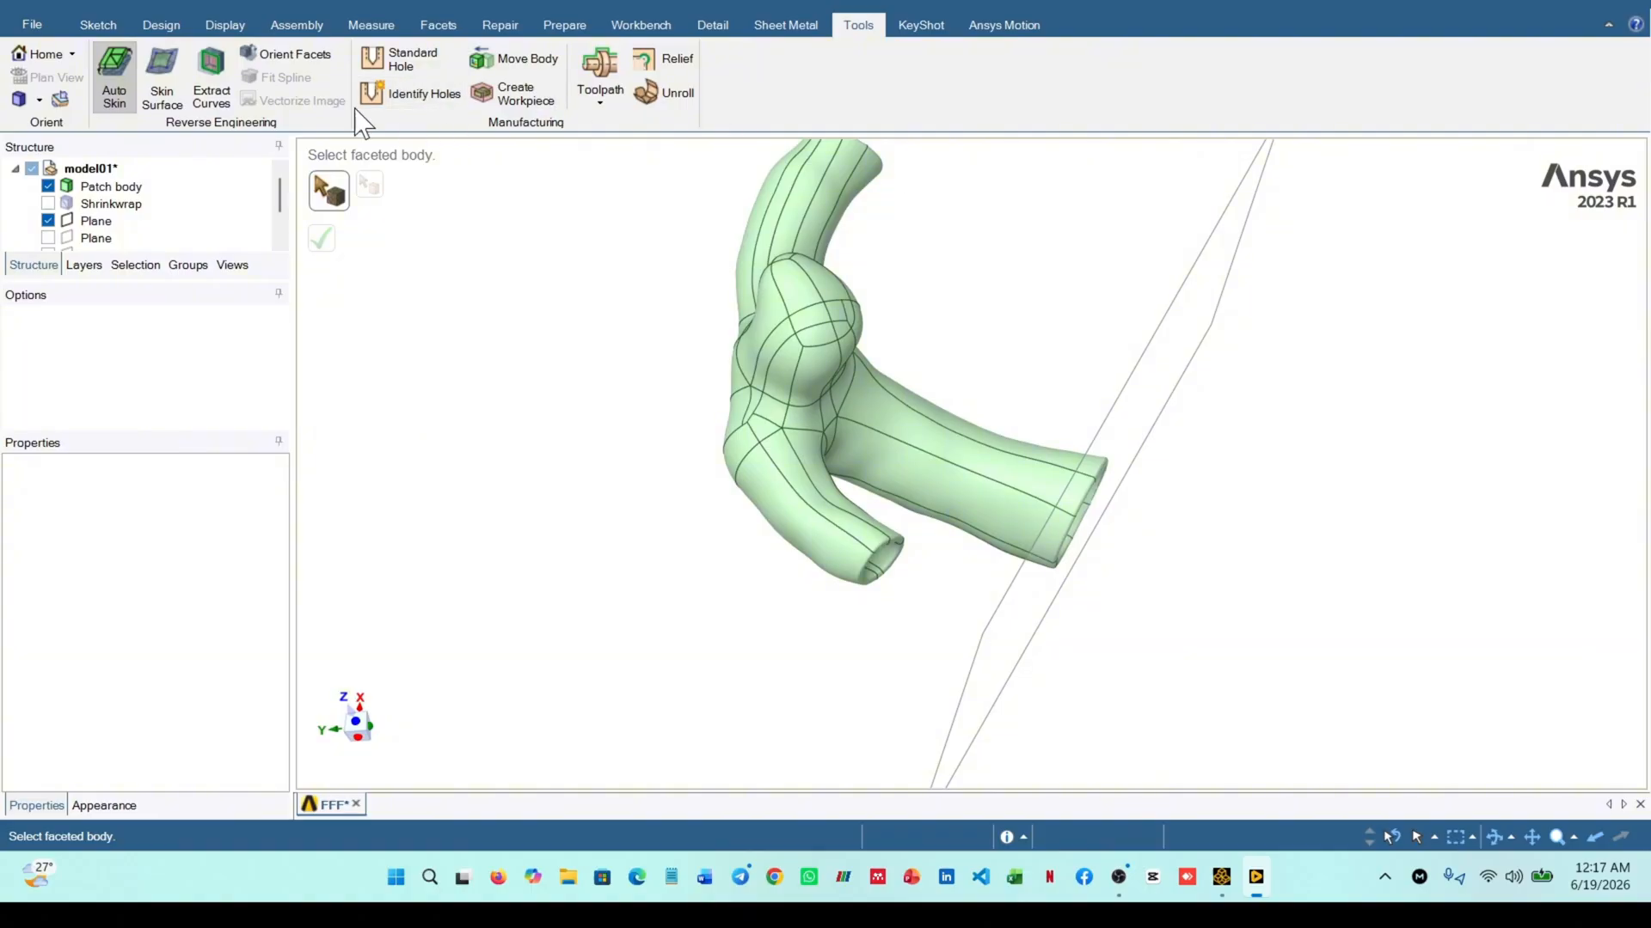
Move the displayed plane about 0.7 mm along its normal from the wide opening's rim into the vessel
click(158, 26)
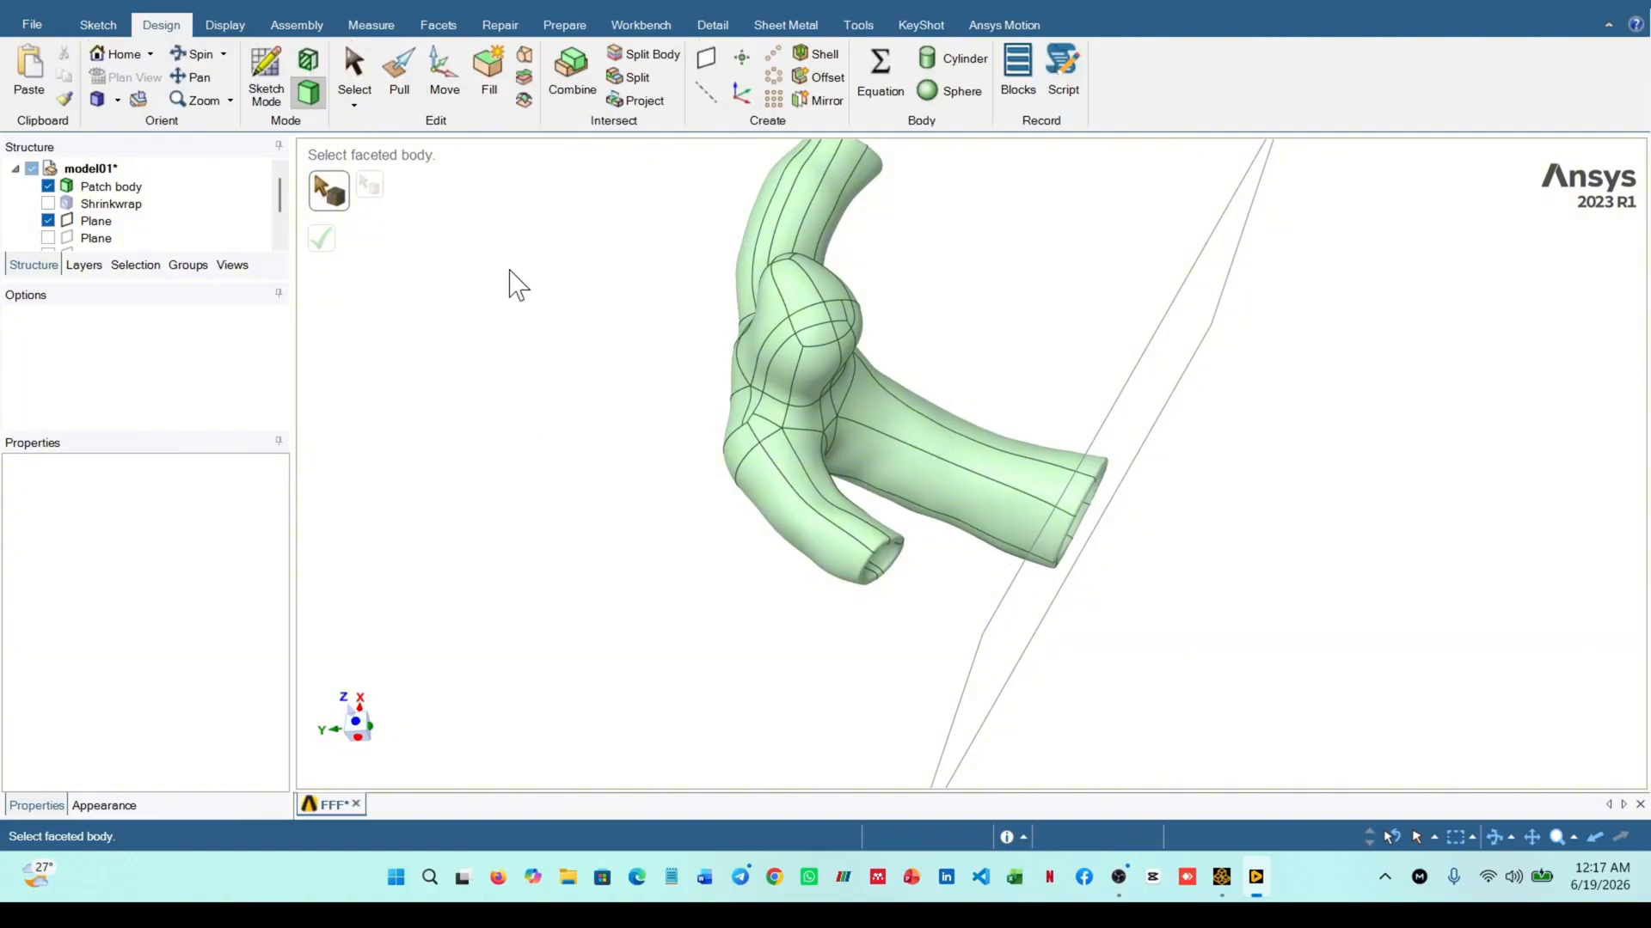
middle_drag(971, 441, 937, 420)
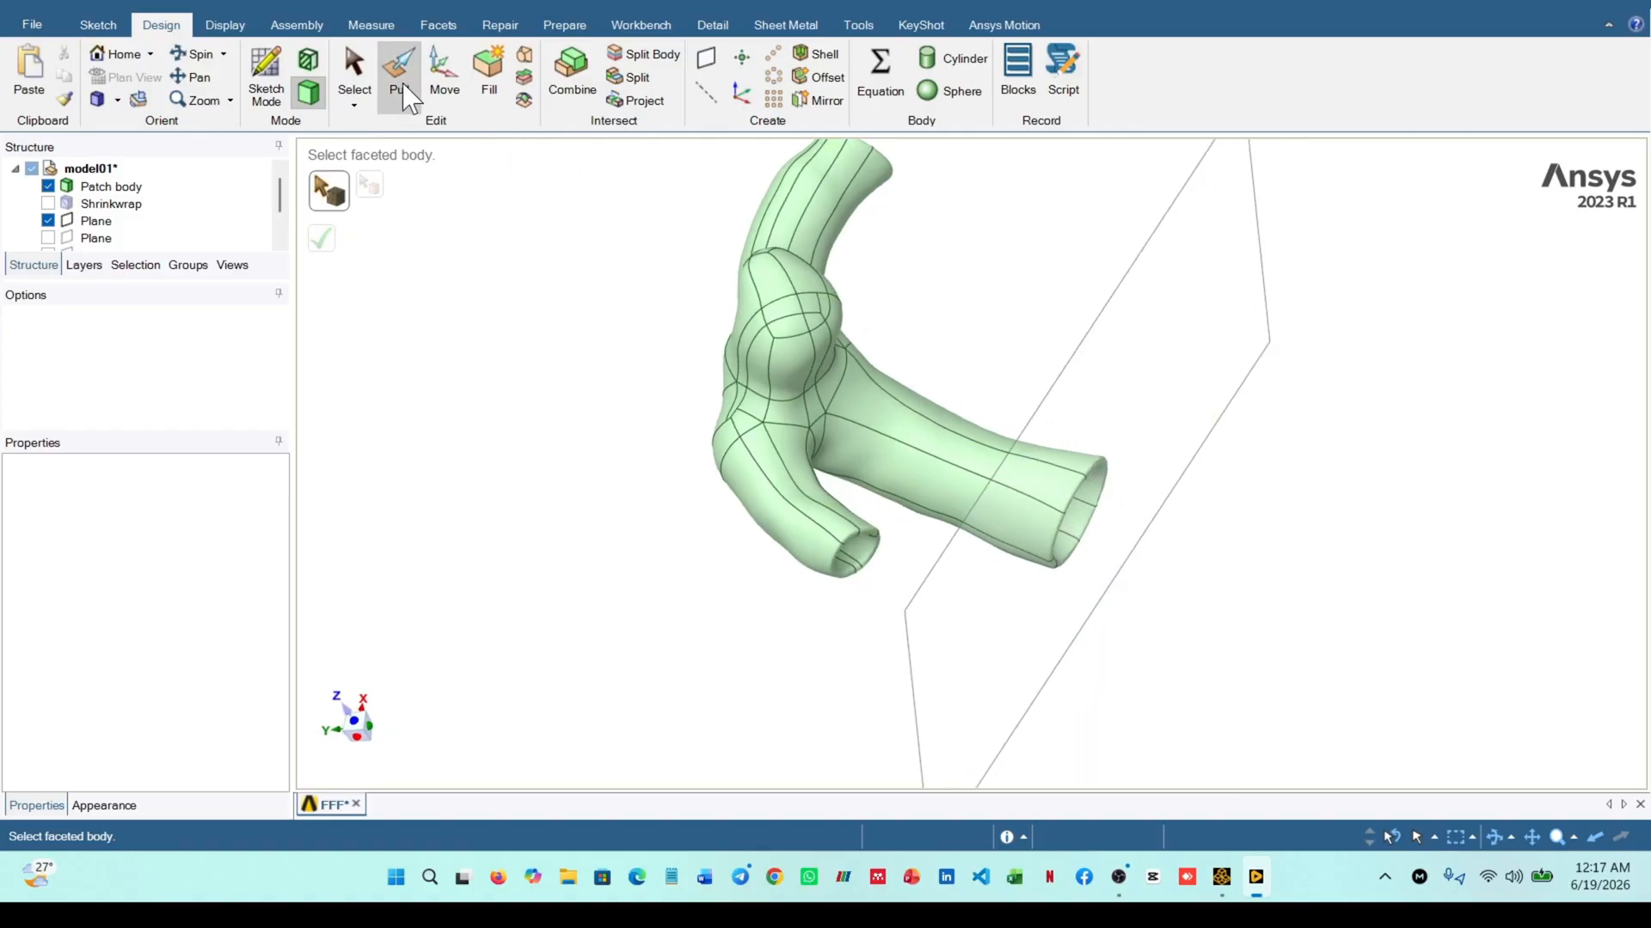
click(443, 81)
middle_drag(885, 313, 1162, 444)
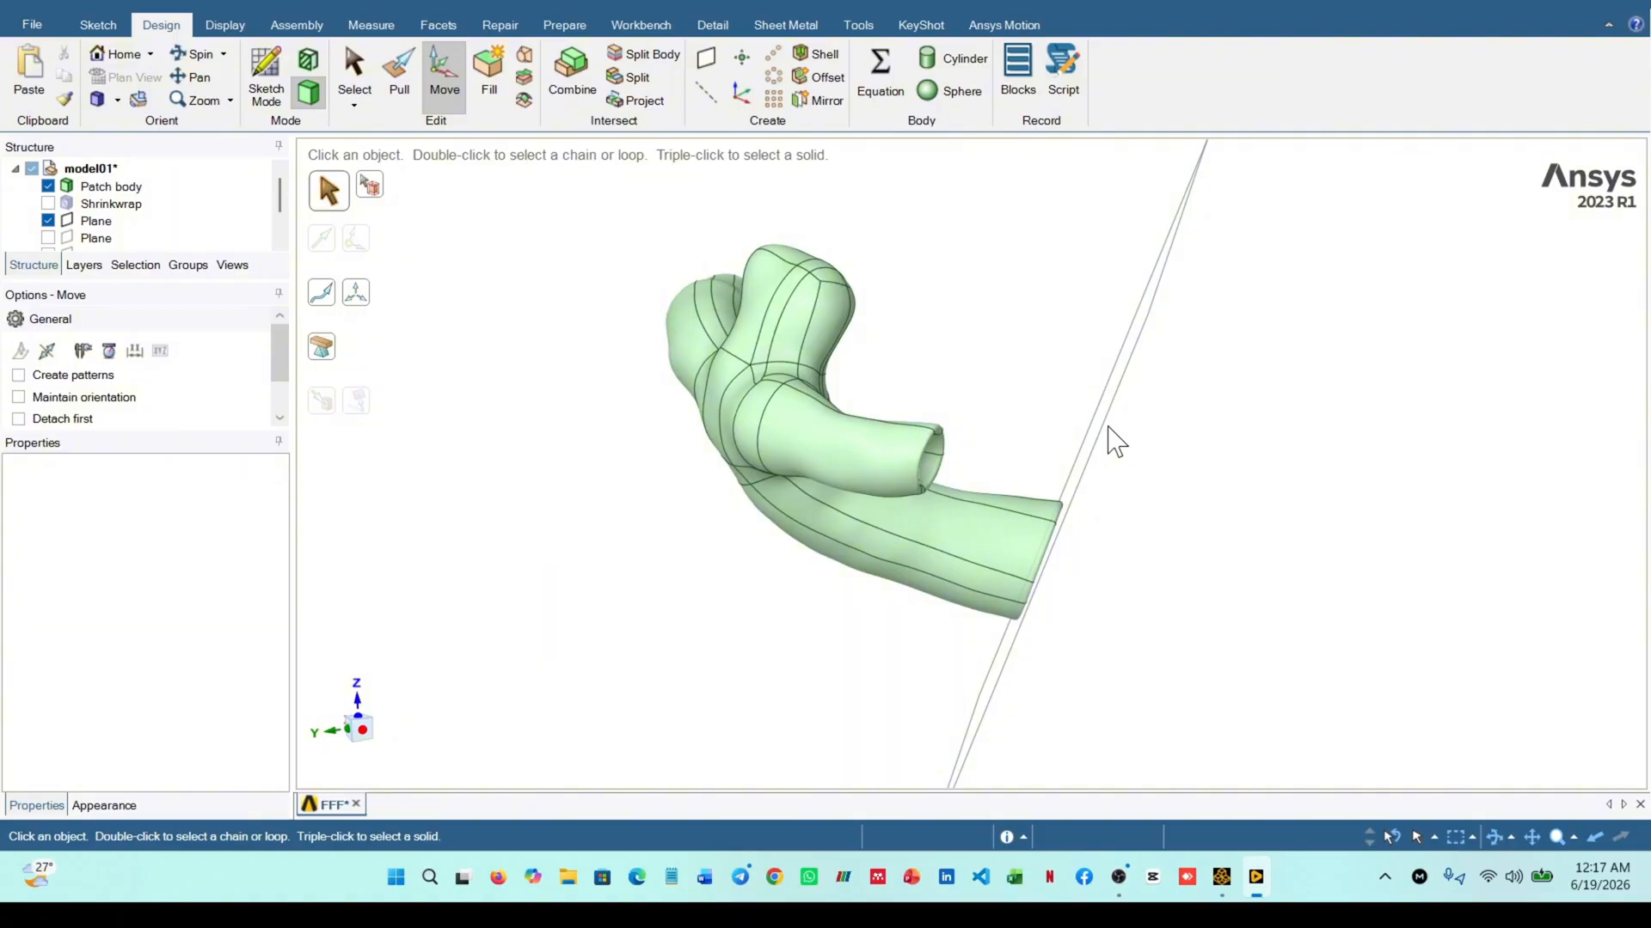
click(1105, 435)
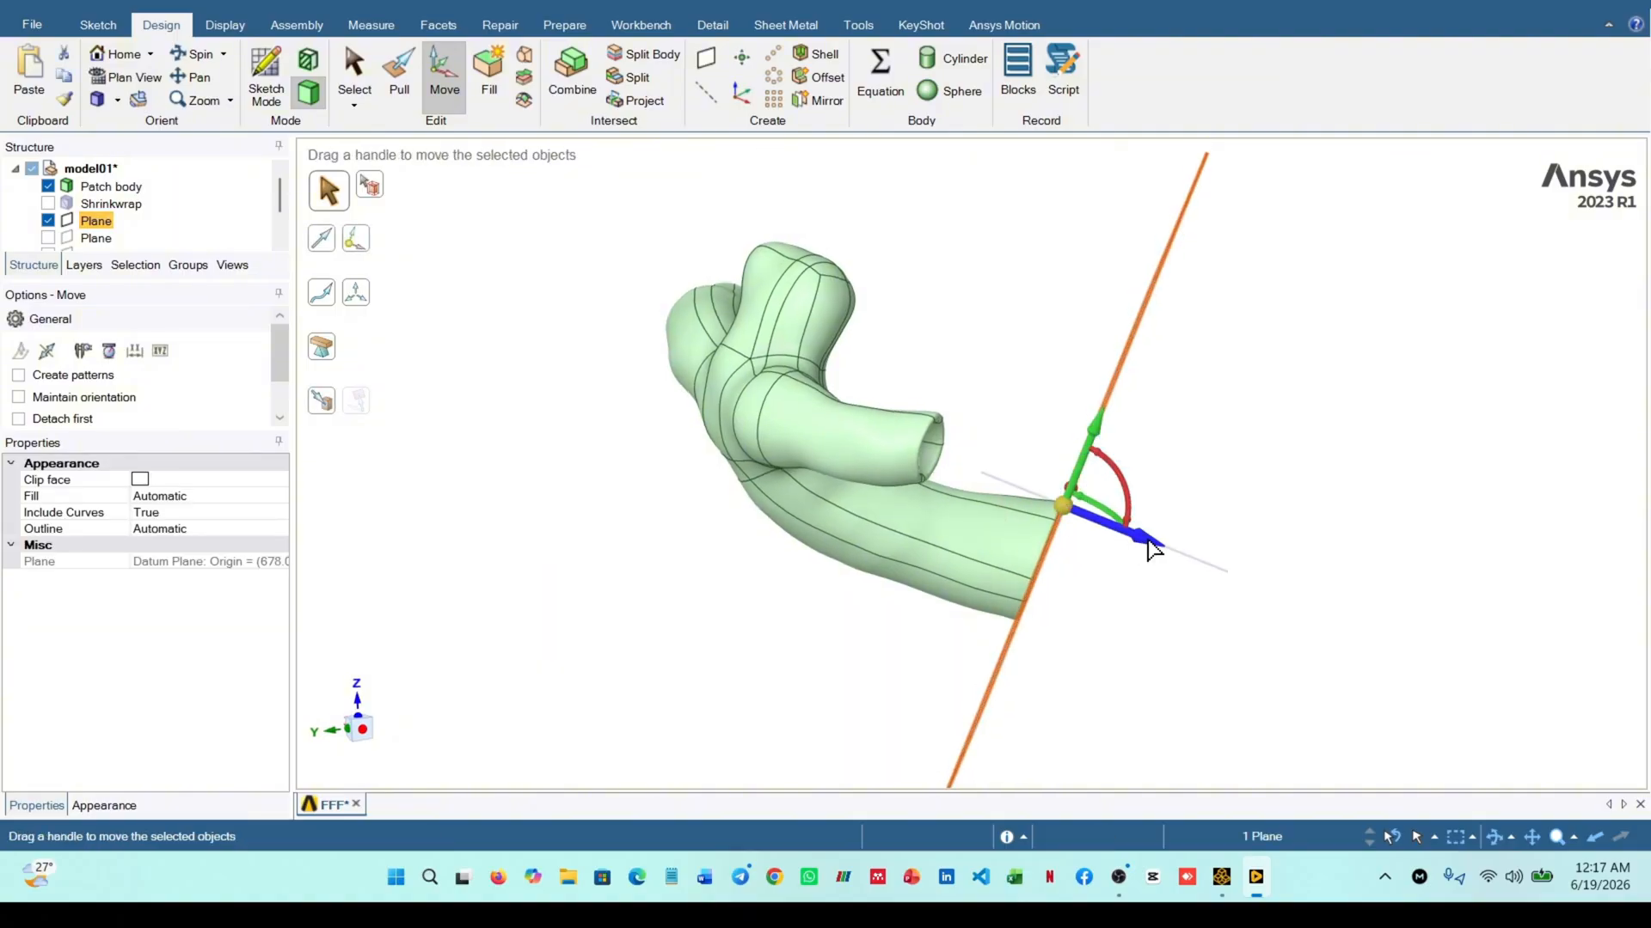
drag(1153, 548, 1131, 547)
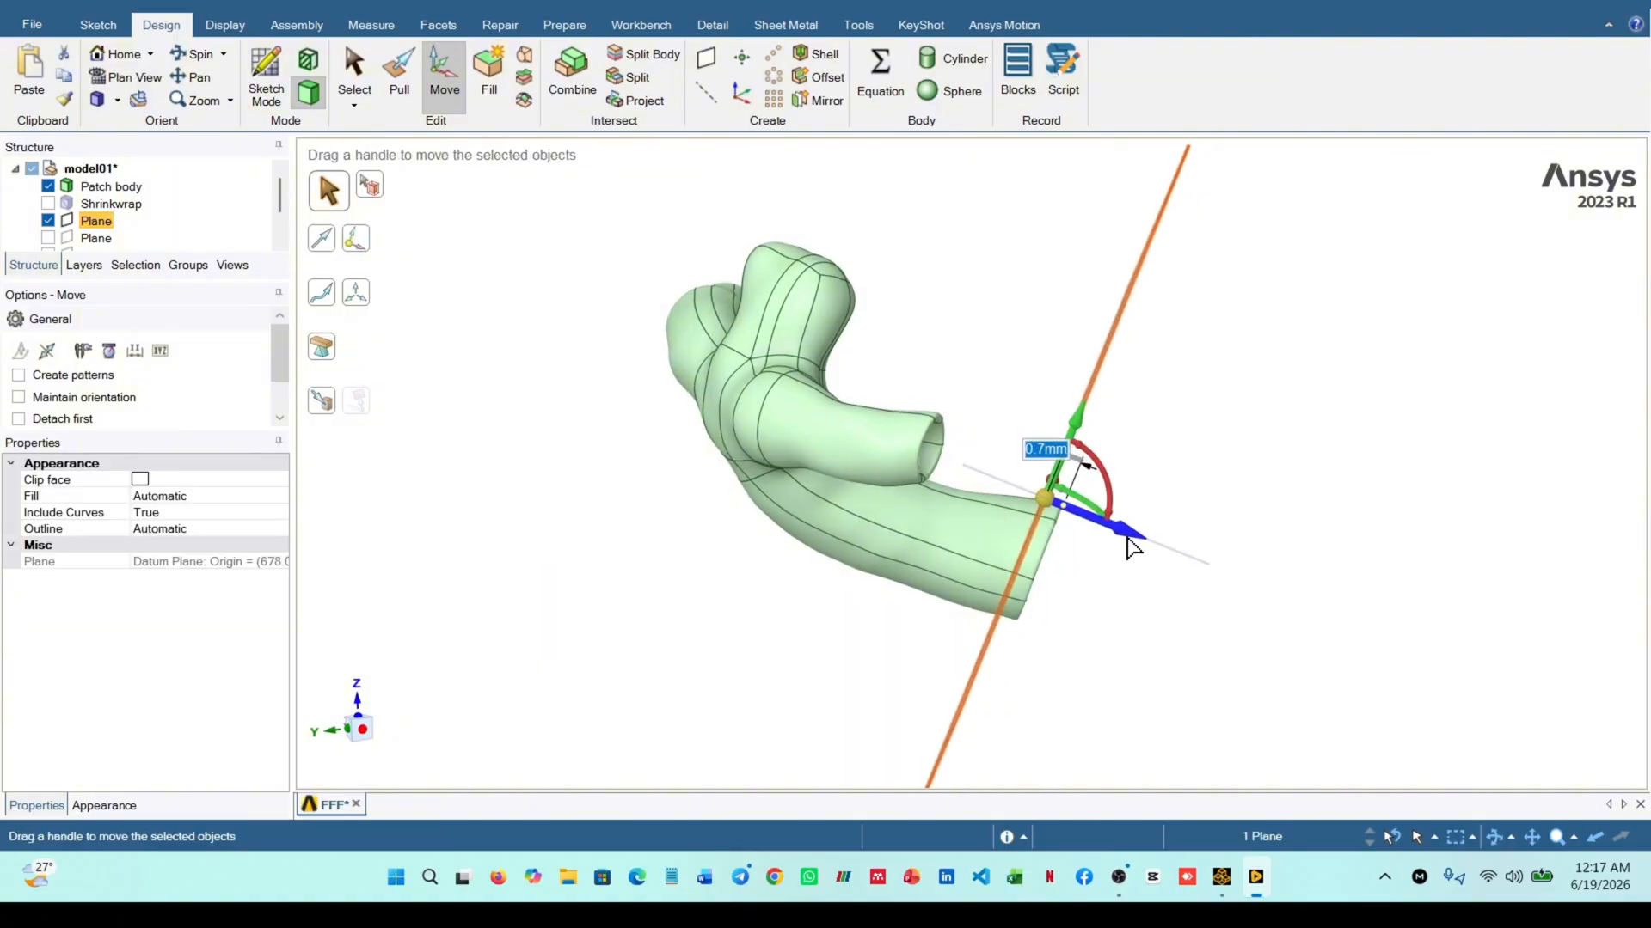
mouse_move(1132, 547)
middle_down()
mouse_move(1080, 571)
mouse_move(1100, 578)
middle_up()
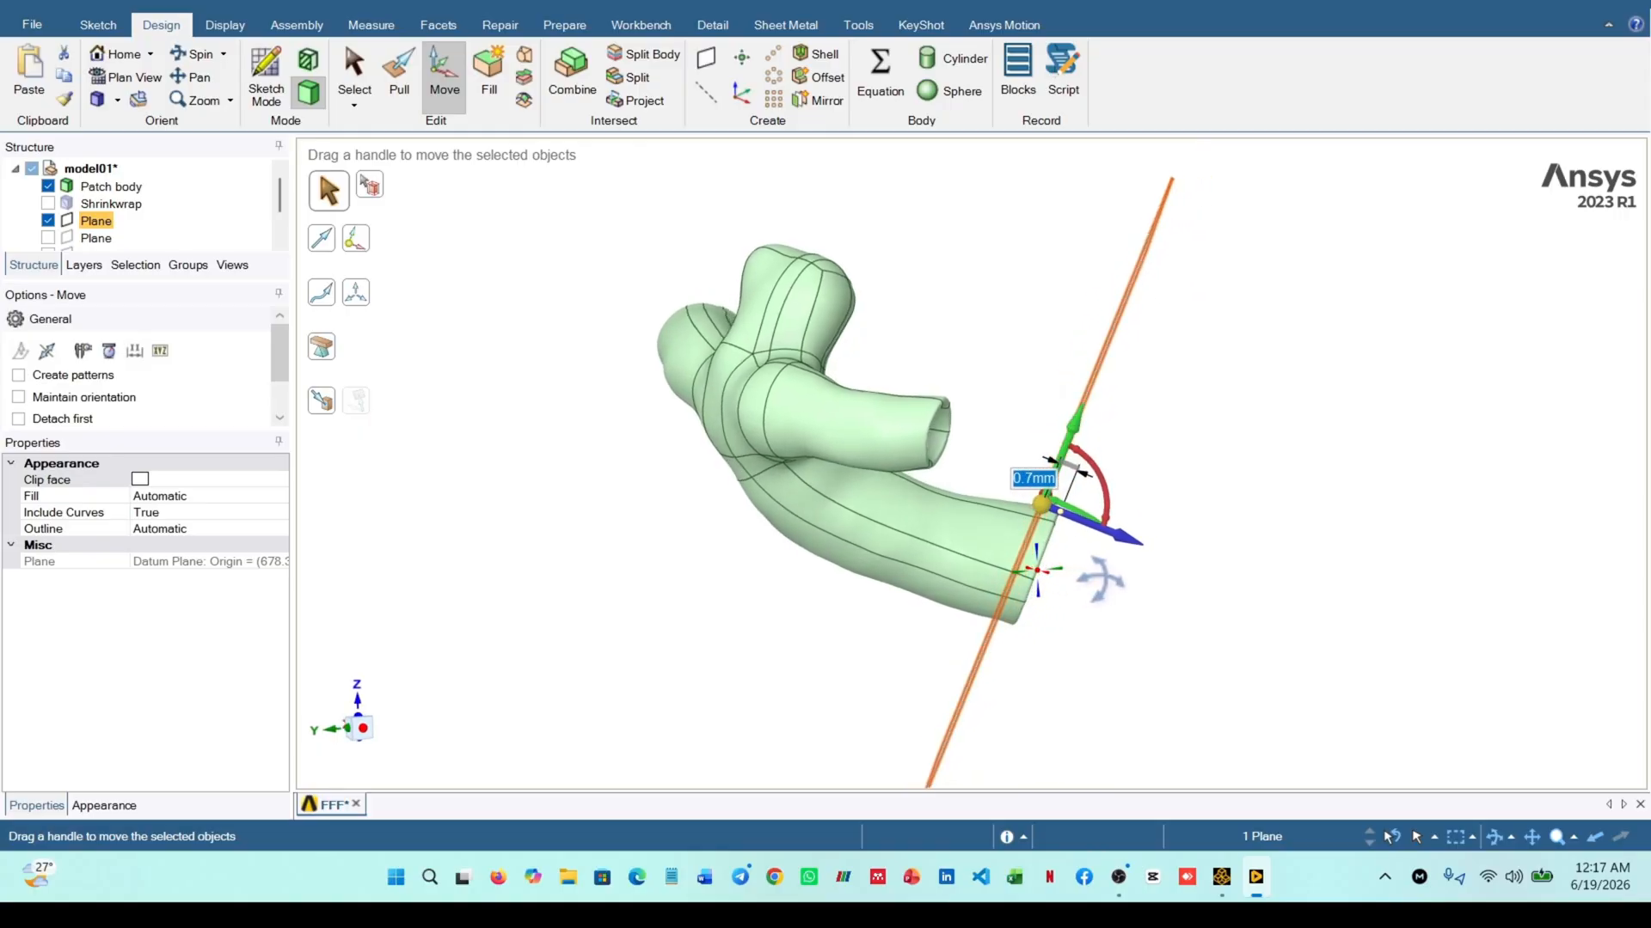
click(643, 55)
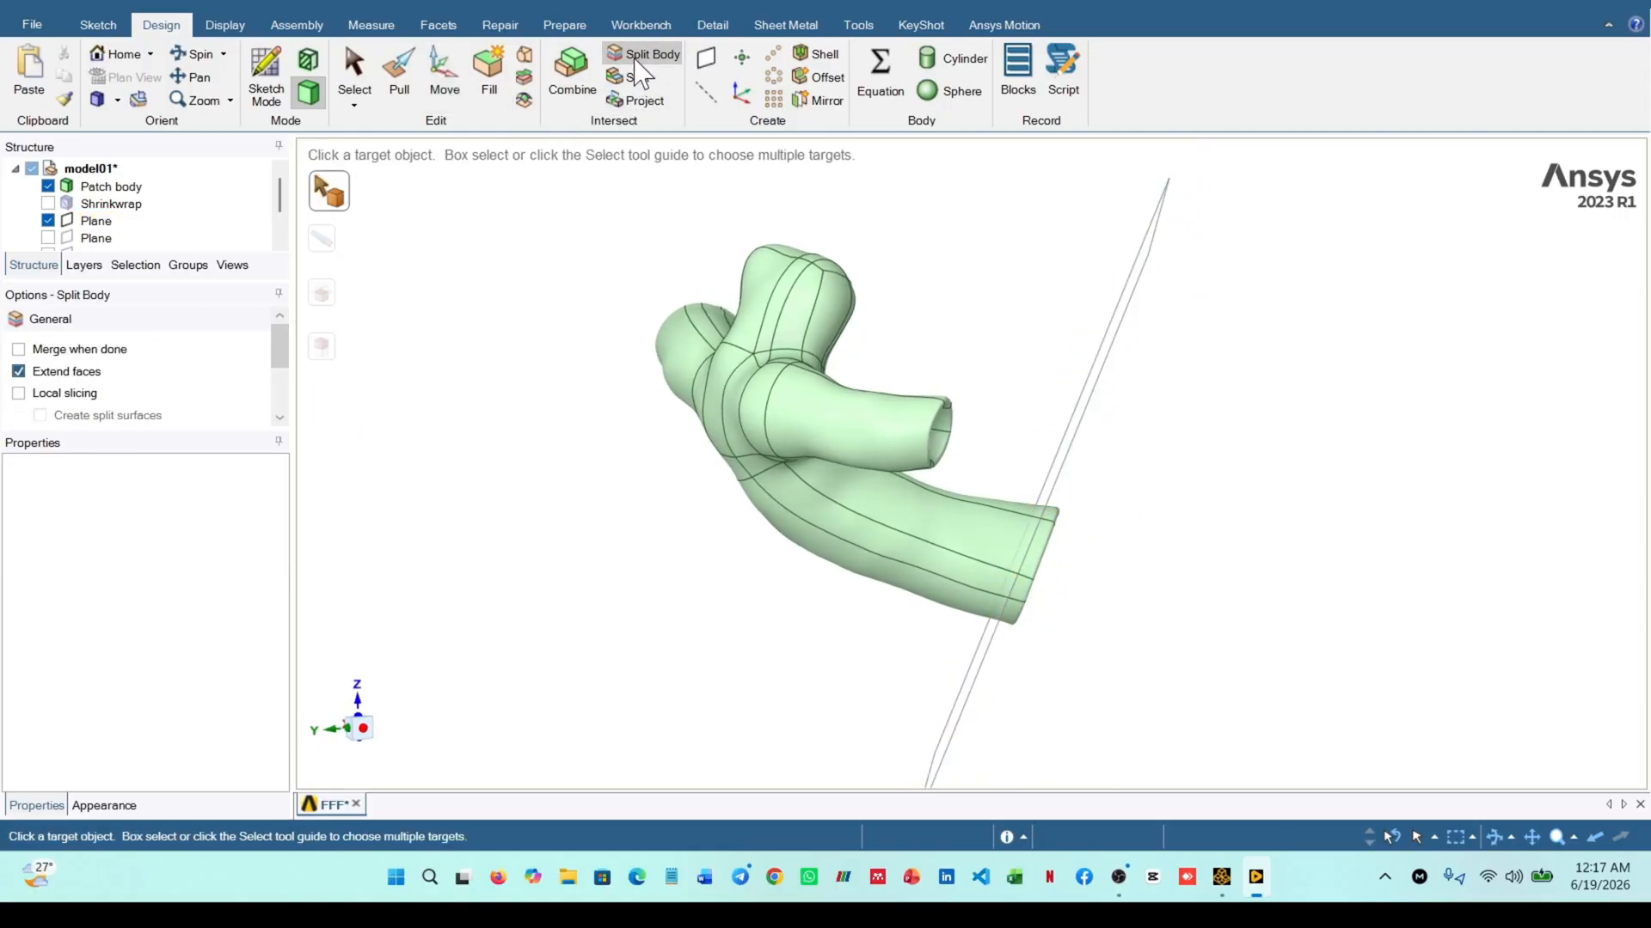
click(834, 514)
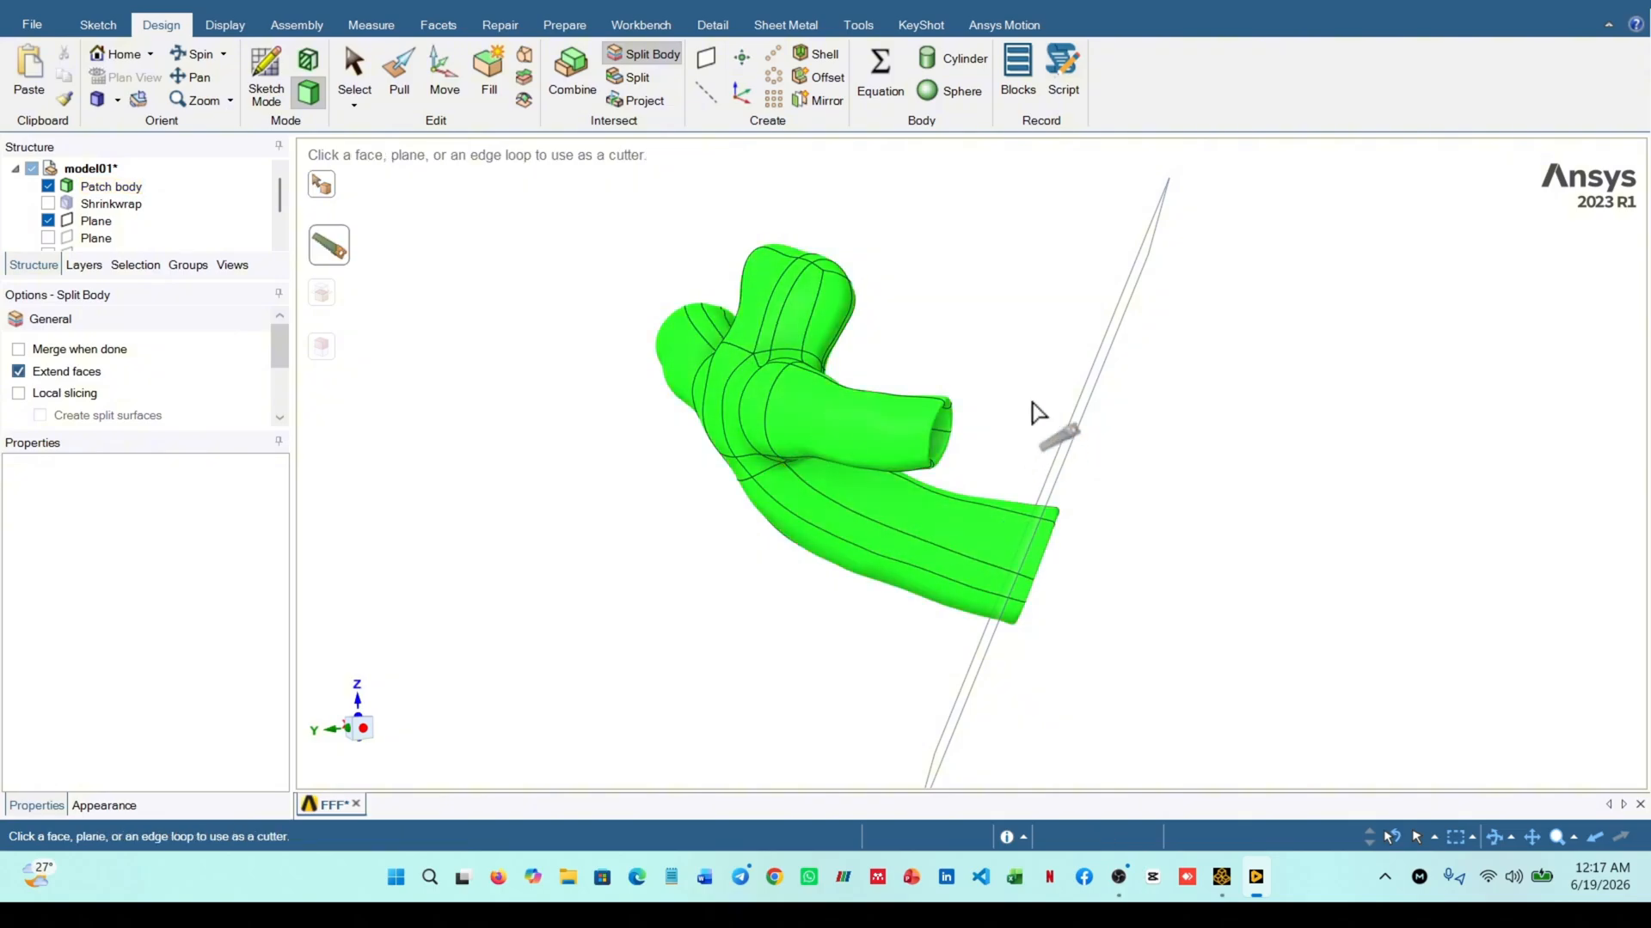
click(1046, 561)
middle_drag(1146, 559, 968, 619)
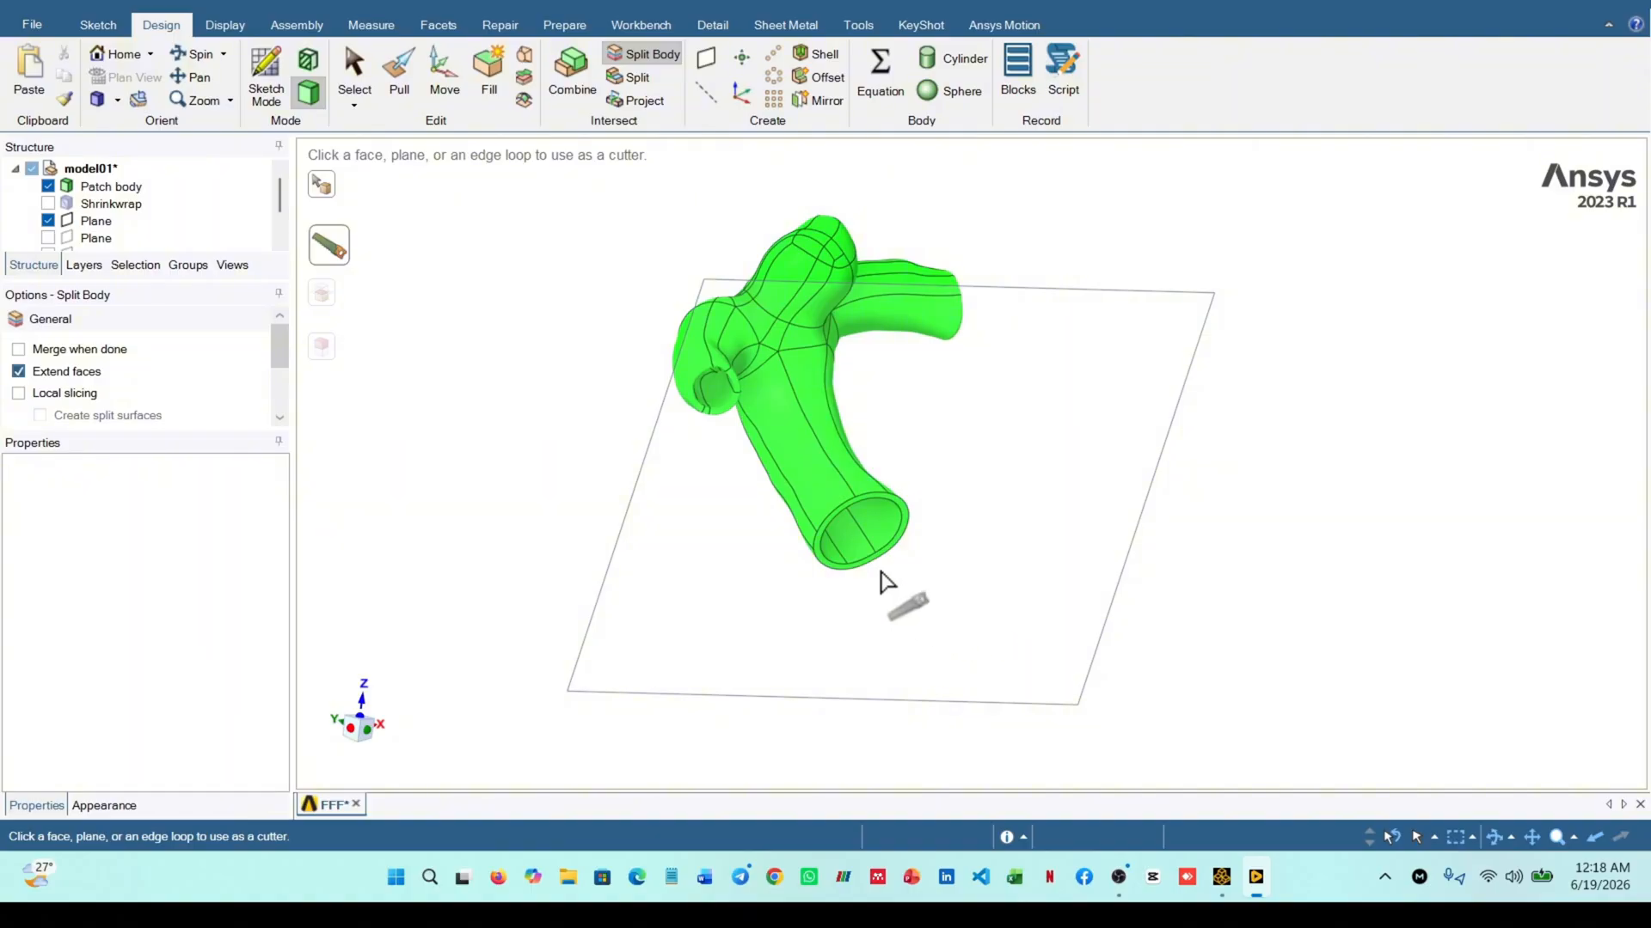
middle_drag(823, 531, 1009, 490)
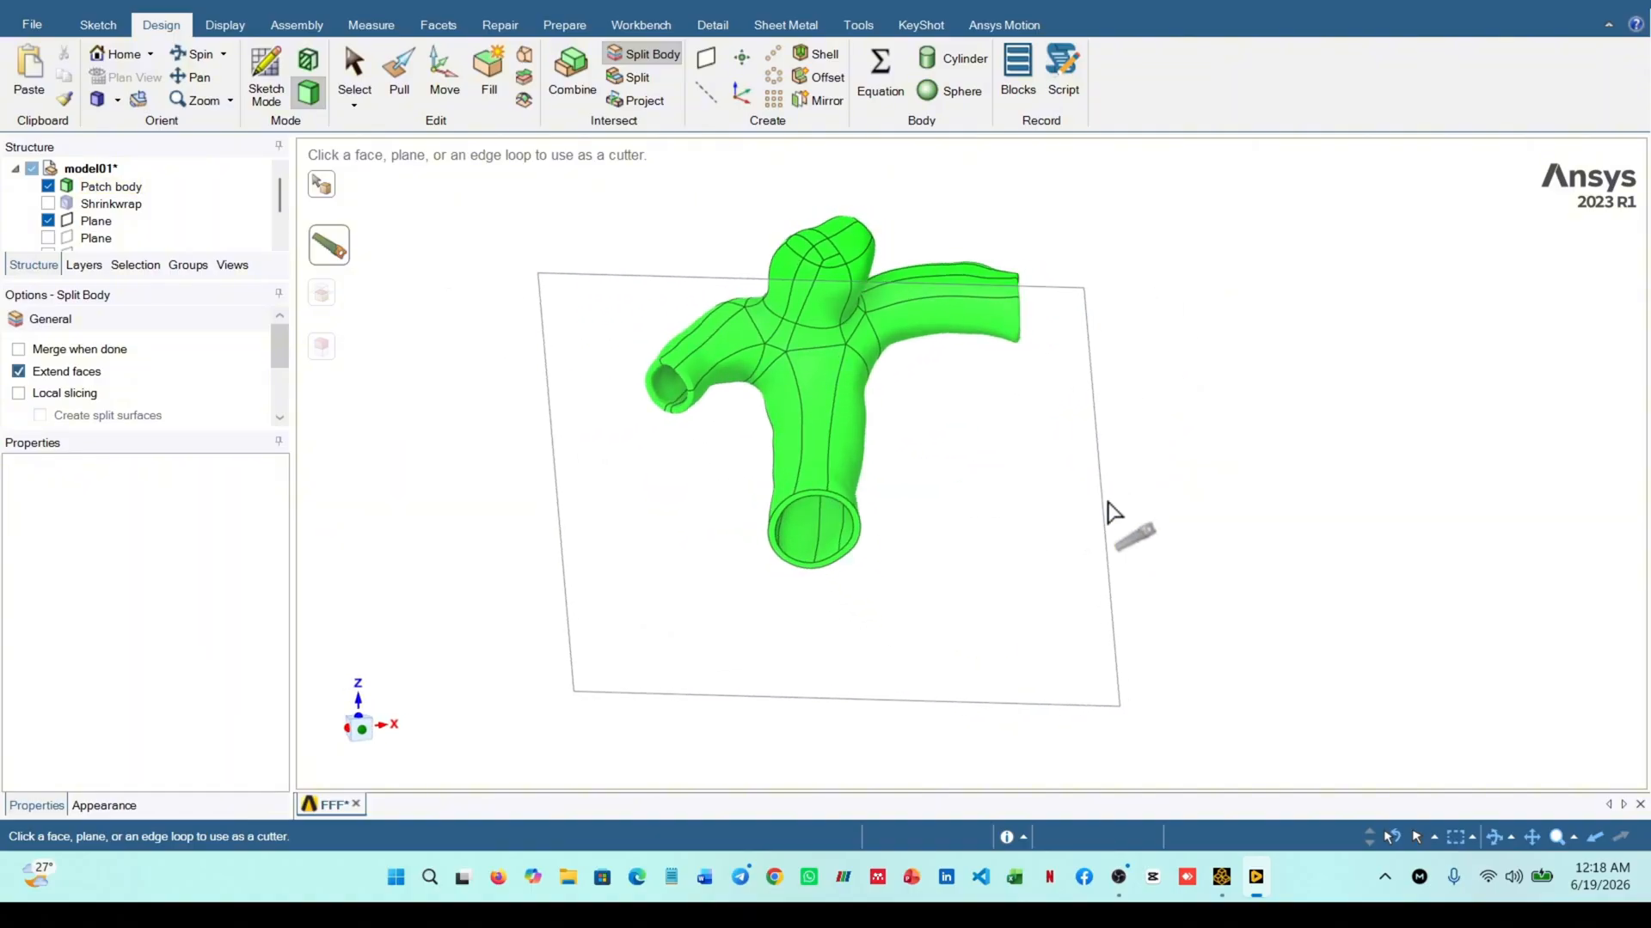
mouse_move(1112, 513)
middle_down()
mouse_move(941, 509)
mouse_move(1087, 503)
middle_up()
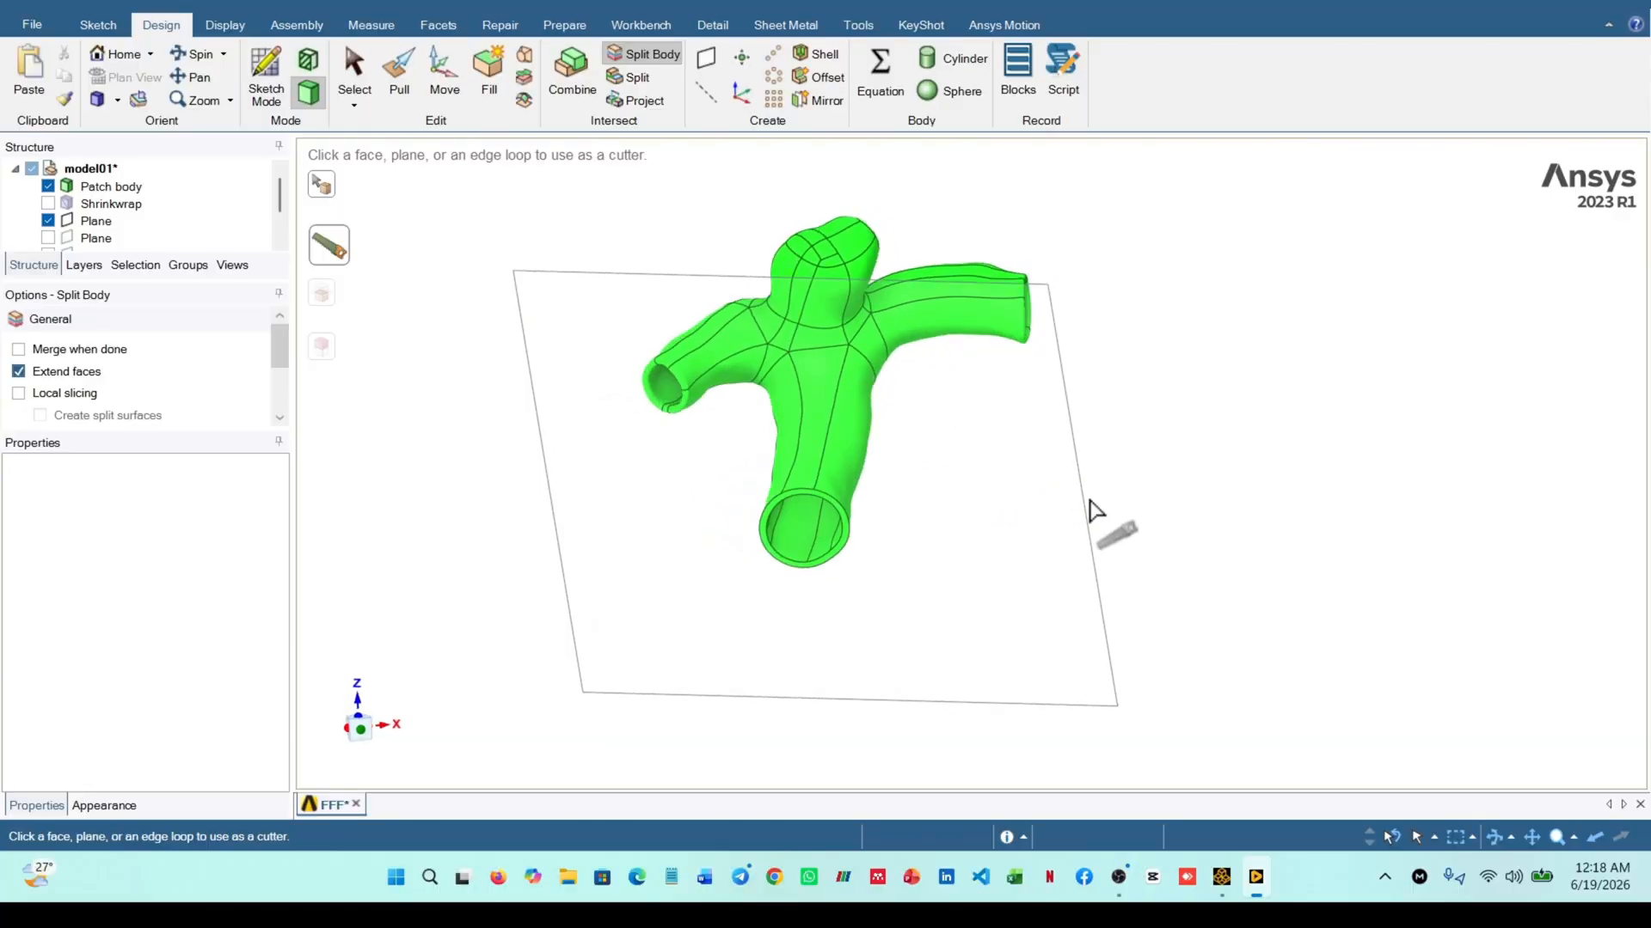
Split the vessel patch body with the plane near the wide opening, and hide that plane
click(653, 56)
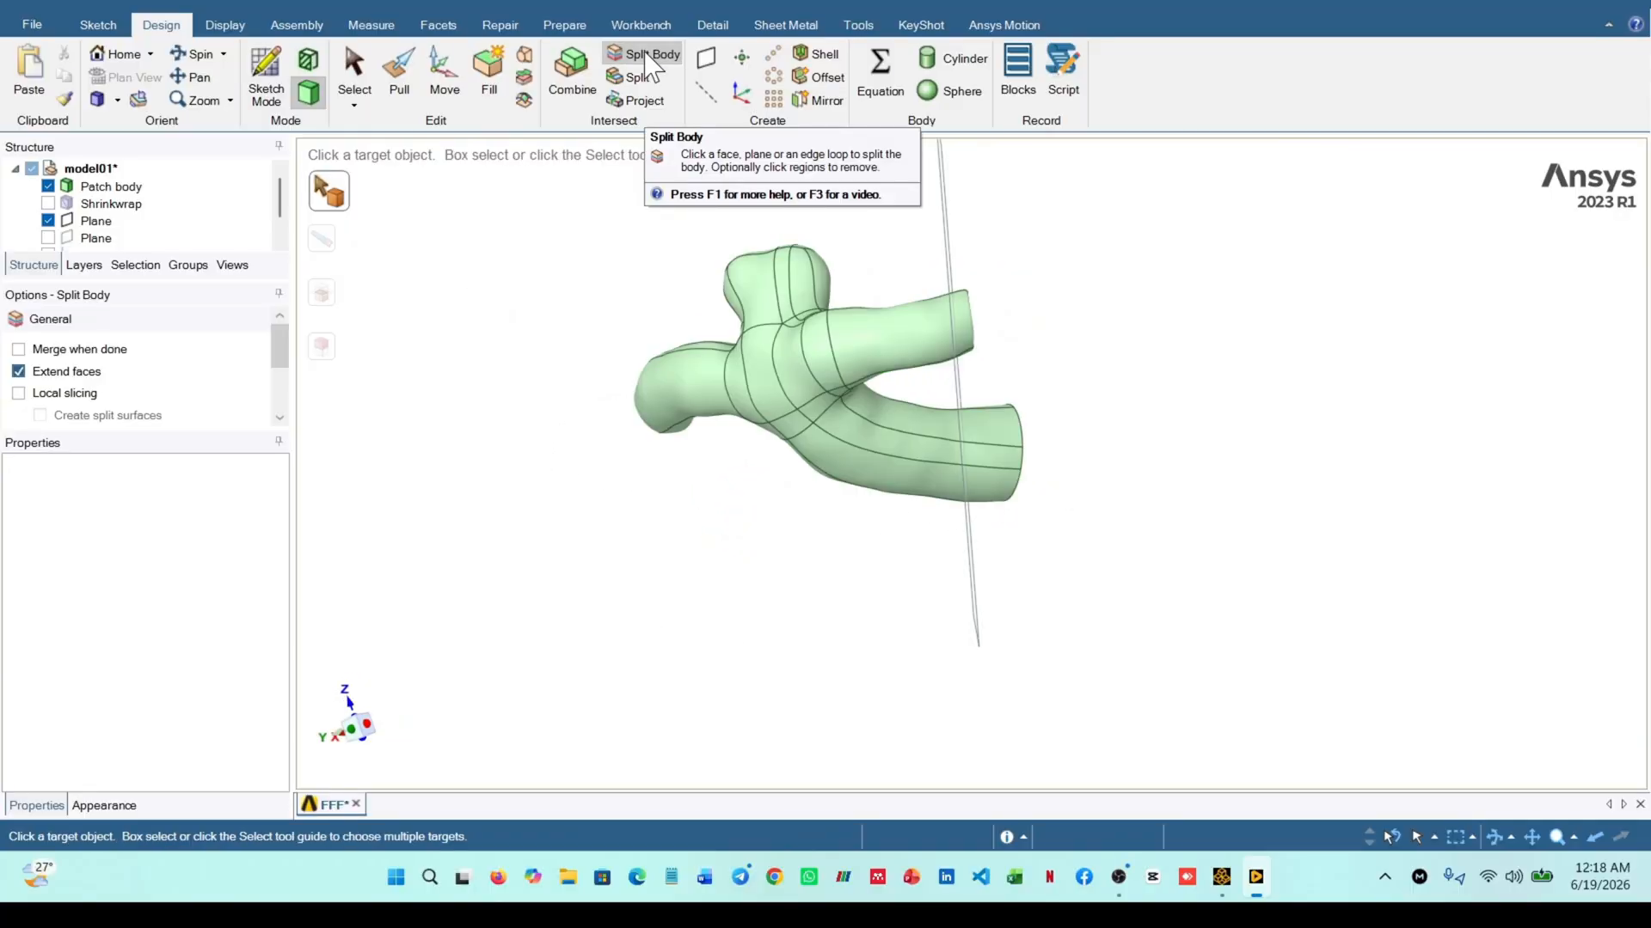
click(806, 342)
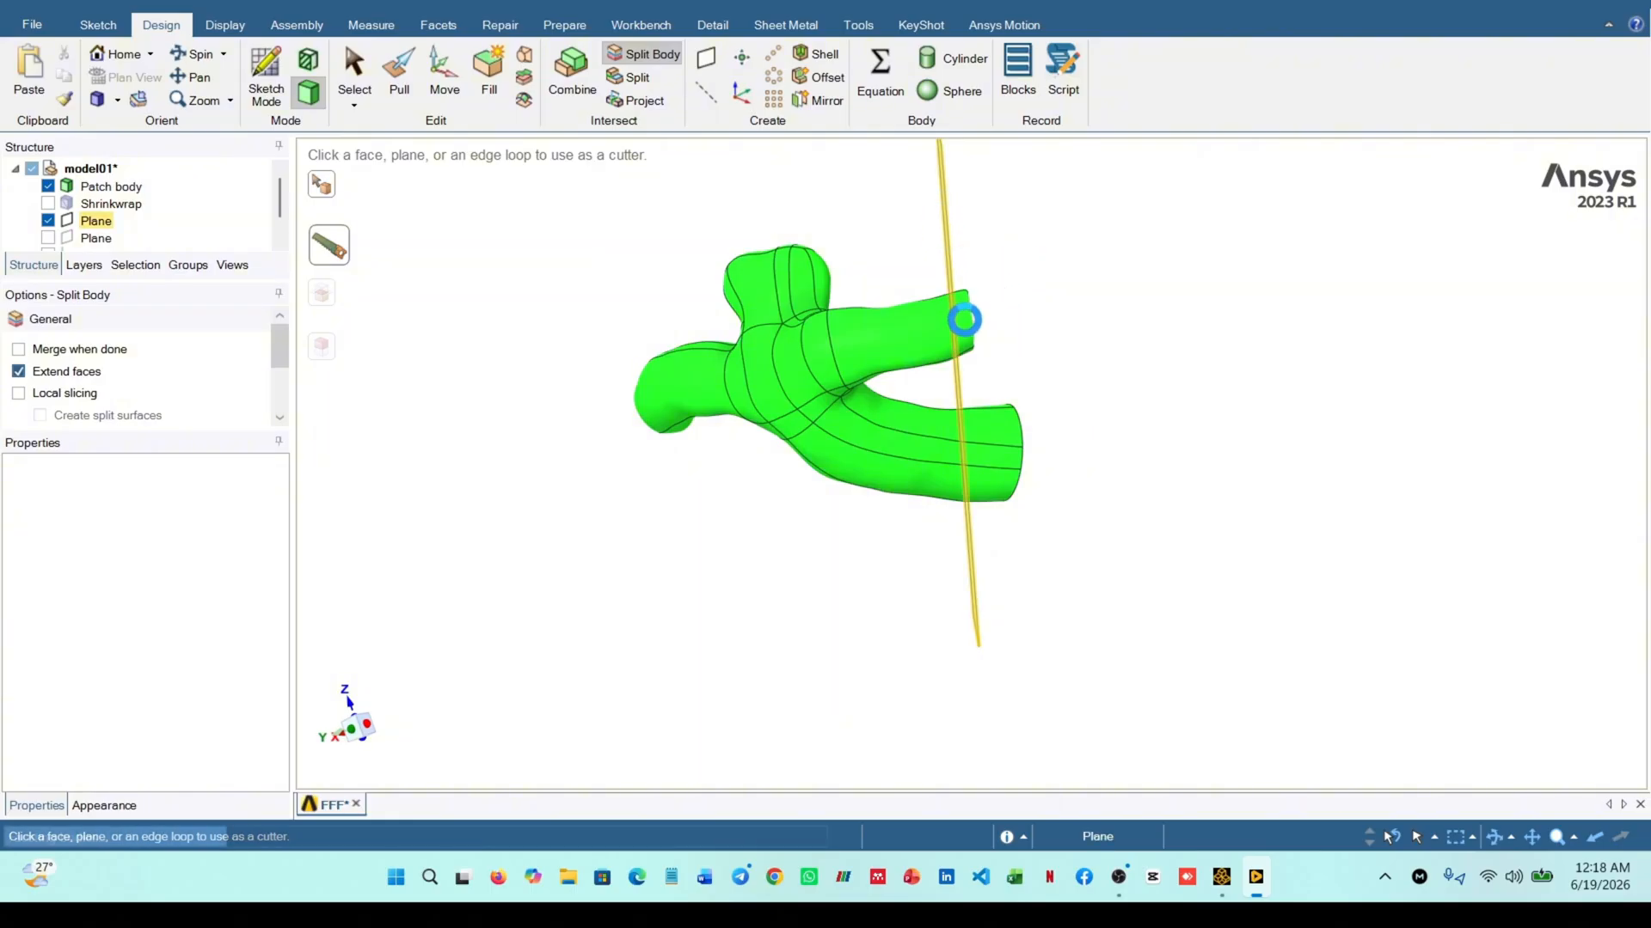
click(962, 320)
middle_drag(1075, 326, 833, 431)
mouse_move(851, 513)
middle_down()
mouse_move(774, 508)
mouse_move(856, 533)
middle_up()
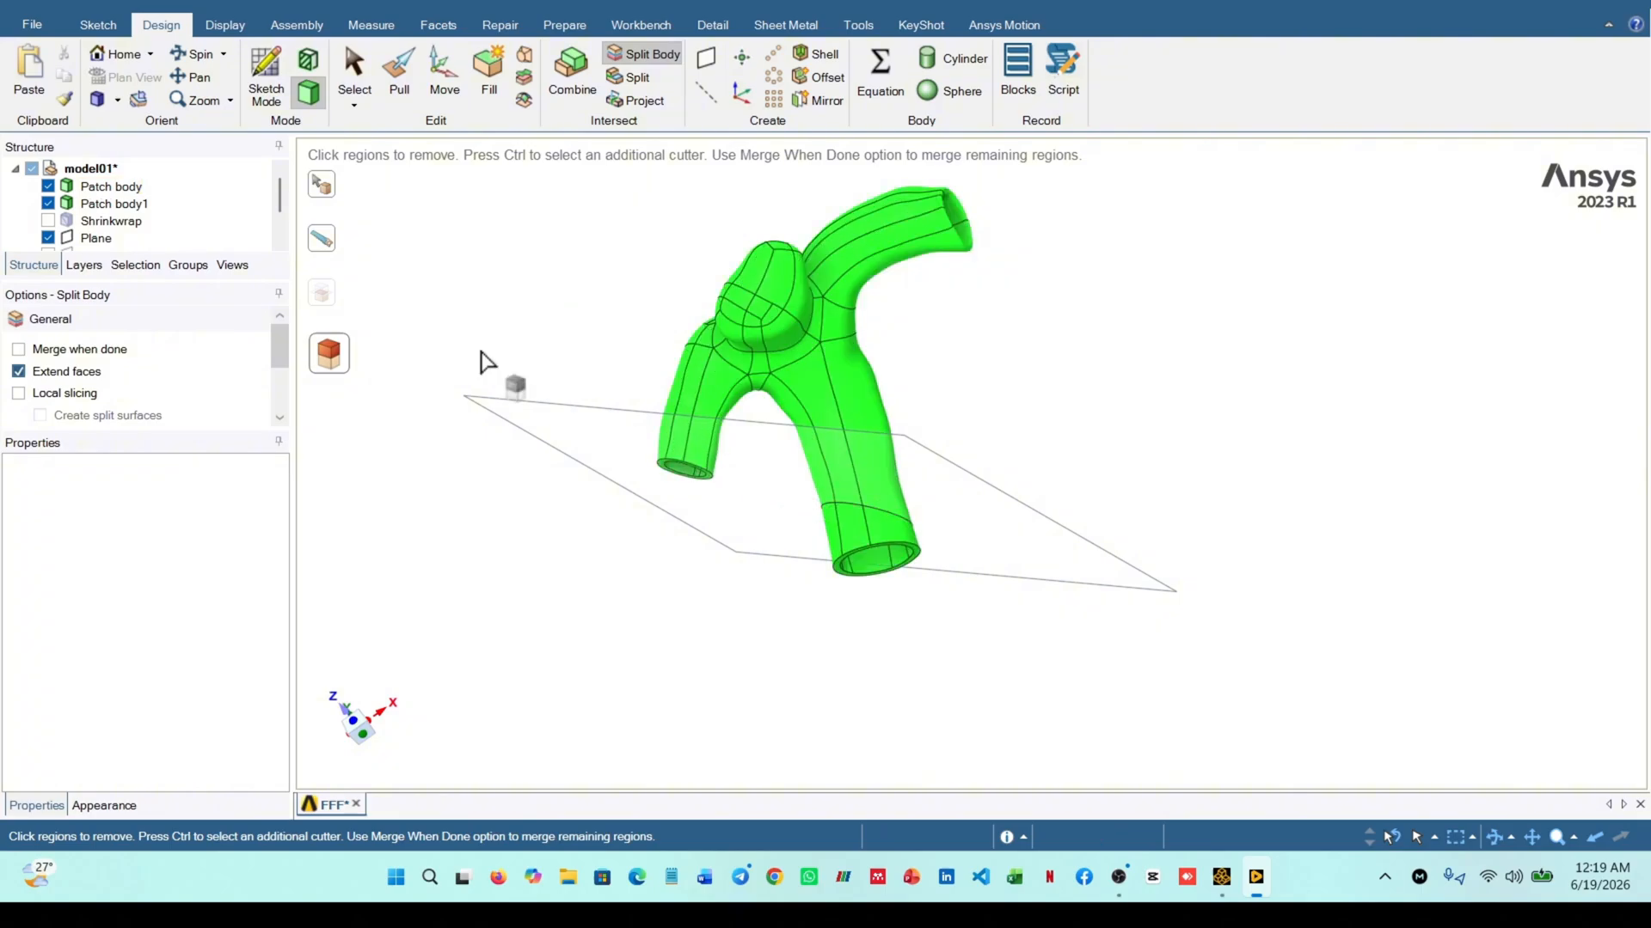
click(48, 238)
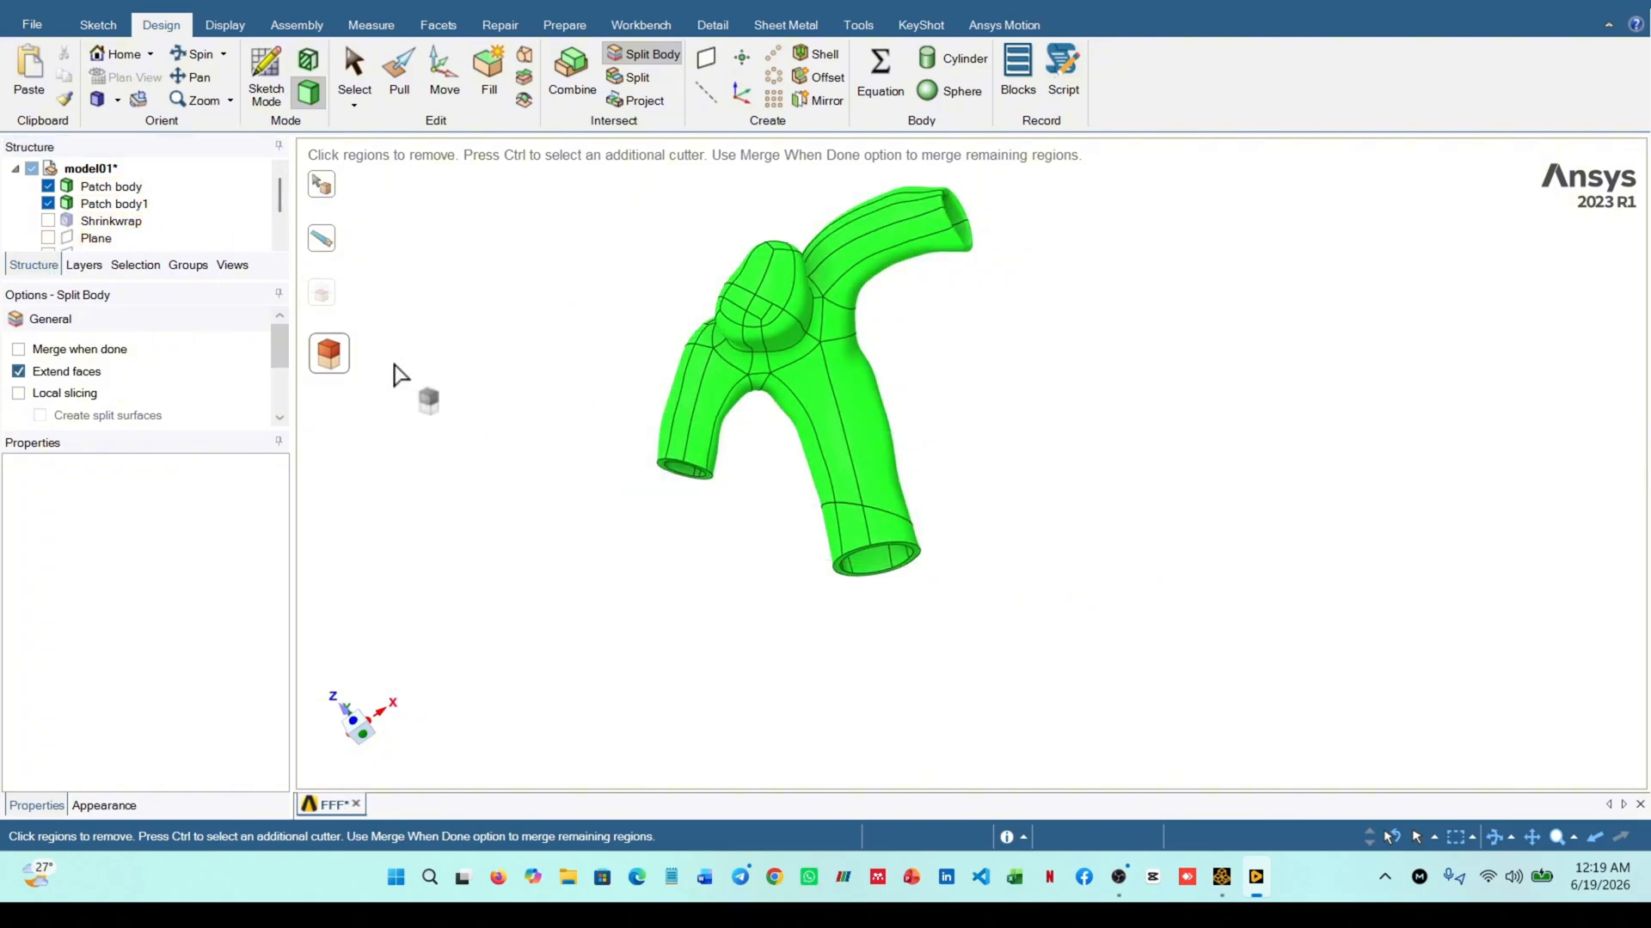
Merge the split-off piece at the wide opening with the main patch body using Combine
click(561, 86)
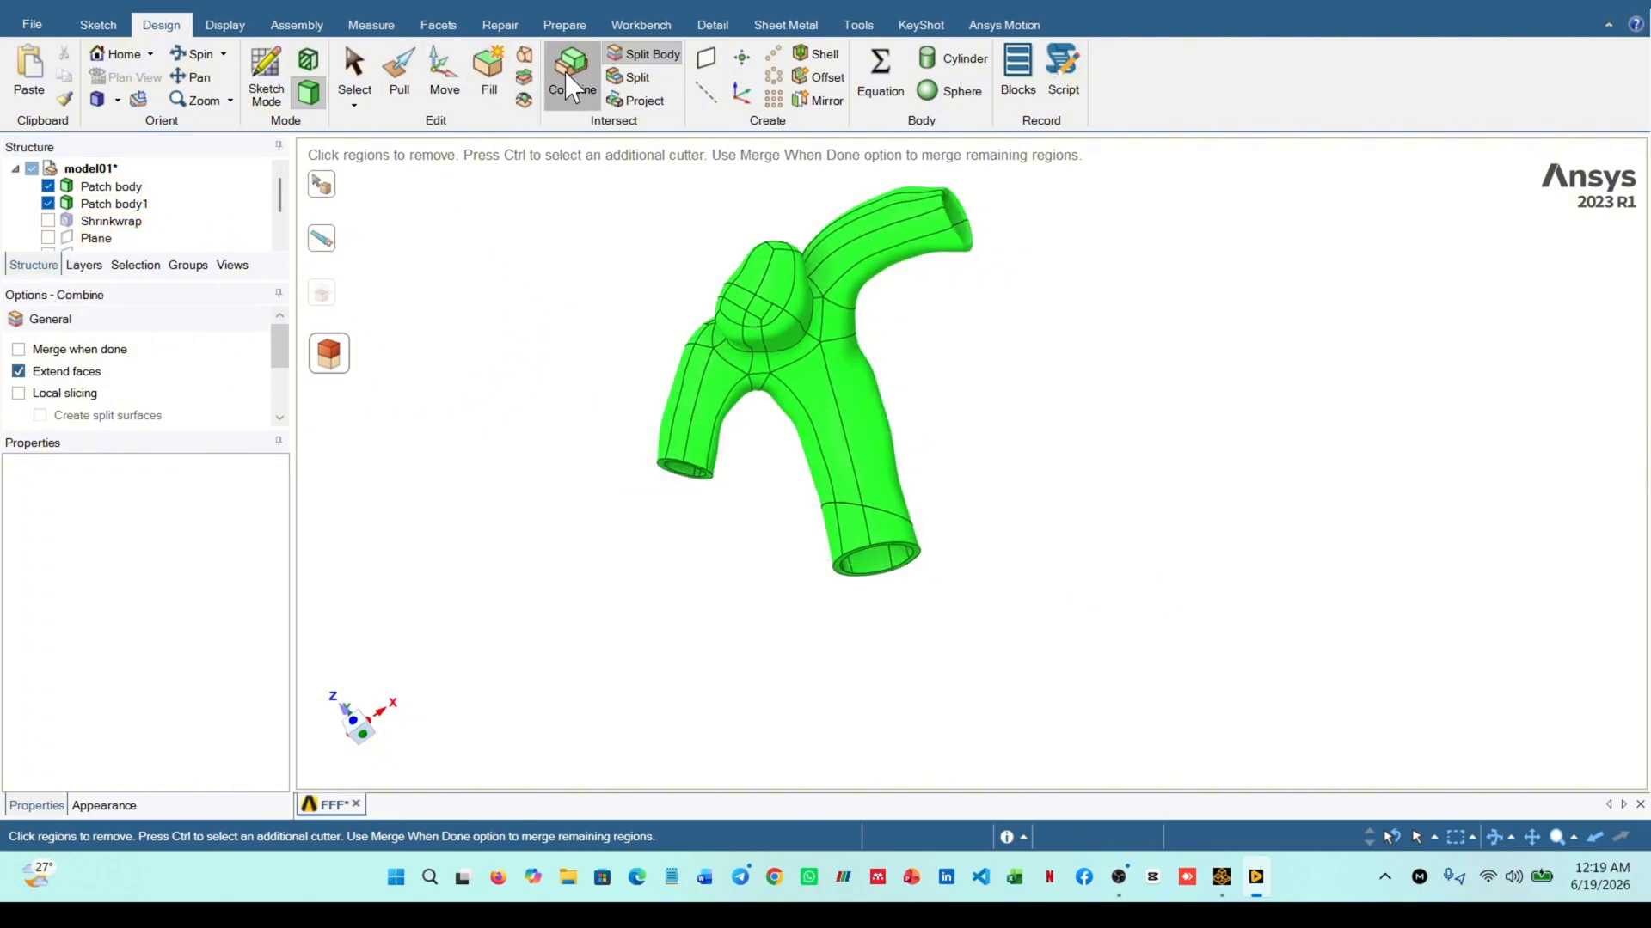
middle_drag(613, 343, 645, 318)
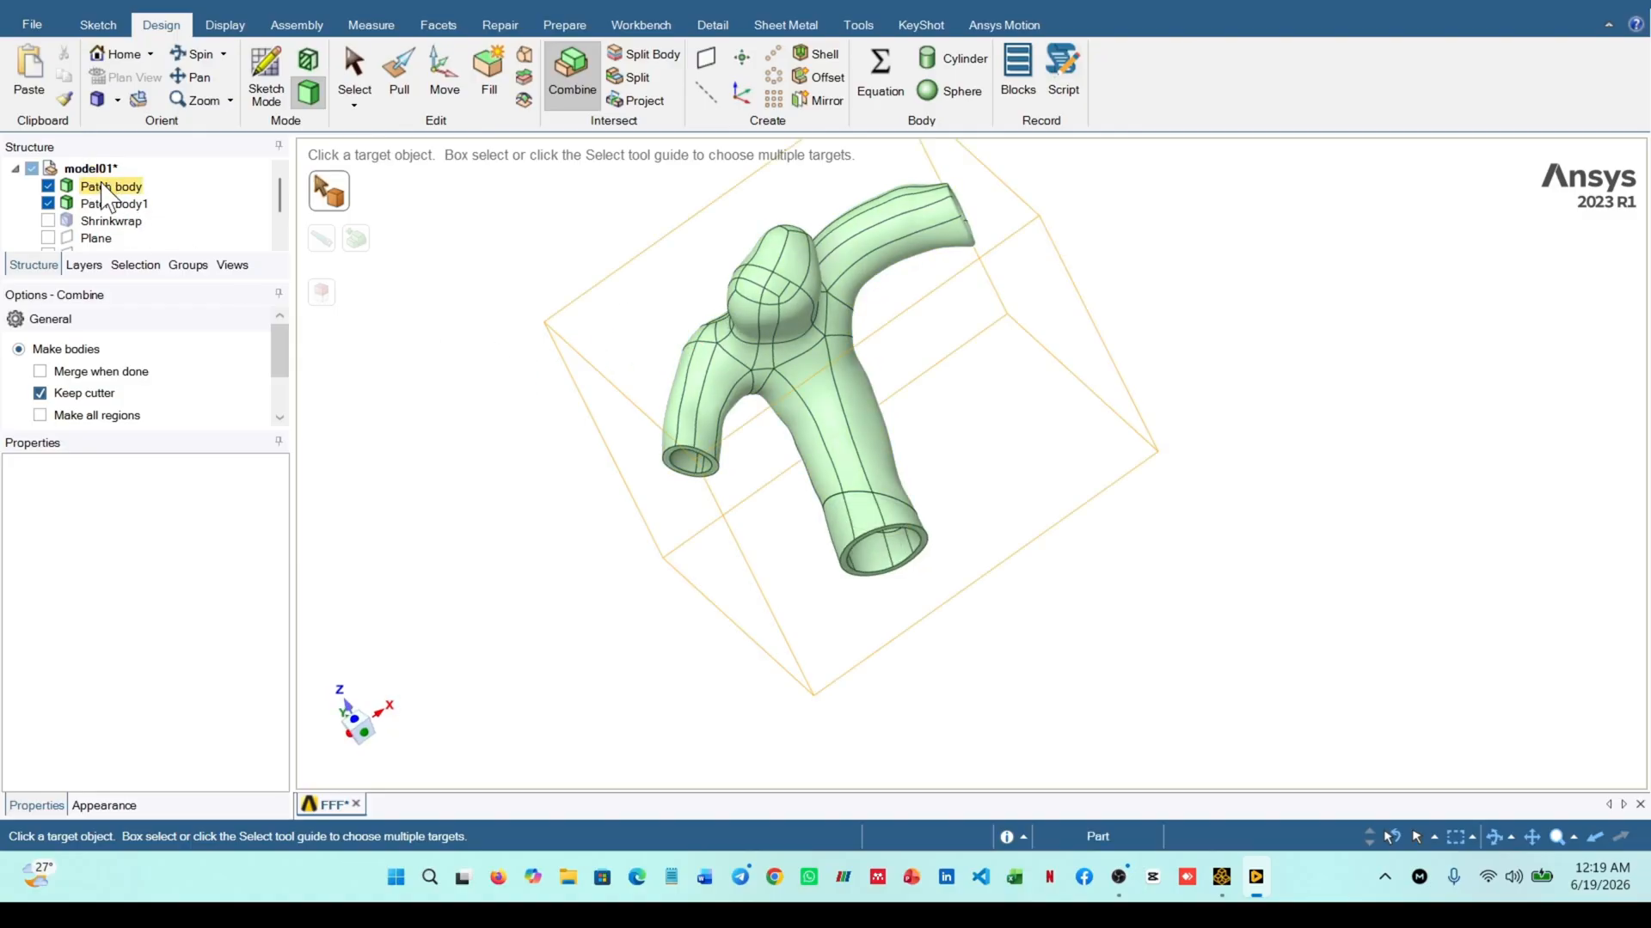
click(122, 188)
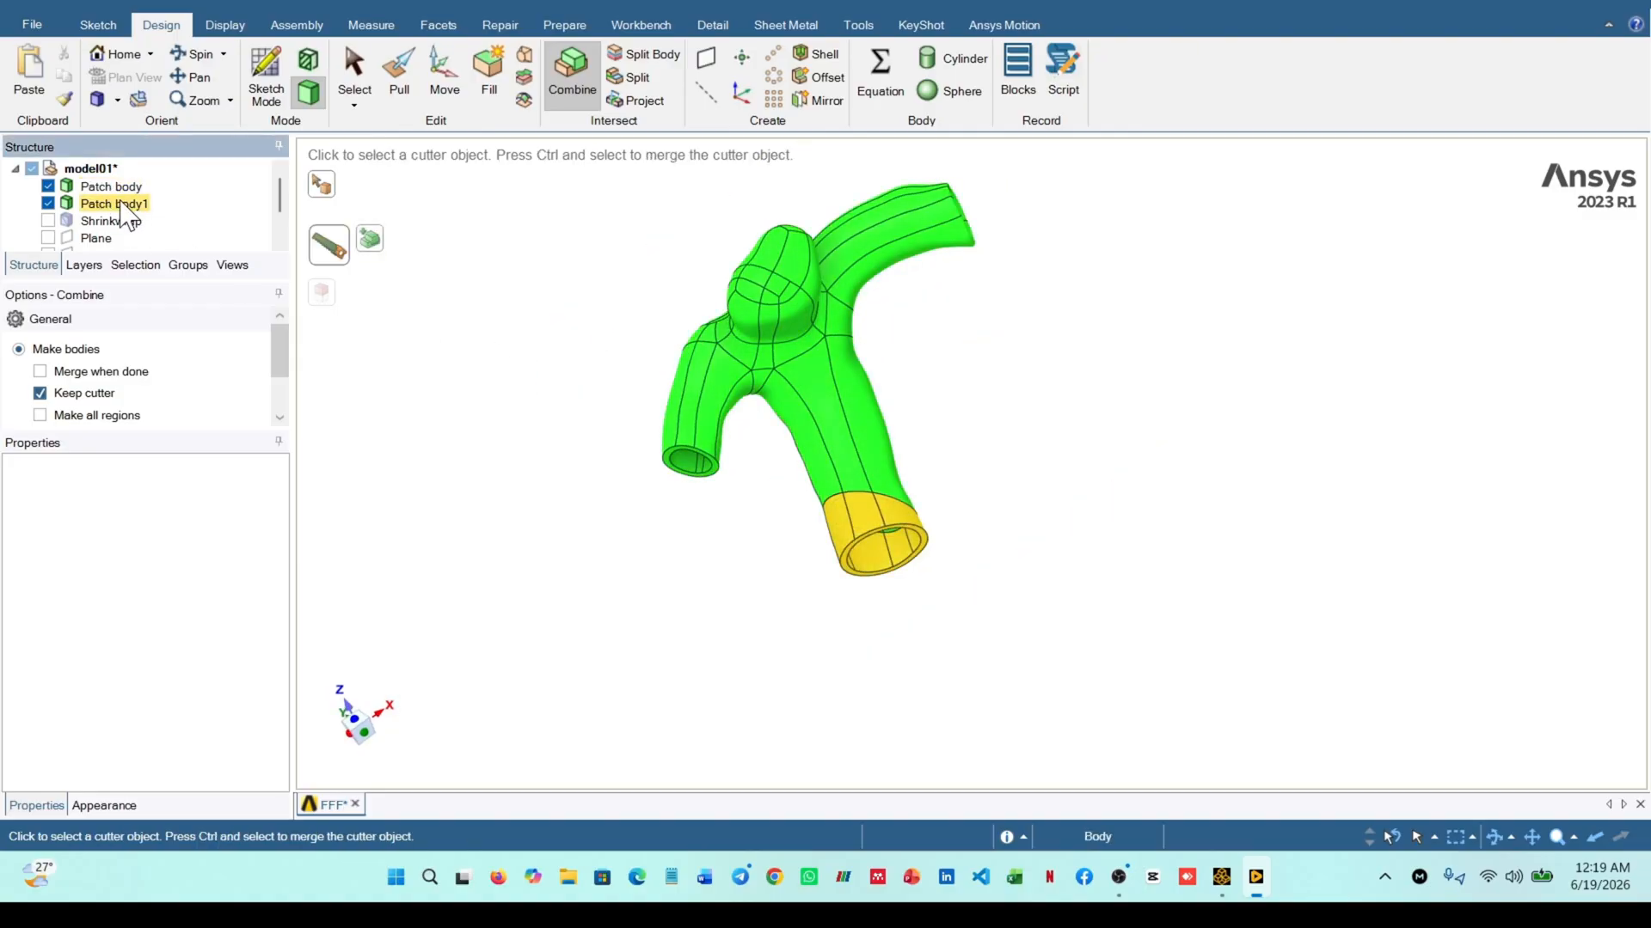
key(ctrl)
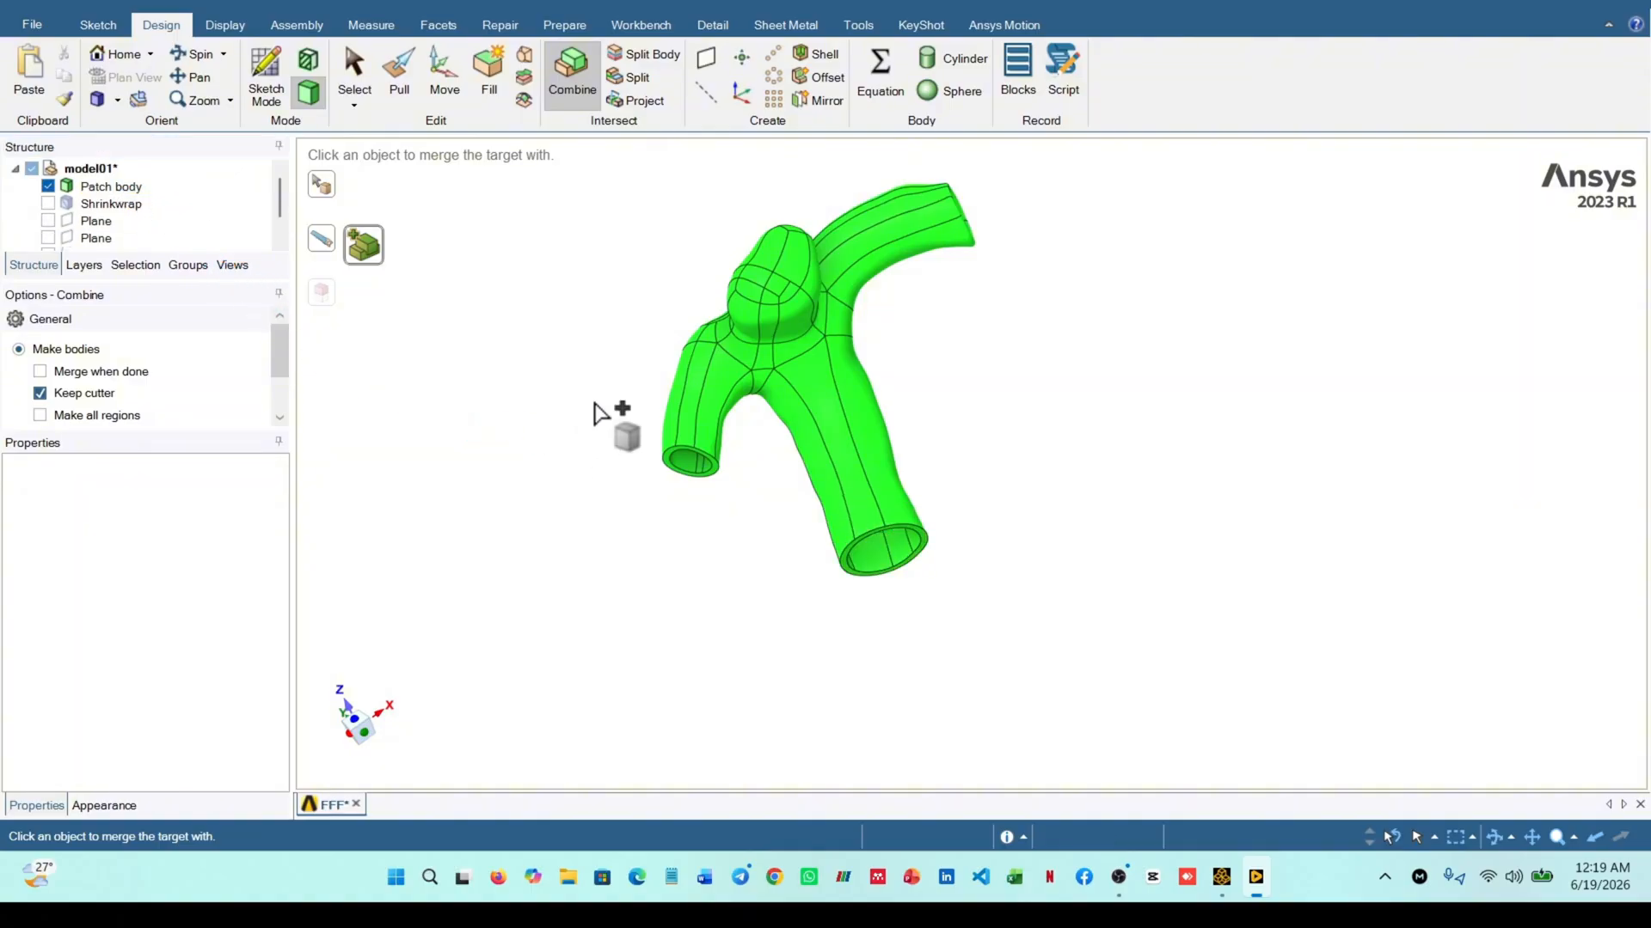
Examine the merged vessel from several sides, checking its walls and the rims of its three openings
middle_drag(608, 416, 645, 457)
scroll(215, 210, down, 1)
middle_drag(542, 379, 825, 343)
scroll(917, 318, up, 5)
scroll(916, 318, down, 5)
middle_drag(1003, 357, 1085, 338)
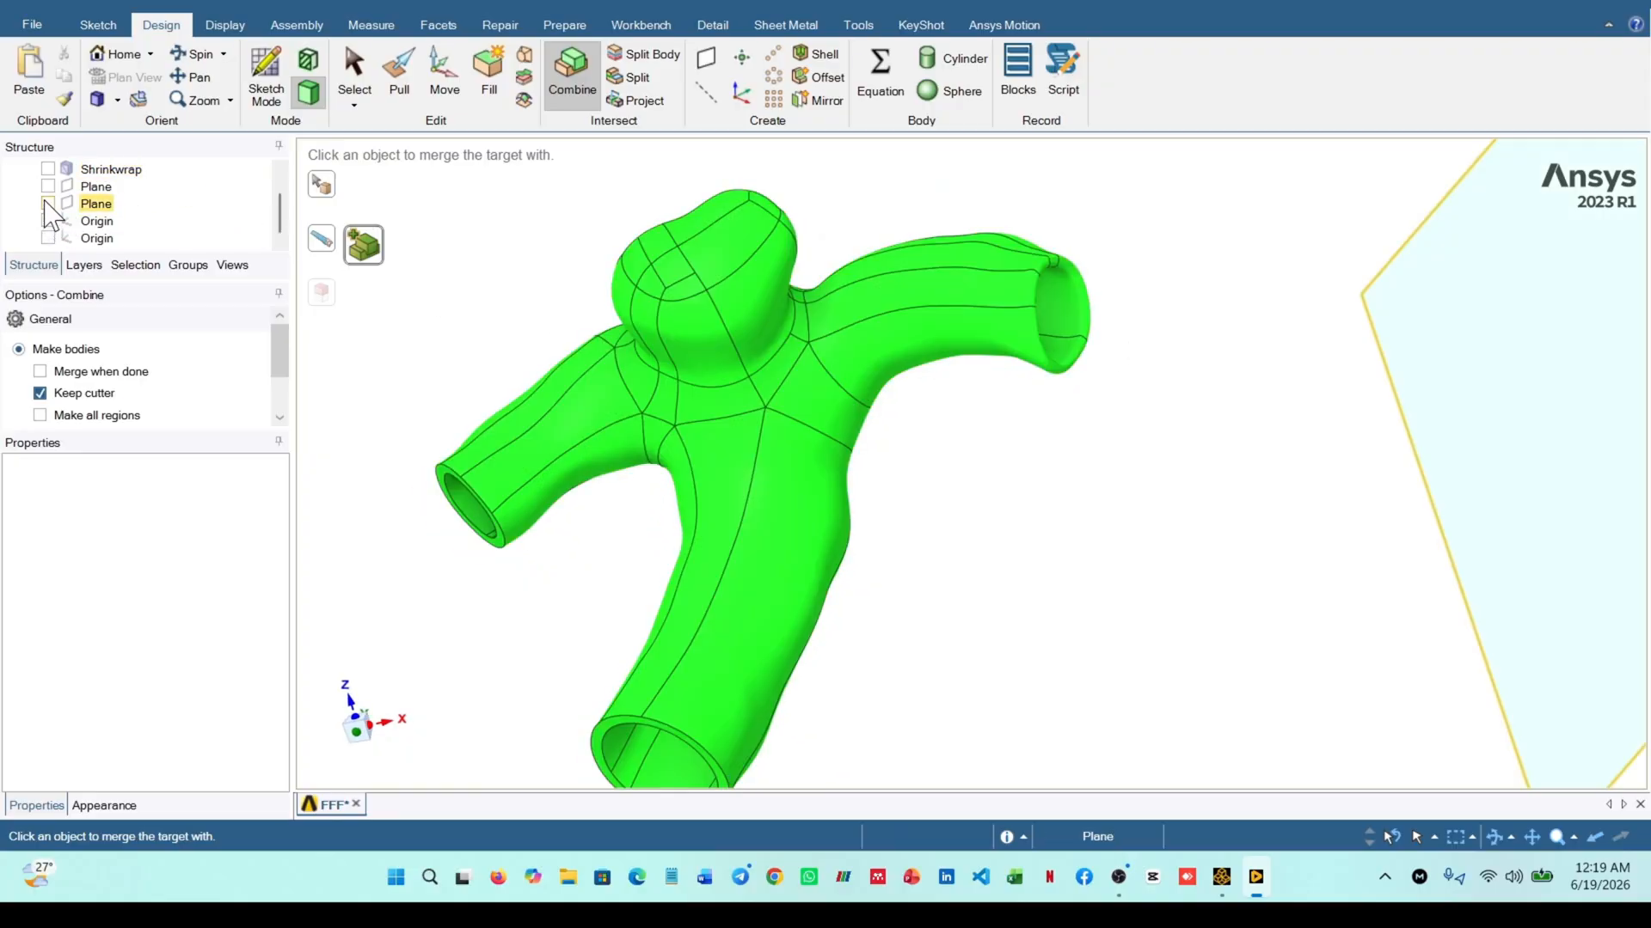
click(48, 204)
scroll(754, 368, down, 3)
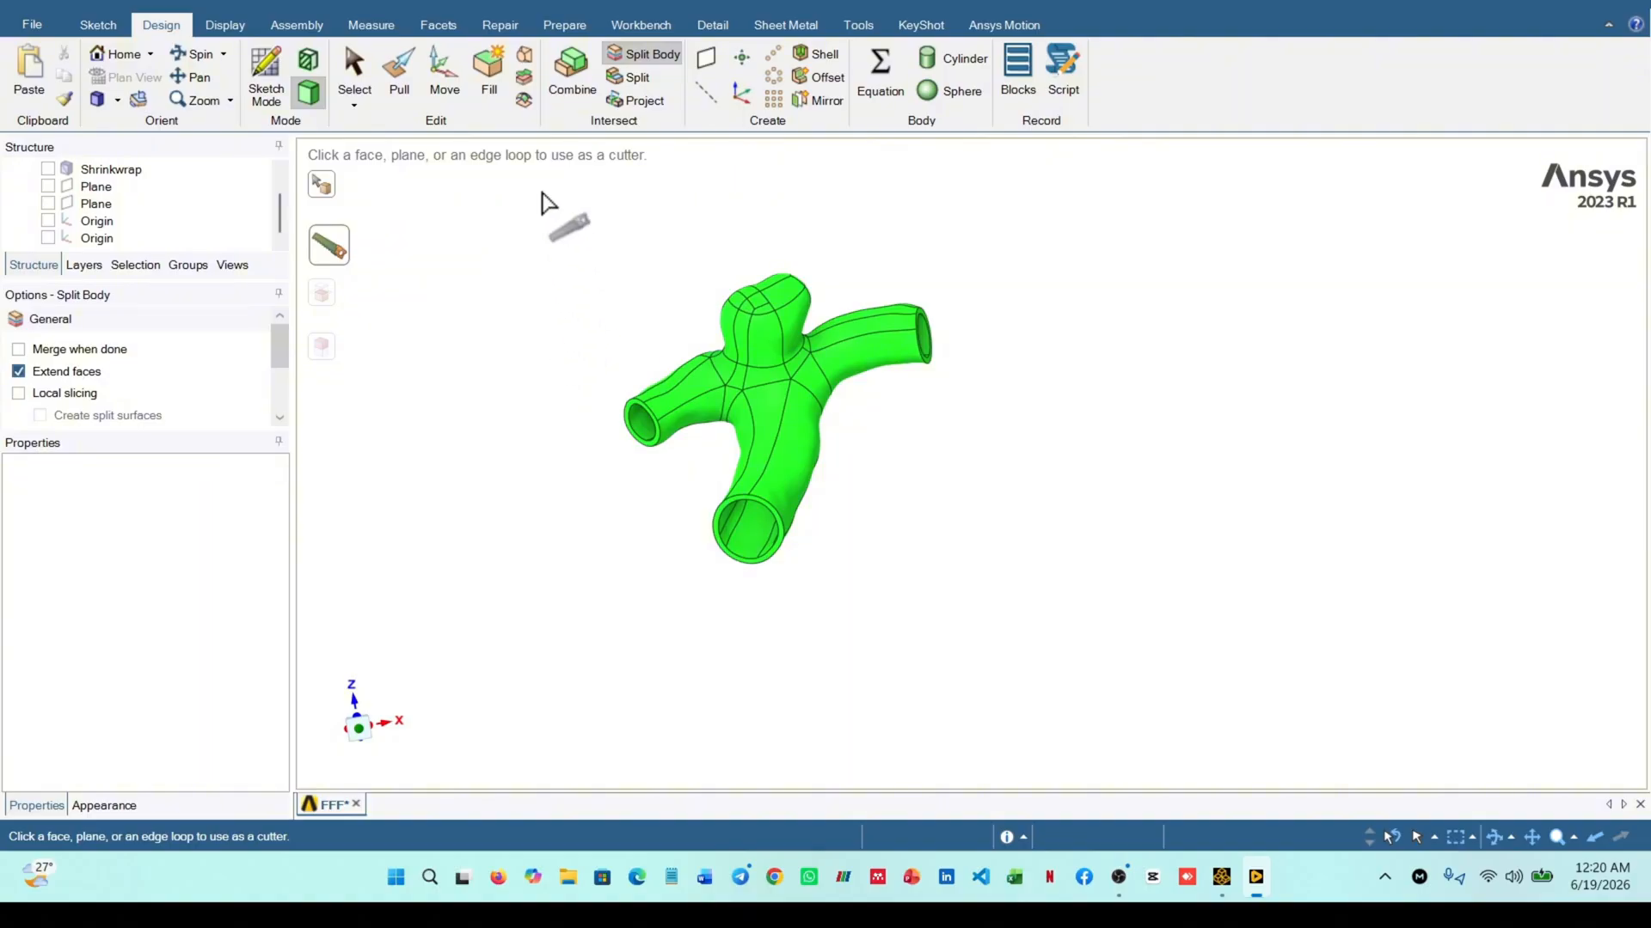
click(353, 69)
middle_drag(964, 434, 1028, 416)
scroll(883, 463, up, 3)
scroll(876, 447, down, 2)
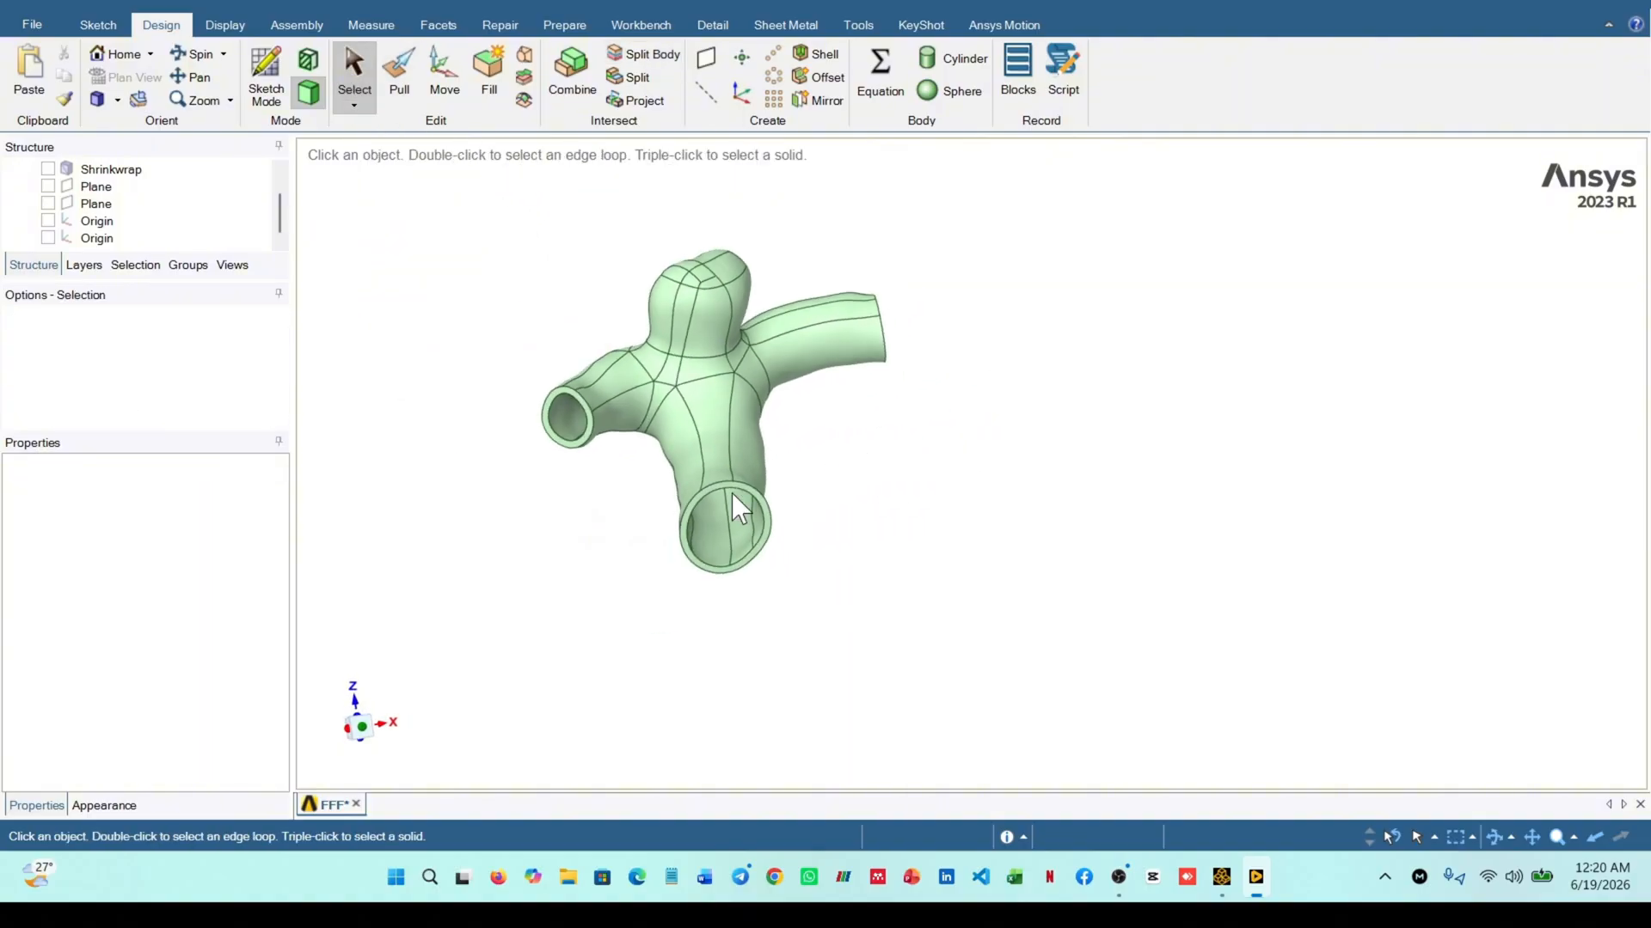
scroll(731, 494, up, 2)
middle_drag(731, 494, 735, 471)
scroll(512, 357, up, 2)
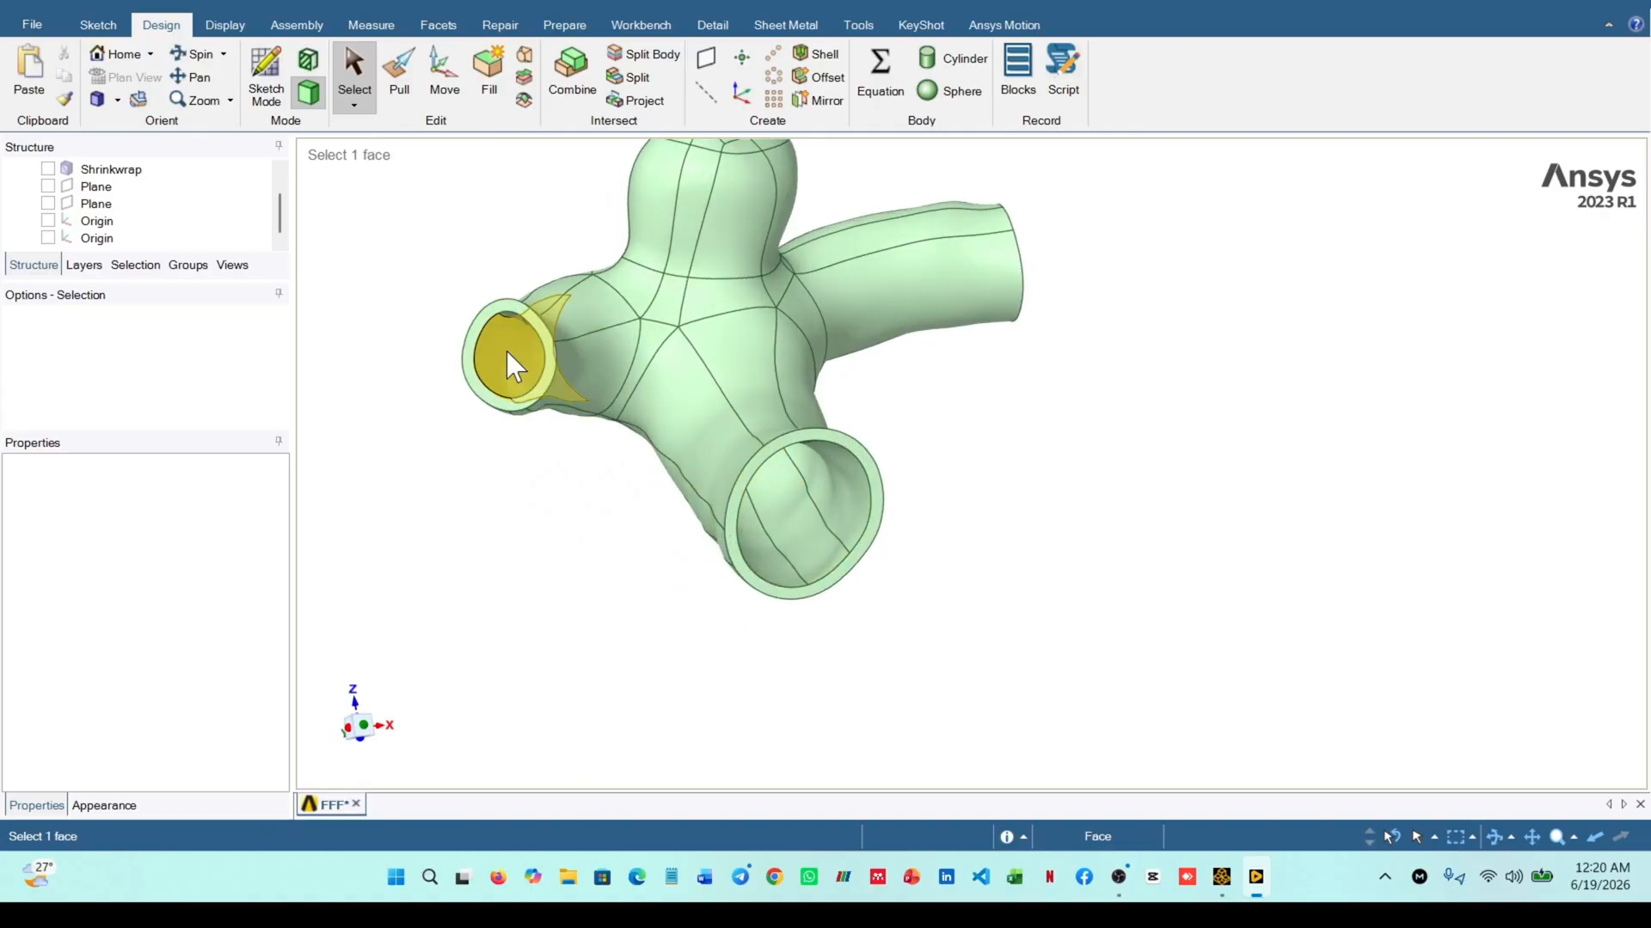
middle_drag(506, 355, 405, 364)
scroll(918, 489, down, 2)
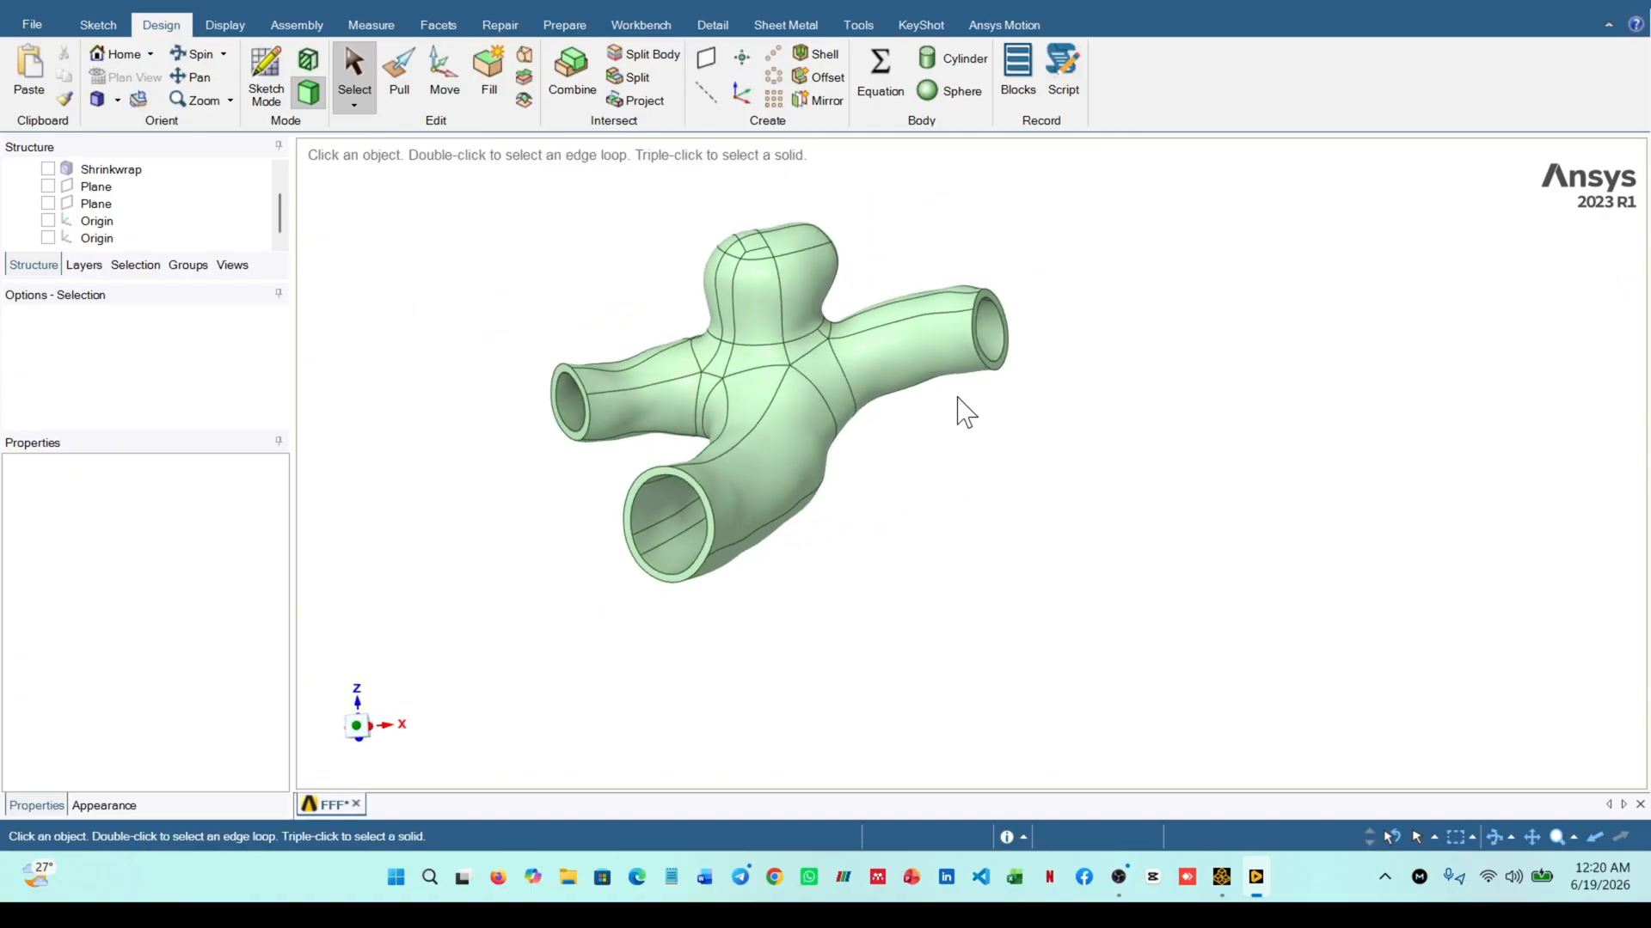
middle_drag(961, 361, 1046, 393)
scroll(1035, 424, down, 2)
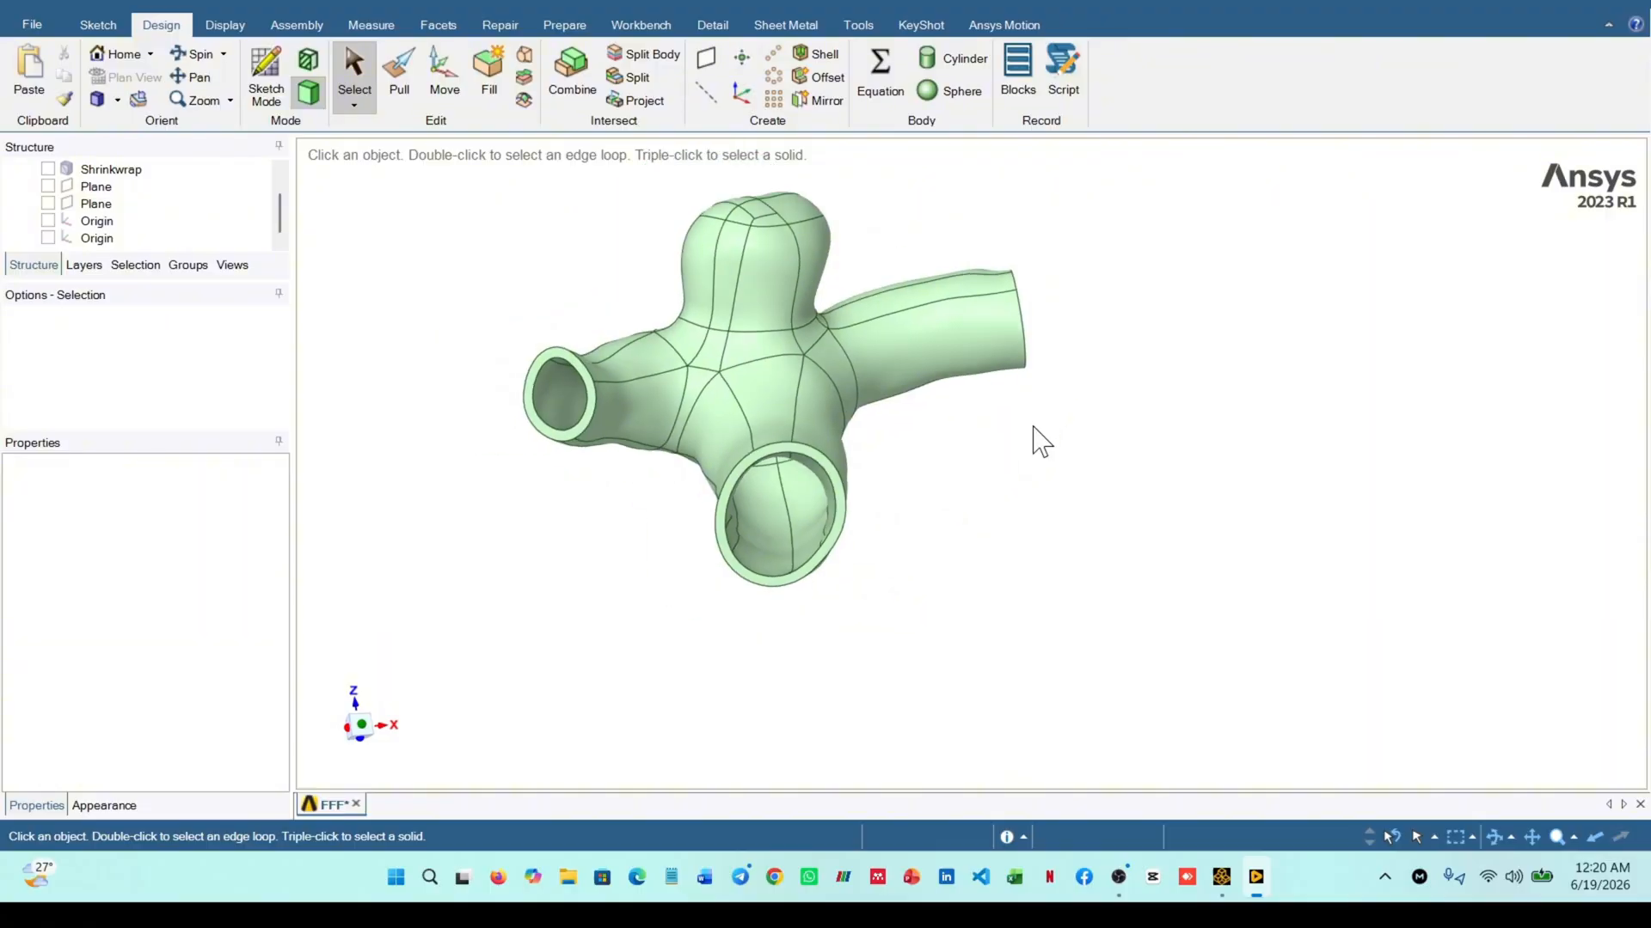
scroll(767, 469, up, 2)
middle_drag(838, 485, 827, 451)
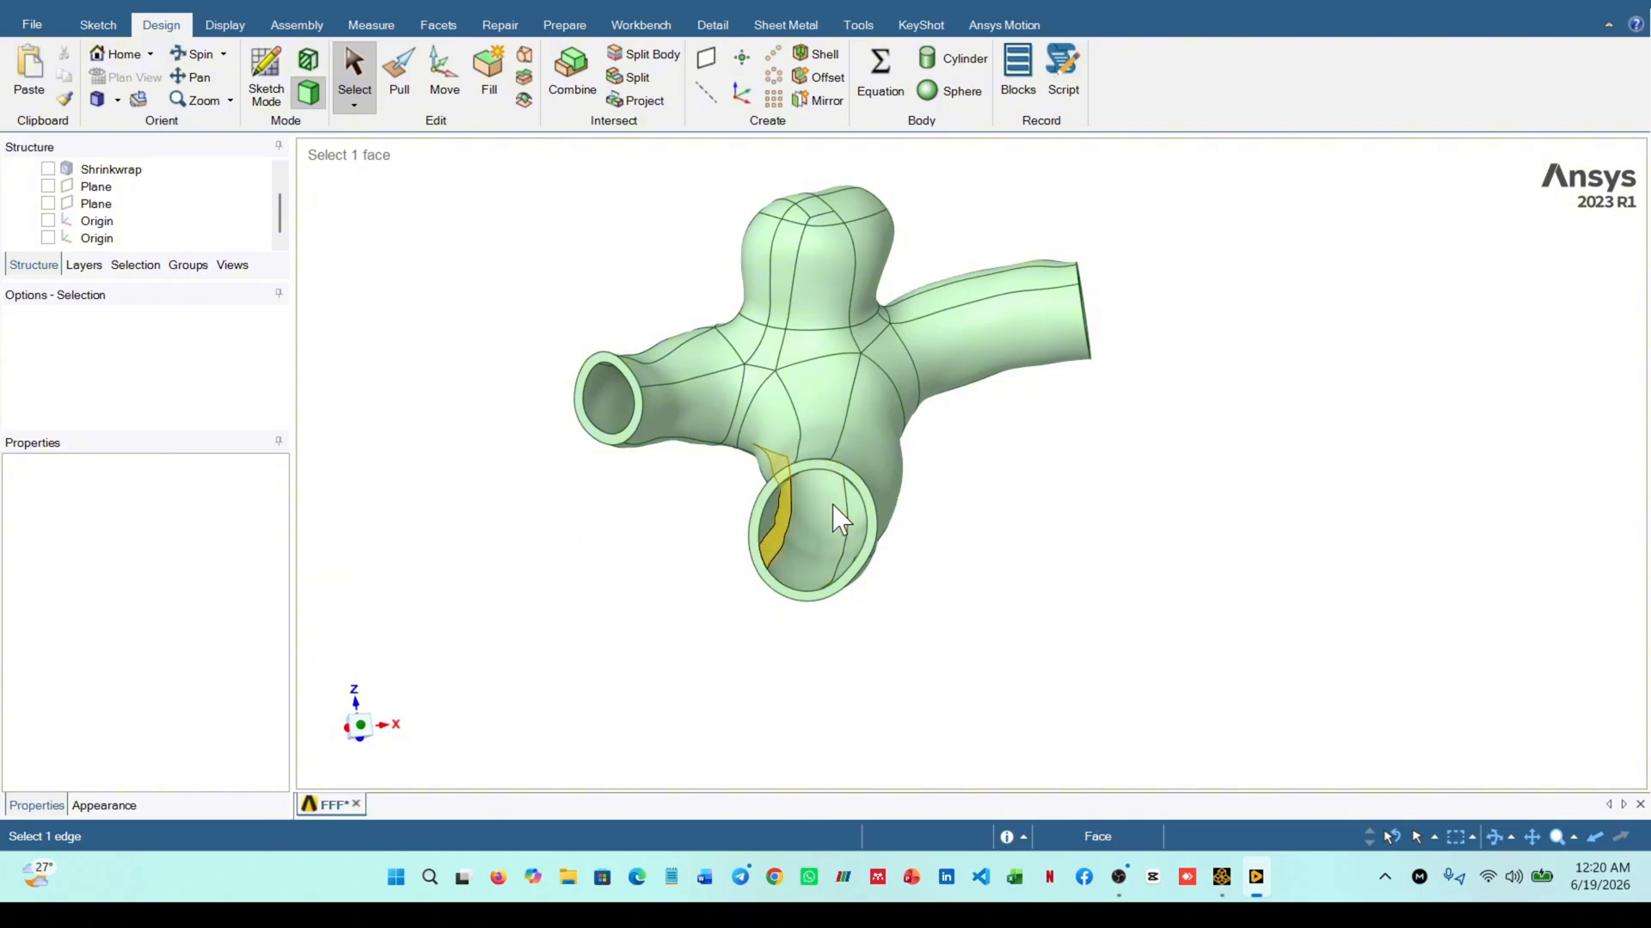
middle_drag(667, 520, 691, 516)
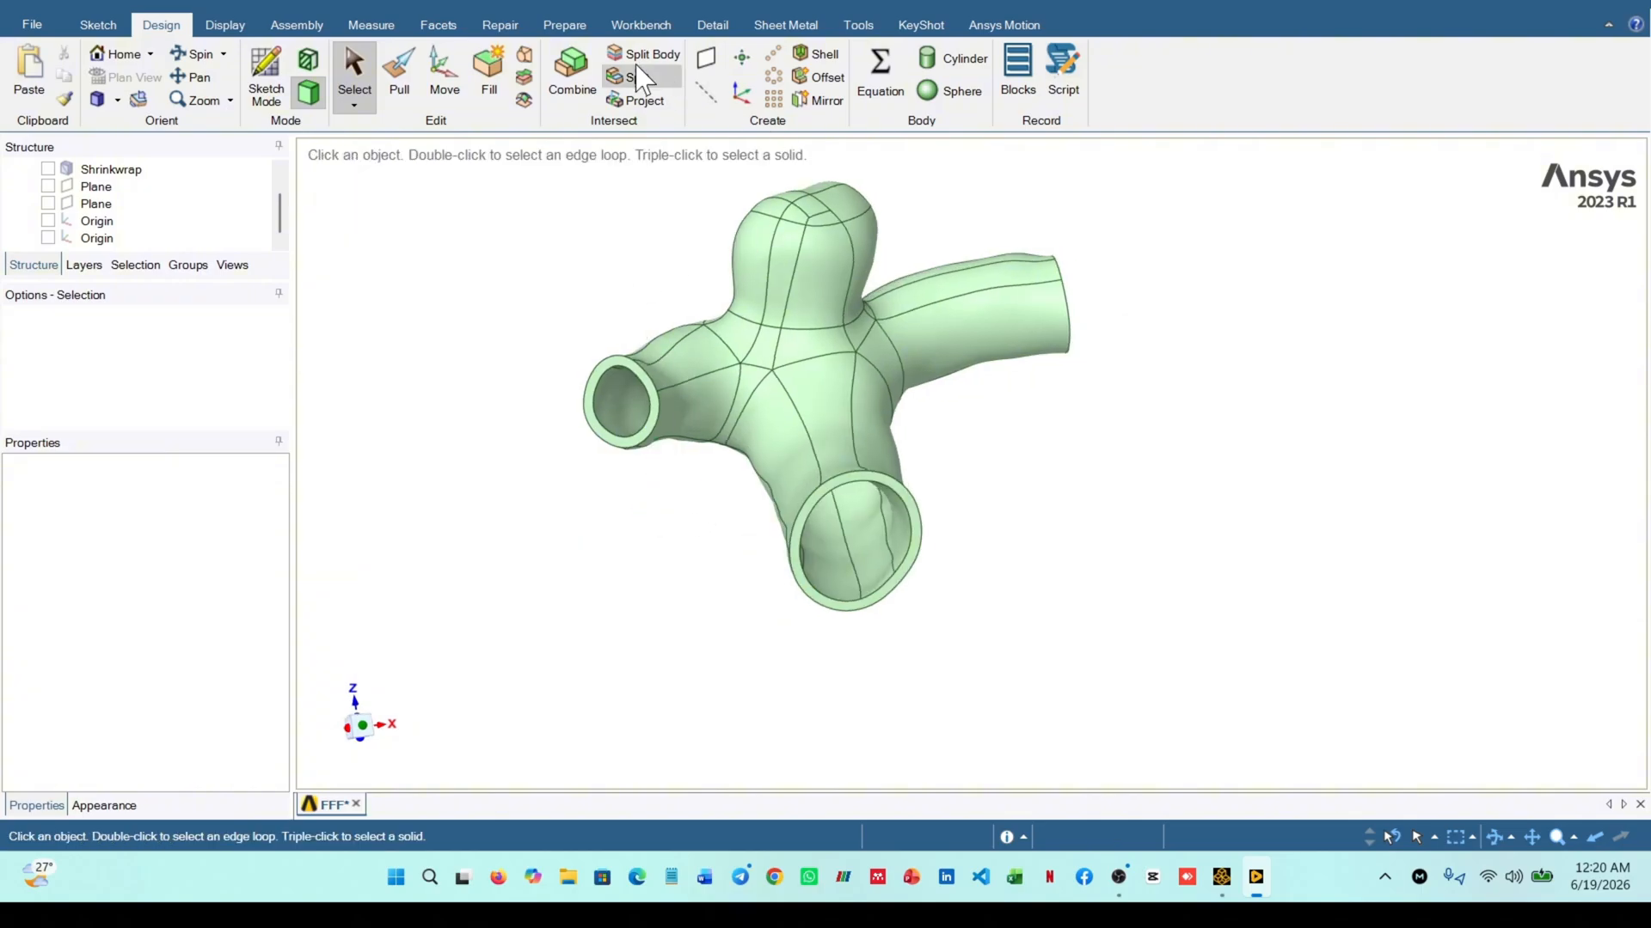
Start a Volume Extract and select the annular rim faces at the vessel's three open ends as the enclosing faces
click(575, 28)
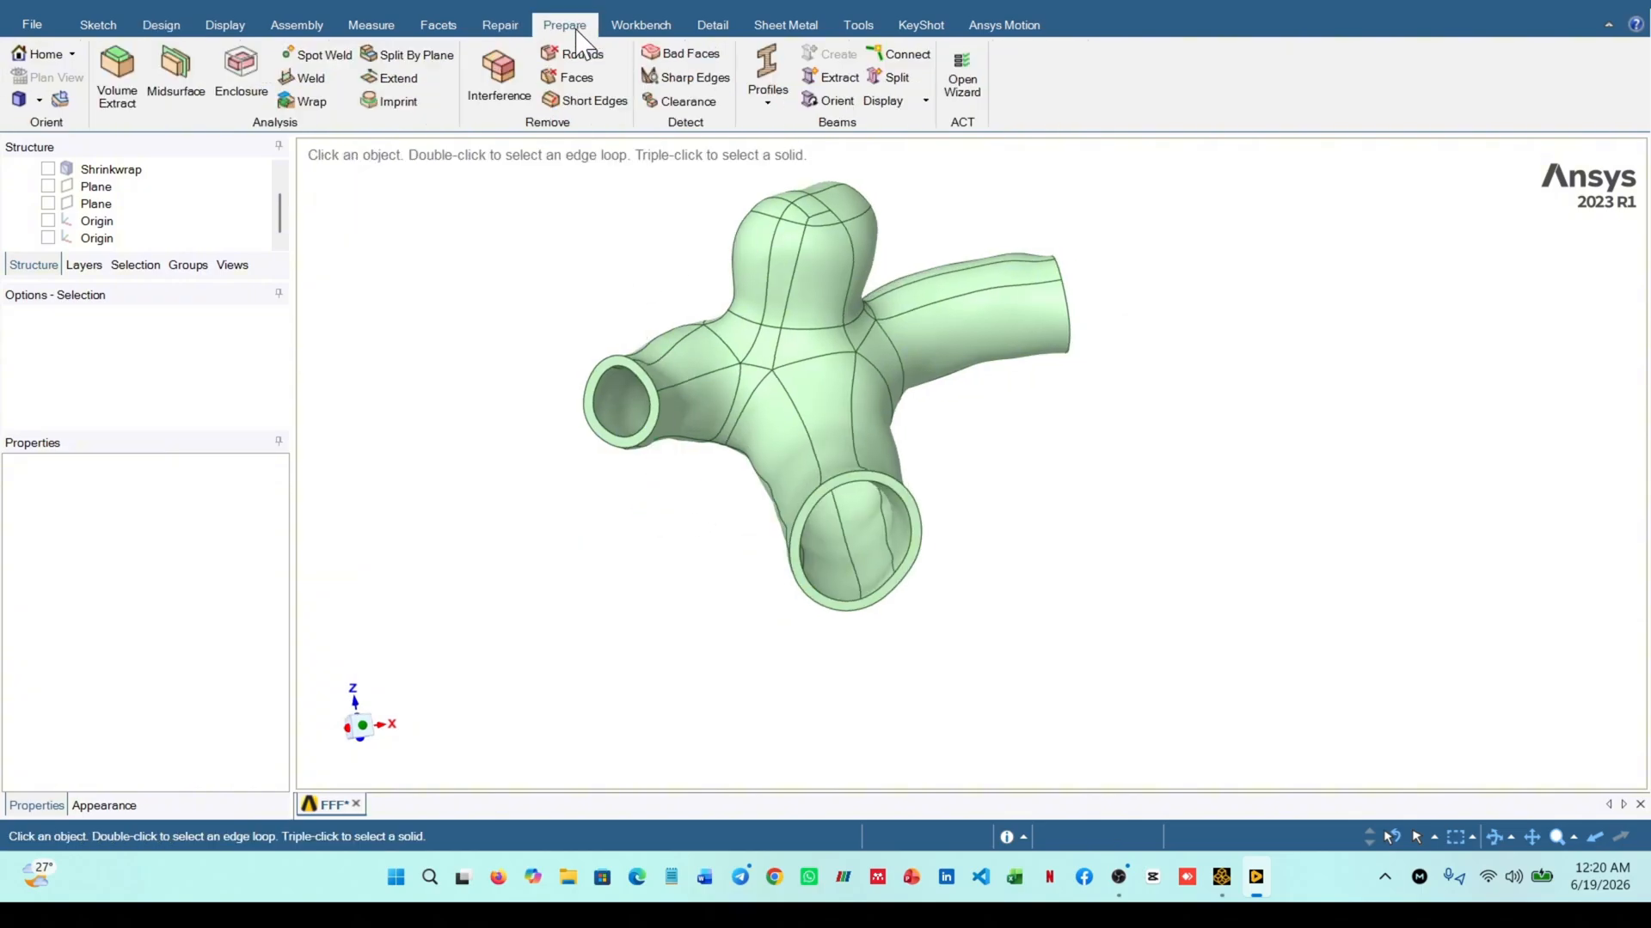
click(127, 96)
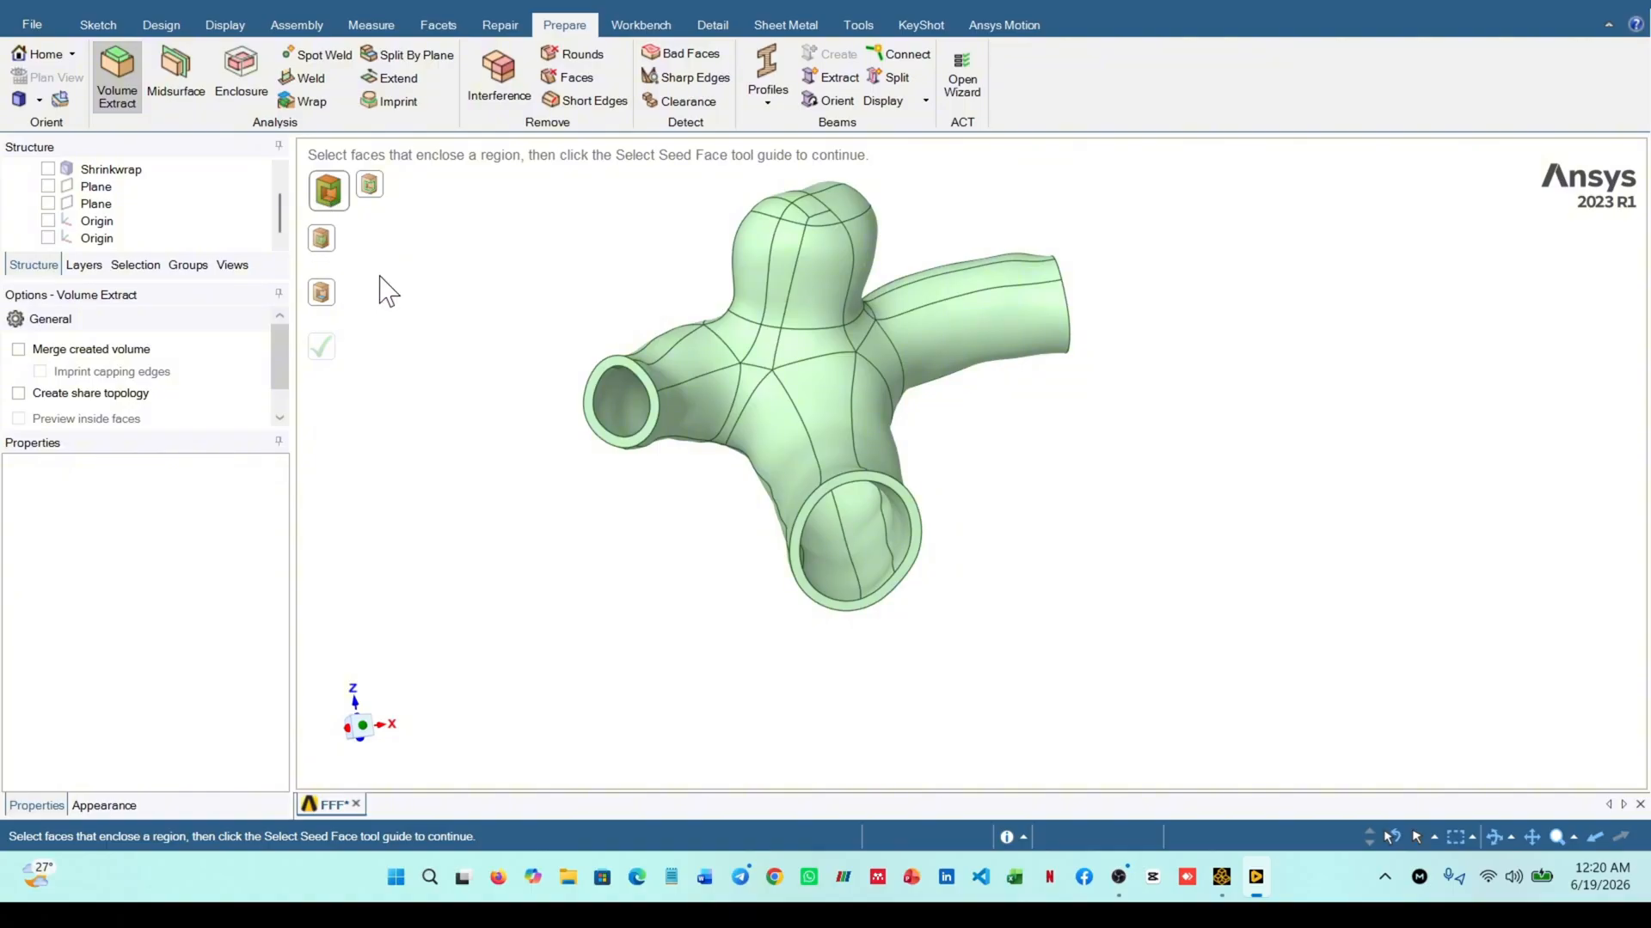
click(596, 364)
middle_drag(597, 364, 807, 513)
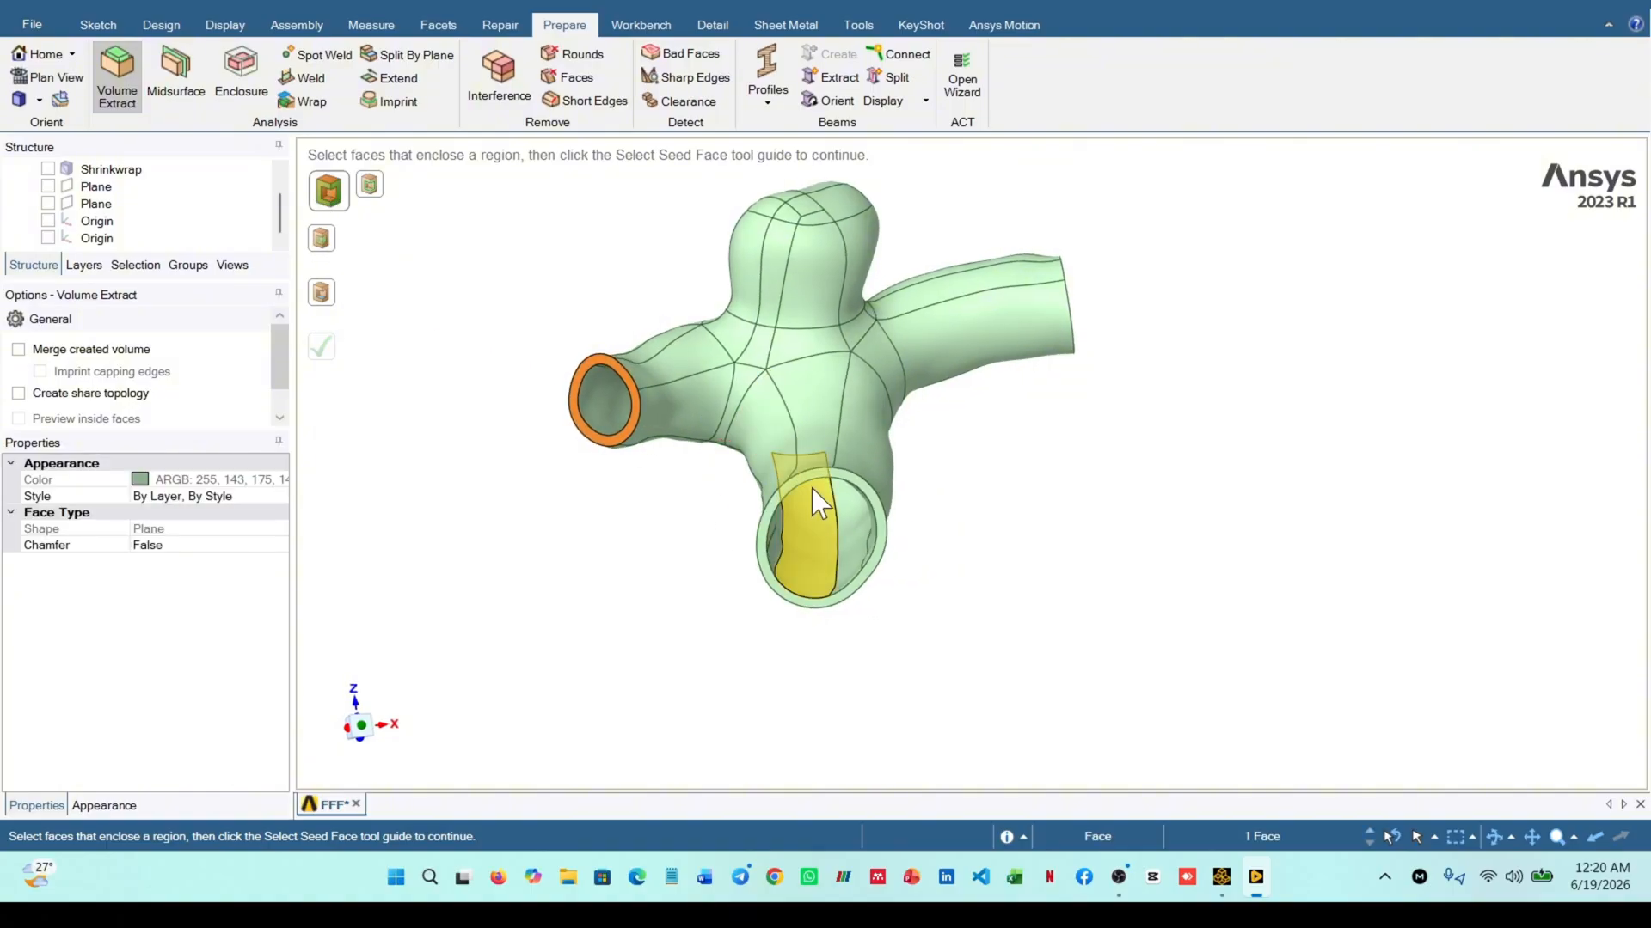
click(812, 488)
shift+middle_drag(1043, 490, 919, 494)
middle_drag(1032, 379, 1017, 440)
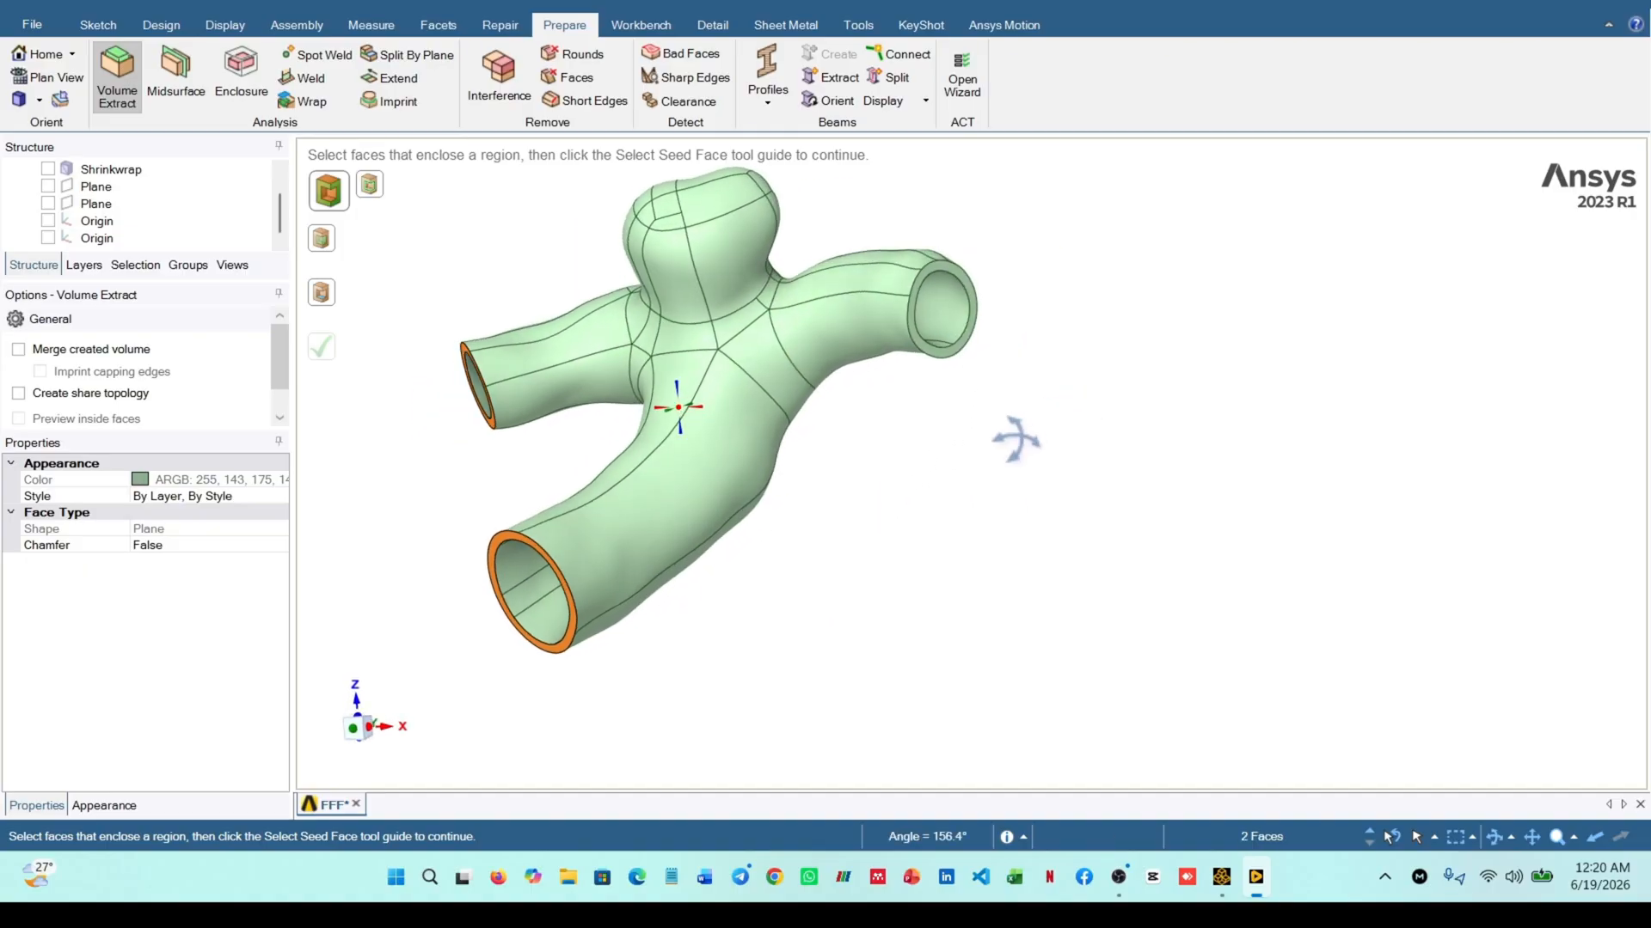
click(898, 280)
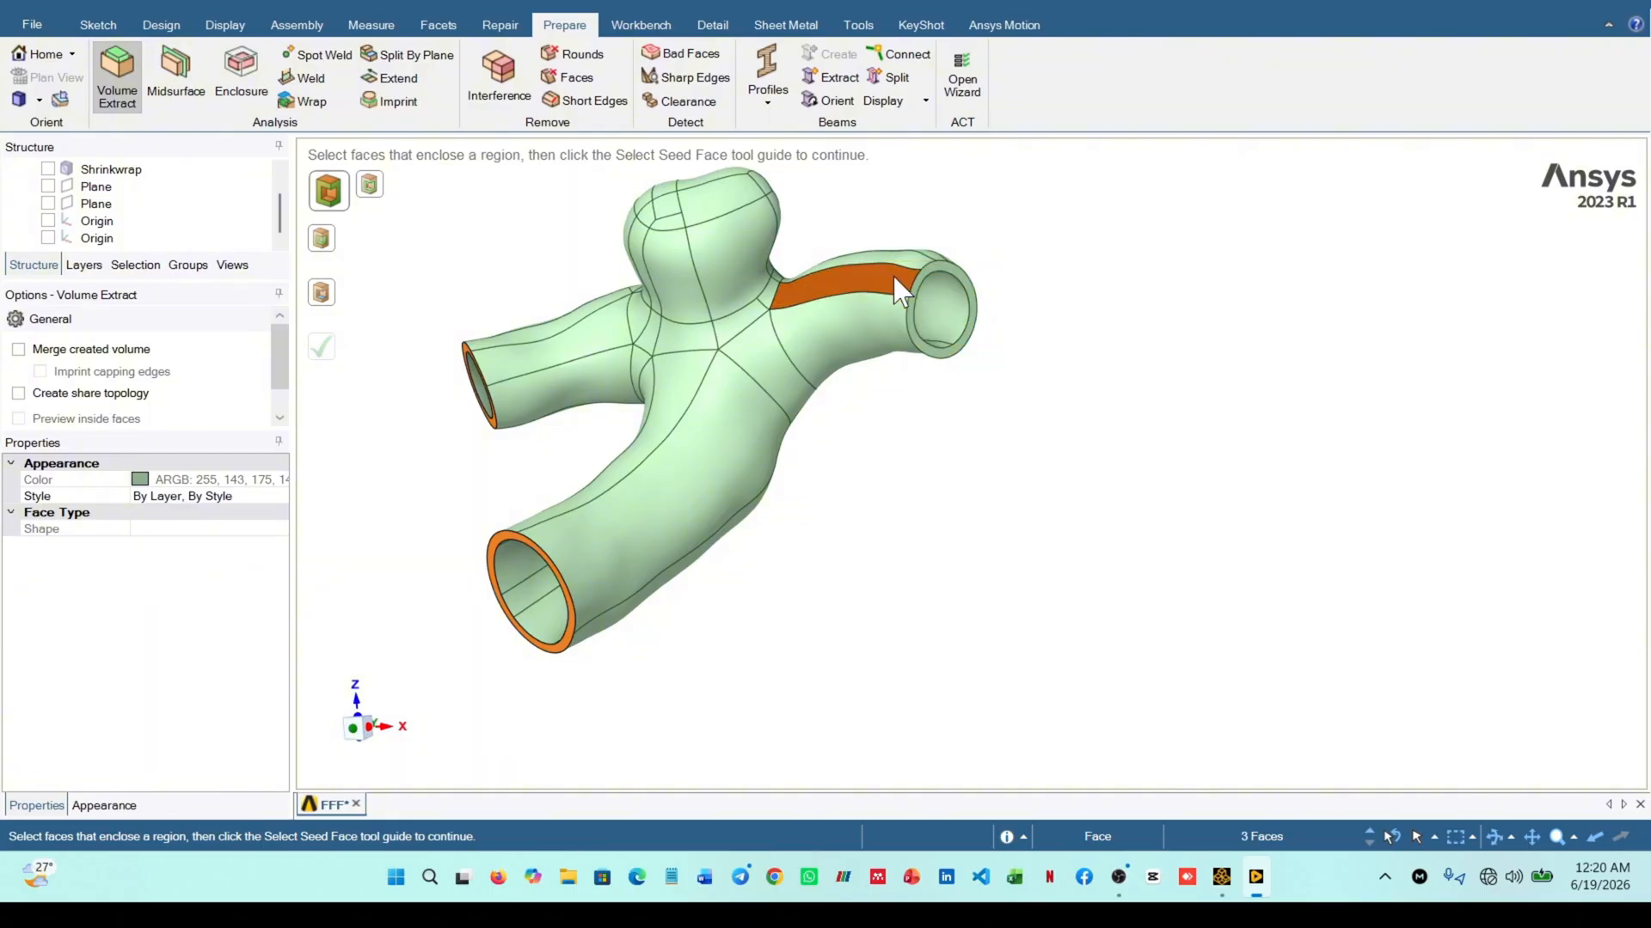
click(898, 293)
click(924, 276)
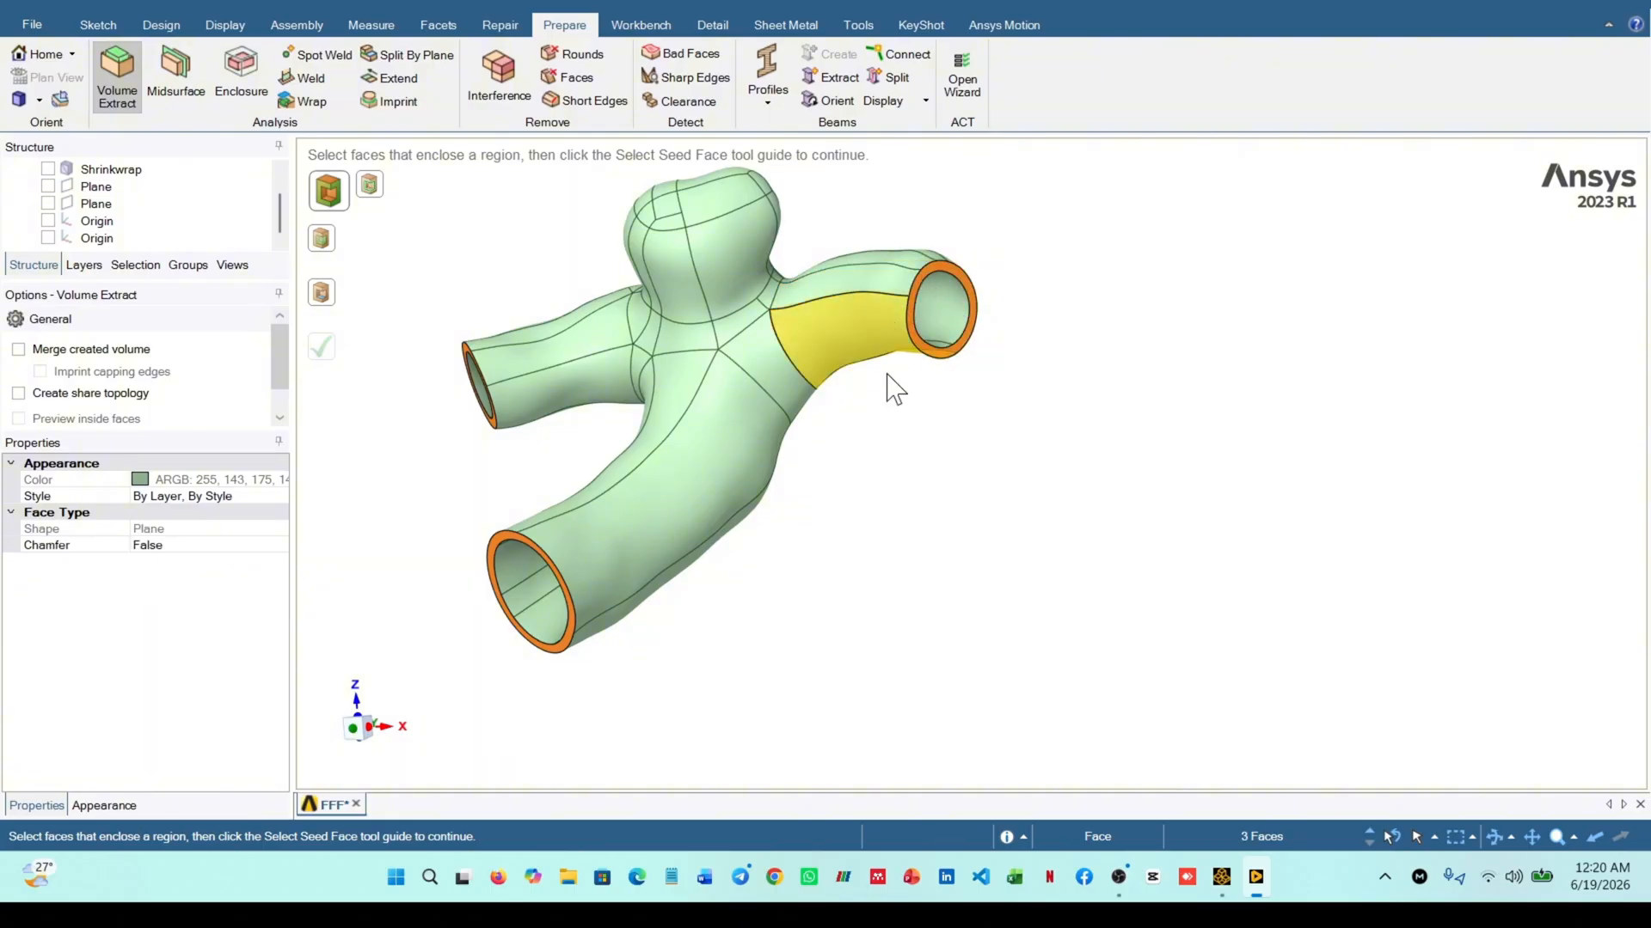
Choose an inner wall face at the wide opening as the seed face and complete the volume extraction
middle_drag(771, 497, 891, 503)
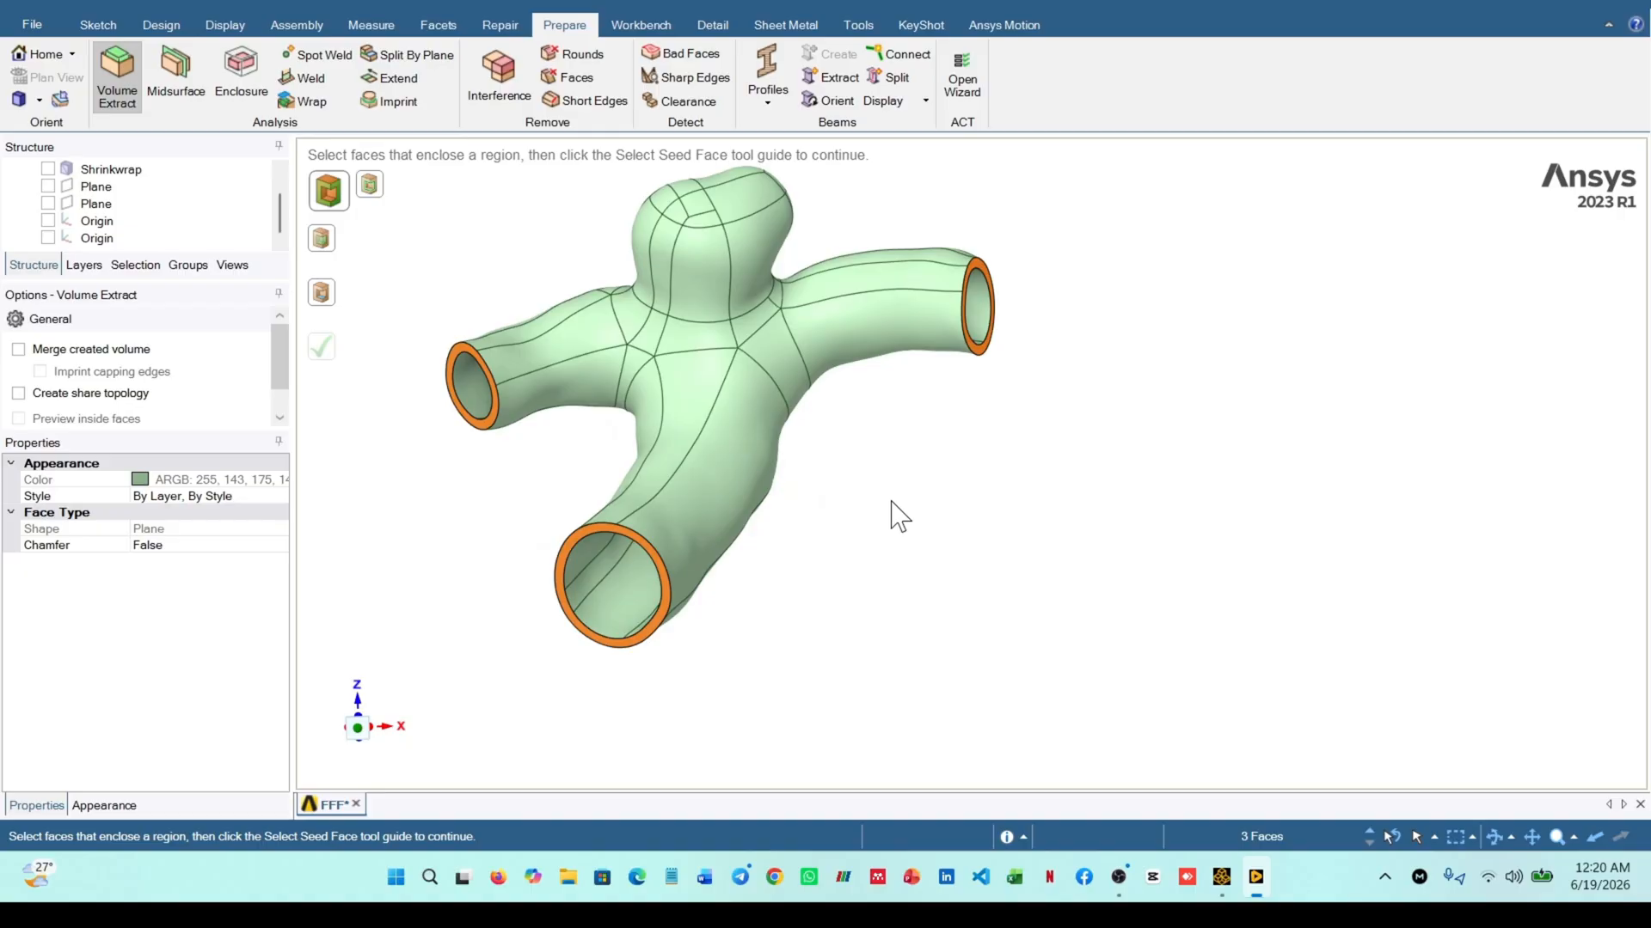
click(325, 298)
middle_drag(595, 581, 628, 599)
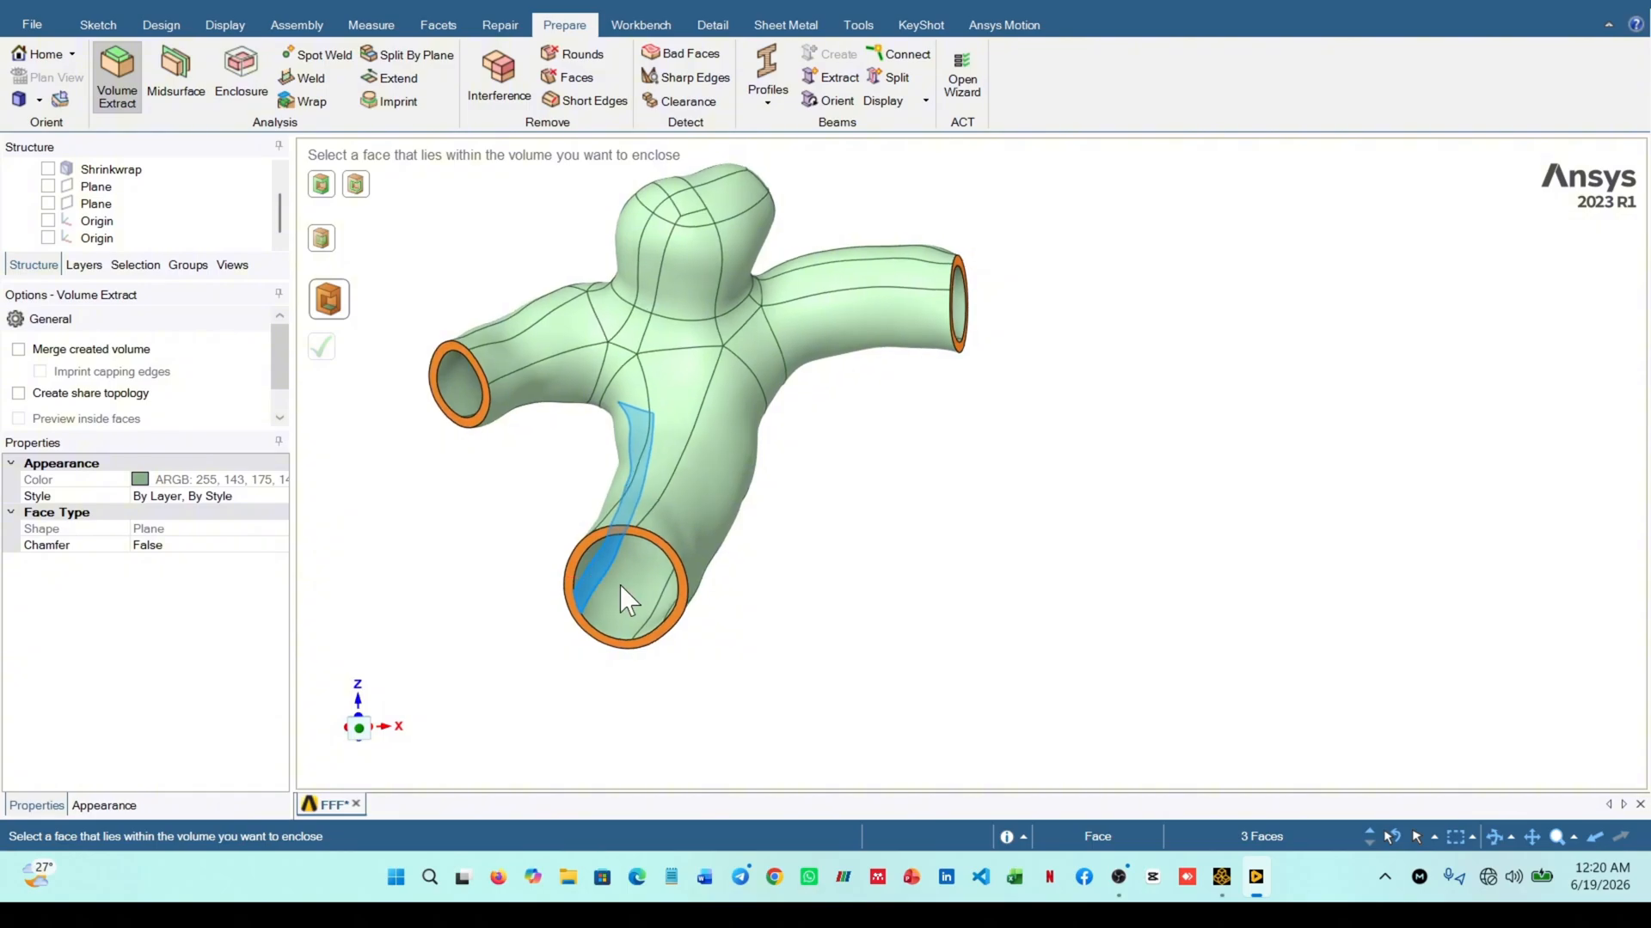
click(640, 607)
middle_drag(907, 611, 653, 545)
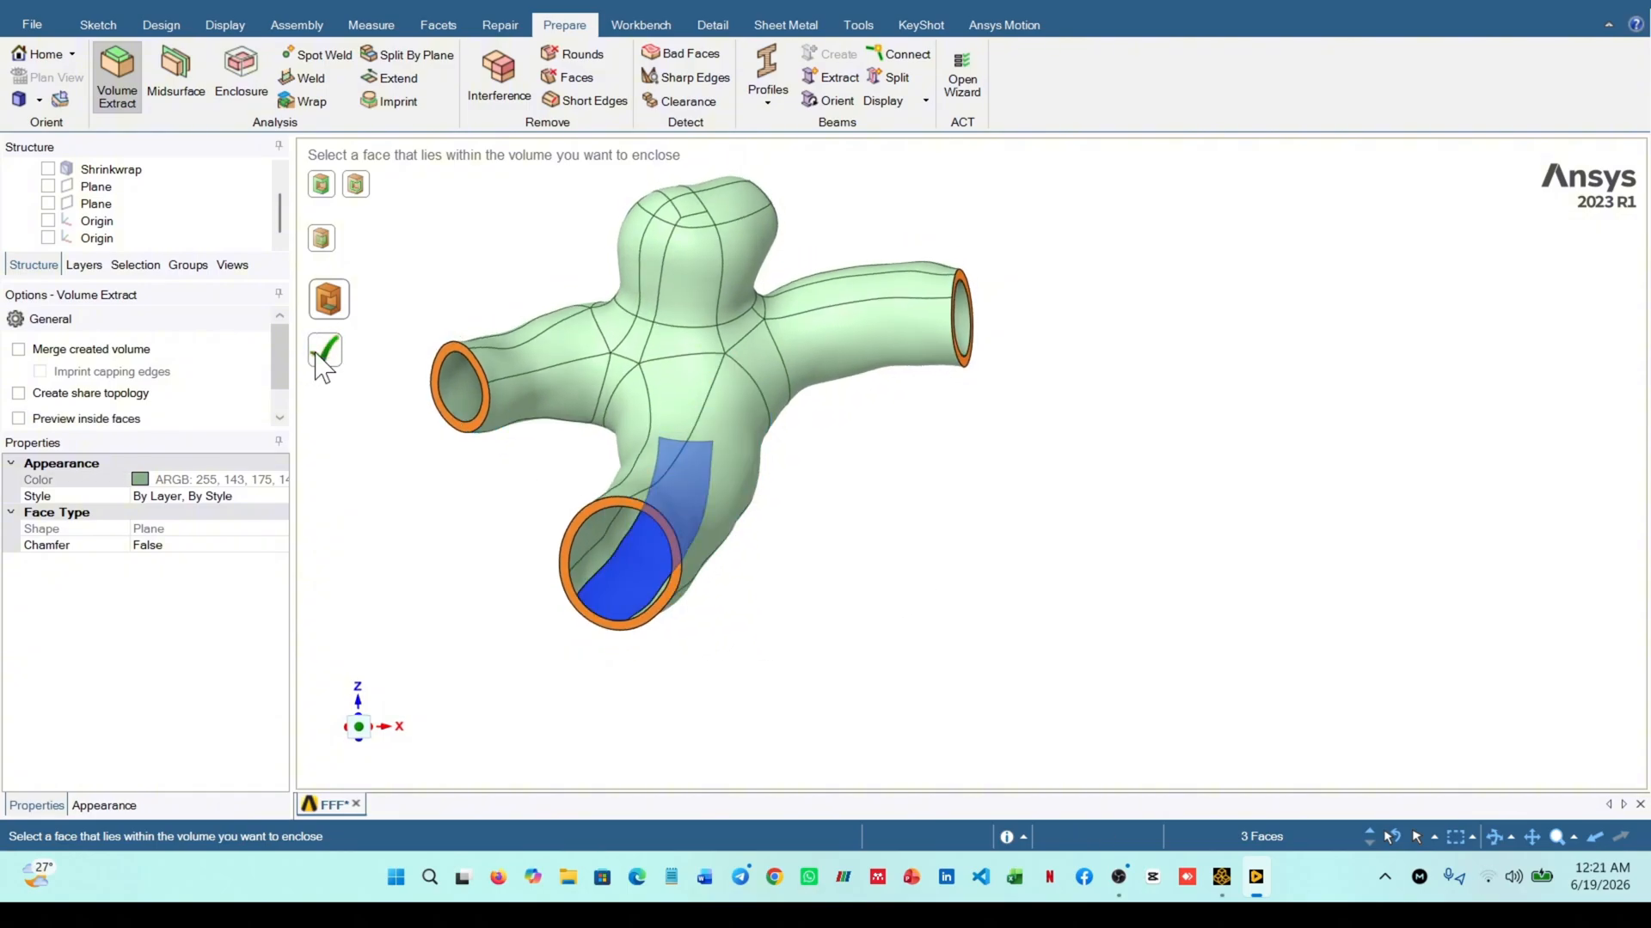
click(320, 354)
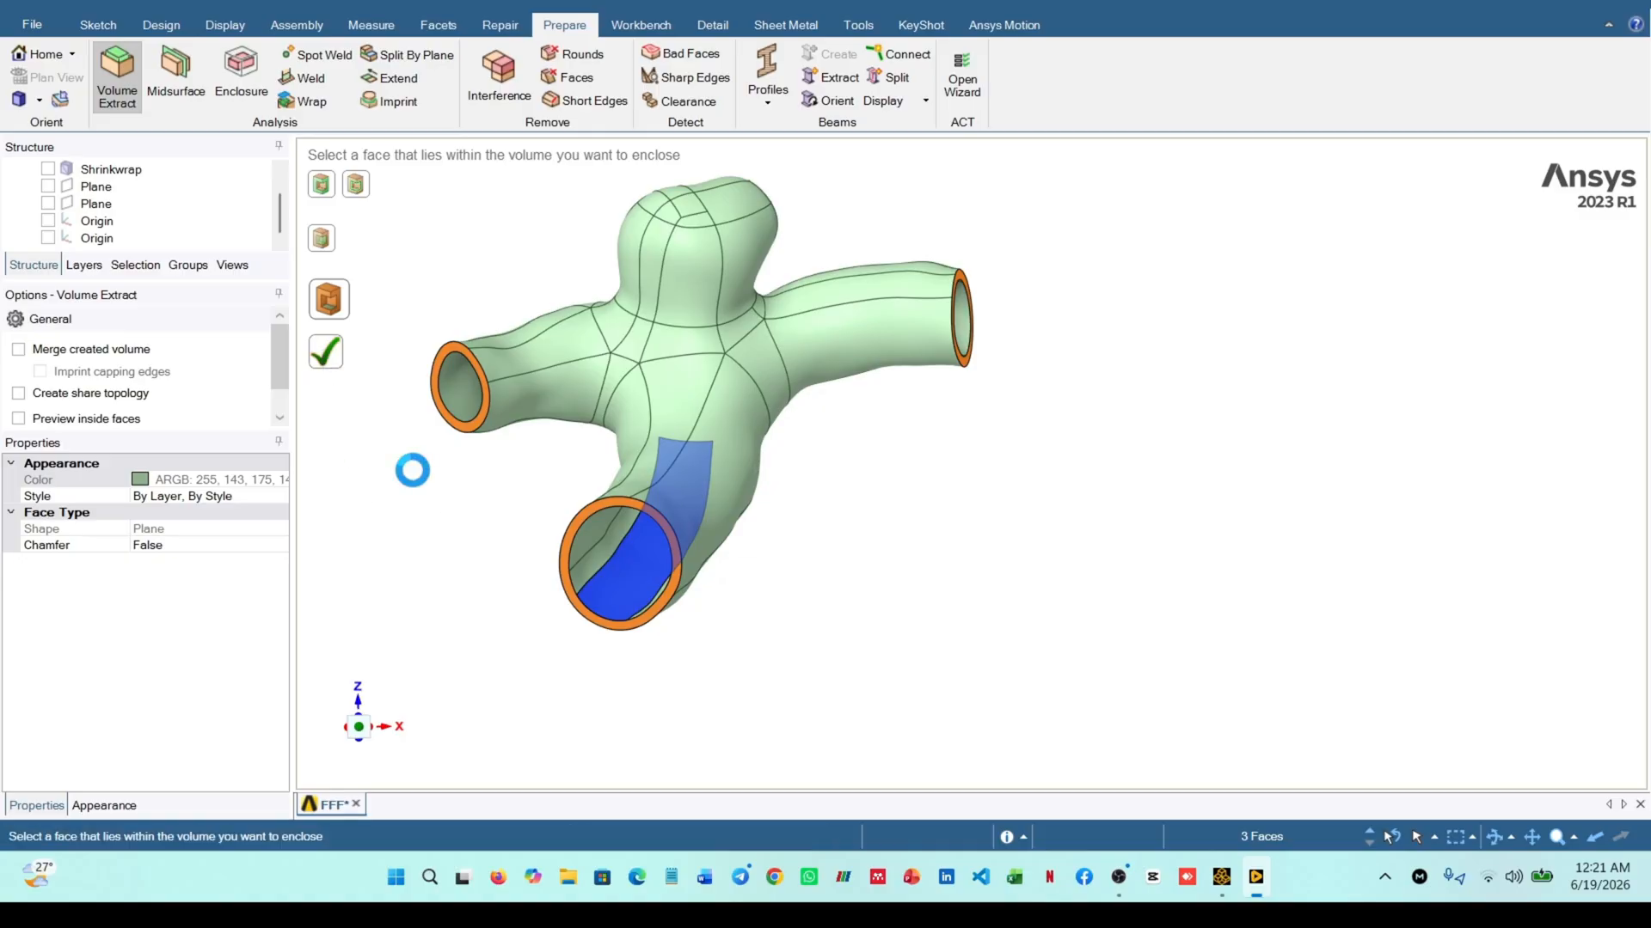
Hide the patch body to inspect the extracted fluid volume alone, and expand the Volume component in the structure tree
middle_drag(515, 512, 544, 563)
scroll(619, 564, up, 4)
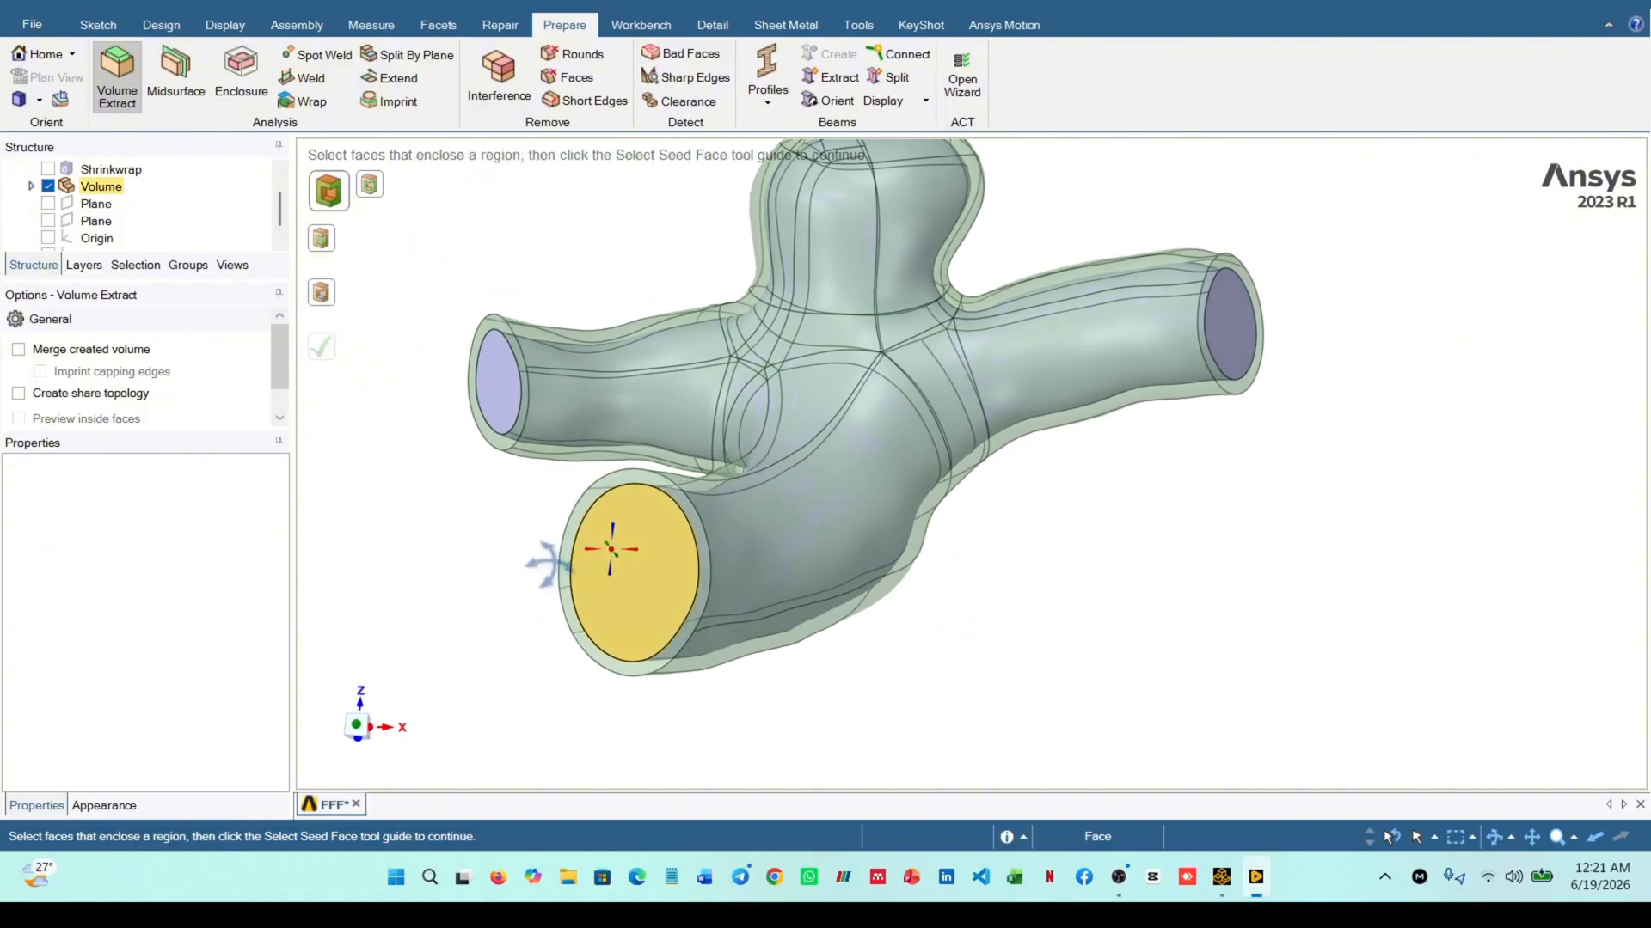
scroll(627, 578, down, 5)
scroll(199, 205, up, 1)
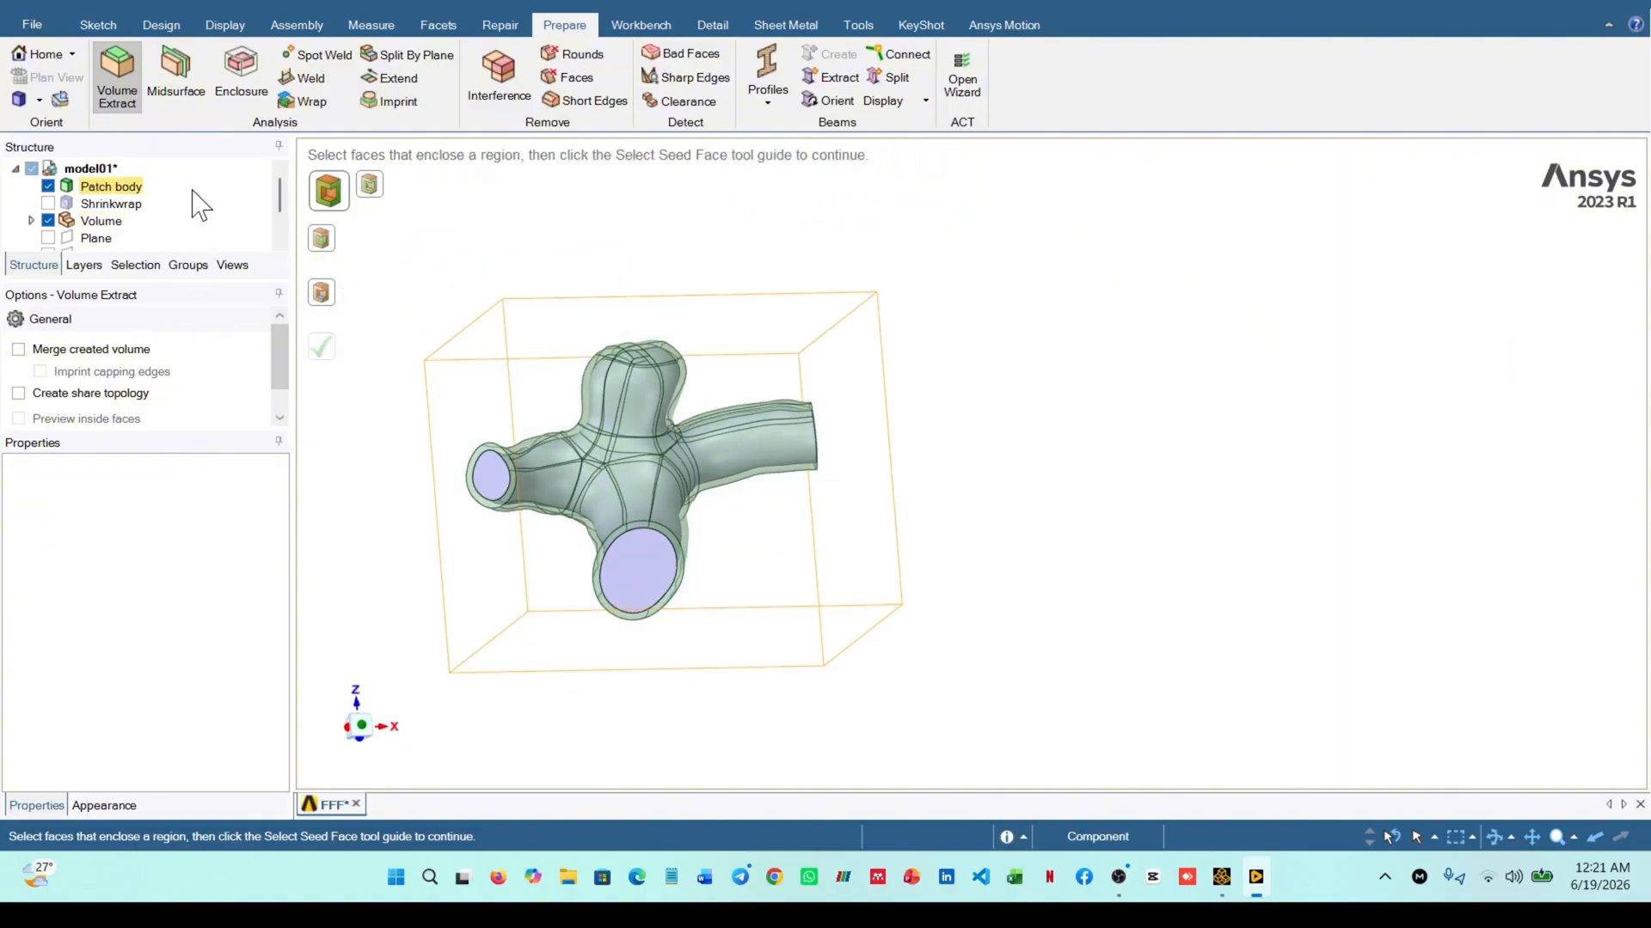
click(193, 191)
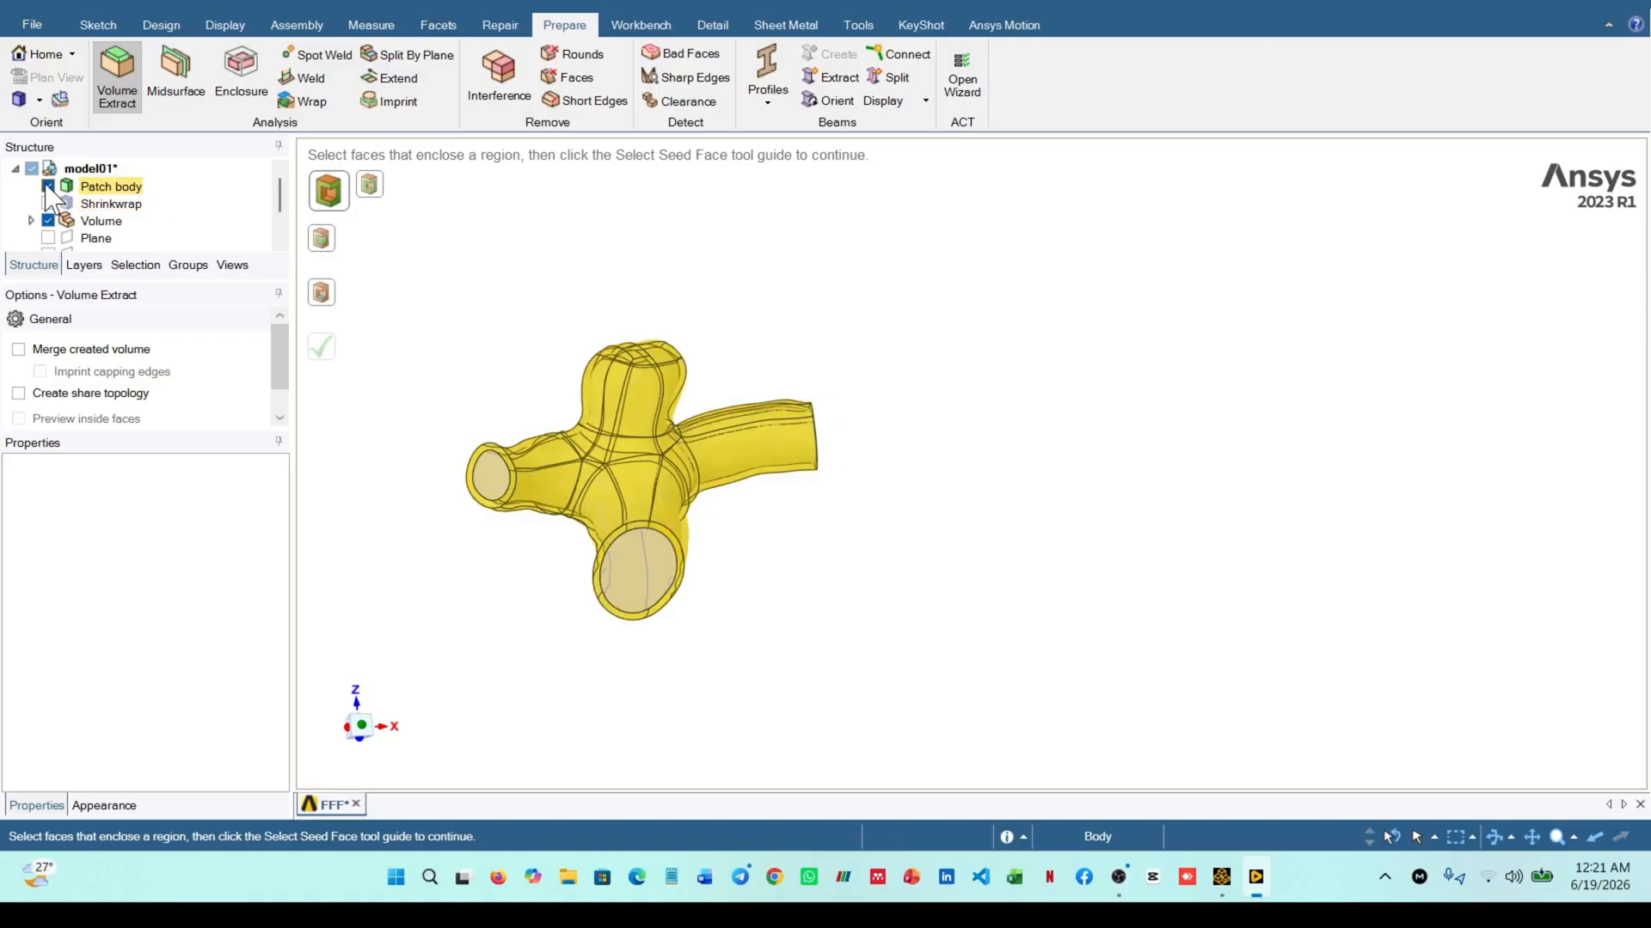
click(48, 187)
mouse_move(468, 534)
middle_down()
mouse_move(560, 597)
mouse_move(446, 571)
mouse_move(511, 522)
mouse_move(468, 541)
middle_up()
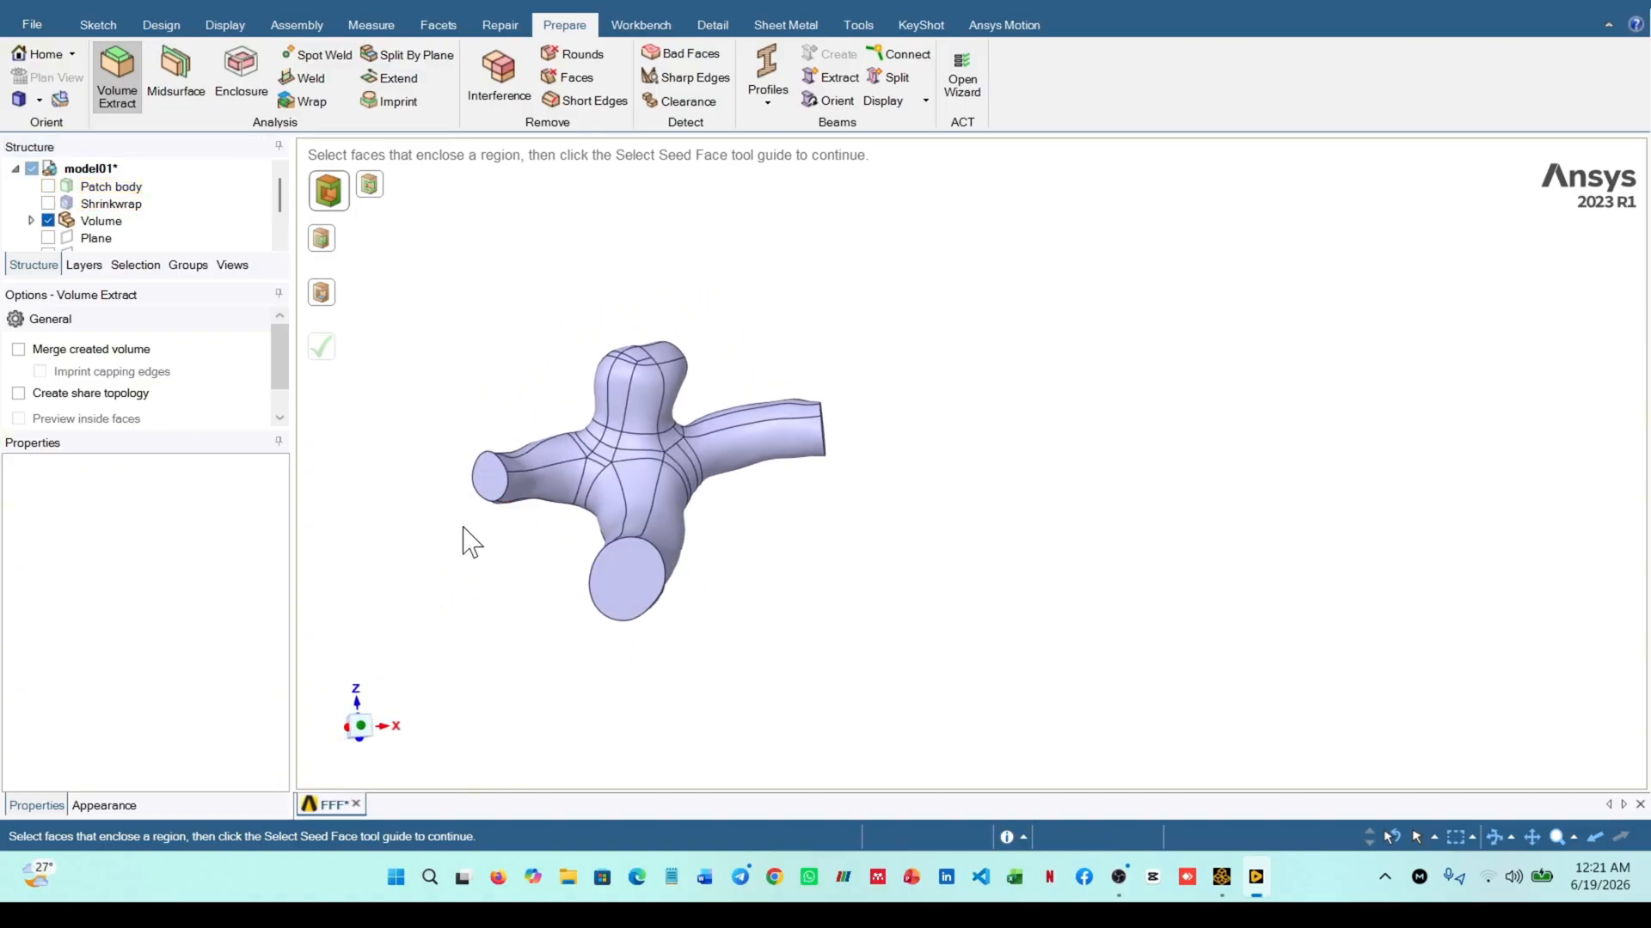
click(32, 221)
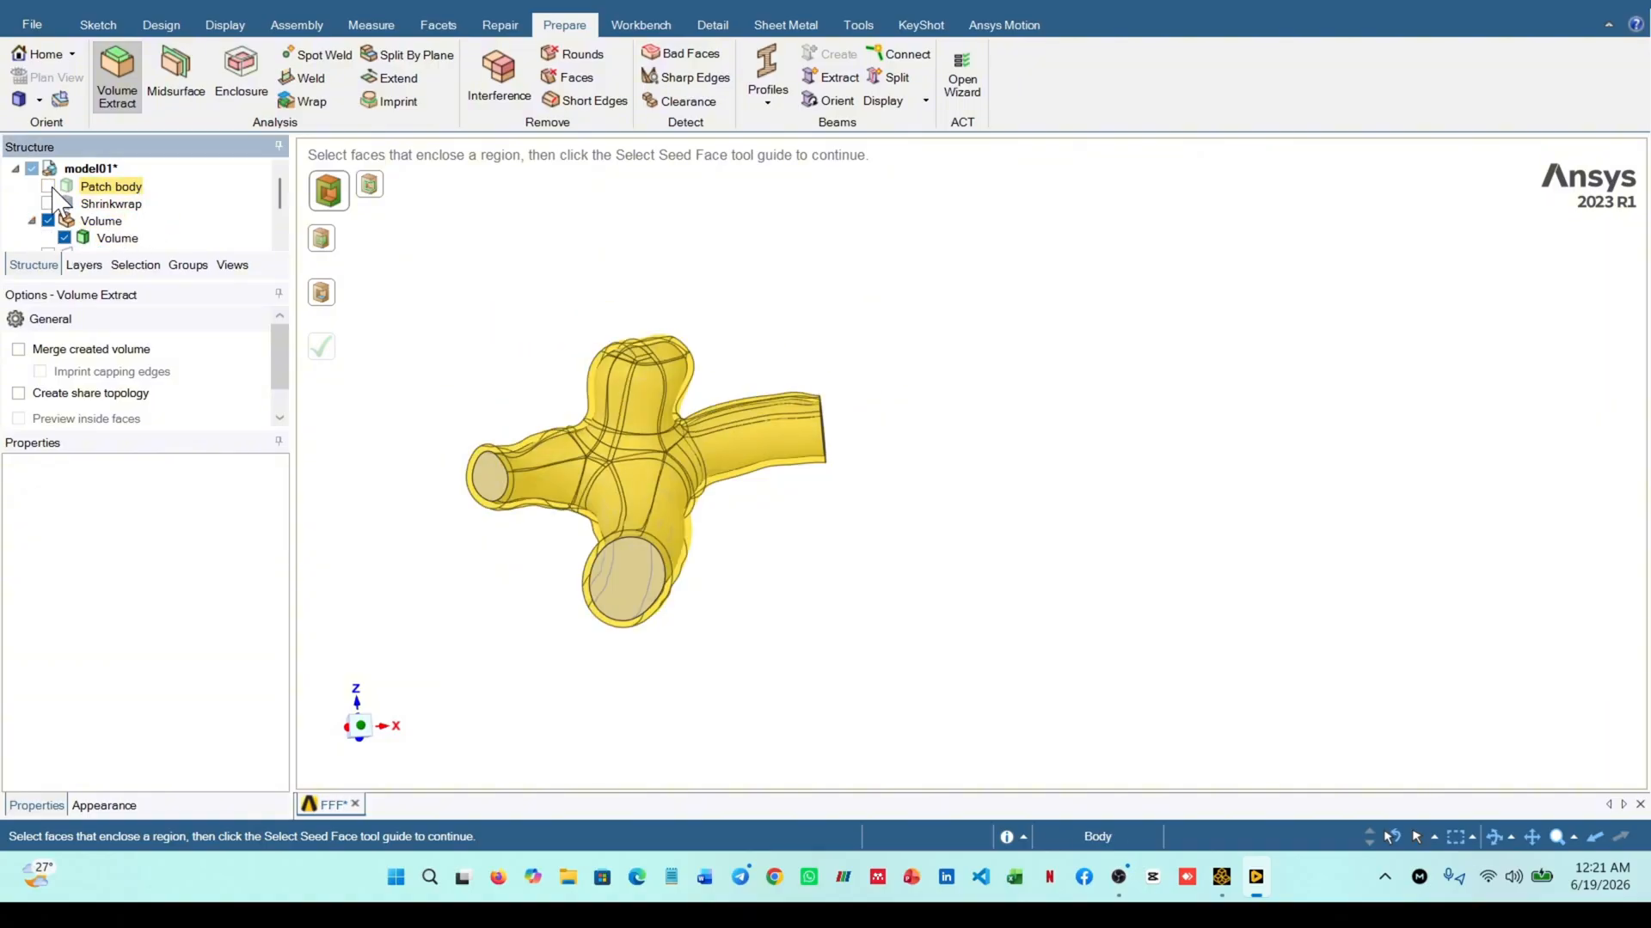
Show the patch body again and examine the vessel wall together with the filled openings
click(48, 186)
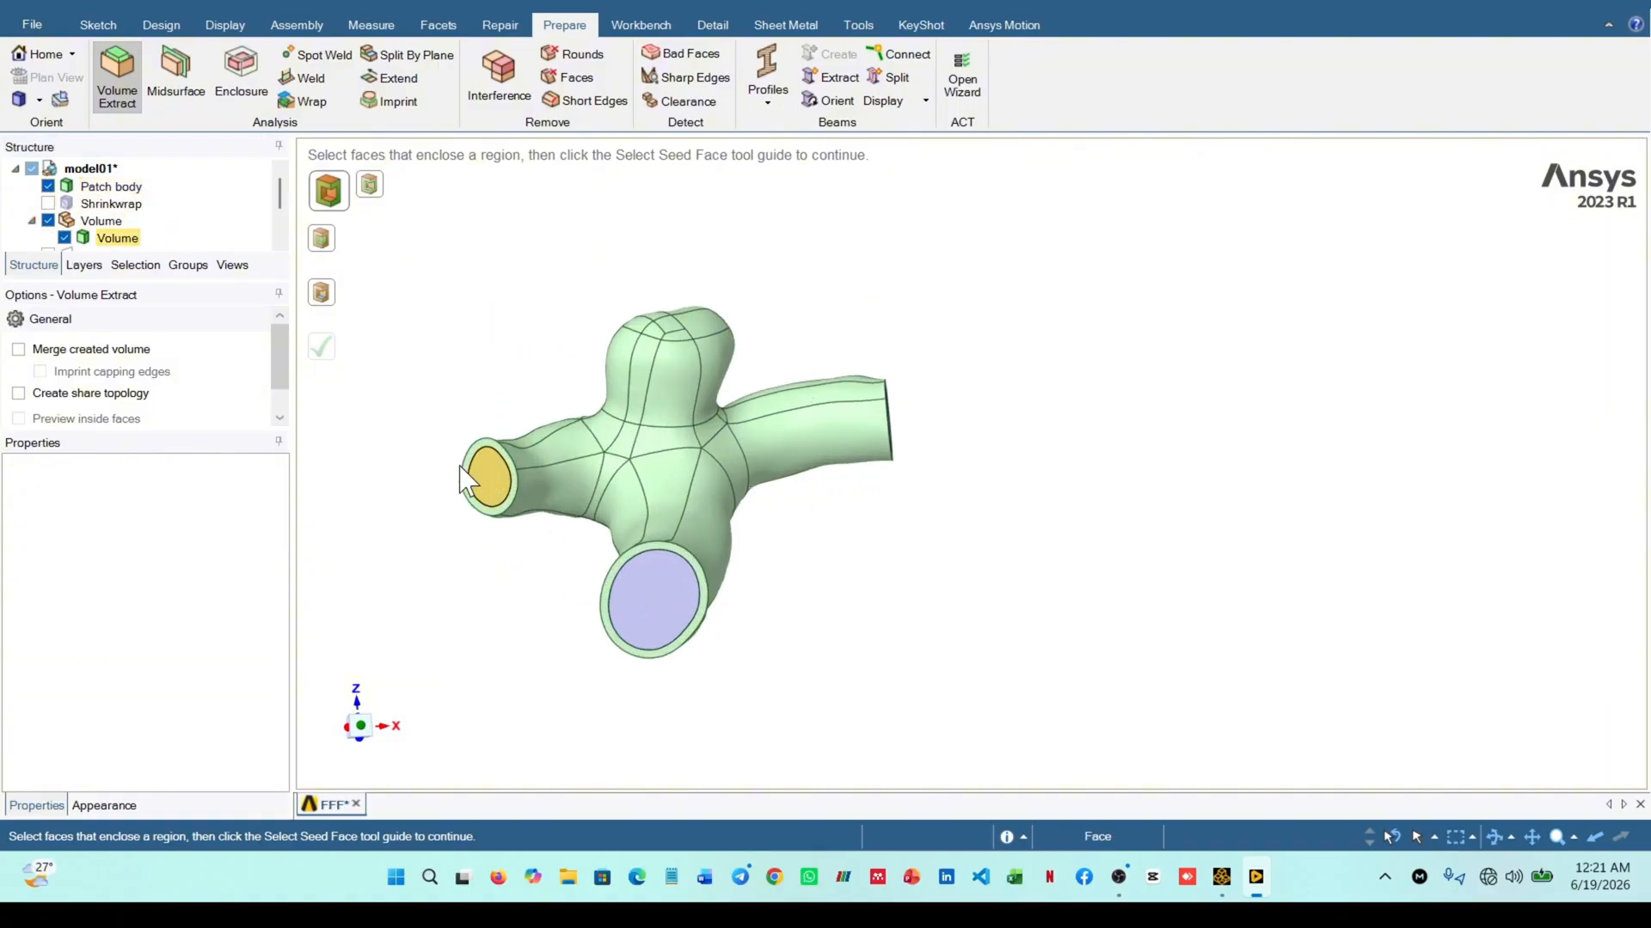
scroll(464, 468, up, 5)
middle_drag(497, 500, 459, 447)
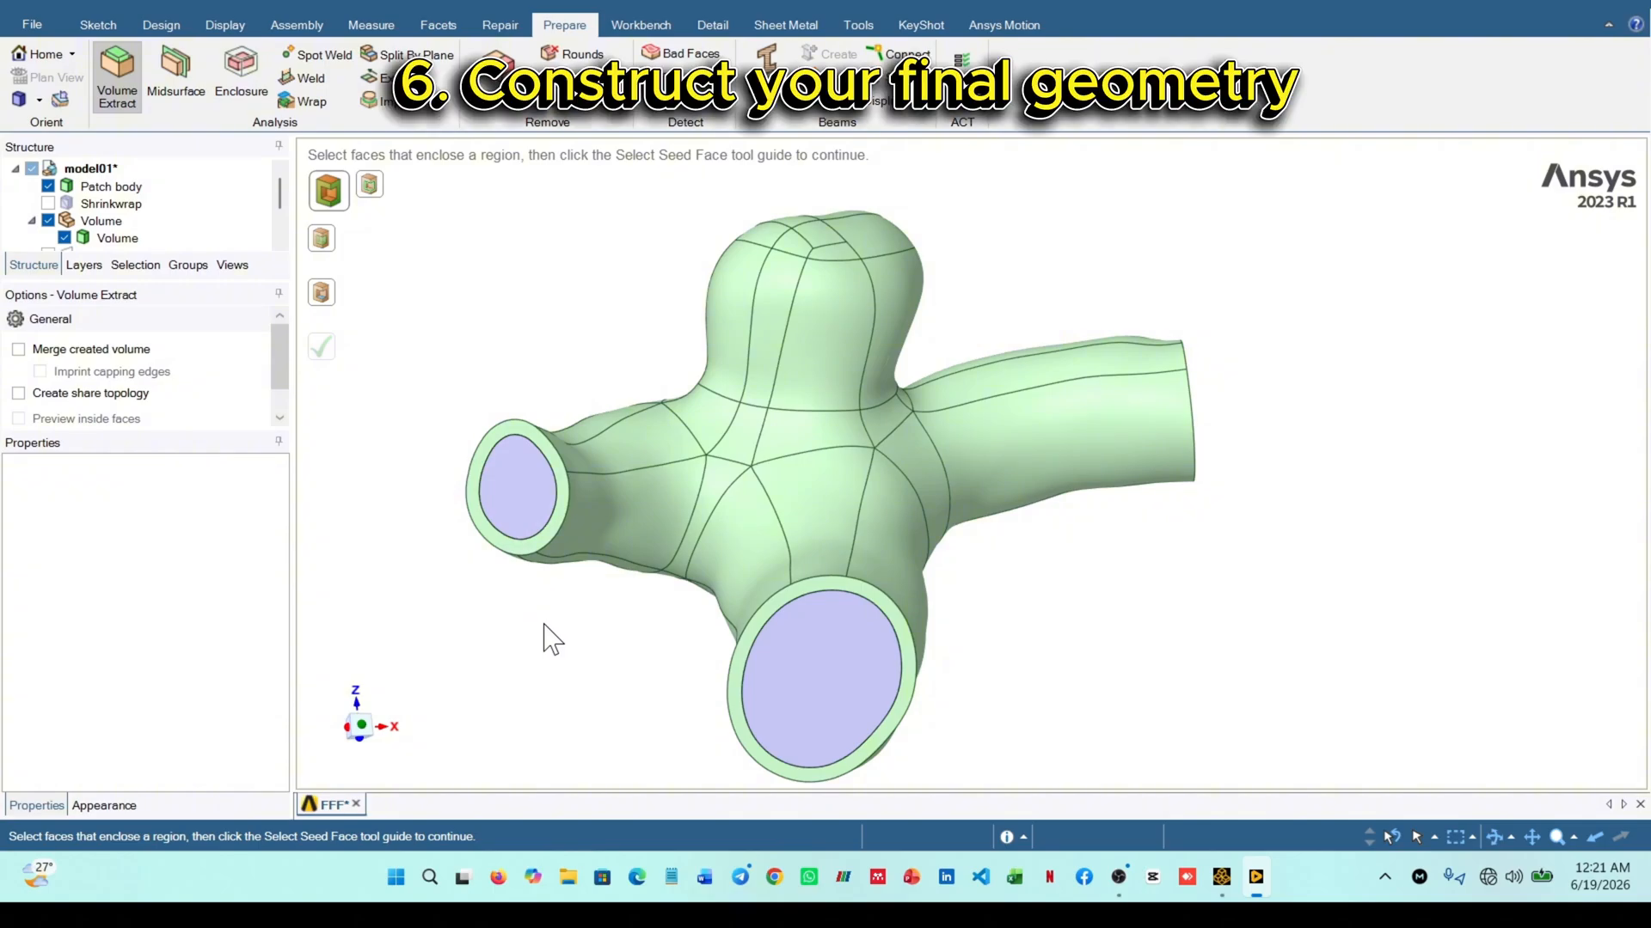
scroll(570, 639, down, 1)
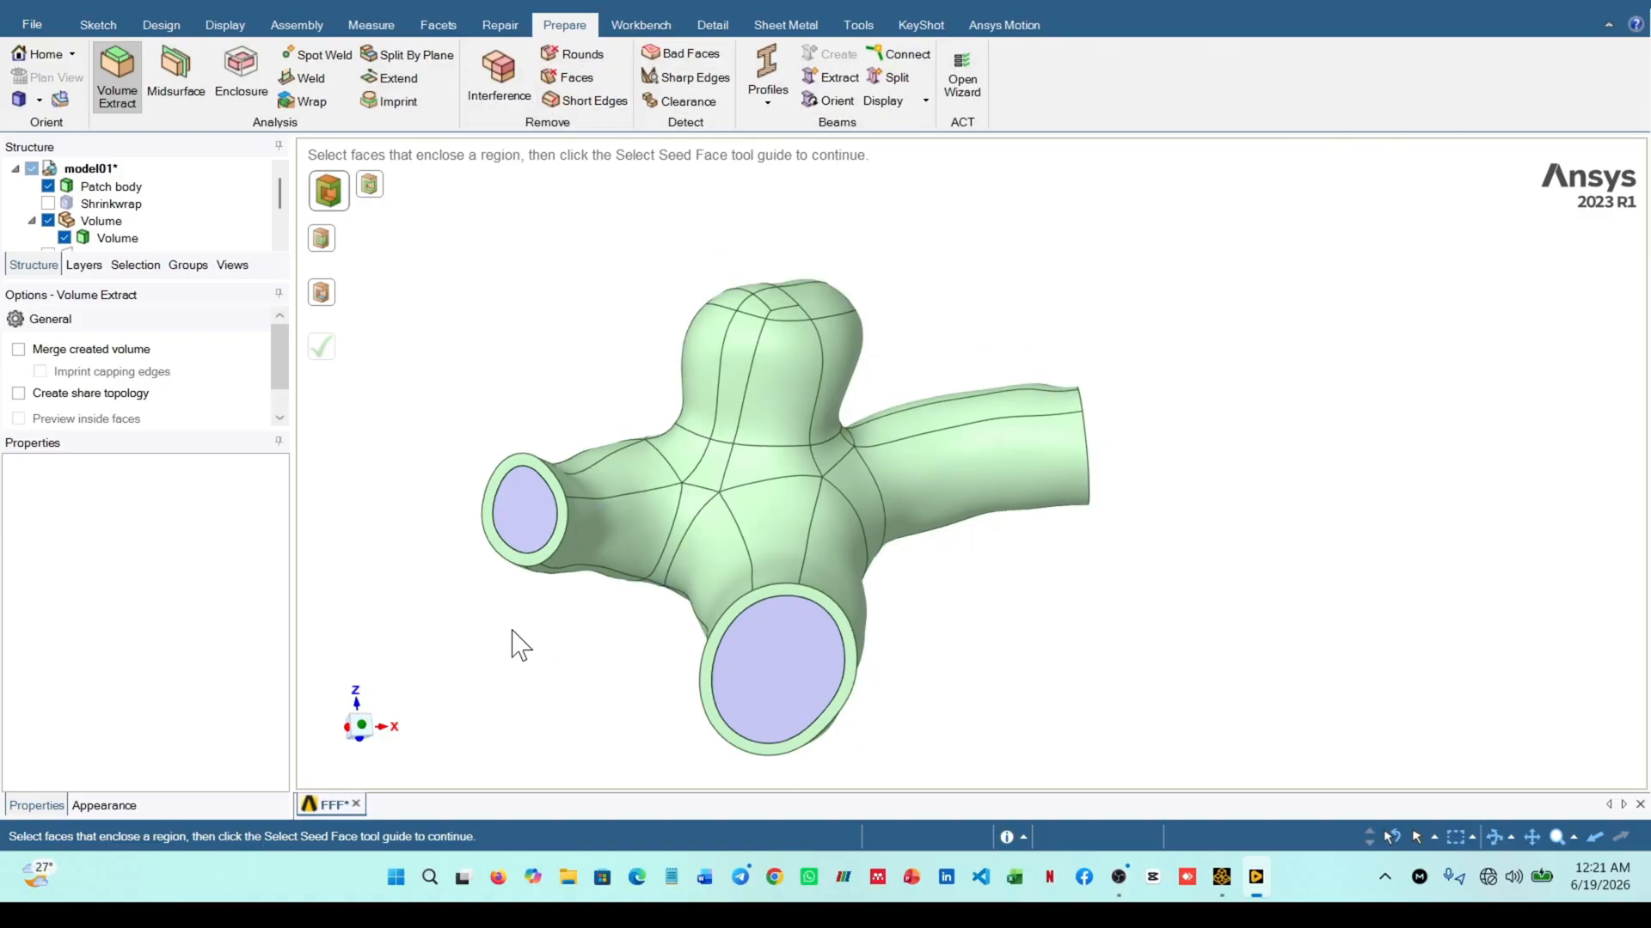